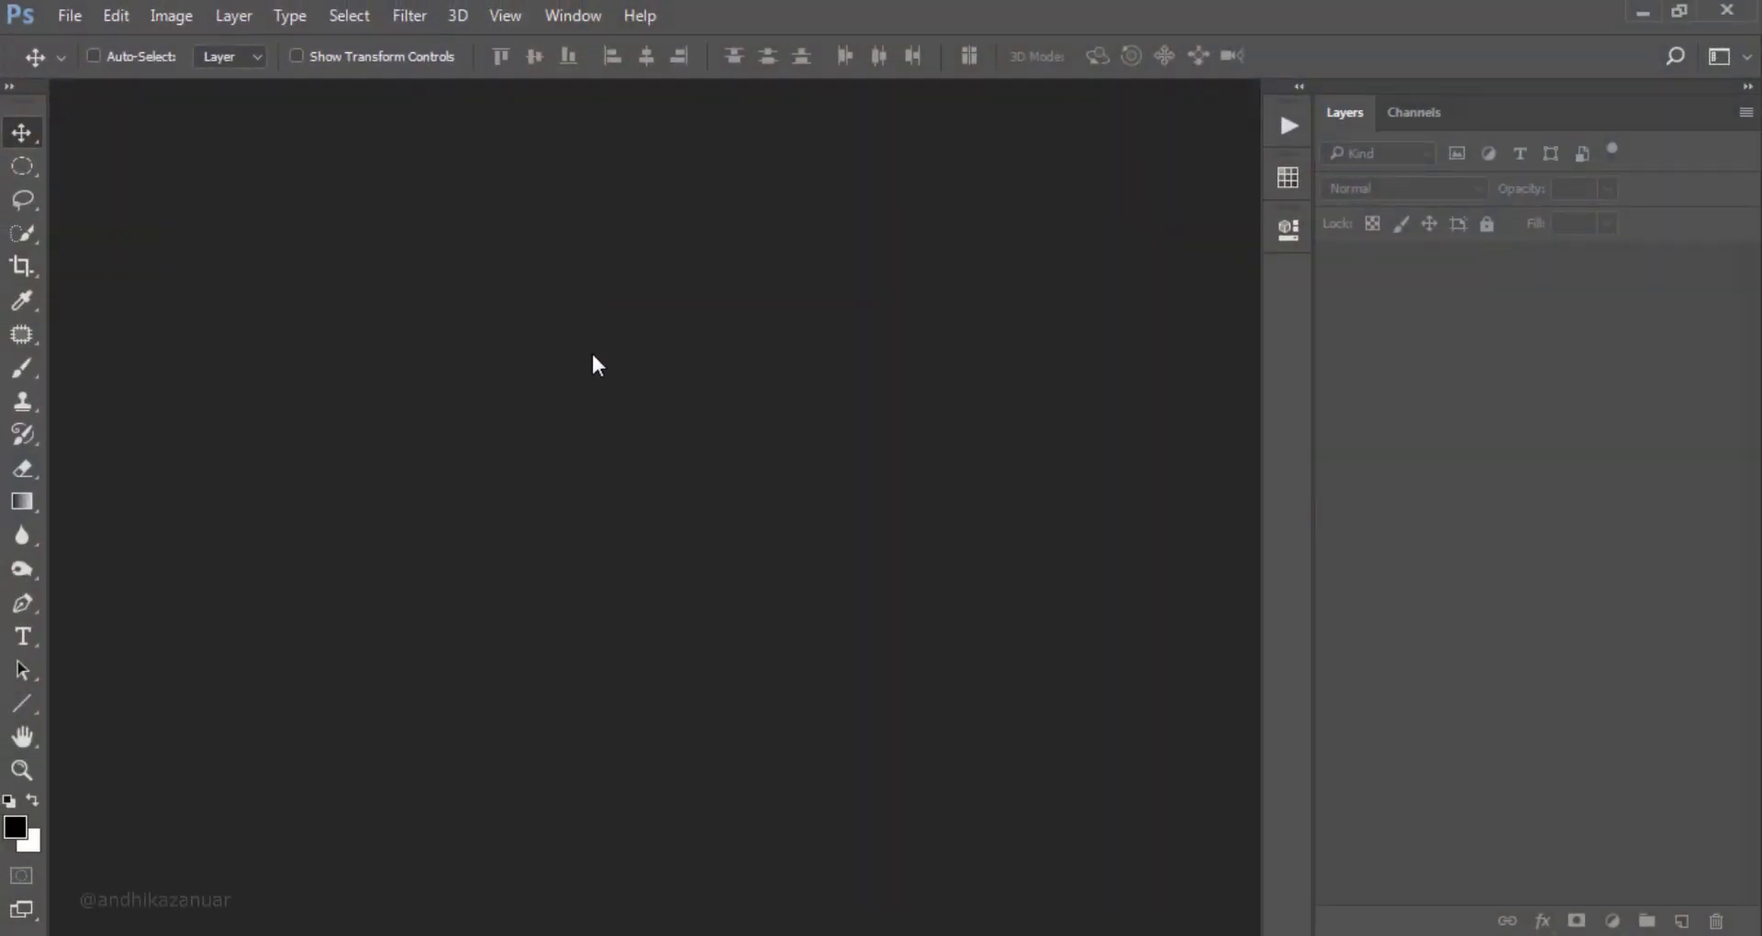
Step: Create a new landscape document 2500 px wide by 1800 px high with a gray background
click(75, 20)
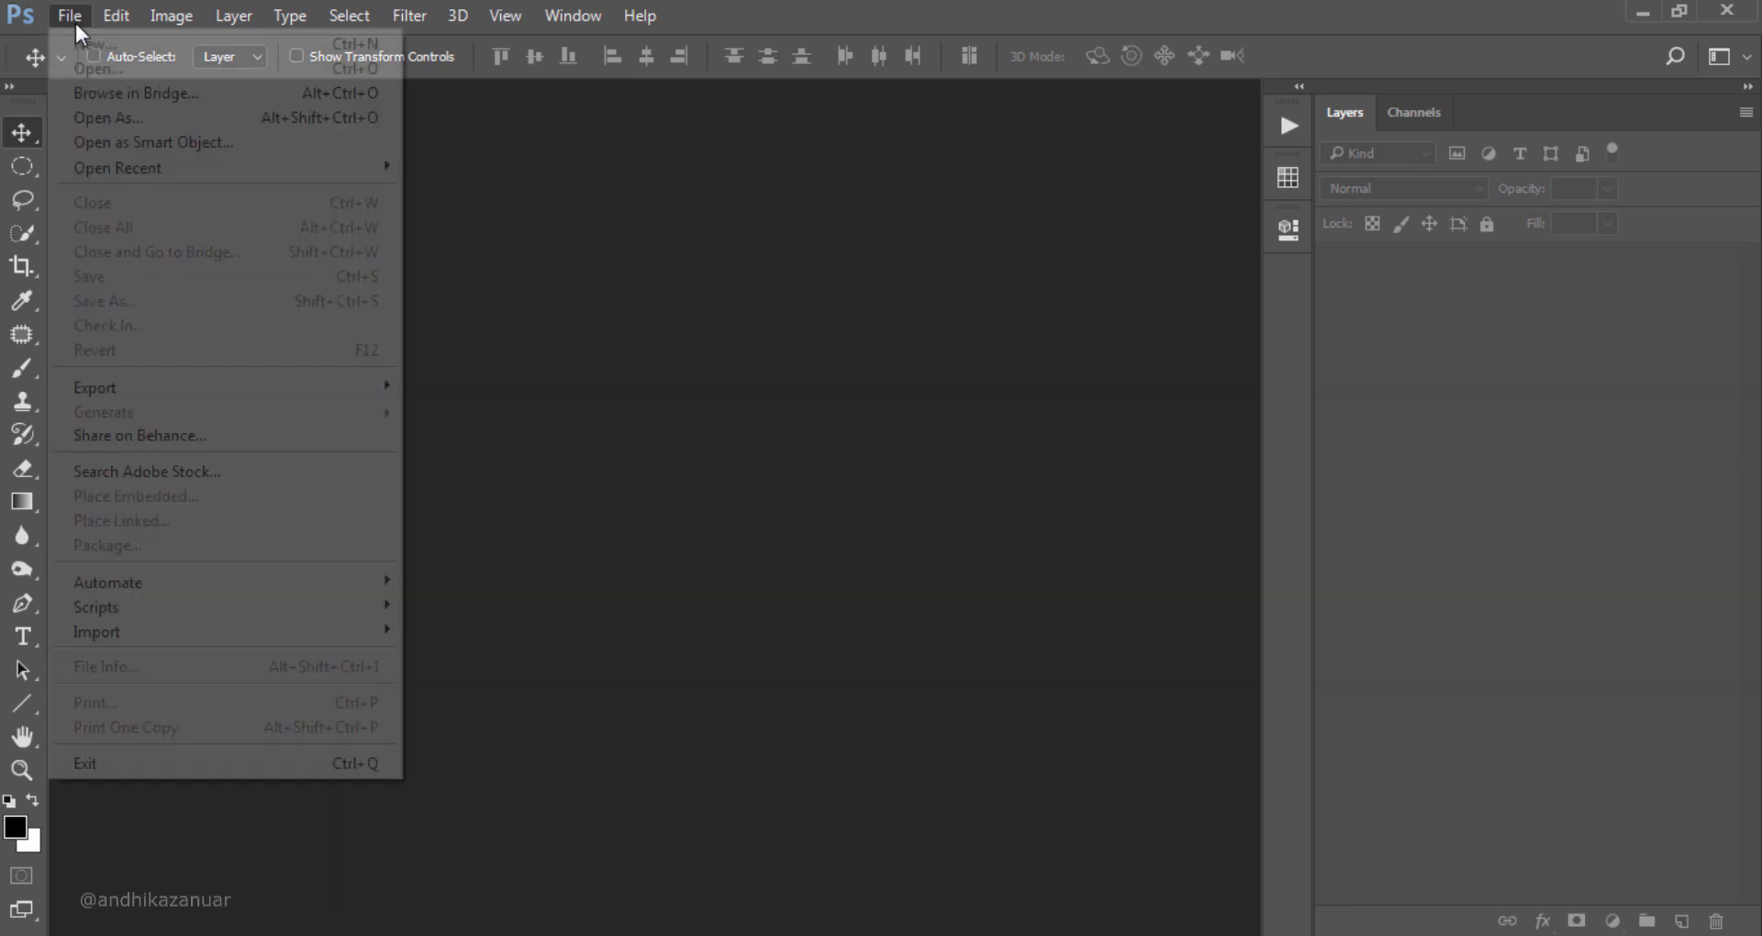
click(130, 50)
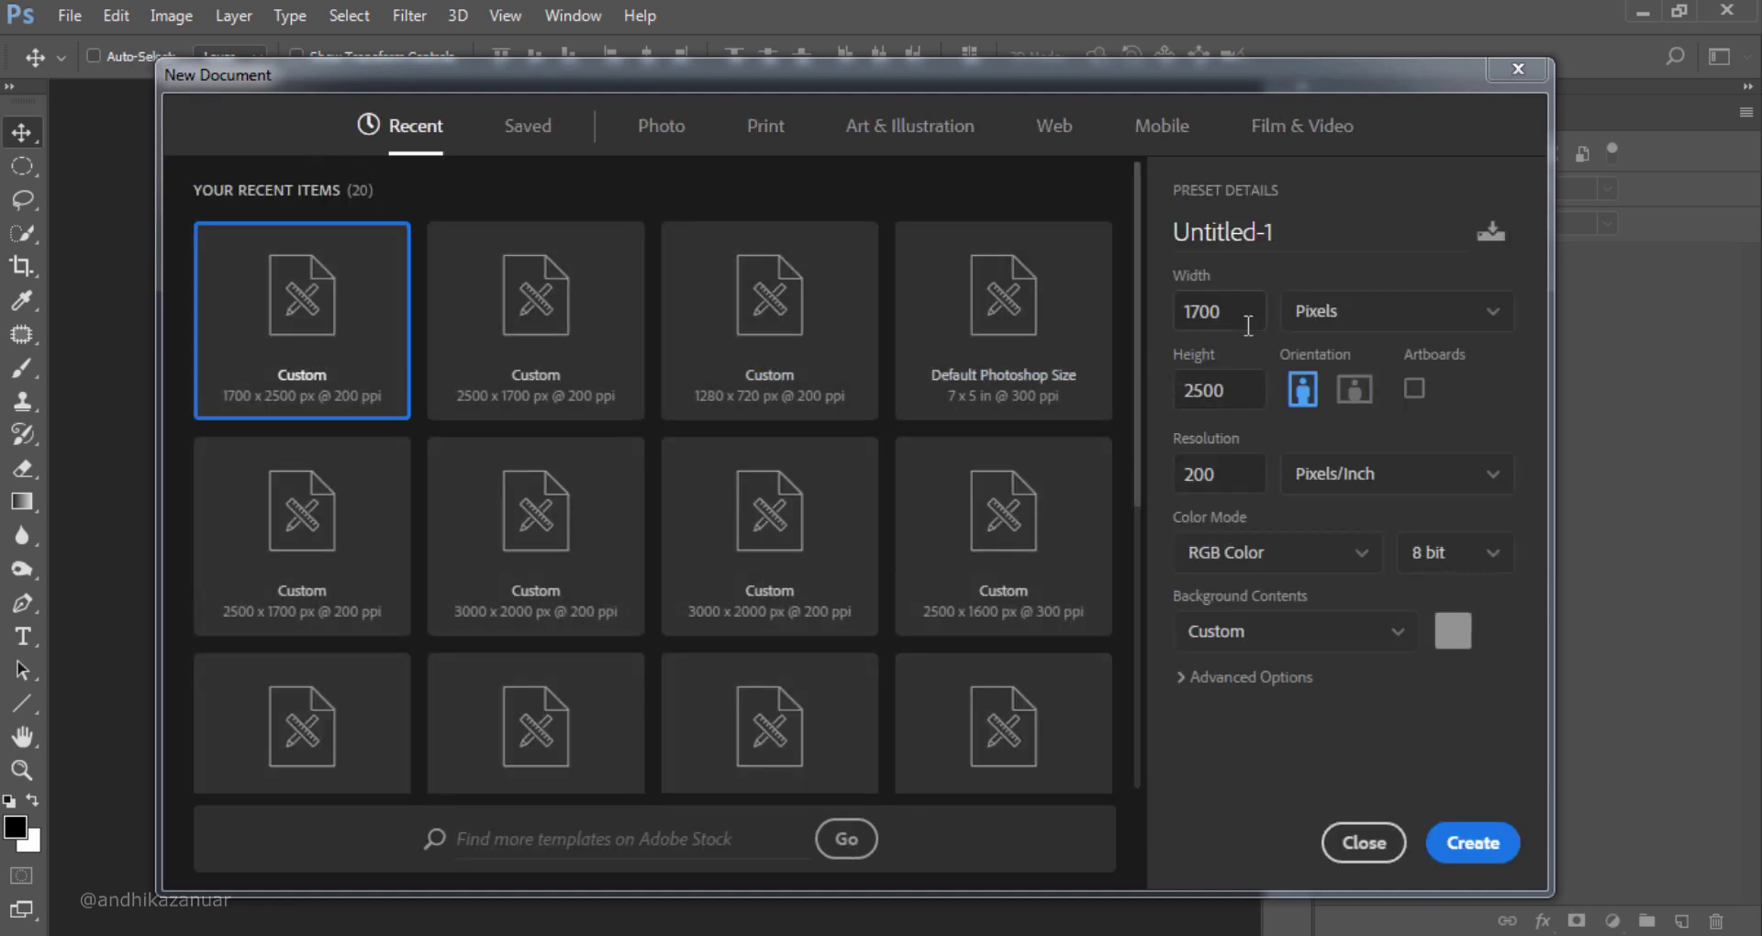
drag(1182, 313, 1226, 313)
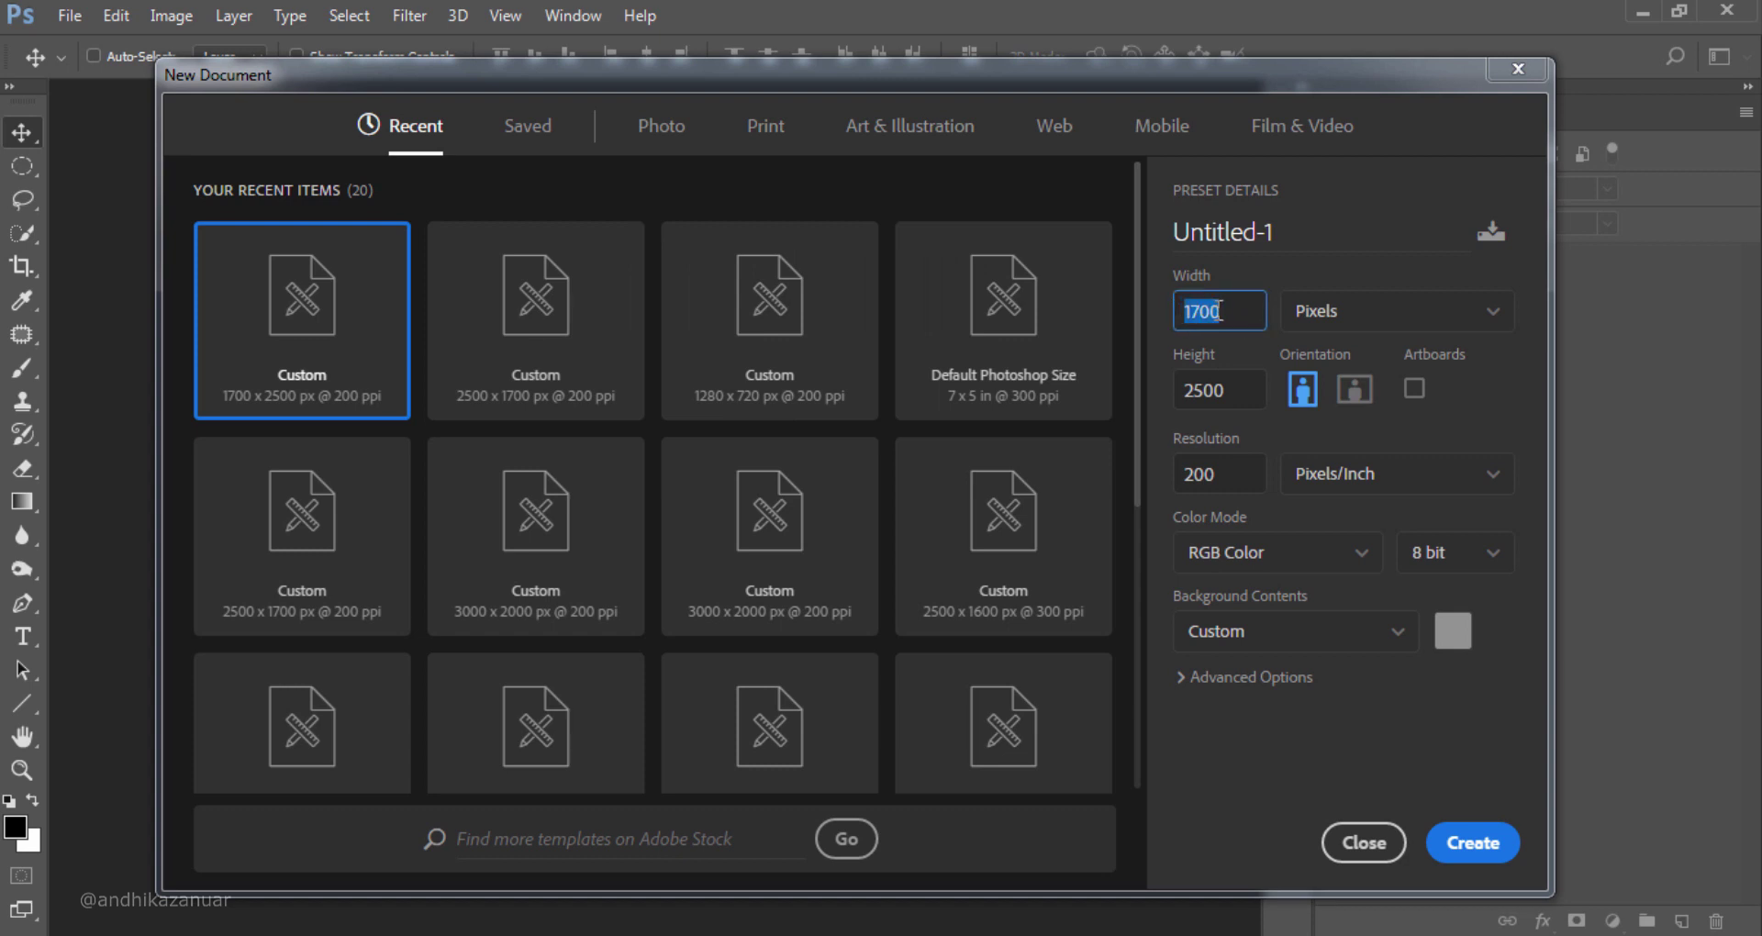
text(2500)
double_click(1250, 389)
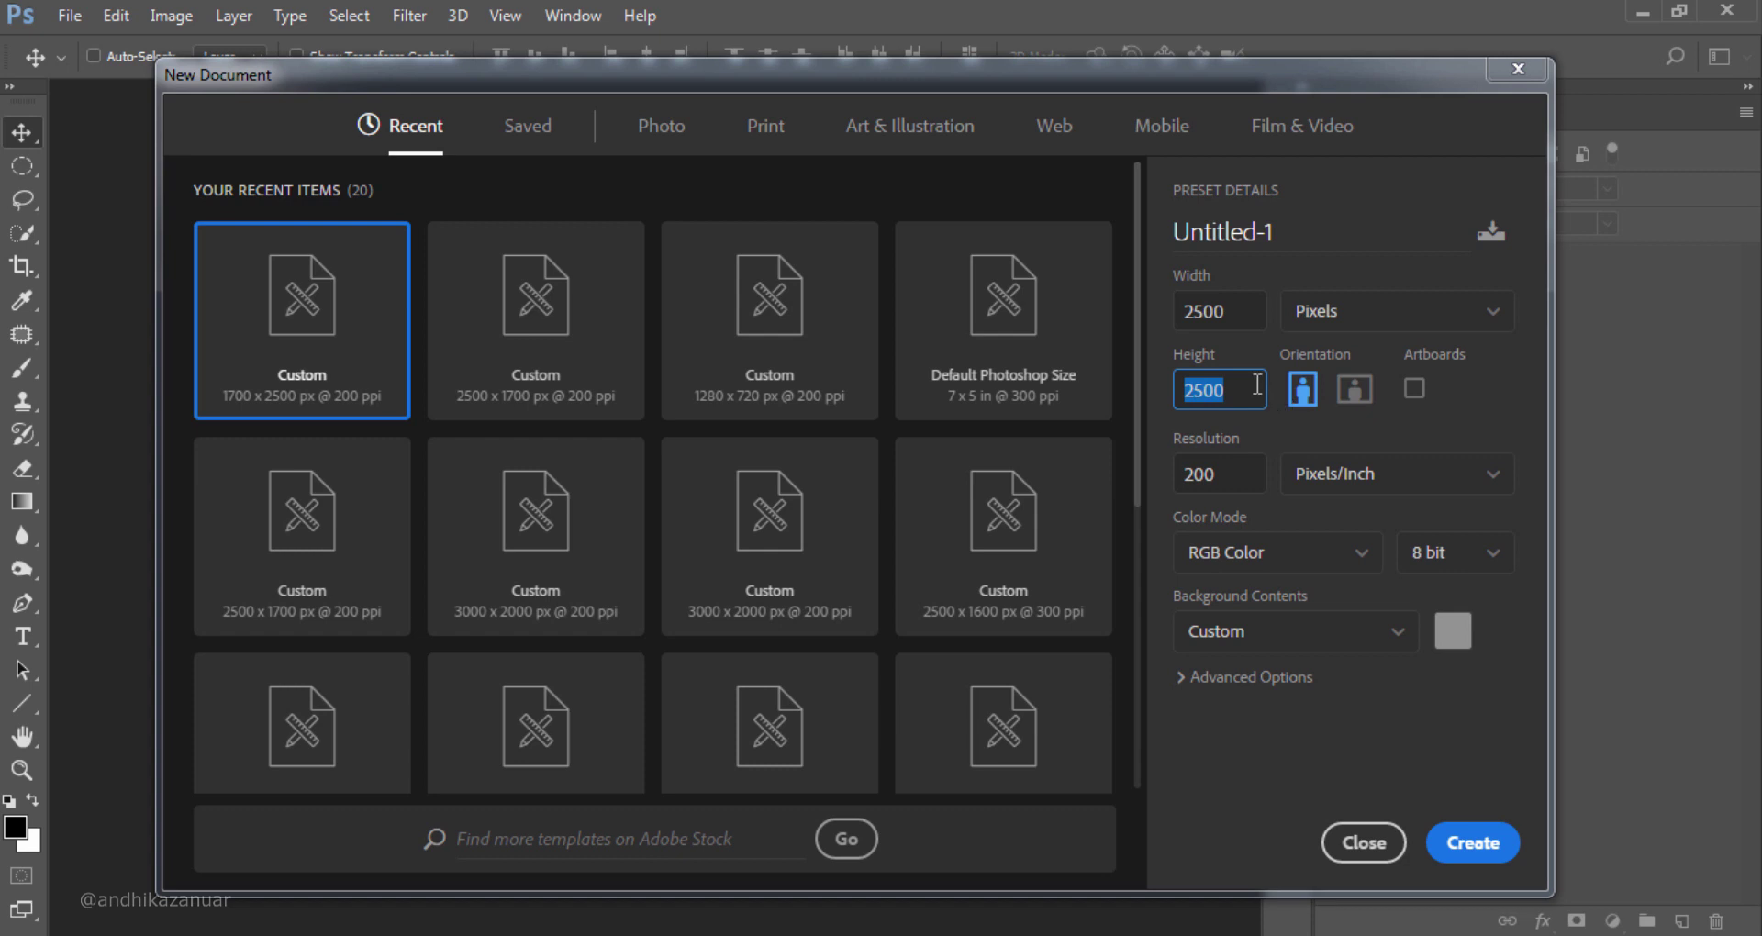
text(1800)
click(1364, 398)
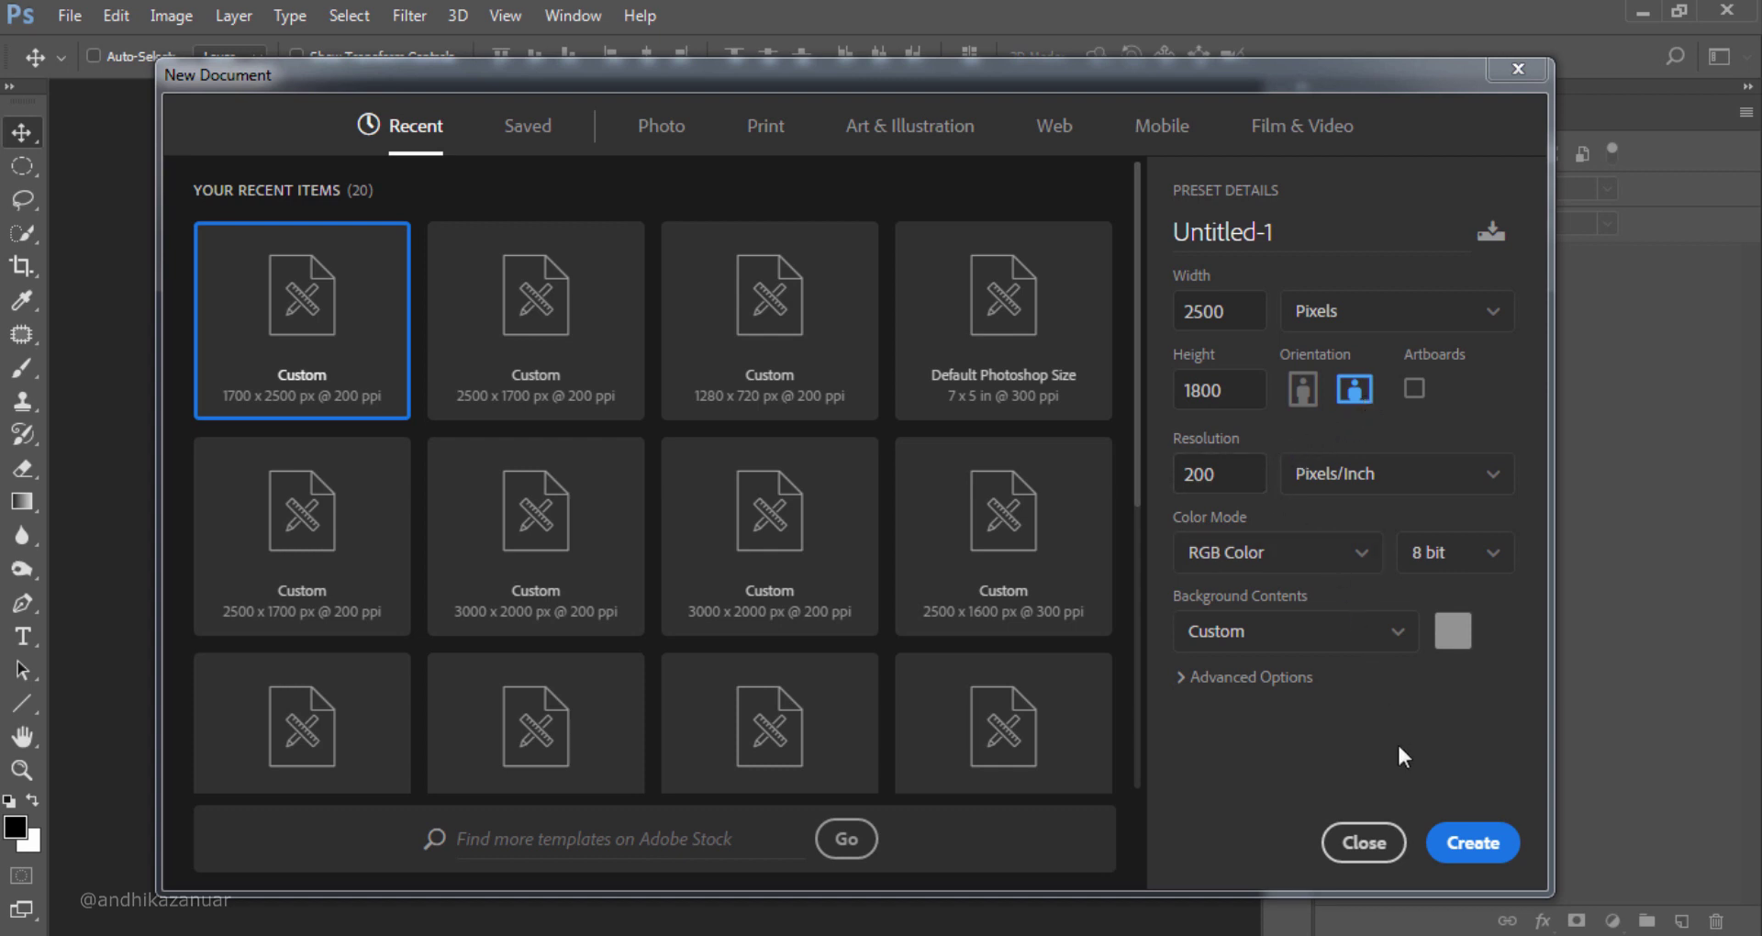
click(1446, 839)
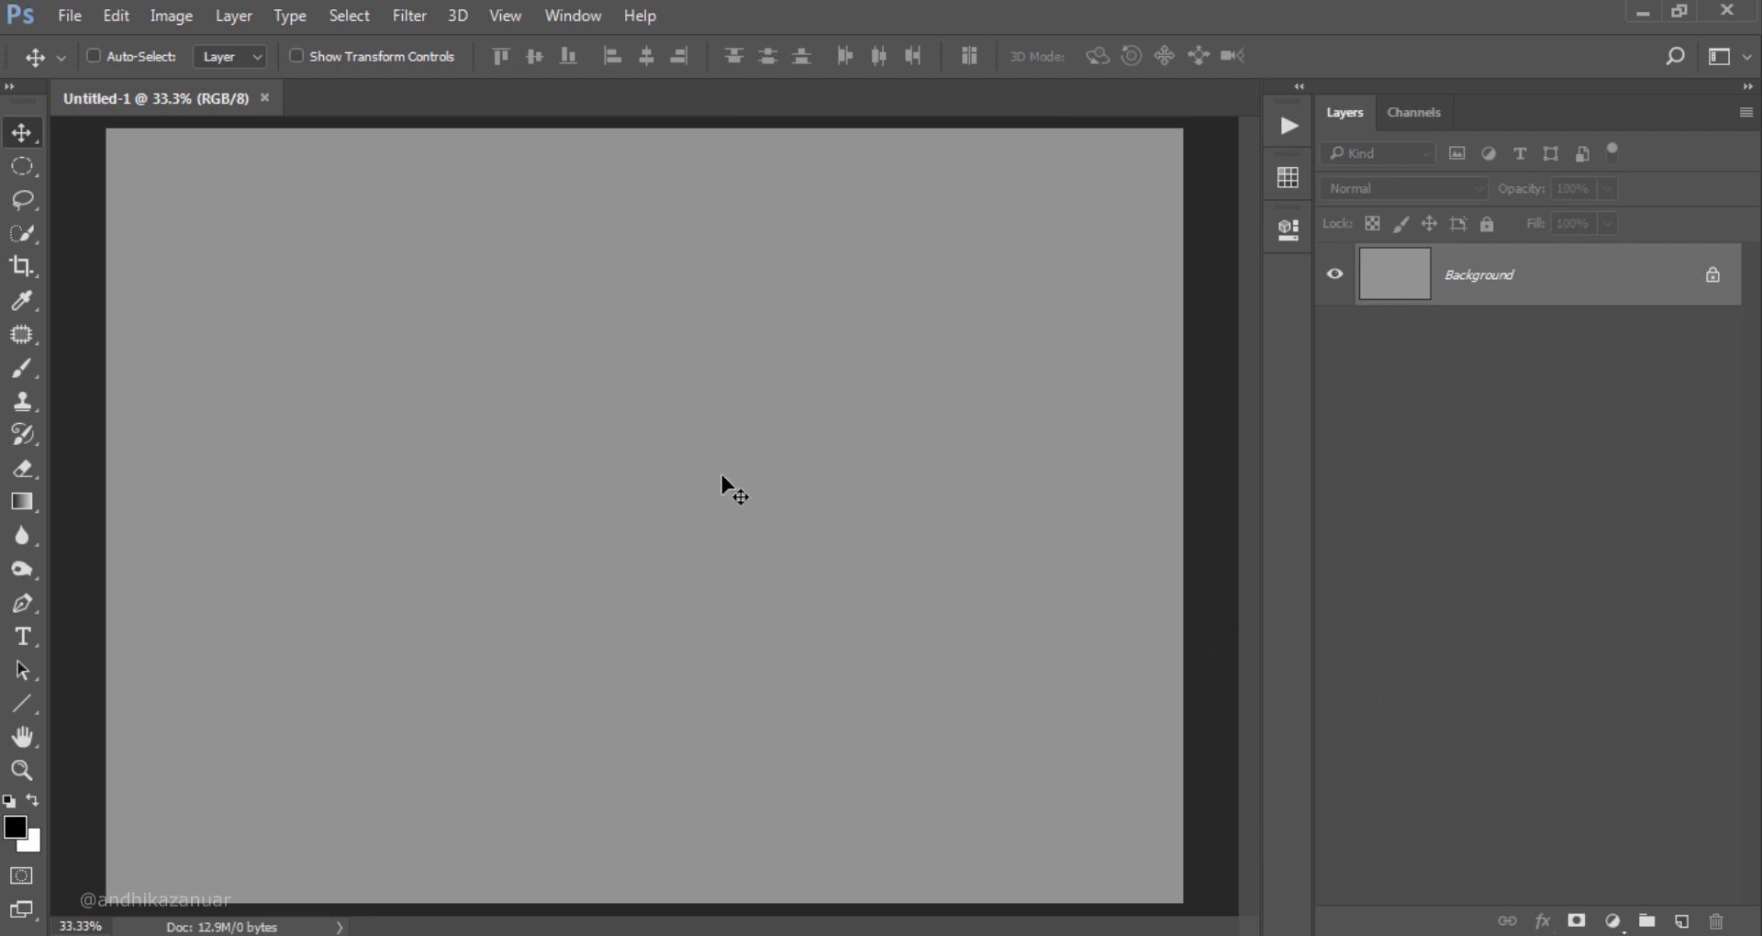
Step: Open the roman_ruins_by_jean52-d98w35x image into the canvas and nudge it slightly left
click(70, 15)
click(125, 68)
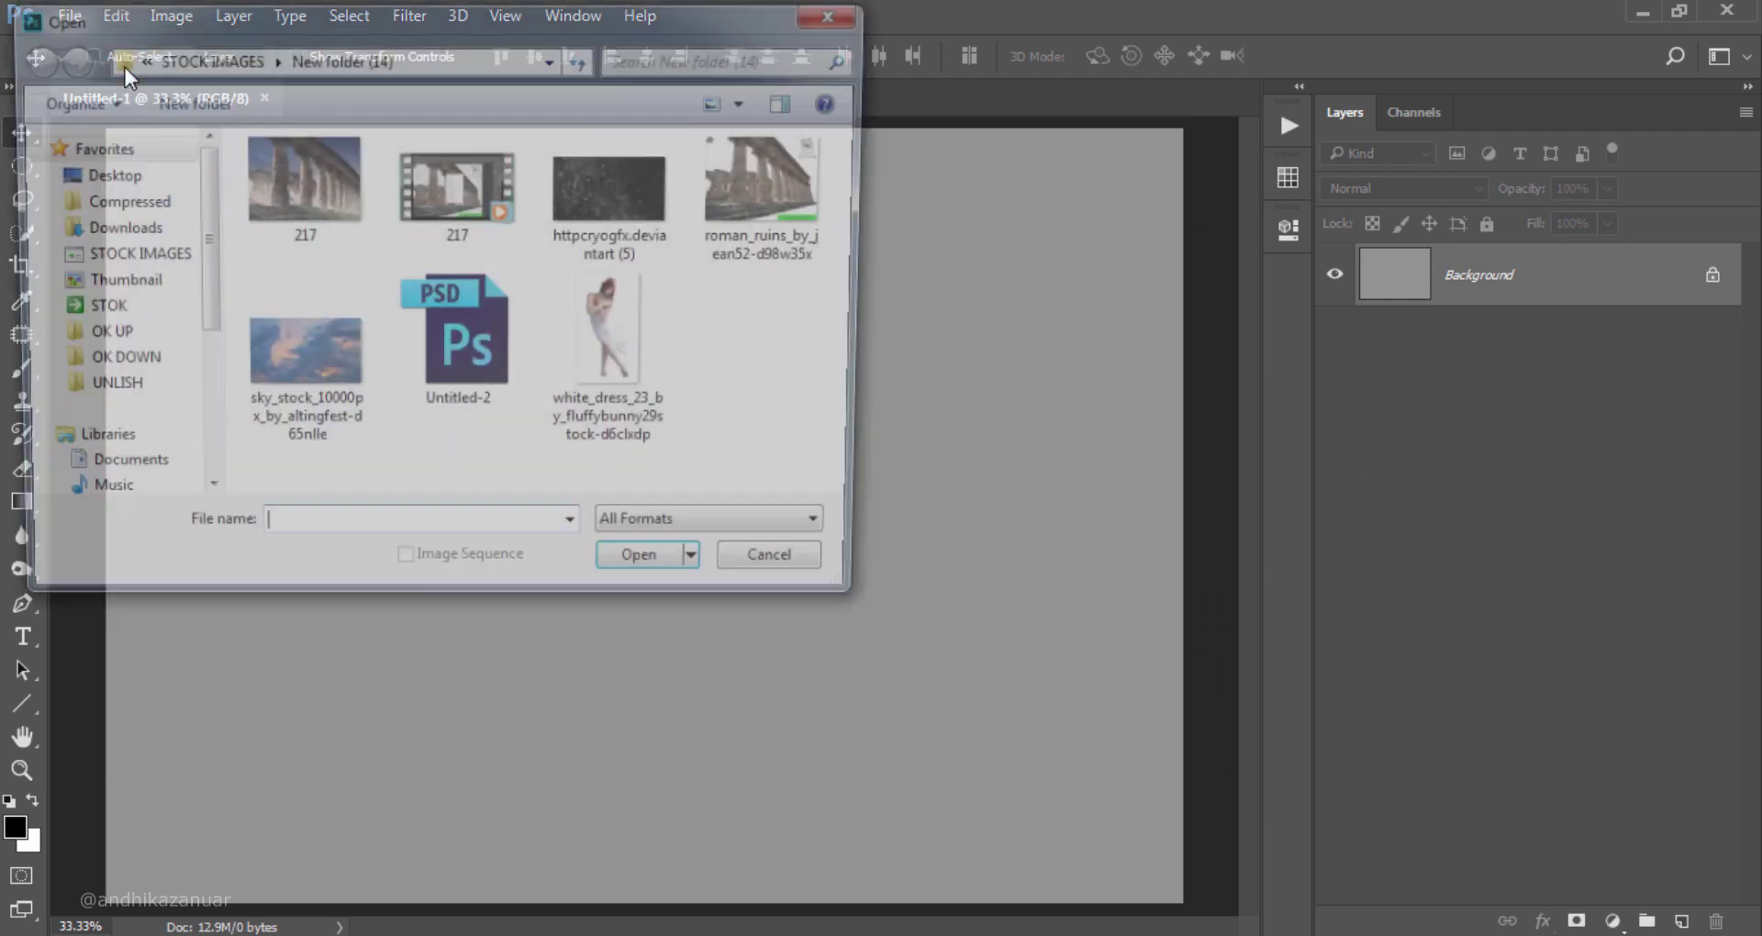
click(758, 230)
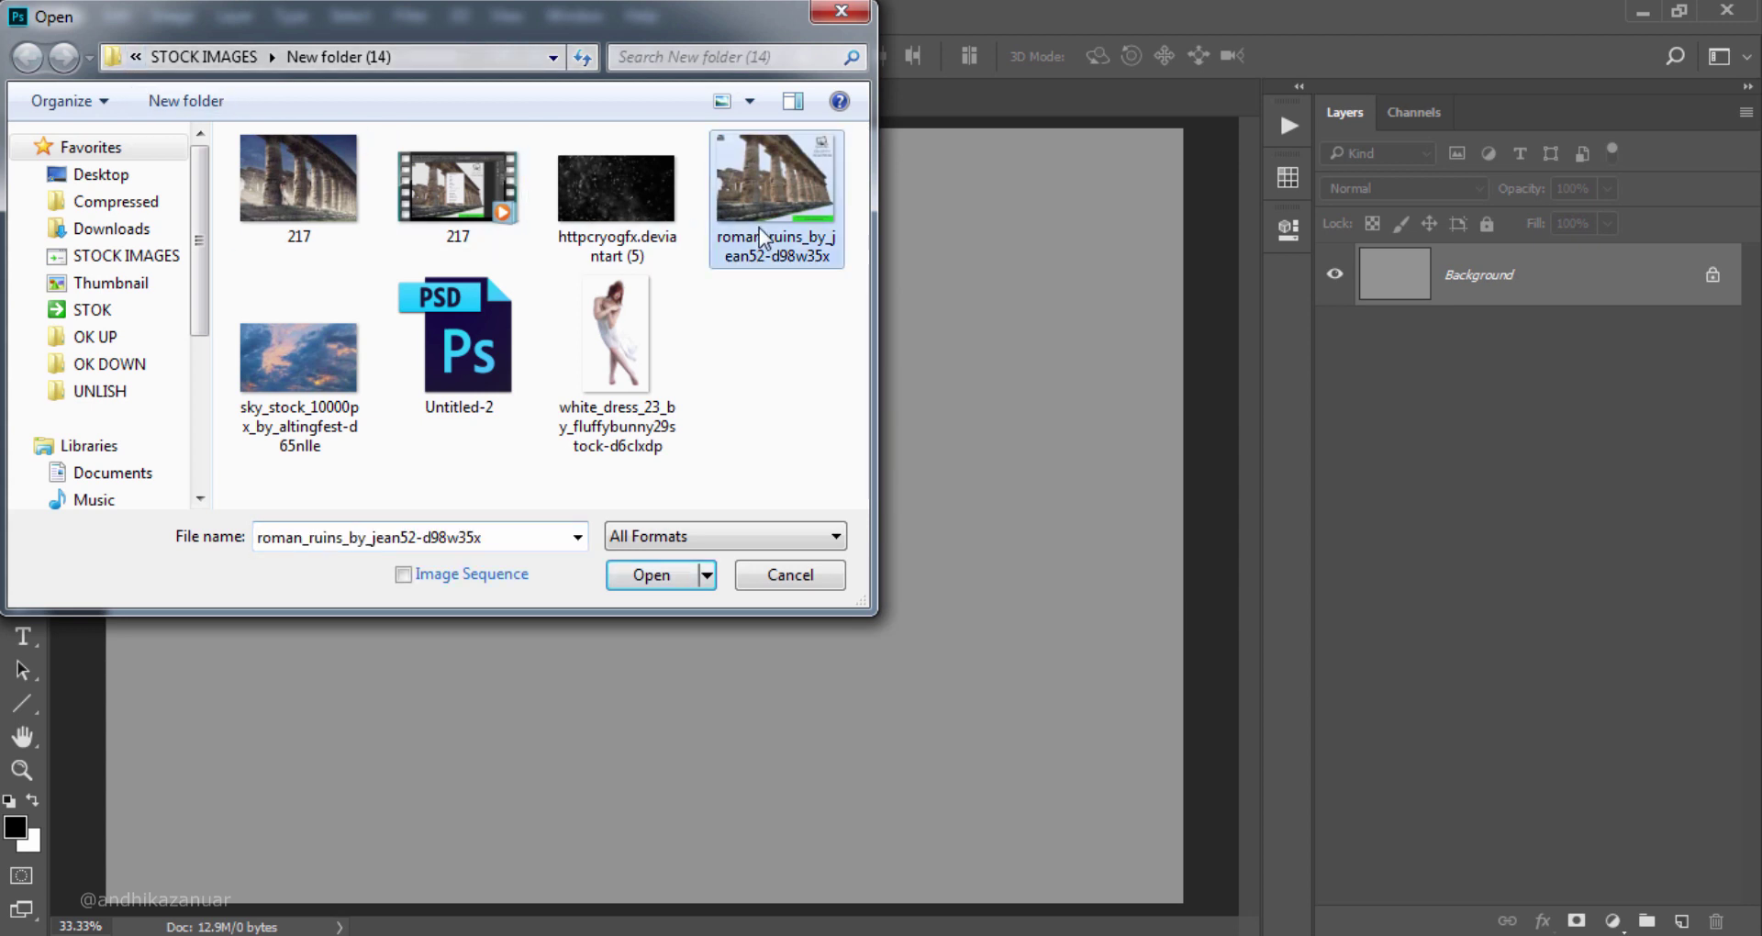
click(652, 575)
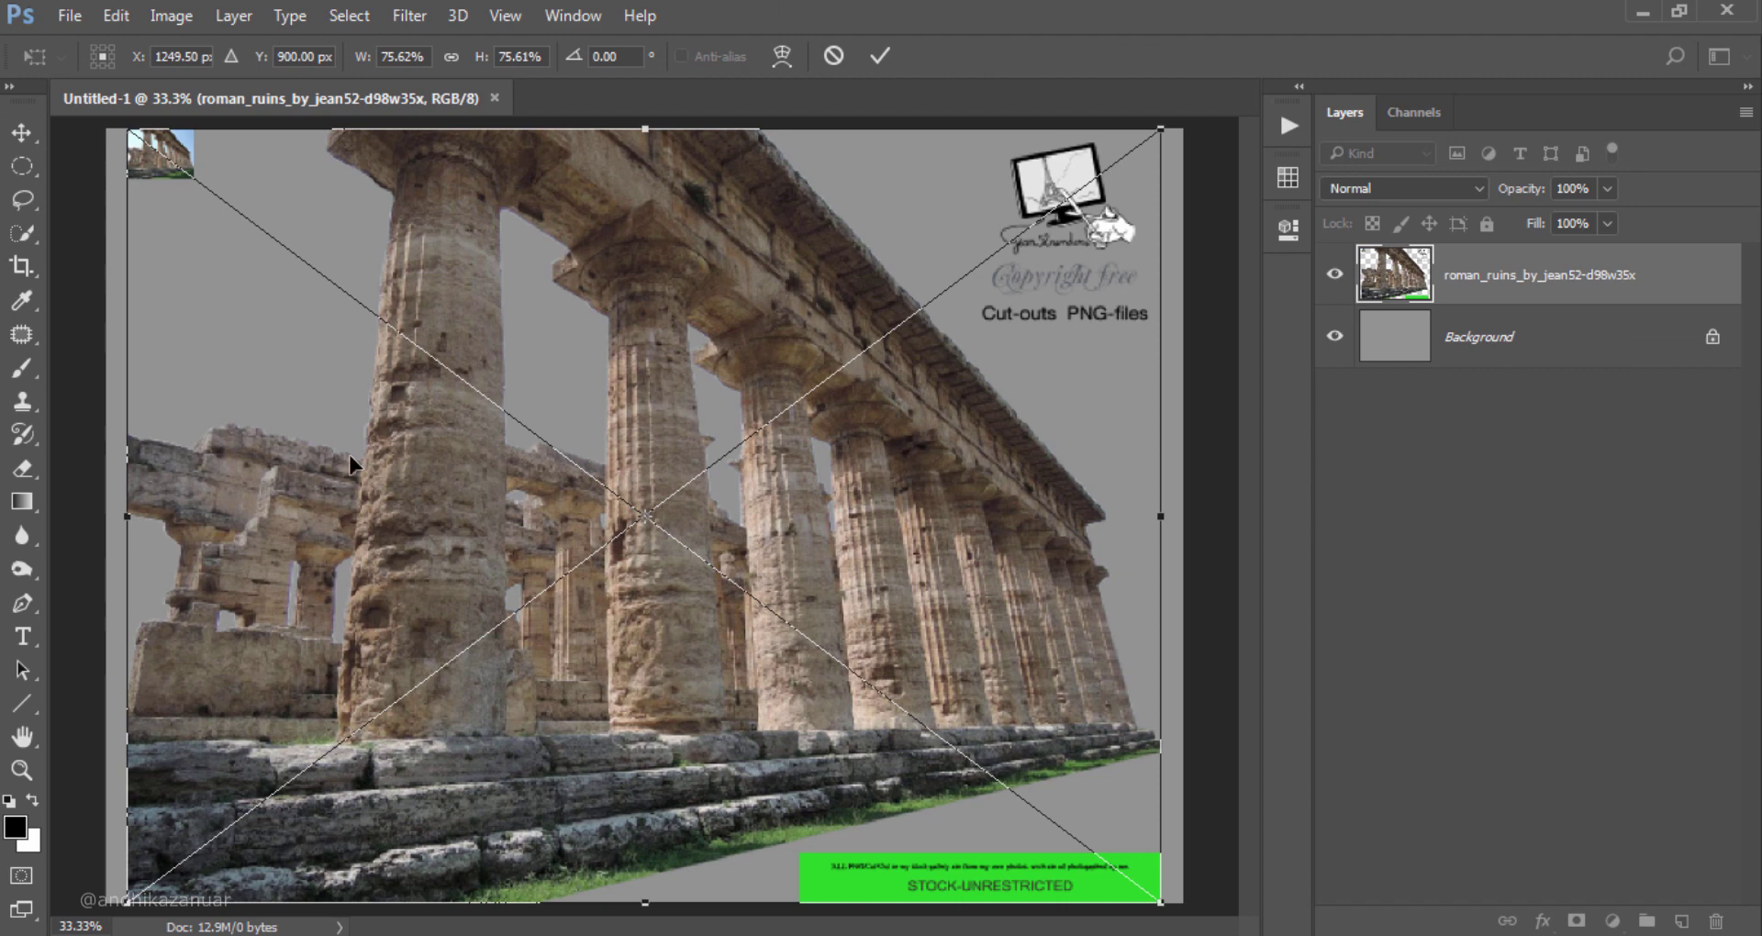
drag(348, 454, 329, 454)
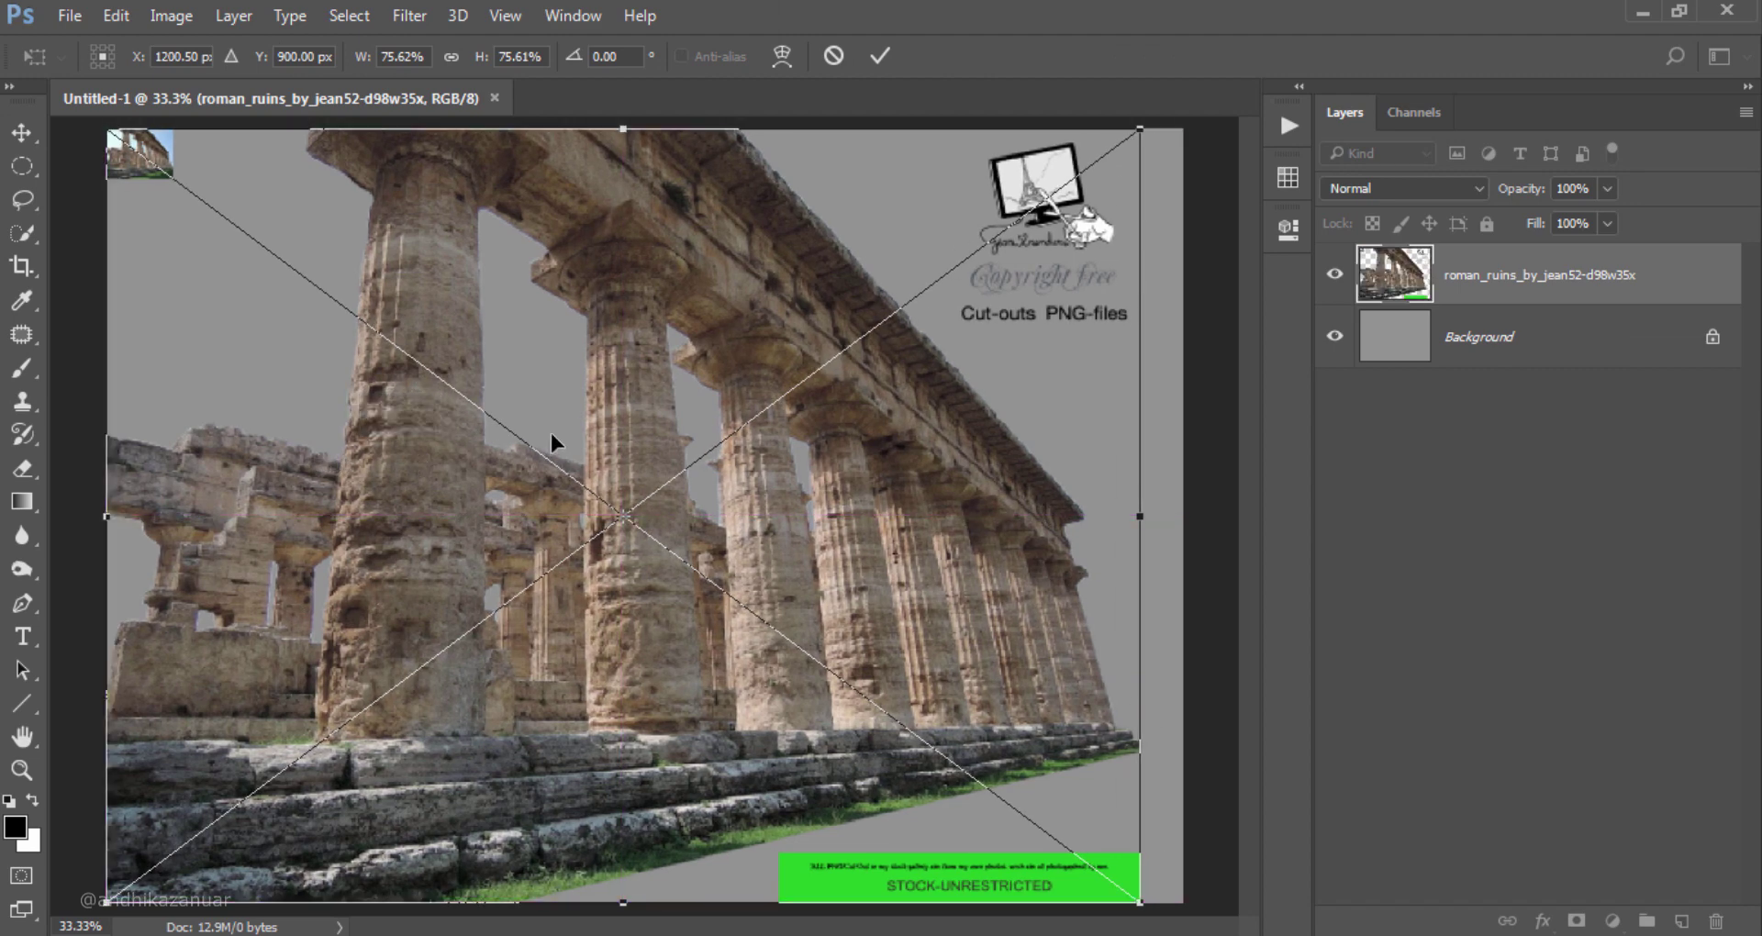
Step: Warp the ruins photo's bottom and right edges outward past the canvas and commit the warp
right_click(772, 349)
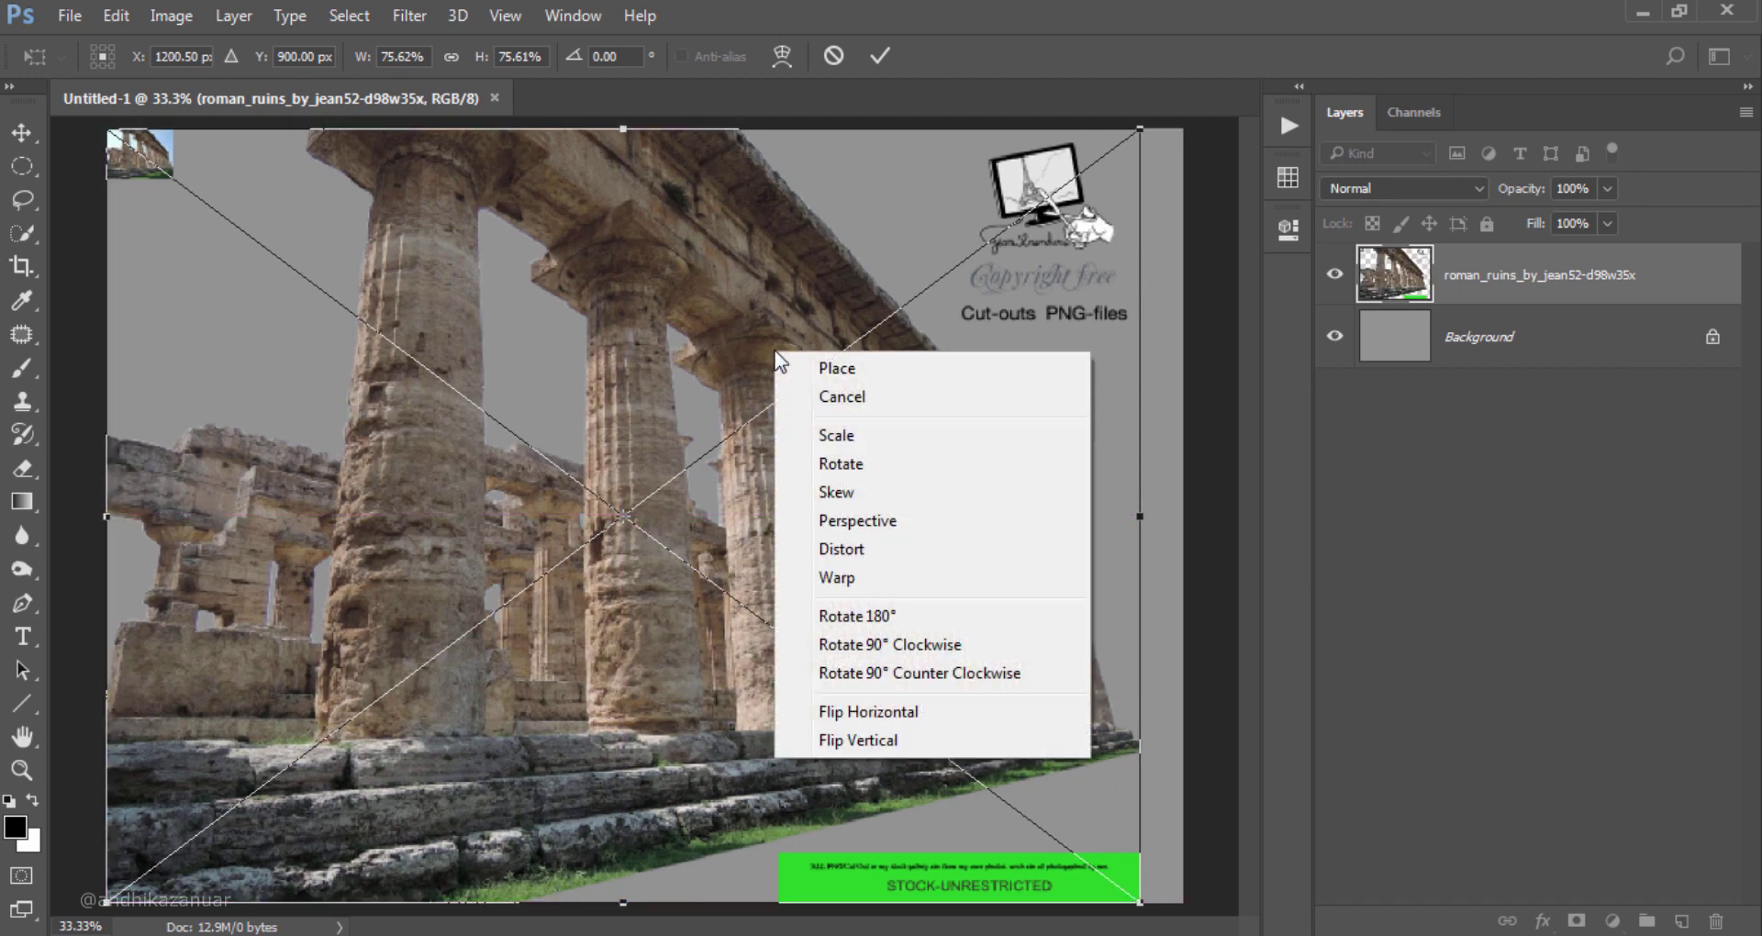
click(870, 578)
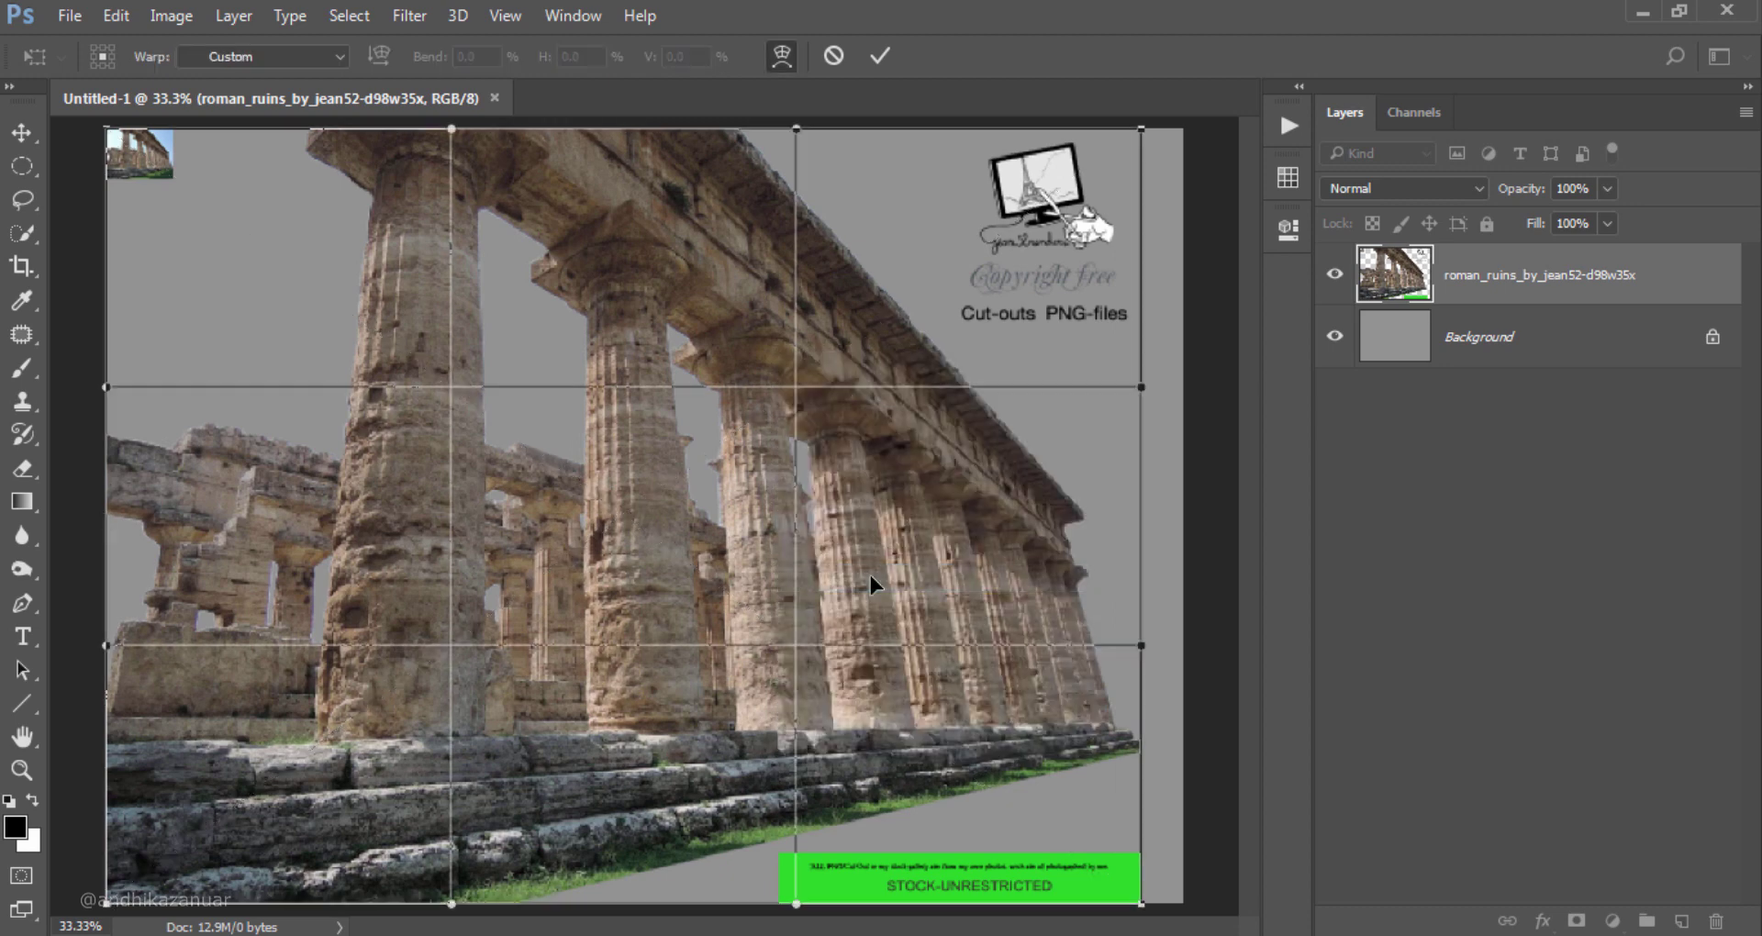
scroll(747, 438, down, 1)
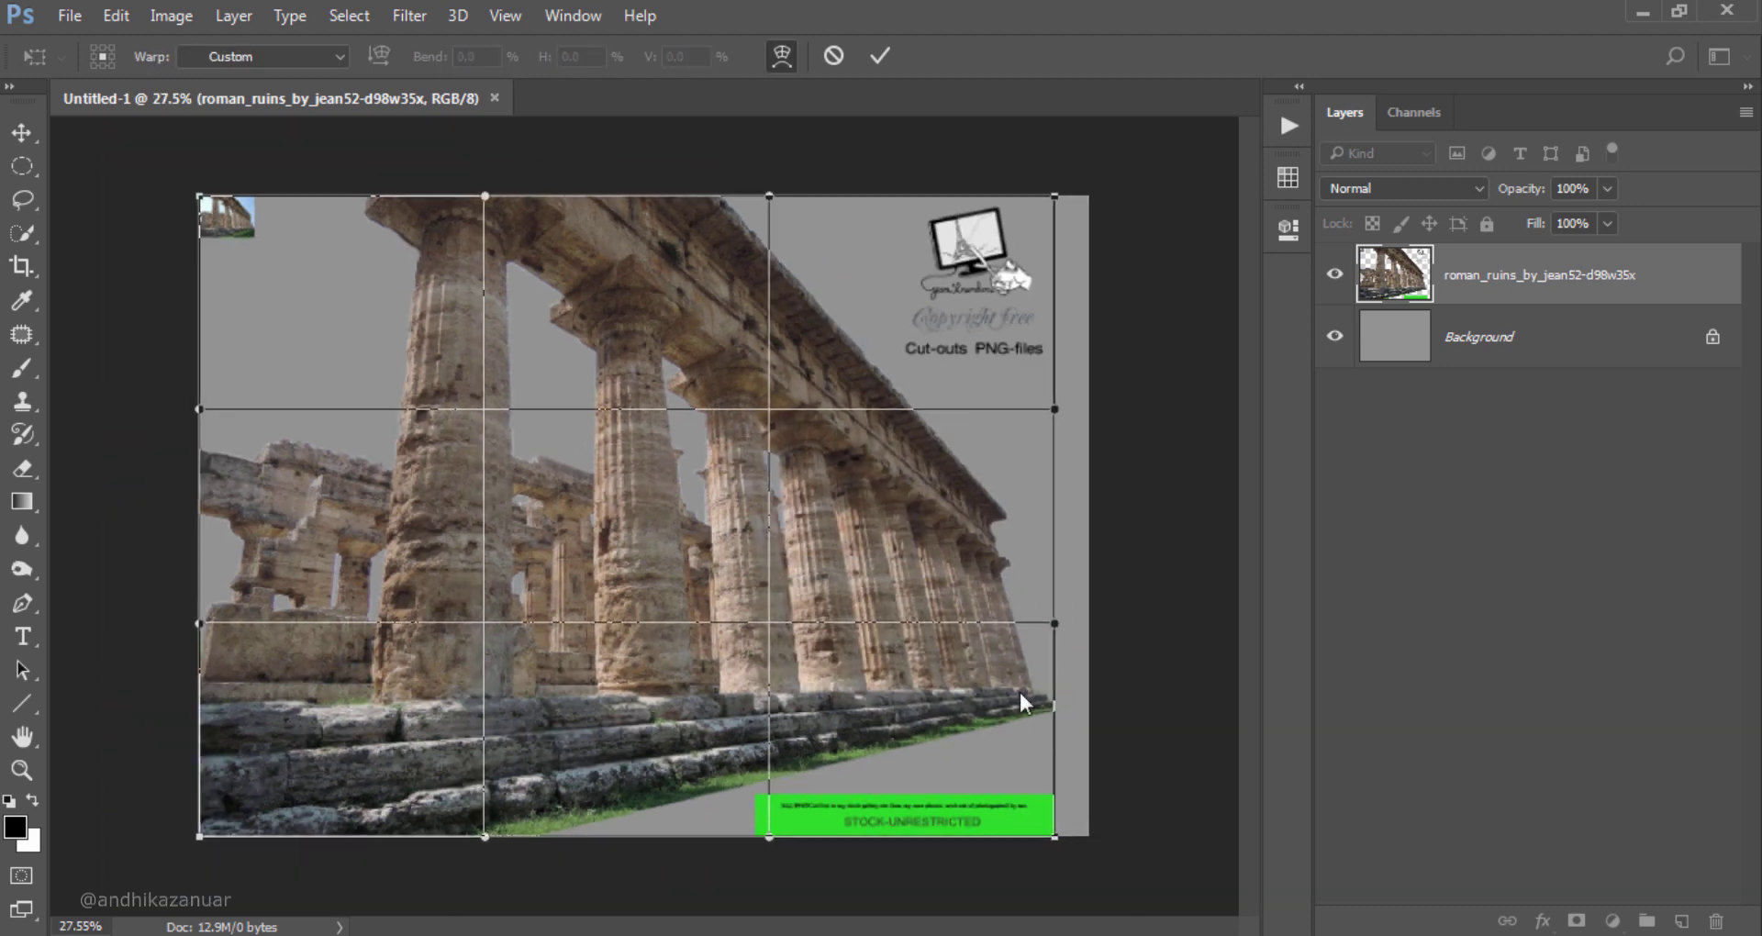
mouse_move(1049, 701)
mouse_down()
mouse_move(1099, 806)
mouse_move(1112, 791)
mouse_up()
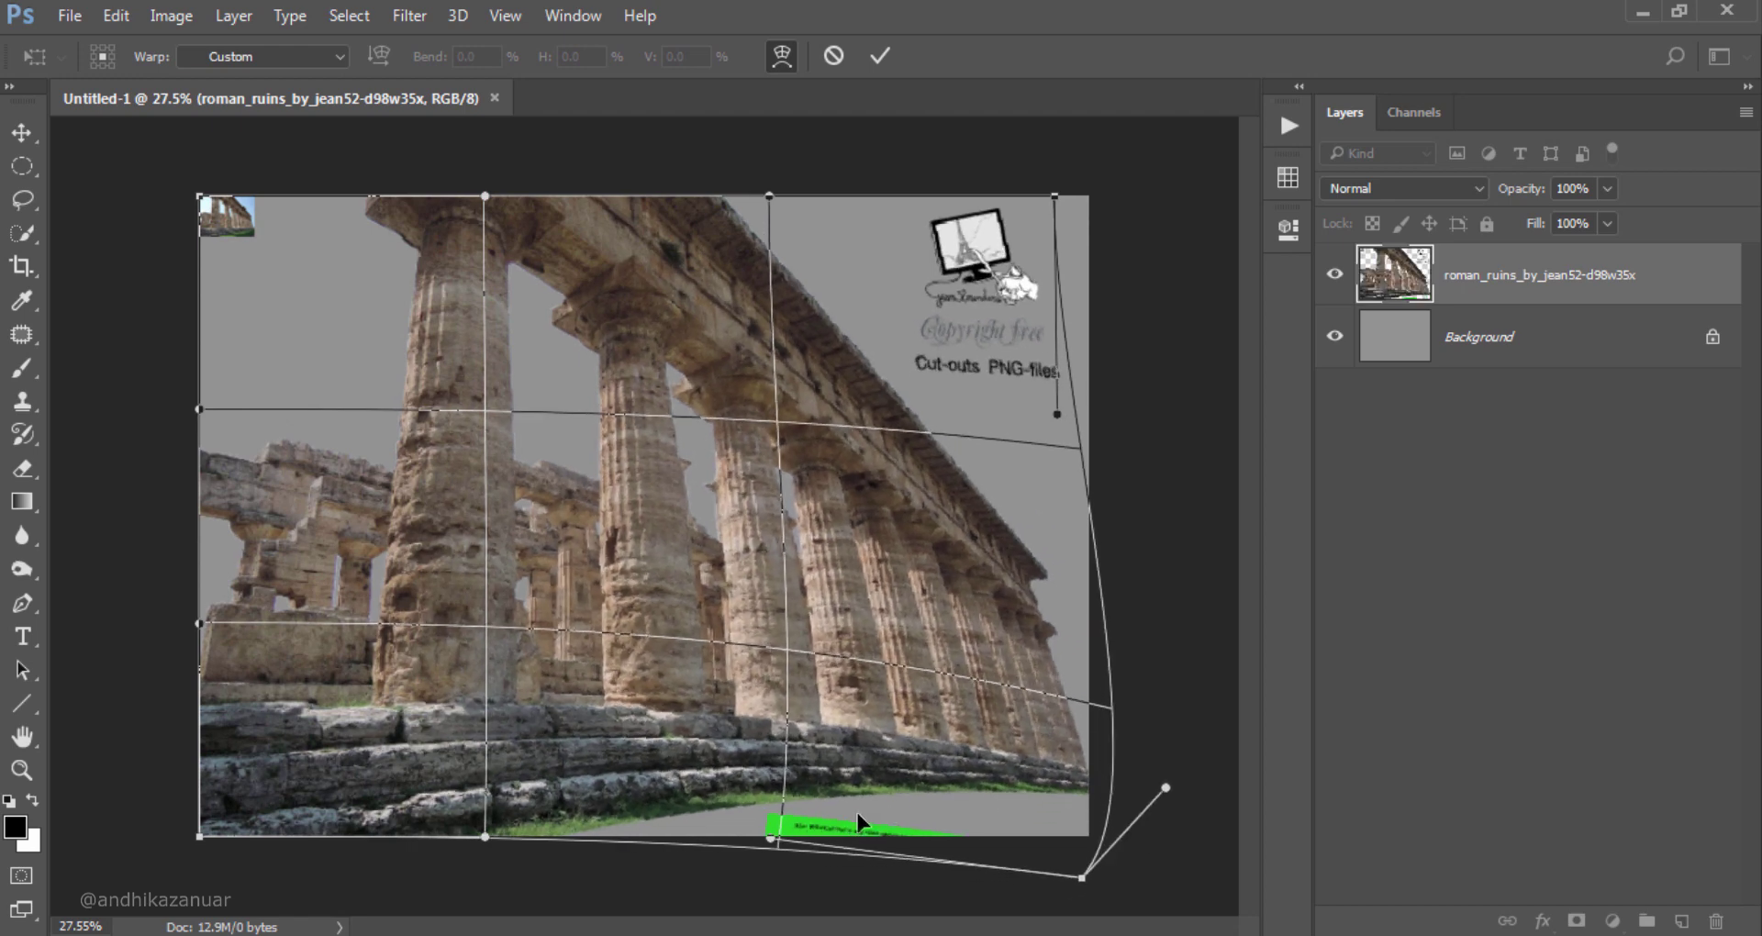
drag(834, 802, 837, 830)
drag(991, 800, 995, 842)
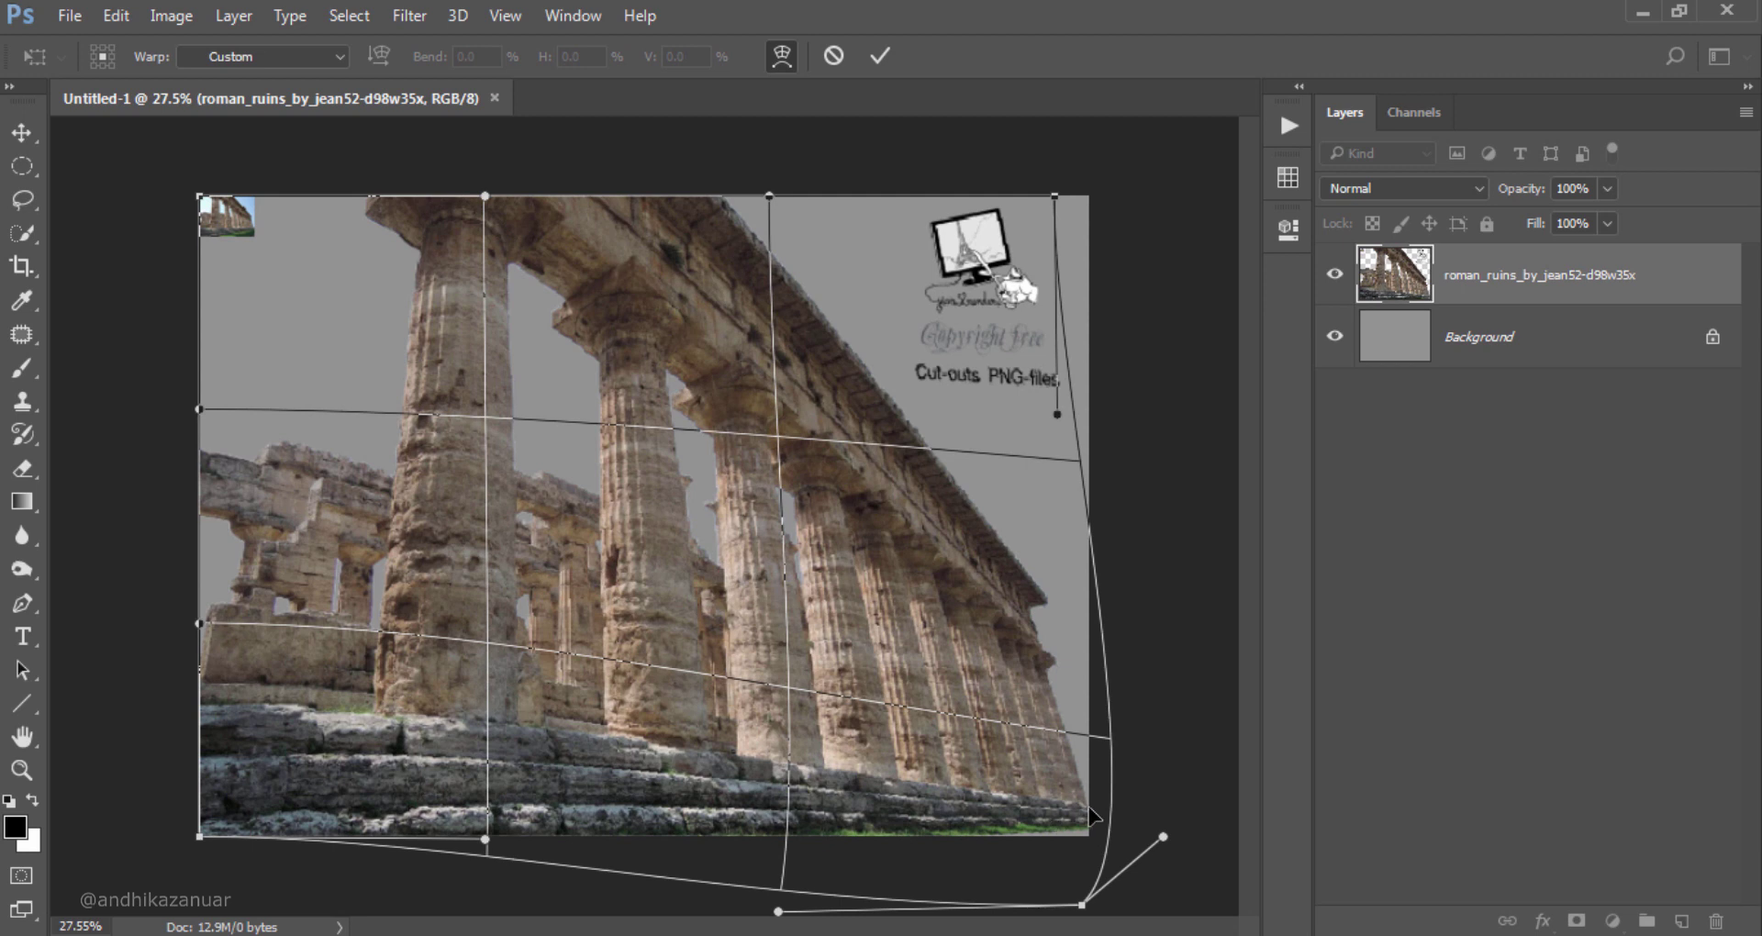
drag(1088, 811, 1097, 823)
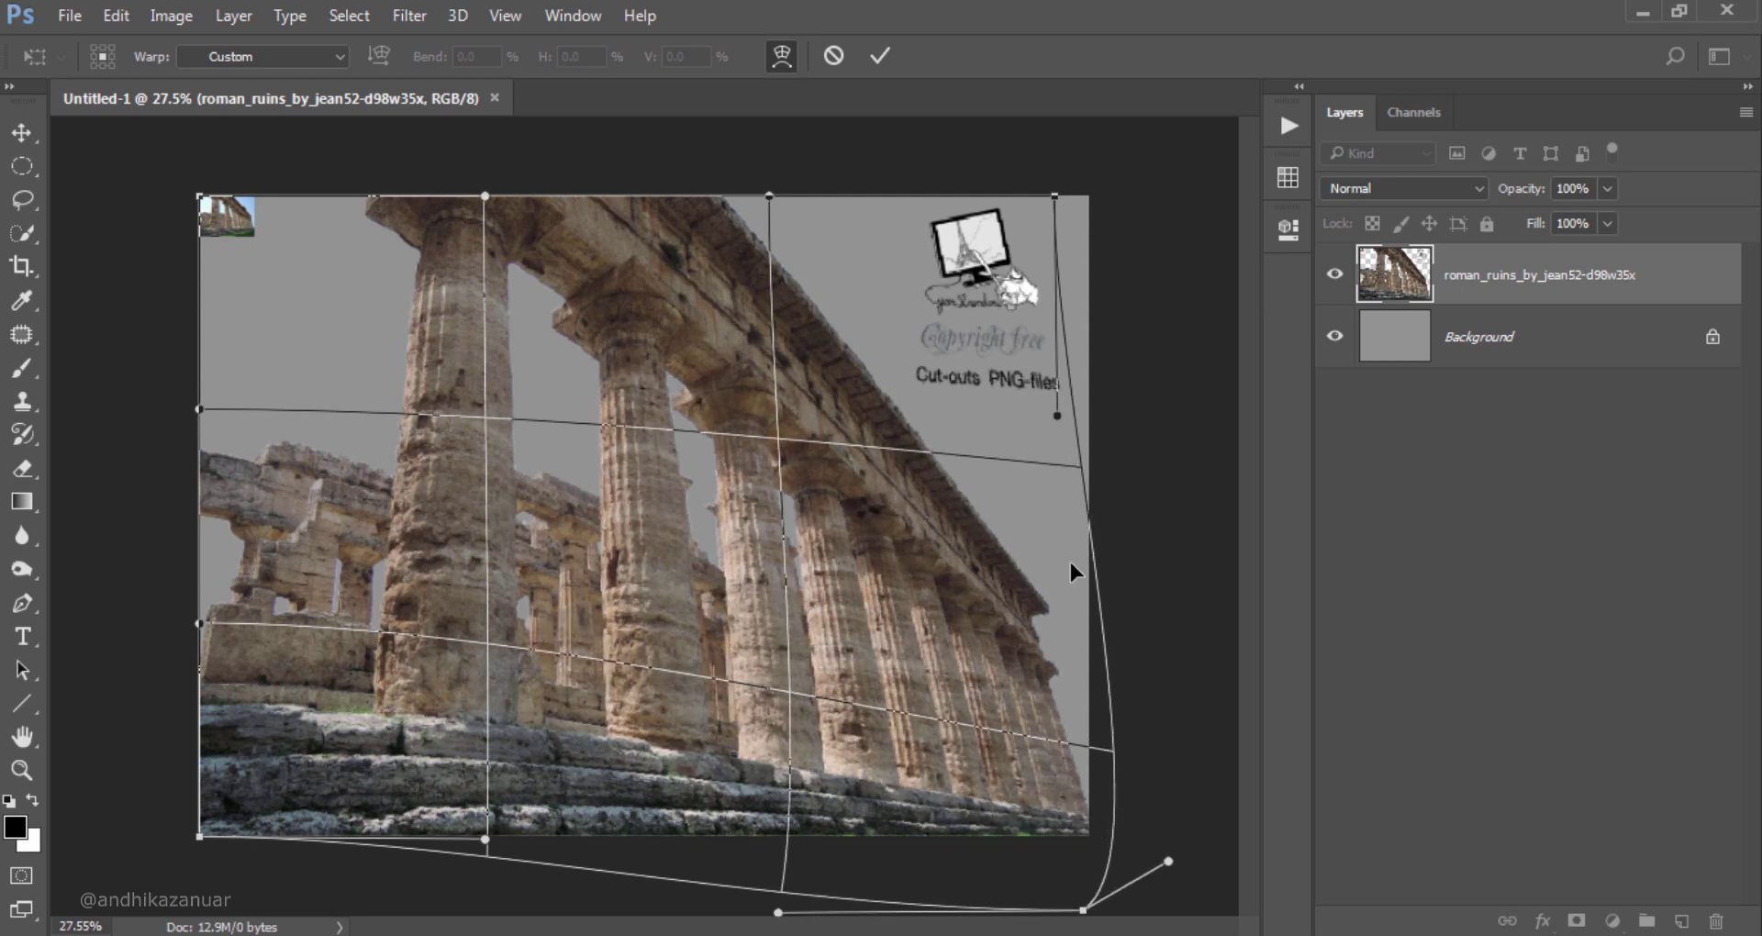
drag(1077, 481, 1181, 415)
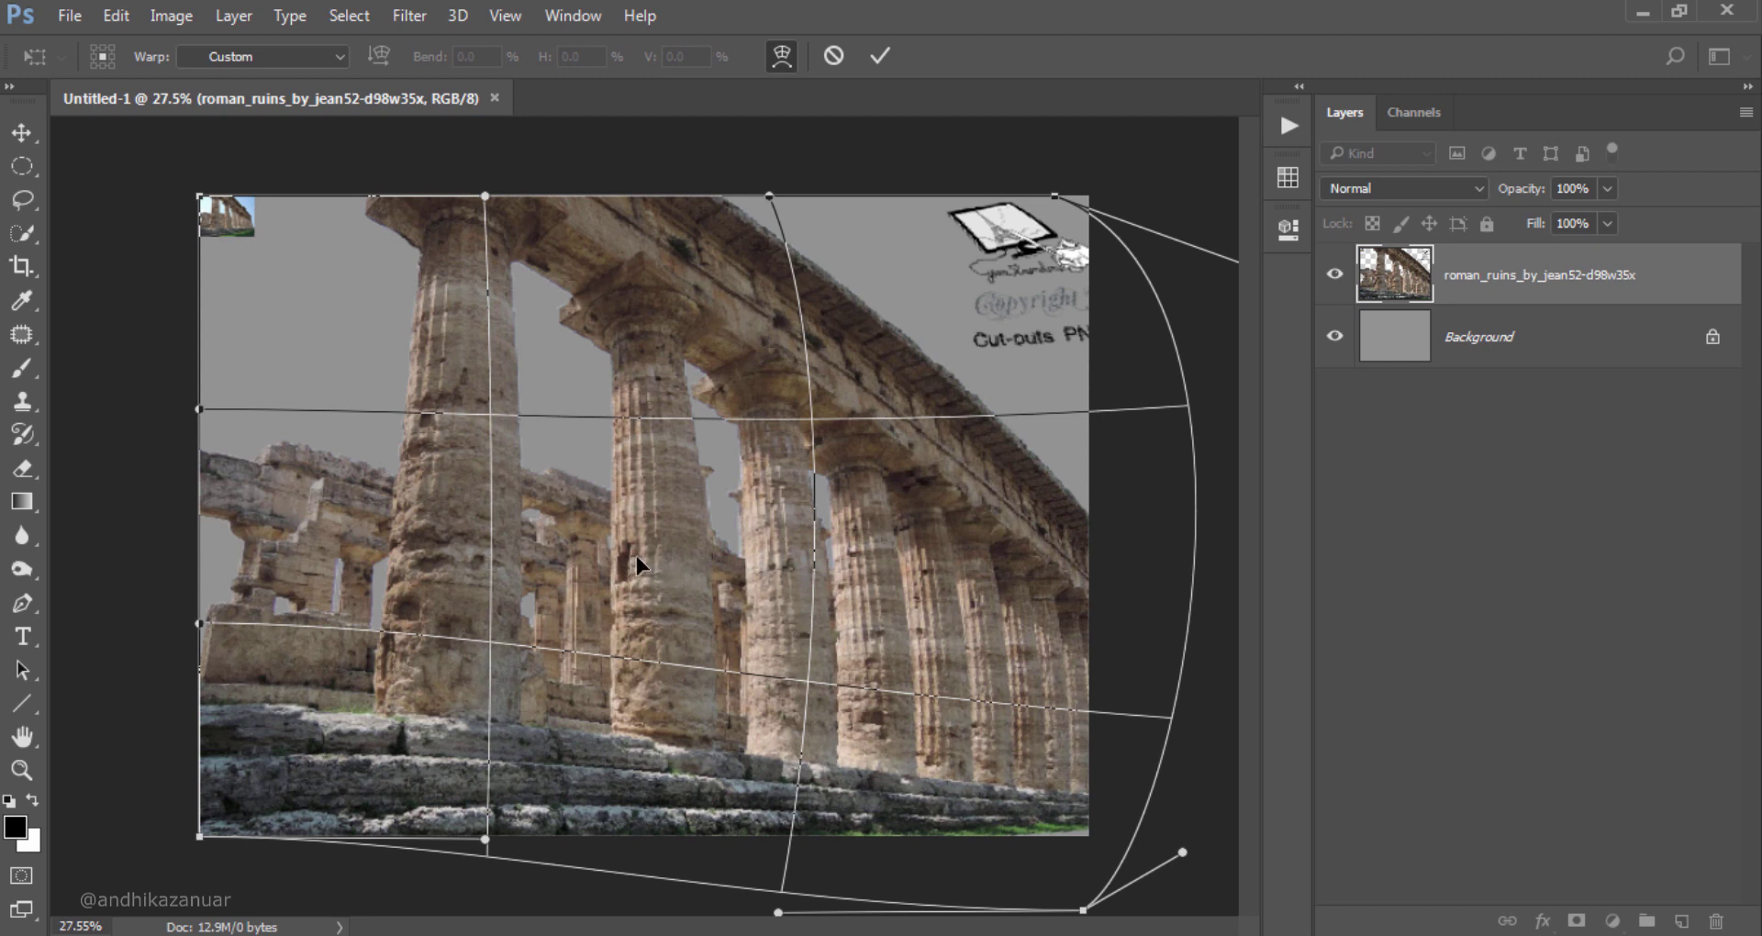
click(874, 48)
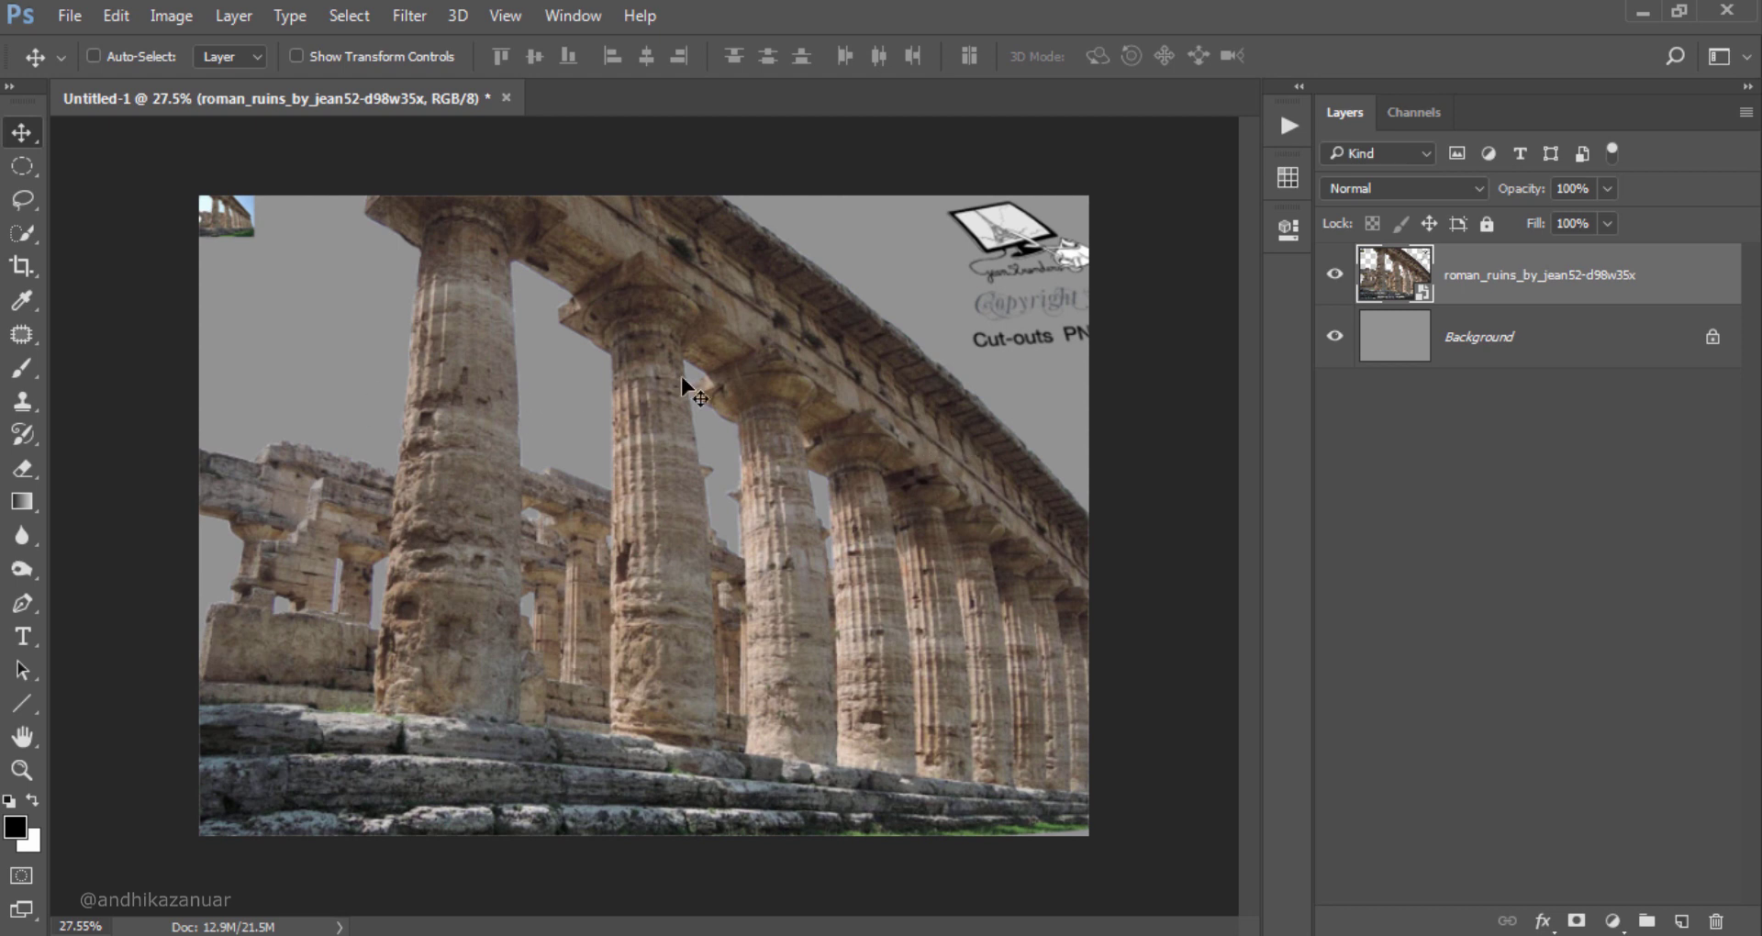
Step: Rasterize the ruins layer and erase the top-left thumbnail and top-right copyright logo
right_click(1571, 275)
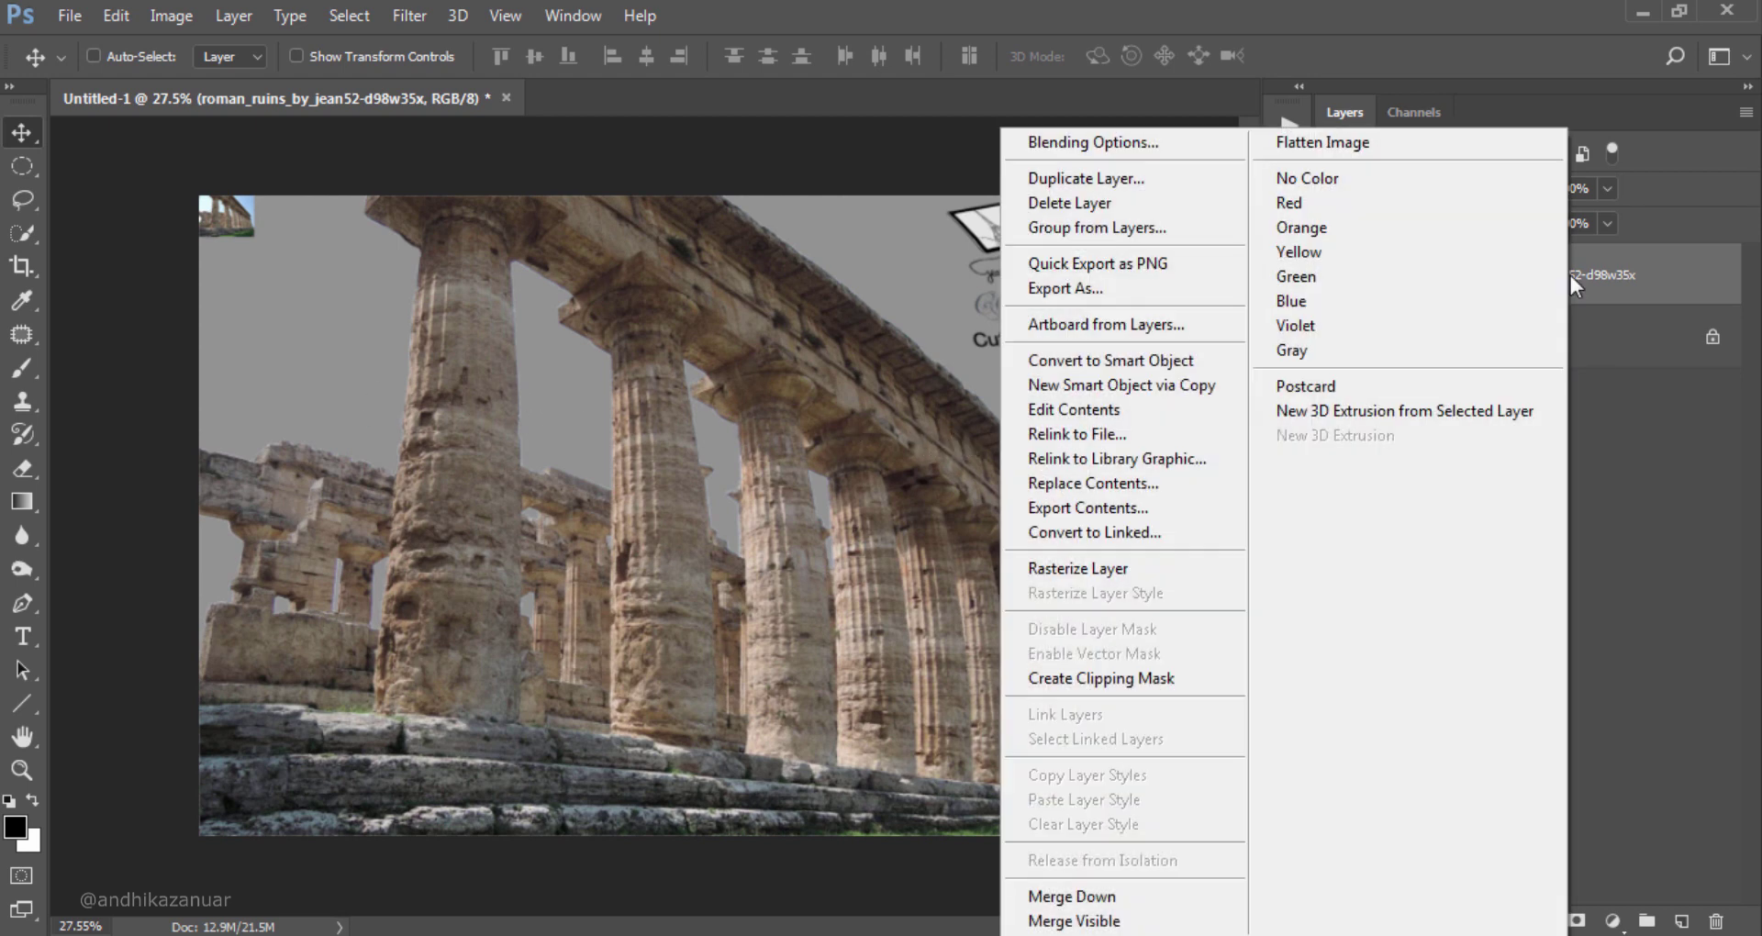
click(1138, 569)
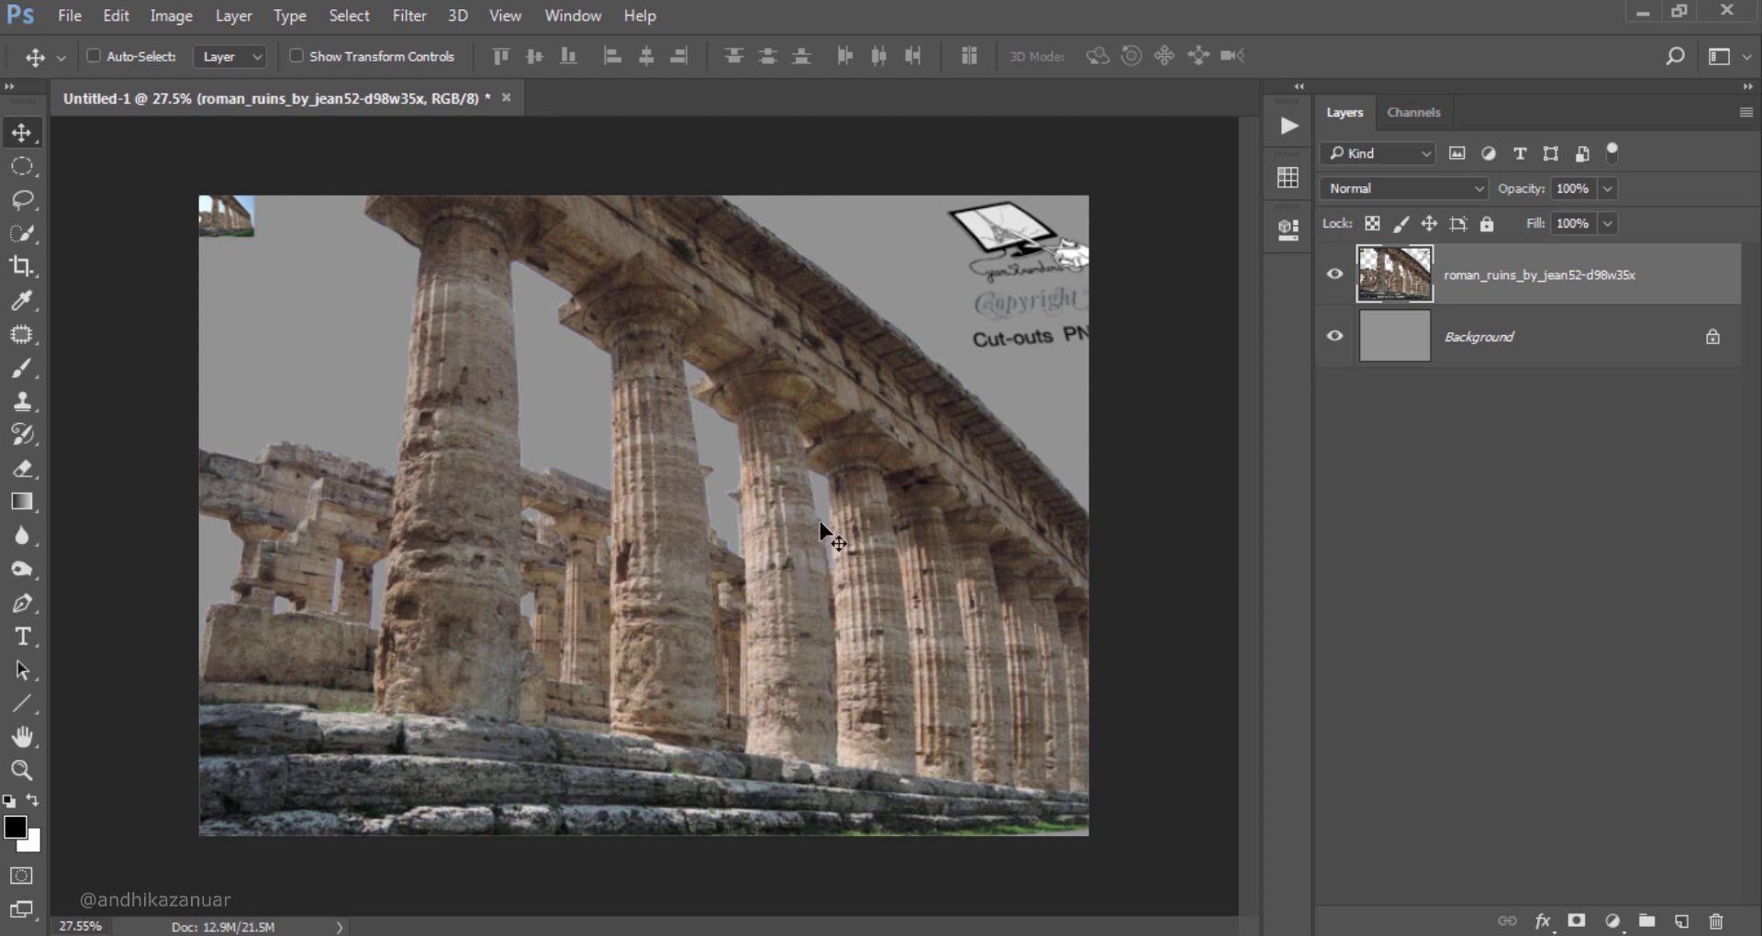
click(33, 475)
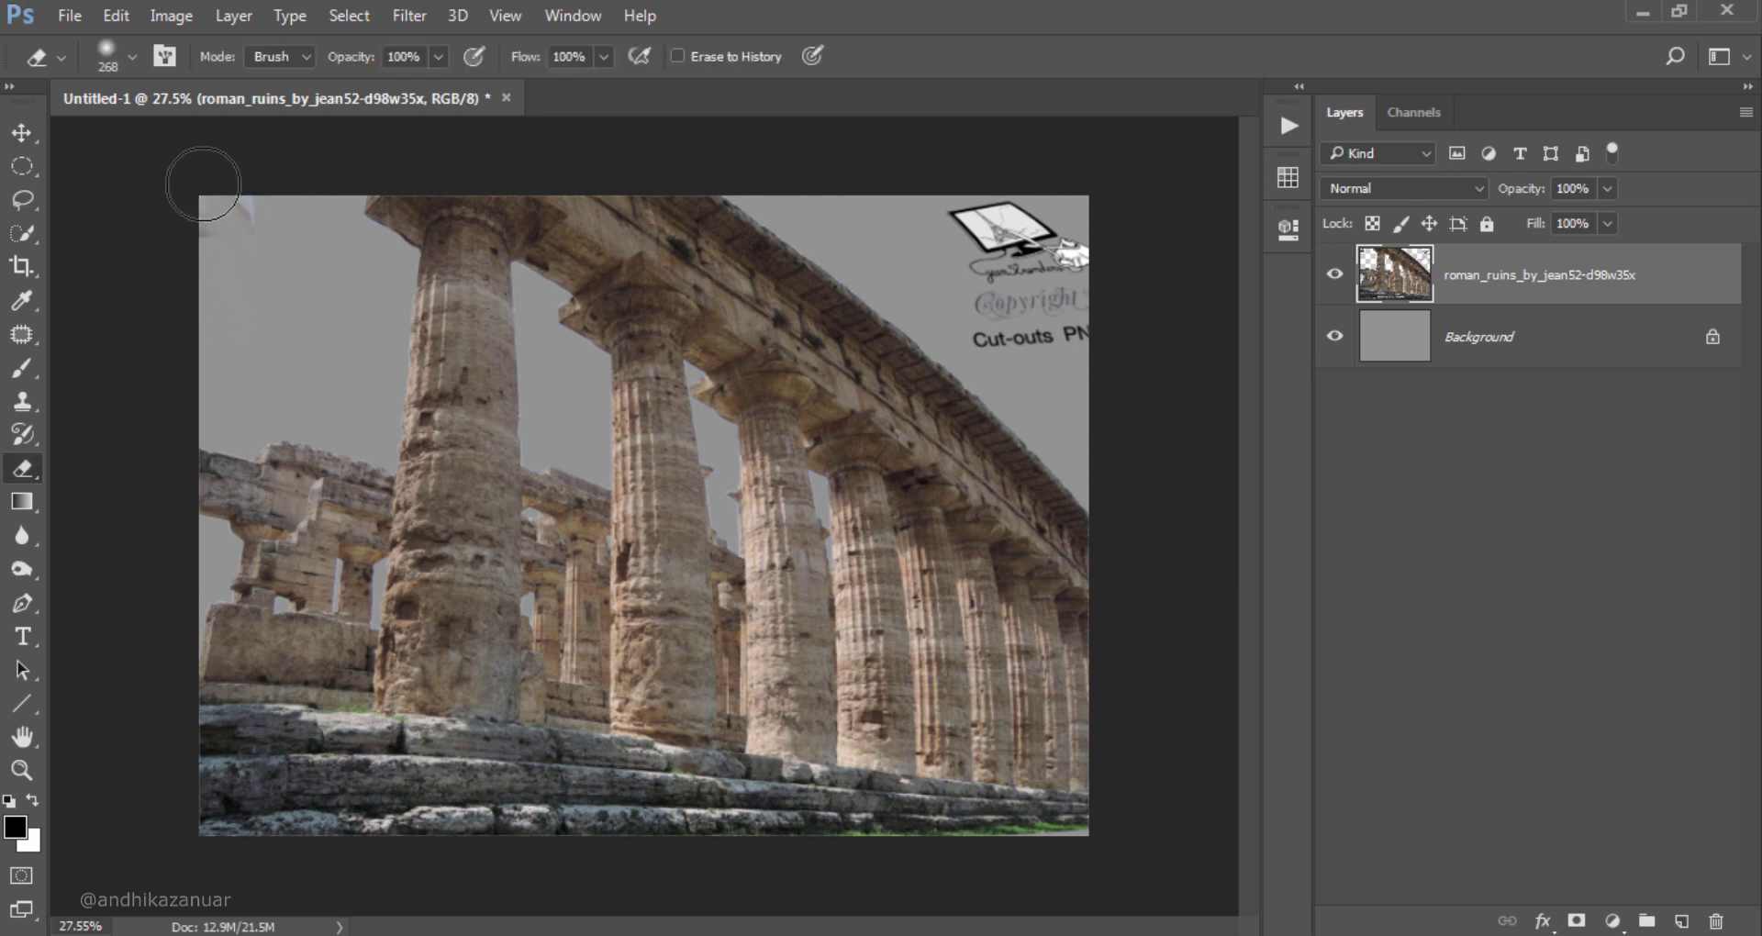
drag(216, 177, 219, 195)
mouse_move(980, 177)
mouse_down()
mouse_move(1110, 271)
mouse_move(1002, 206)
mouse_move(1003, 334)
mouse_move(1082, 295)
mouse_up()
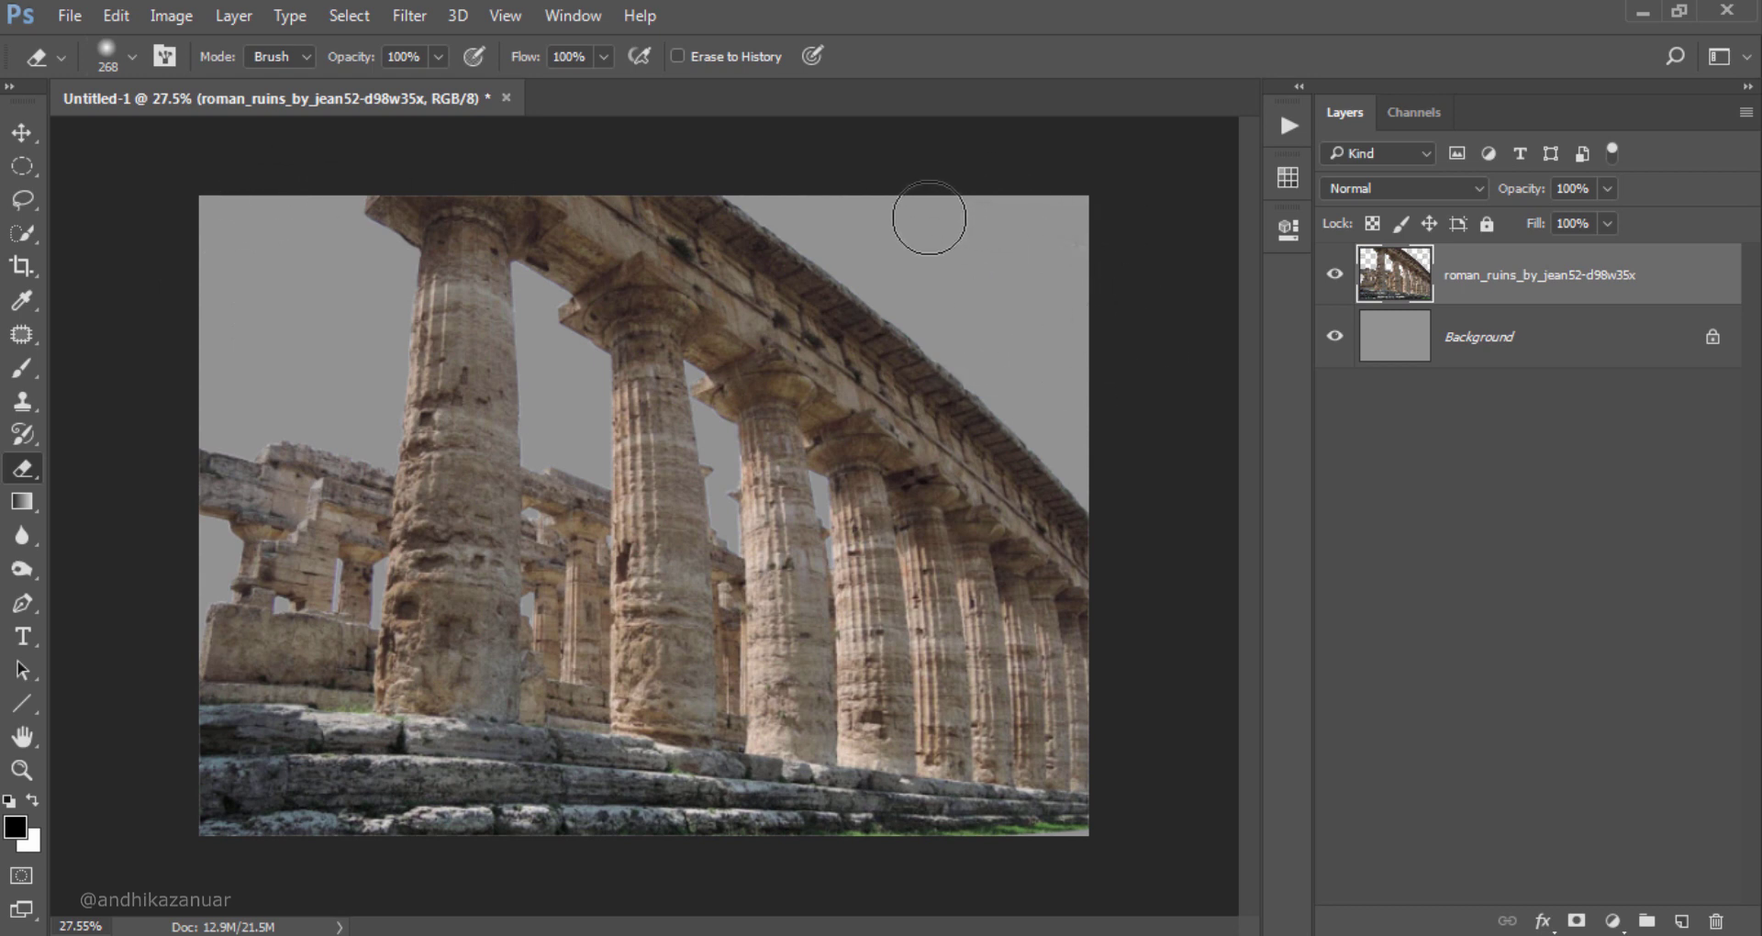
click(35, 132)
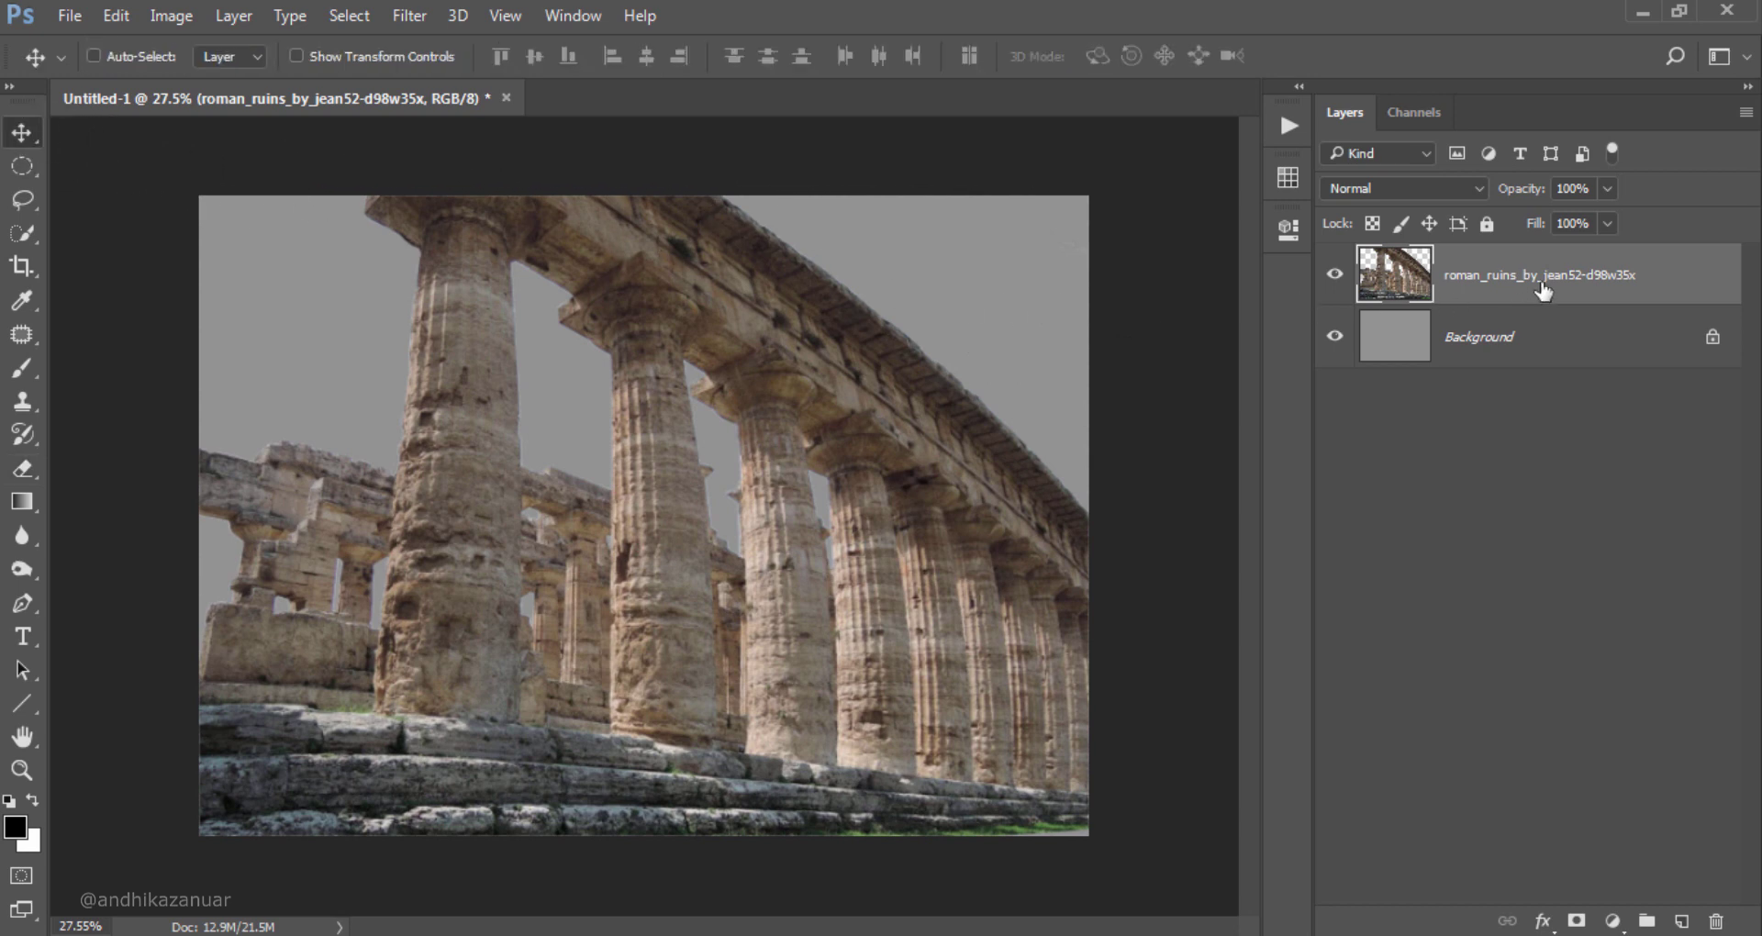
key(alt)
key(ctrl+l)
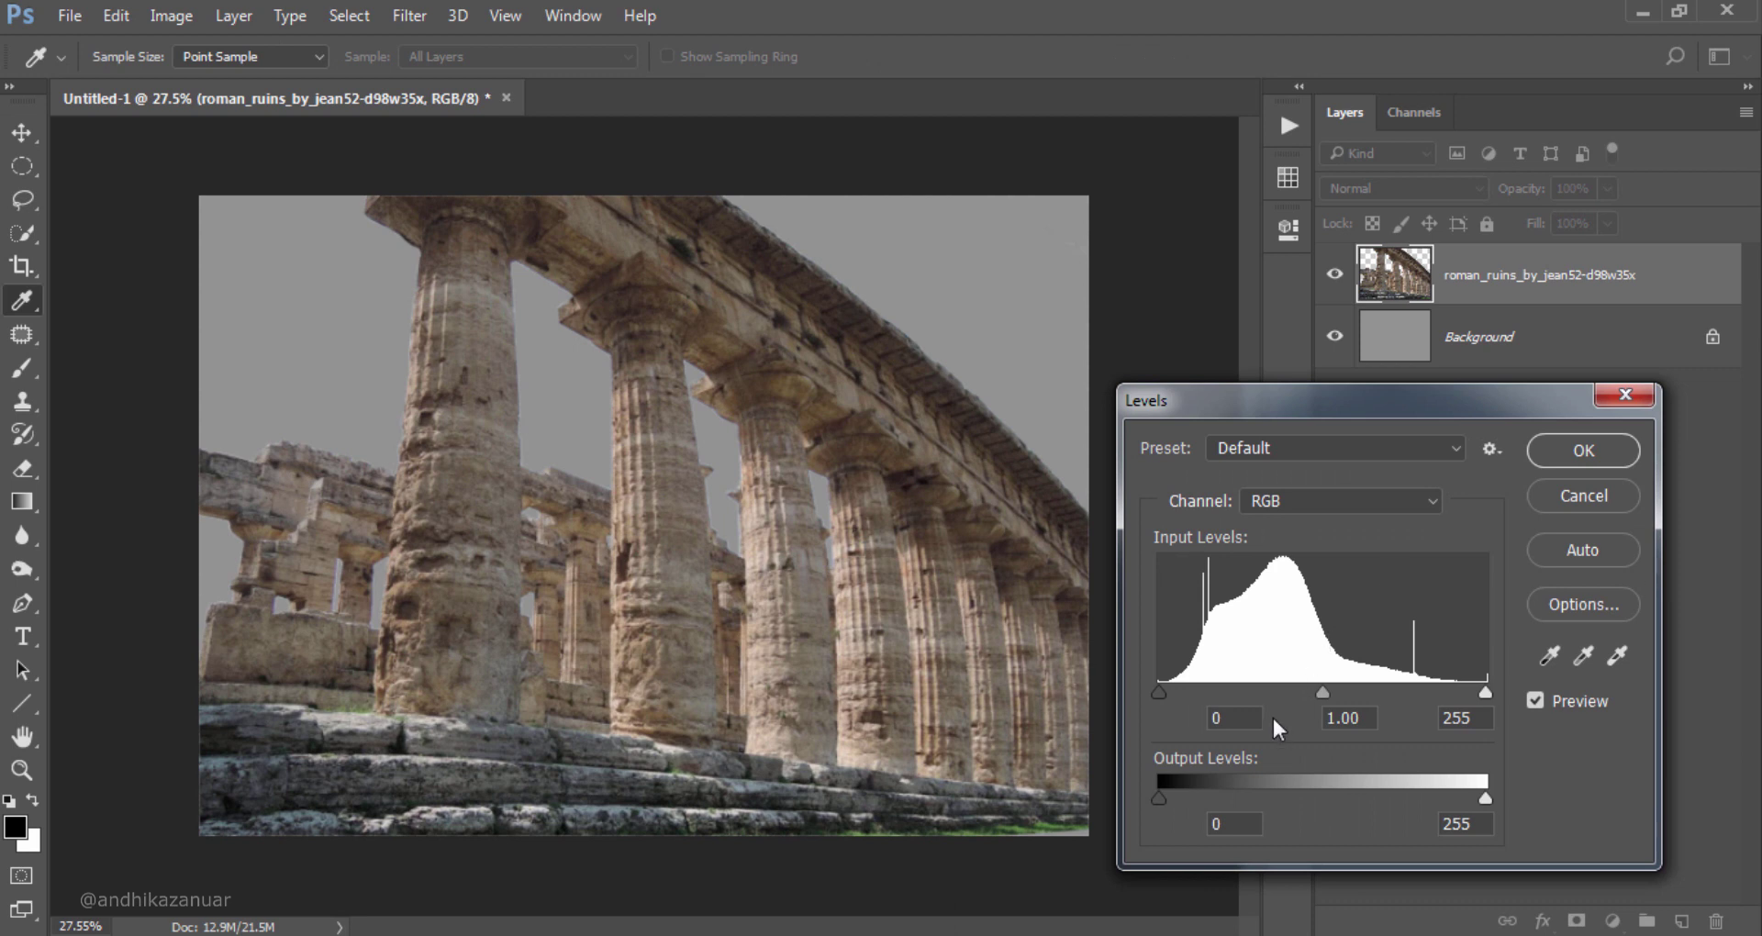
Step: Raise the Levels black input to 10 and apply it to the ruins
drag(1159, 691, 1171, 691)
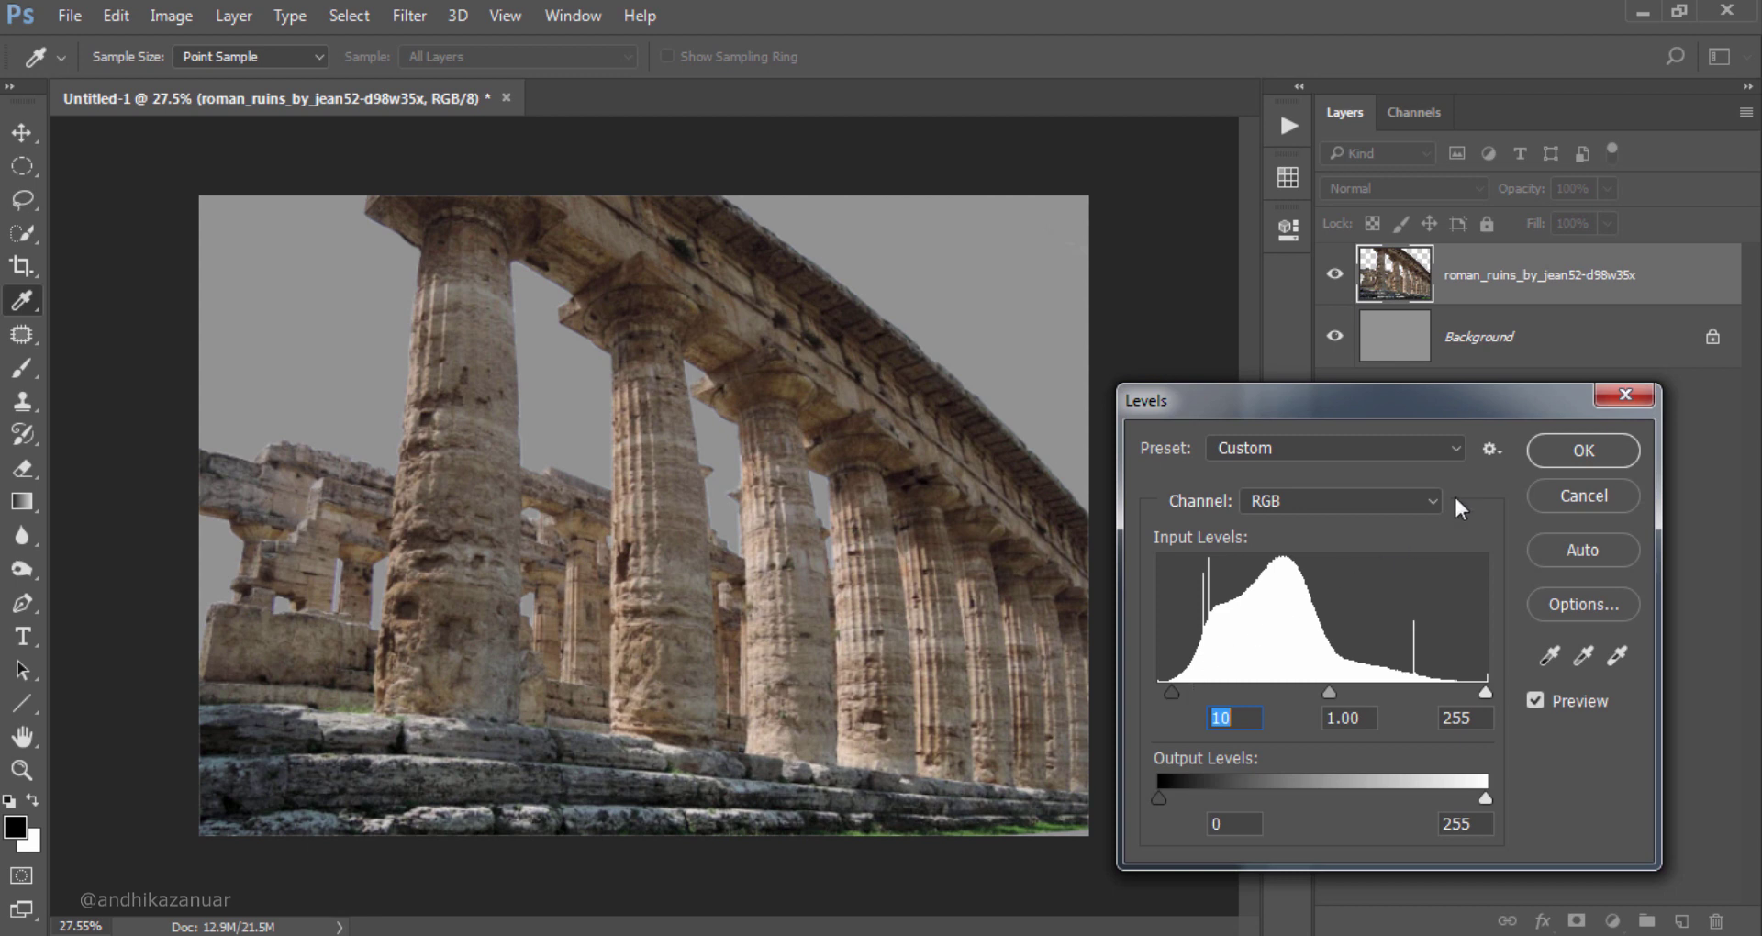
click(1580, 452)
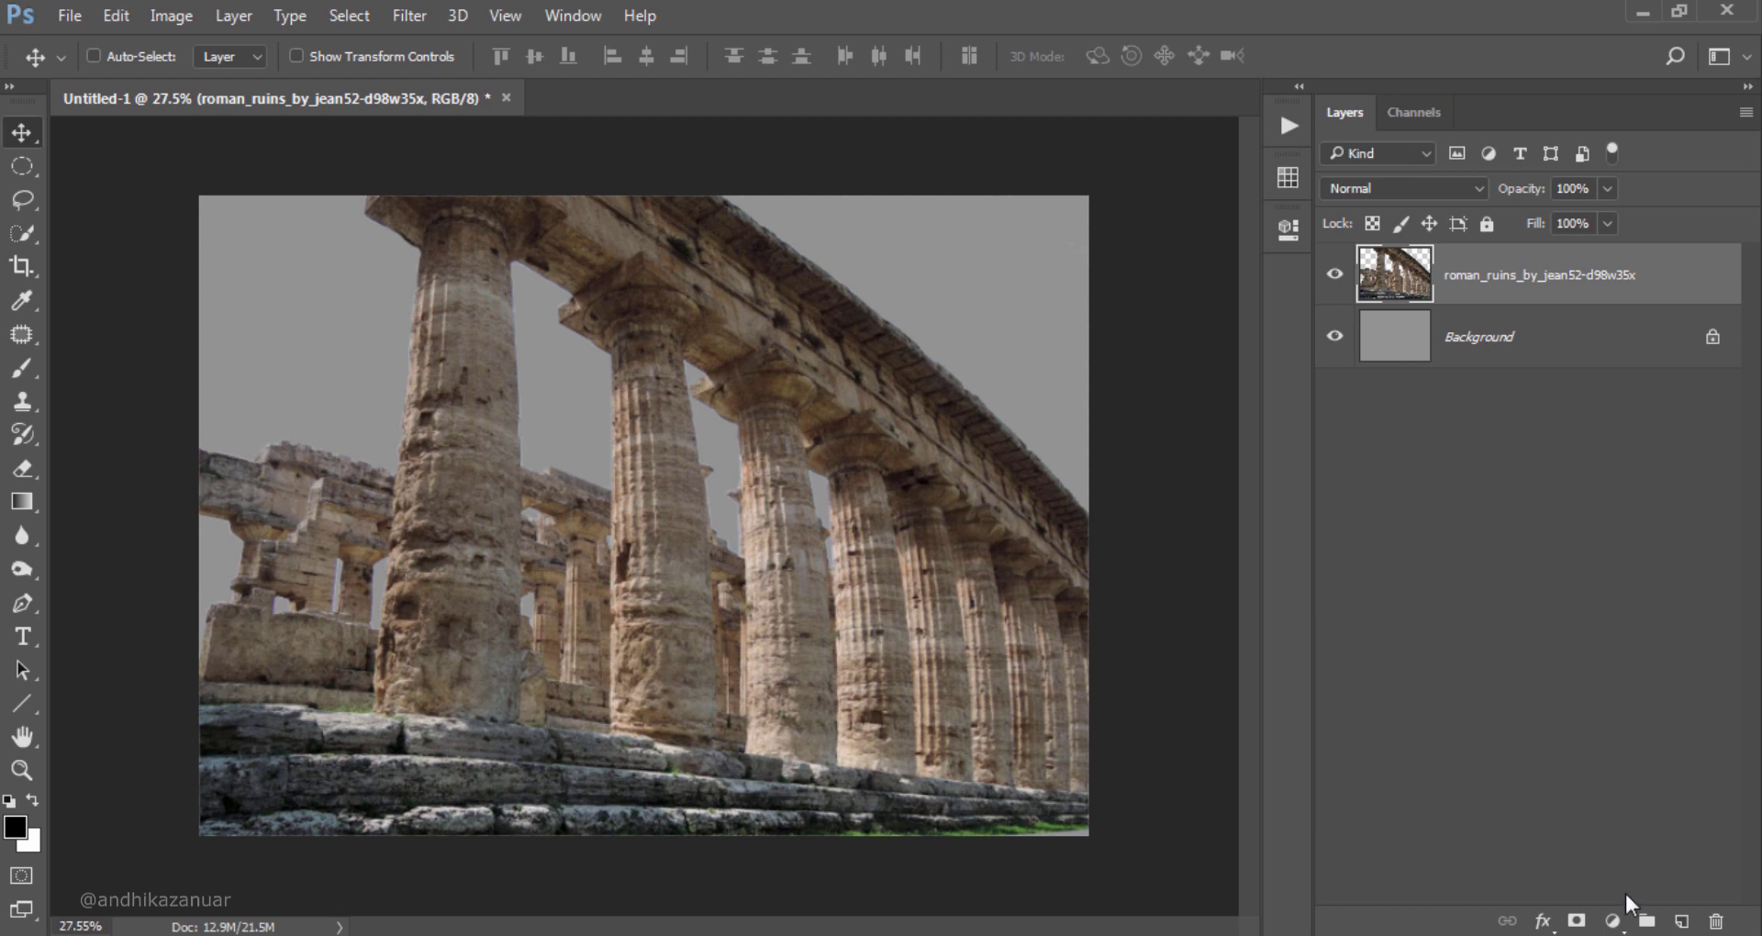
Step: Add a Brightness/Contrast layer clipped to the ruins with brightness at -150
click(1620, 922)
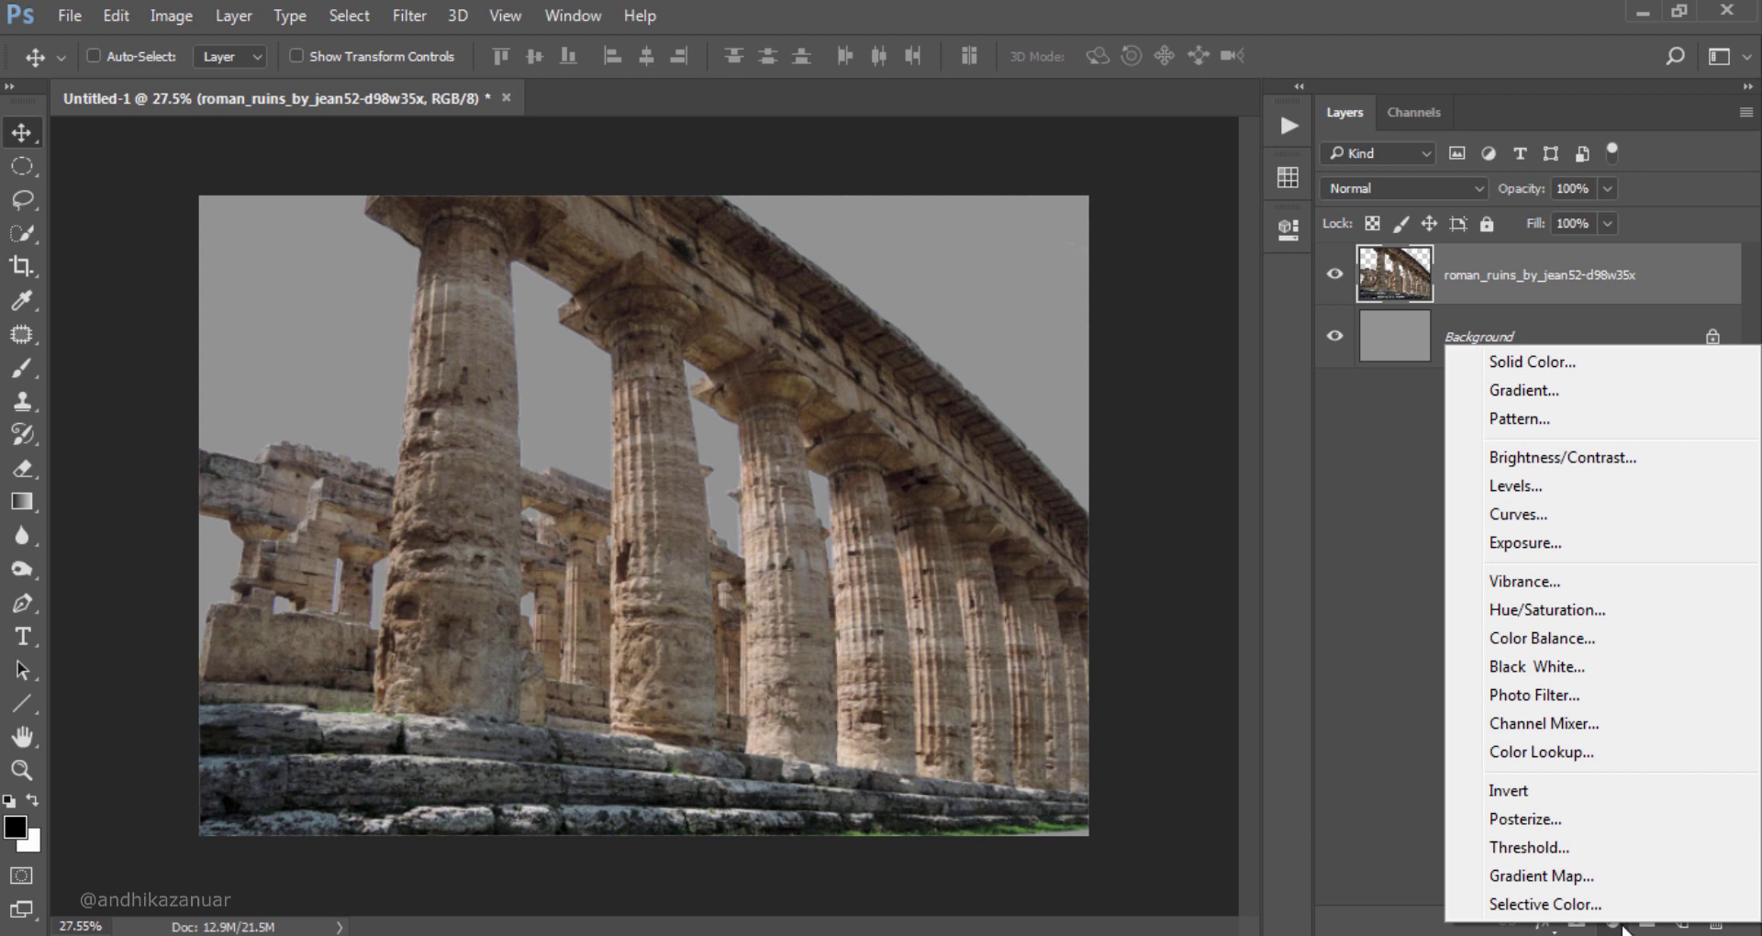
click(1625, 459)
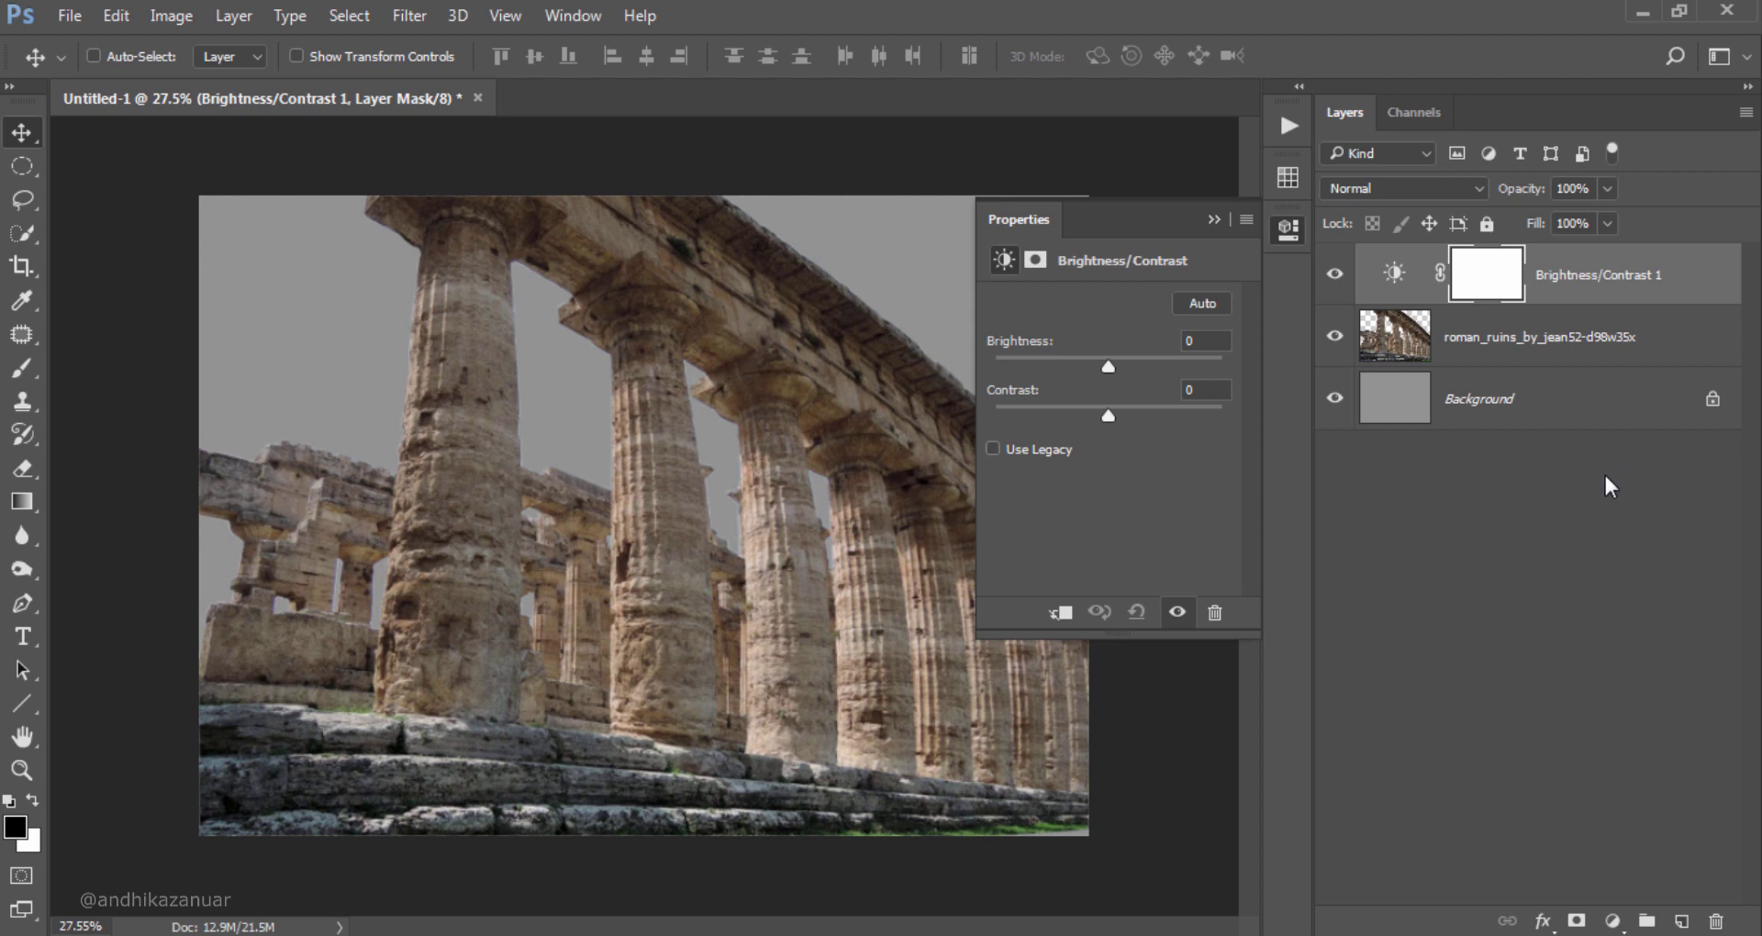
click(1062, 611)
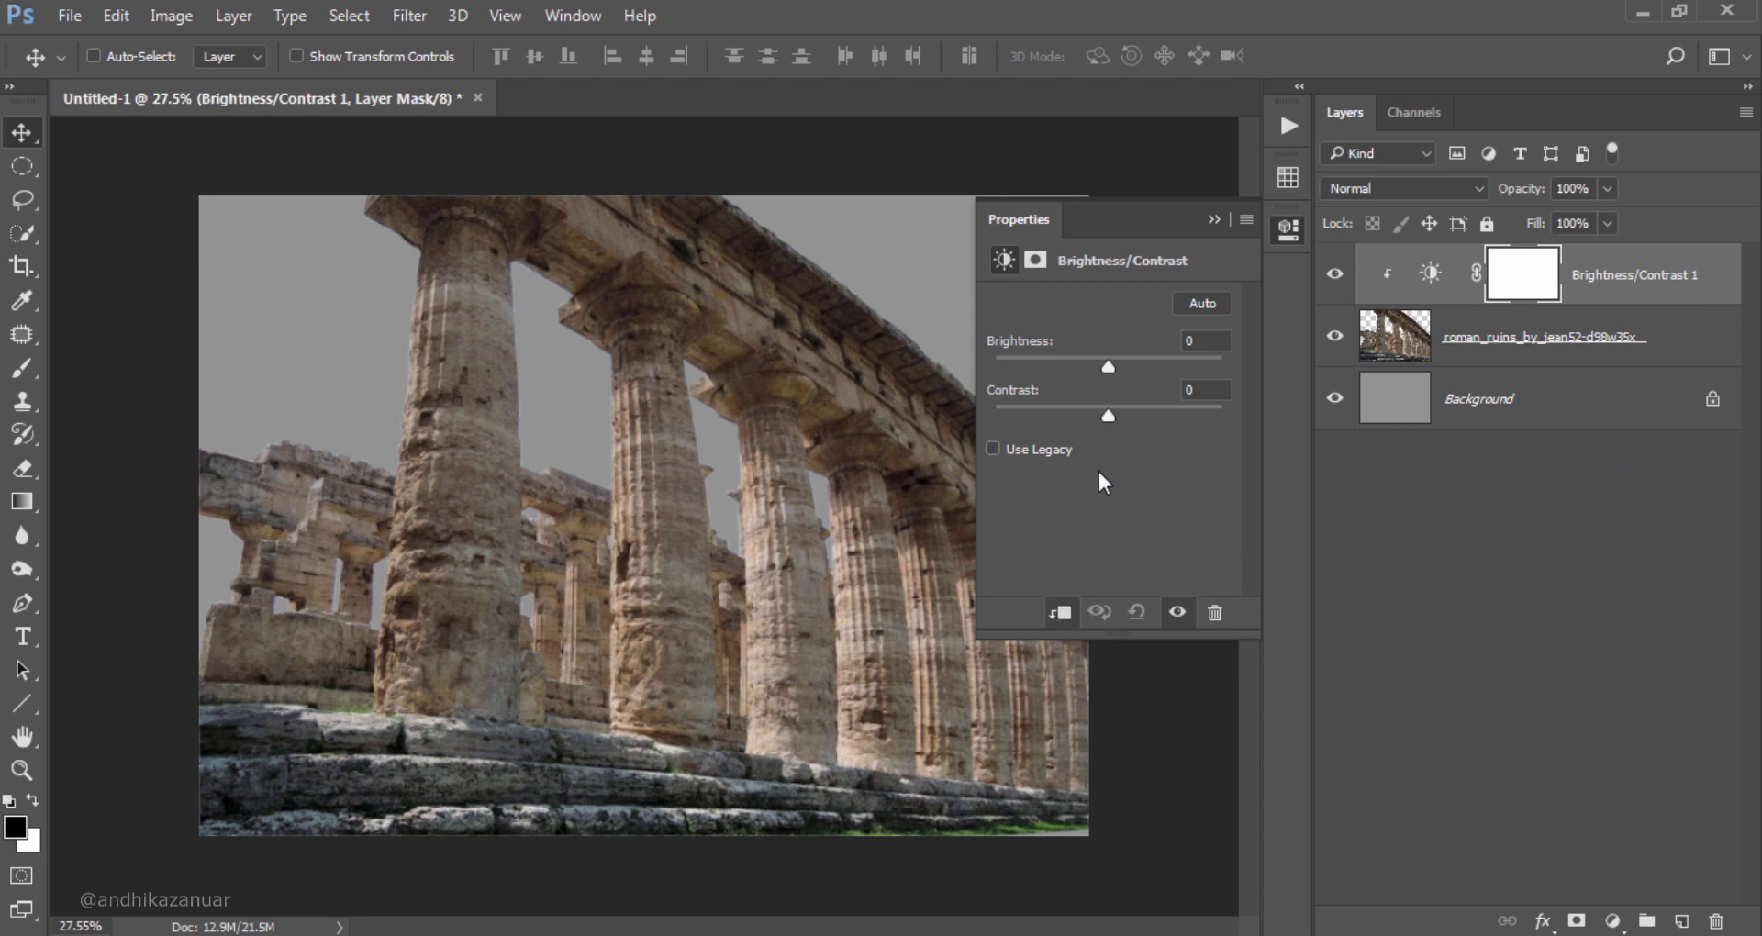
drag(1105, 356, 994, 360)
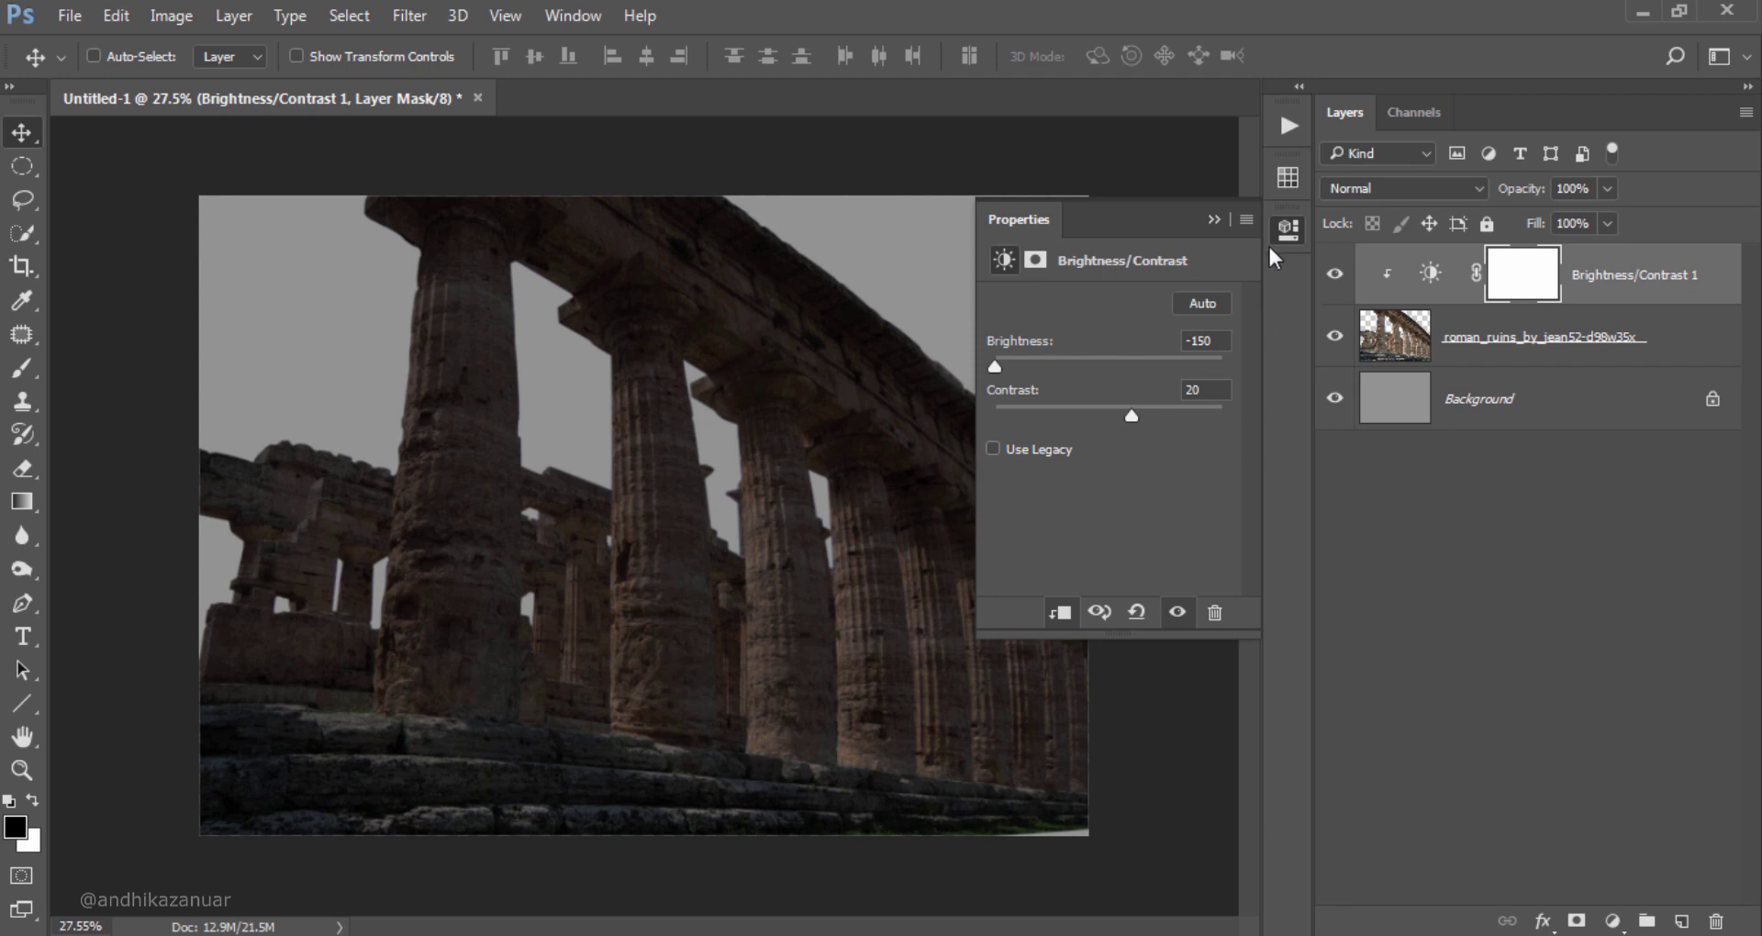
click(1215, 221)
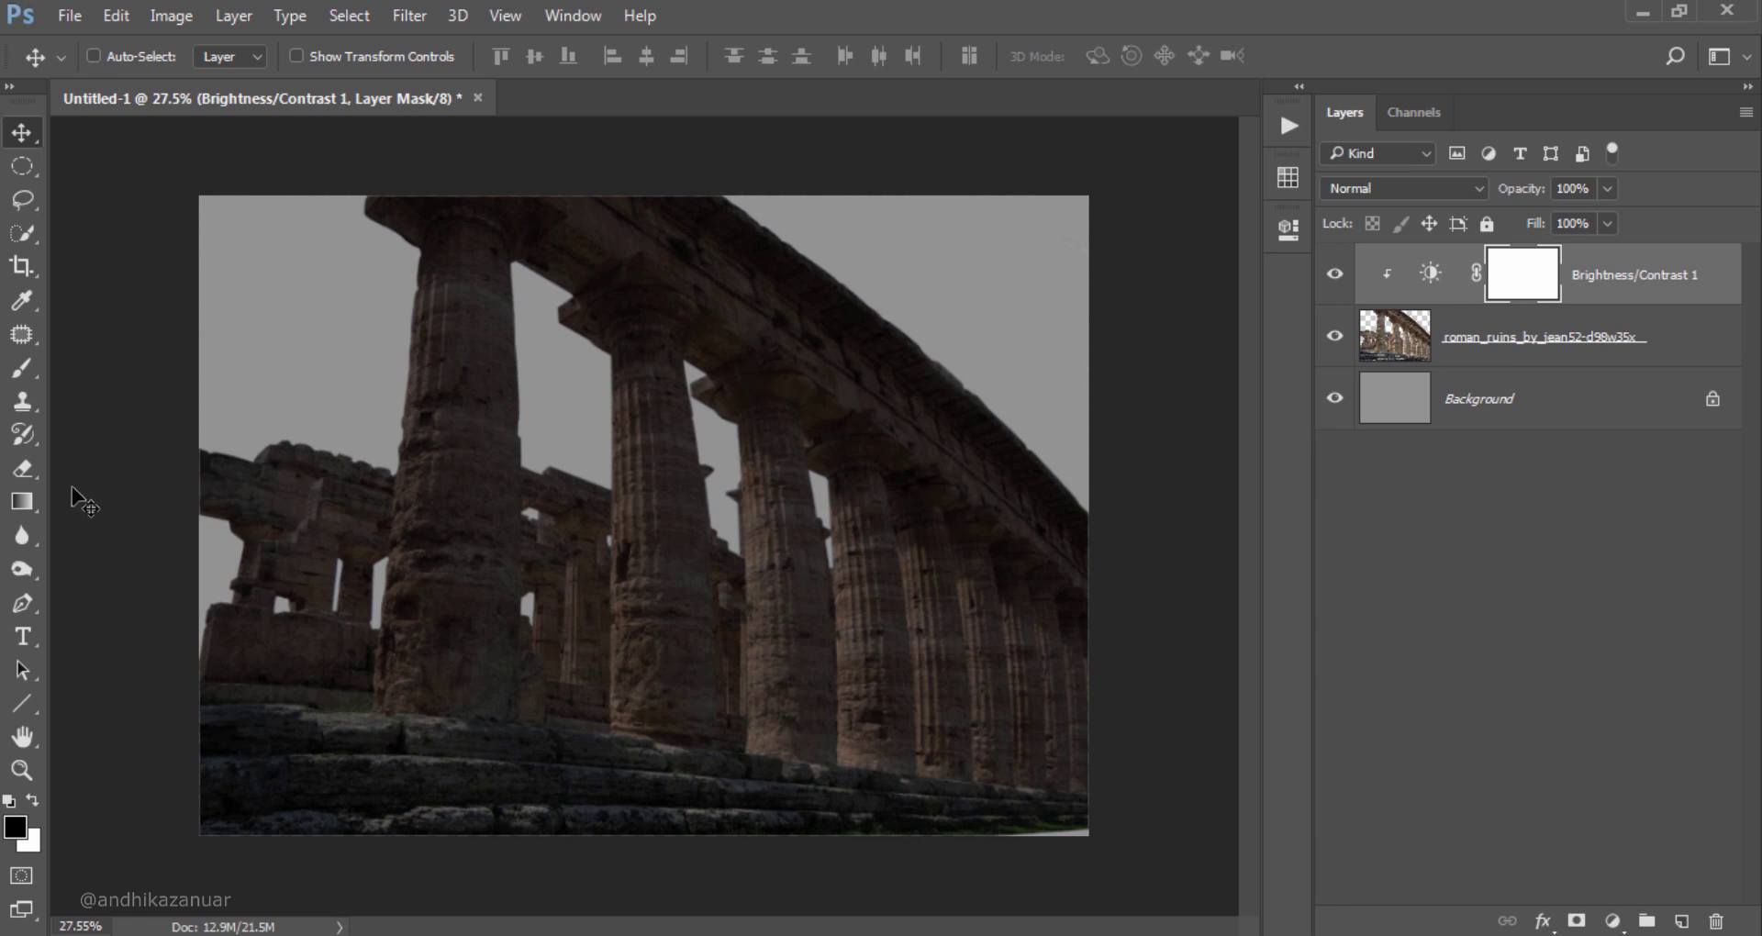
Step: Draw a left-to-right gradient on its mask, toggling its visibility to compare
click(27, 502)
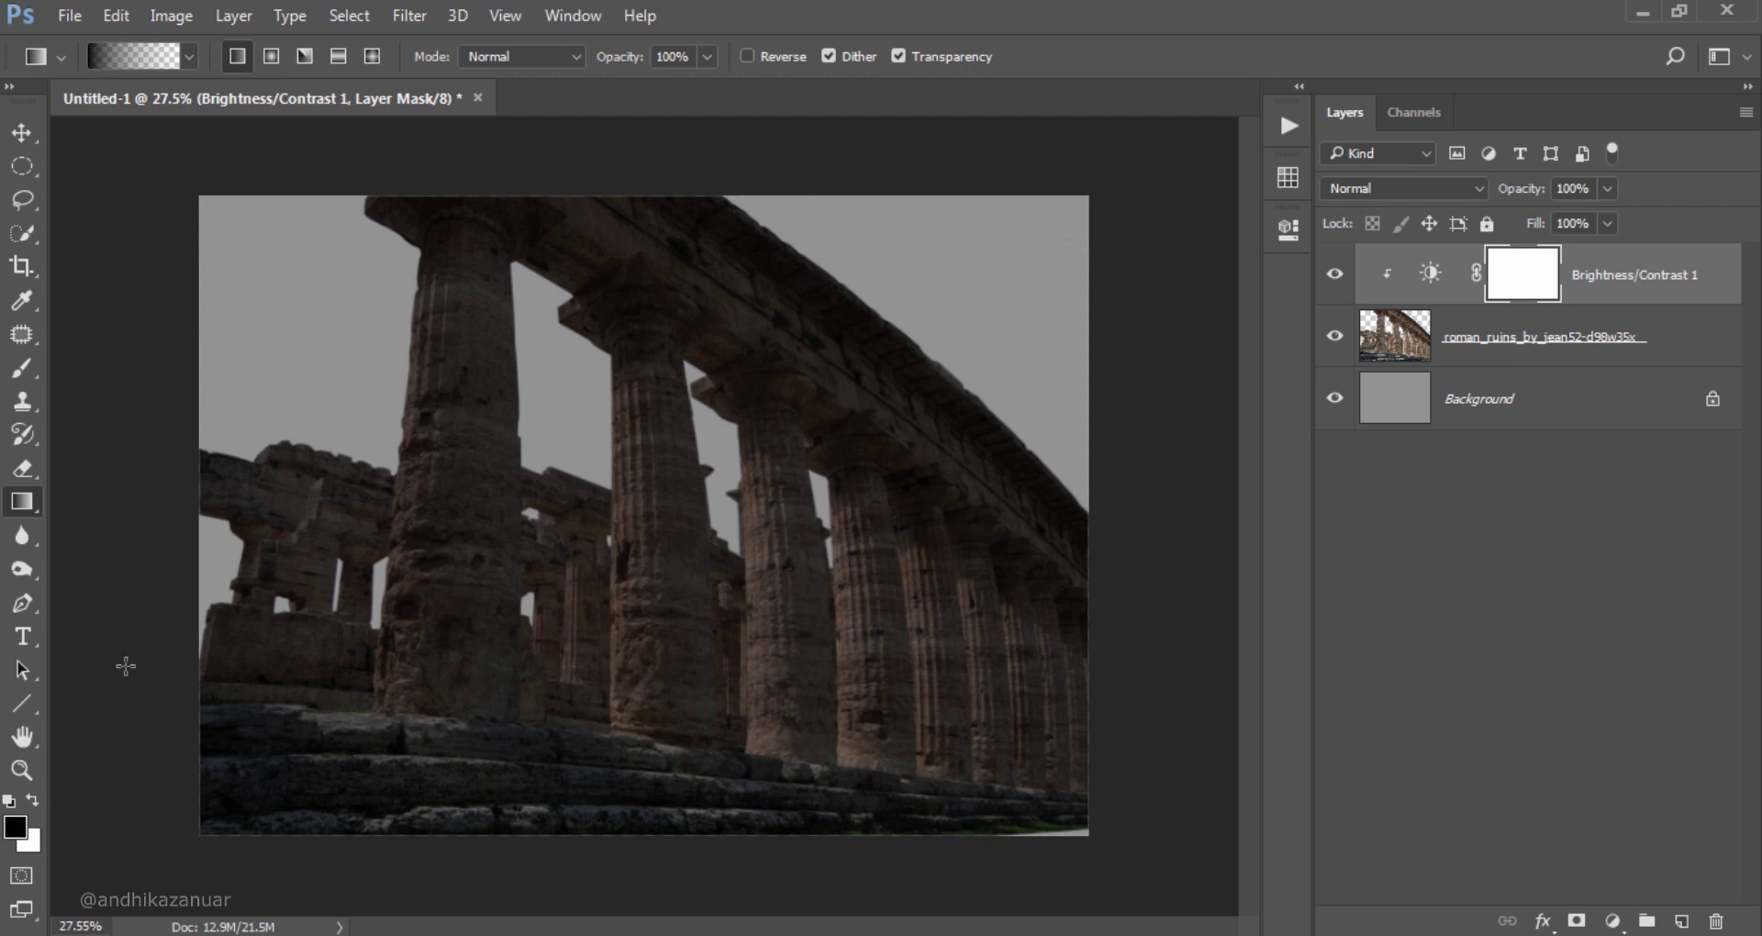
drag(171, 509, 1138, 508)
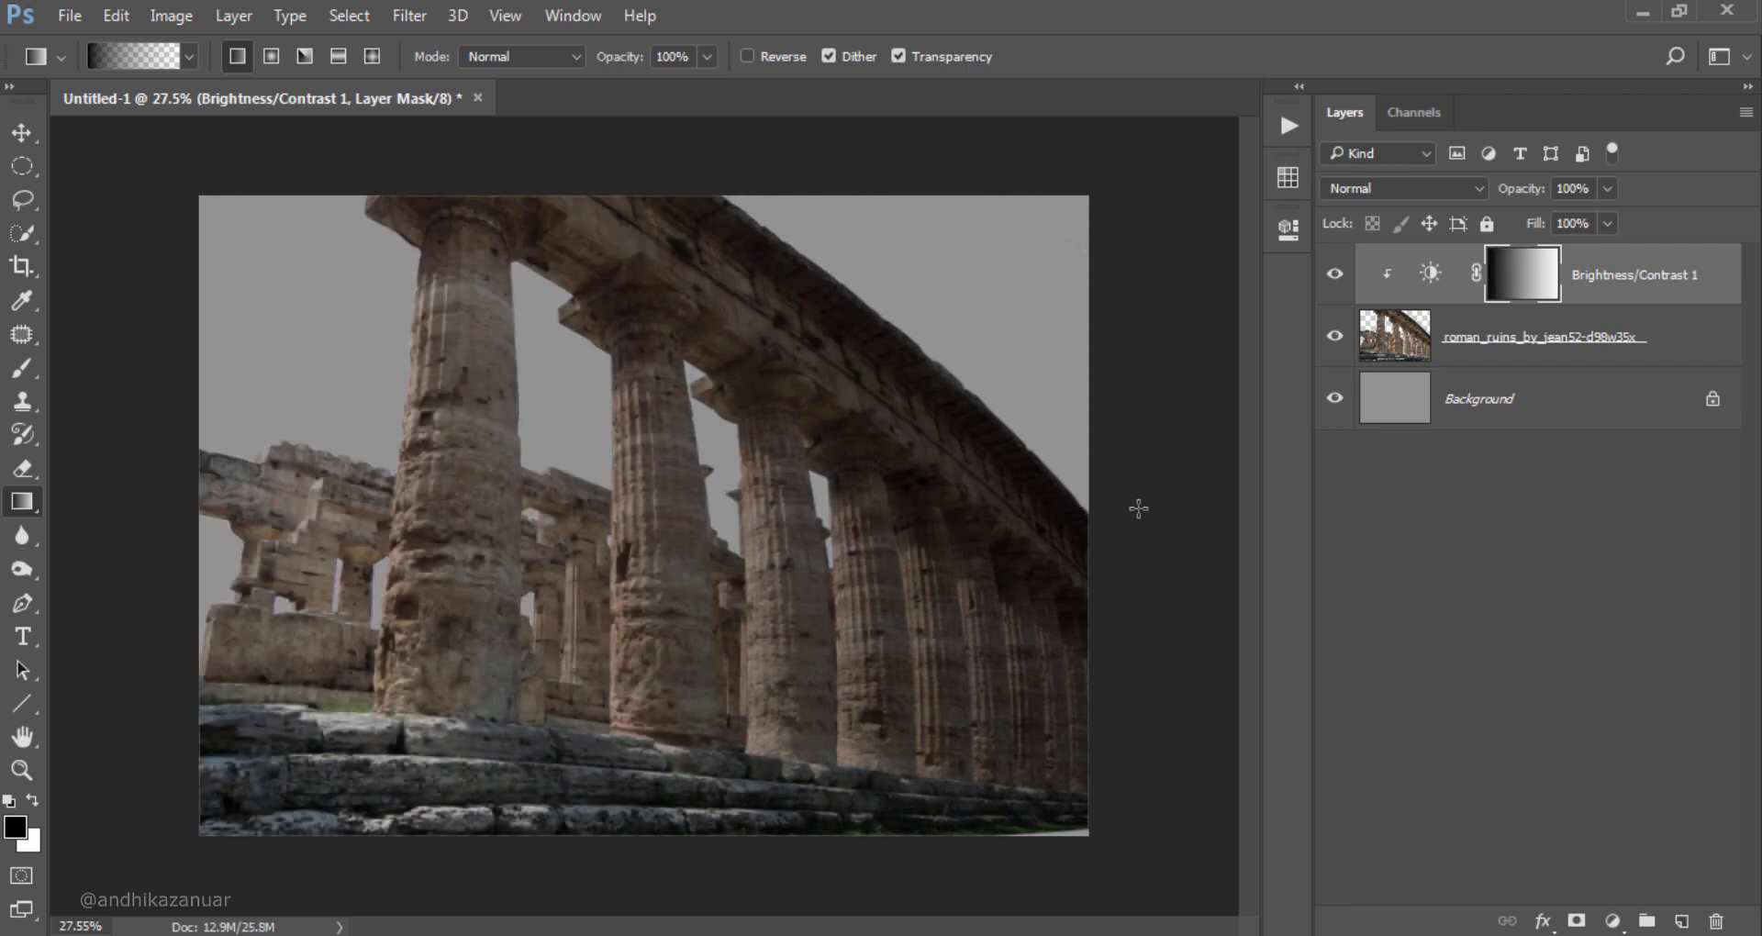
click(1332, 276)
mouse_move(182, 575)
mouse_down()
mouse_move(902, 560)
mouse_move(1142, 579)
mouse_up()
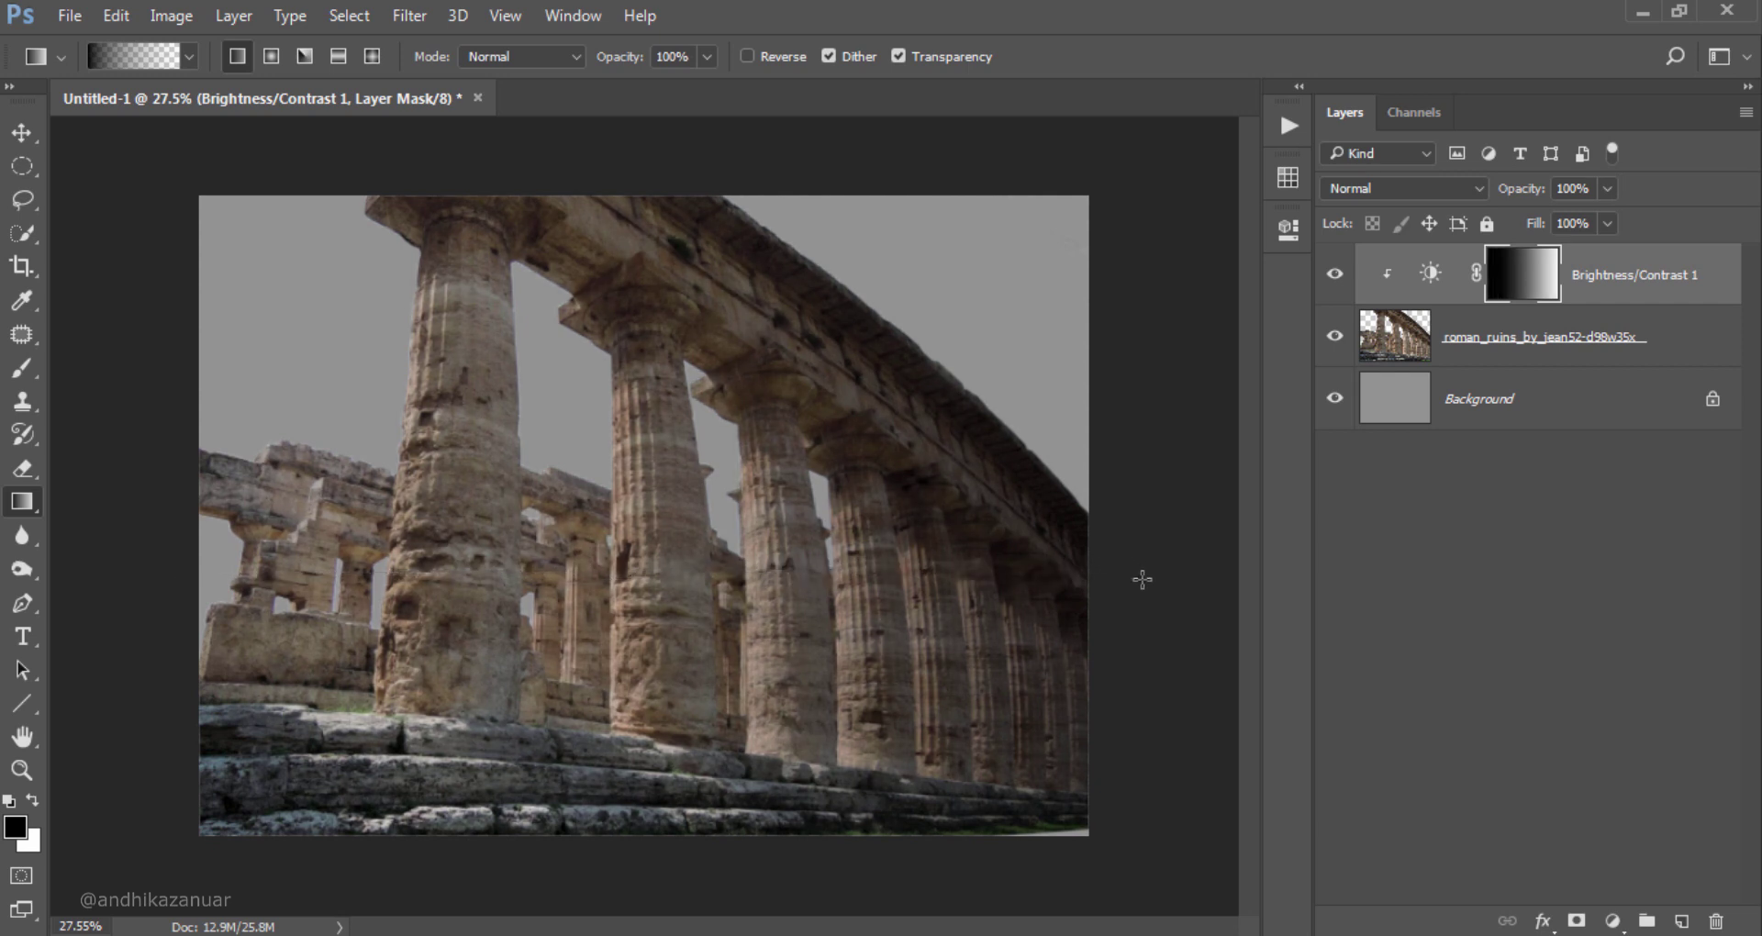
click(1335, 275)
Step: Add a Levels layer clipped to the ruins with the white input lowered to 132
click(1615, 922)
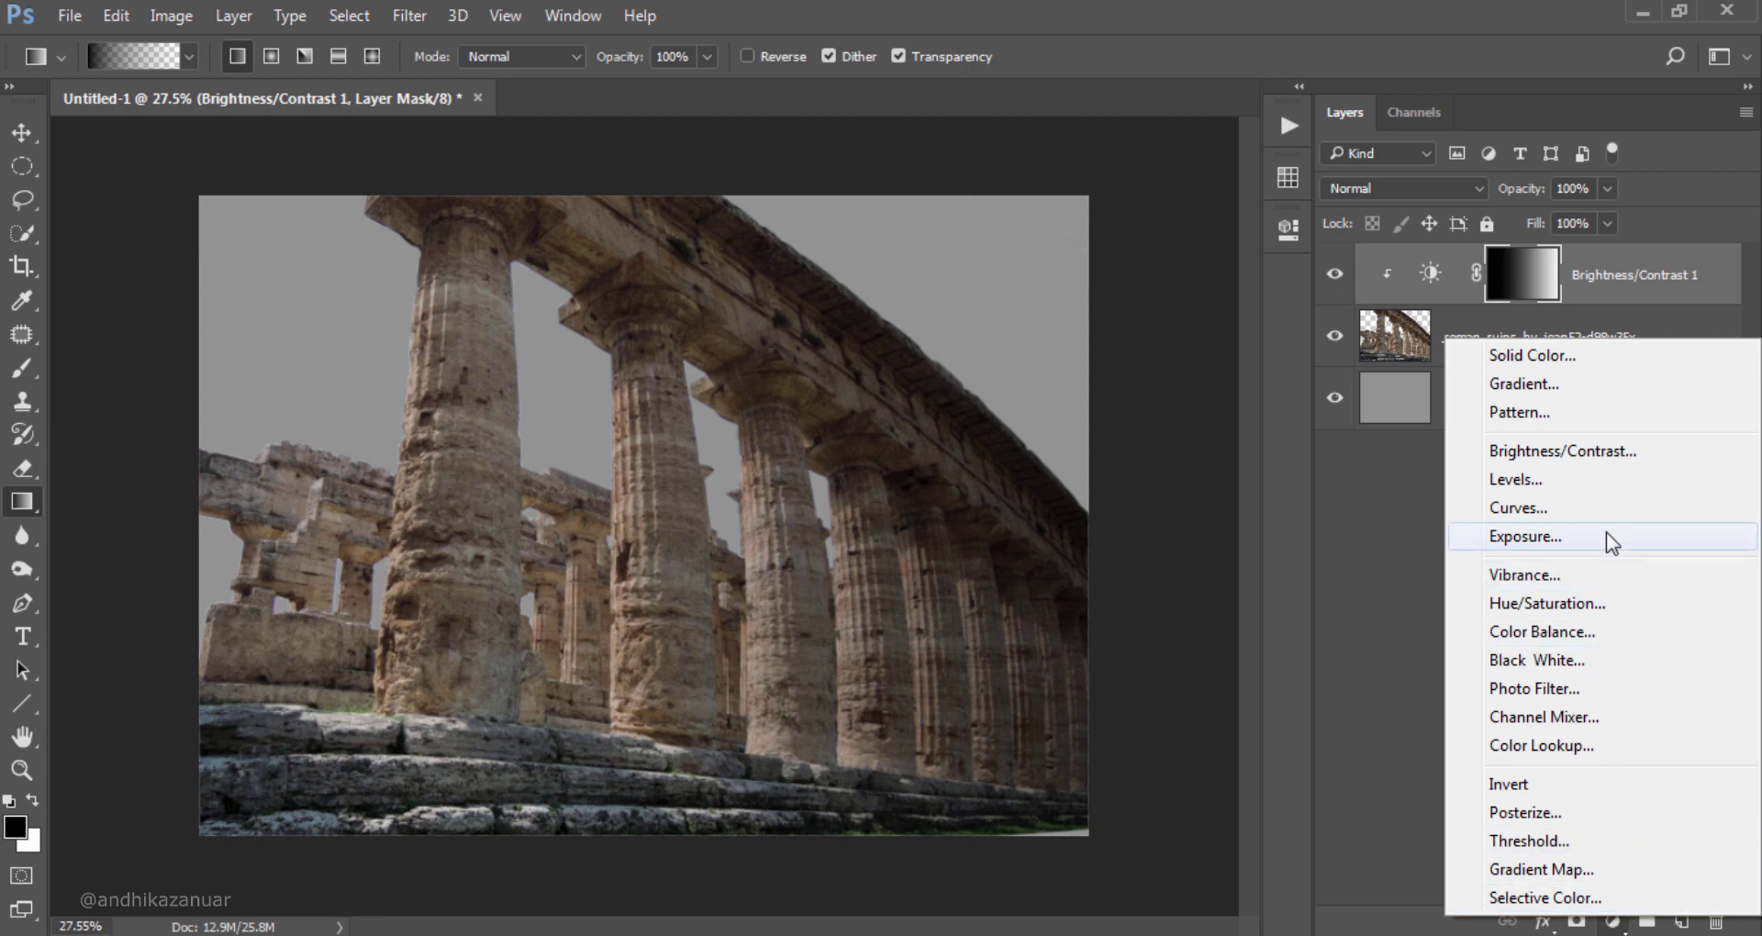
click(1608, 487)
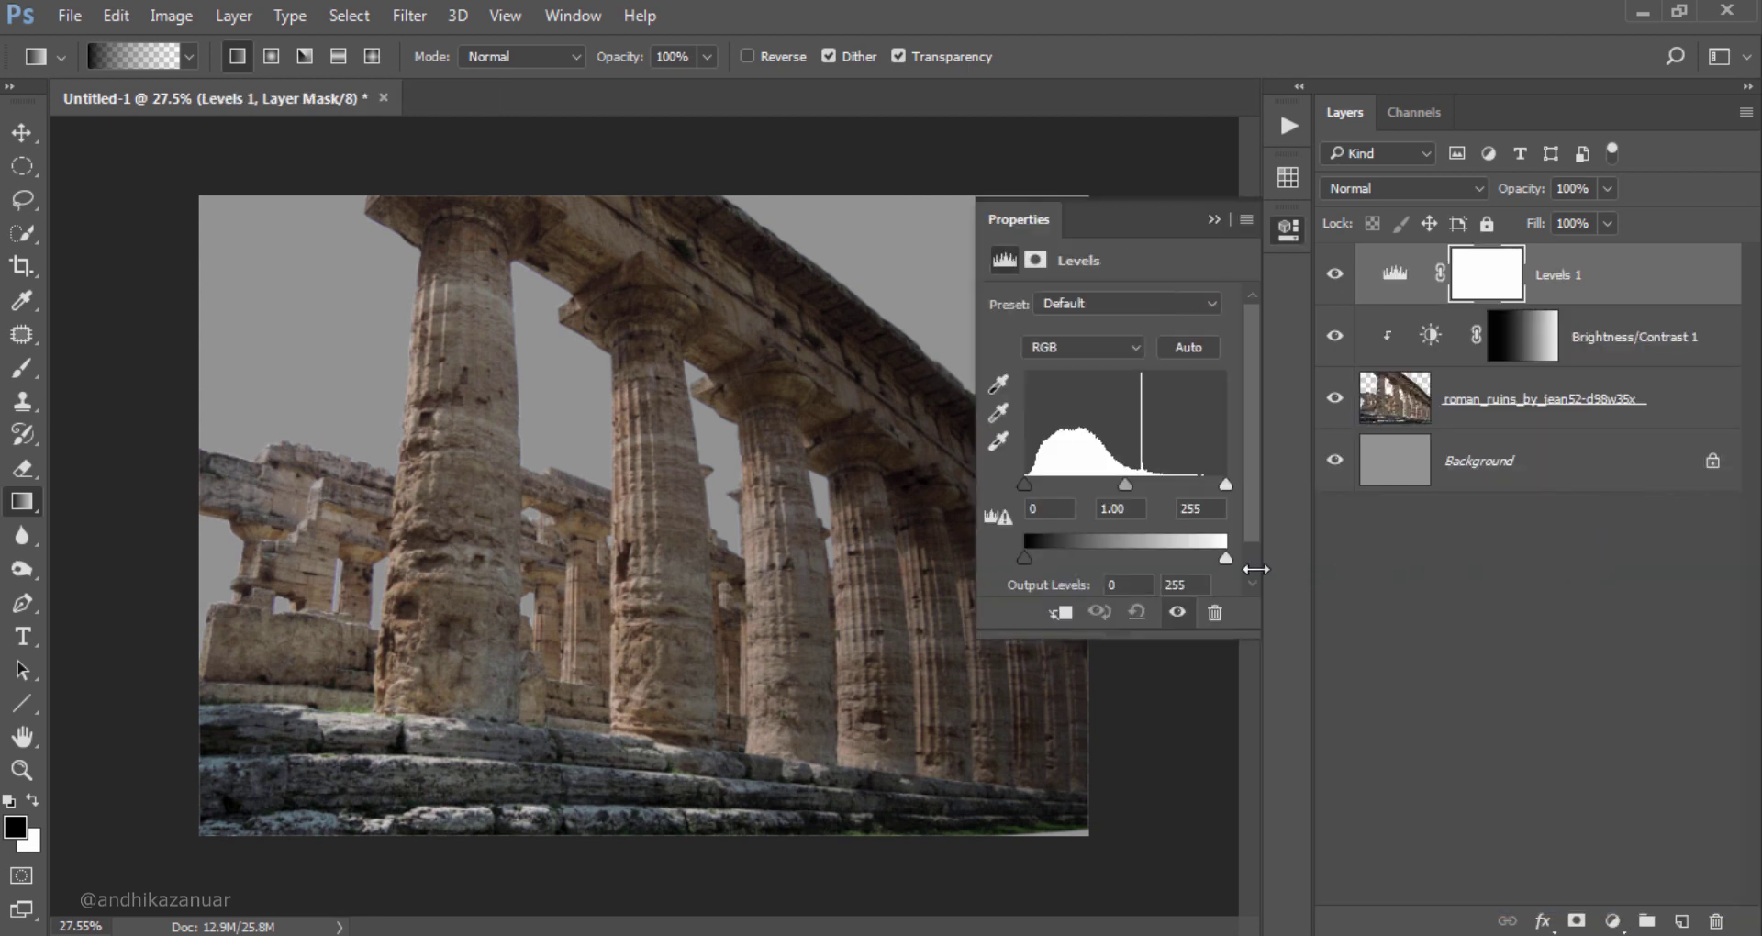
click(1061, 613)
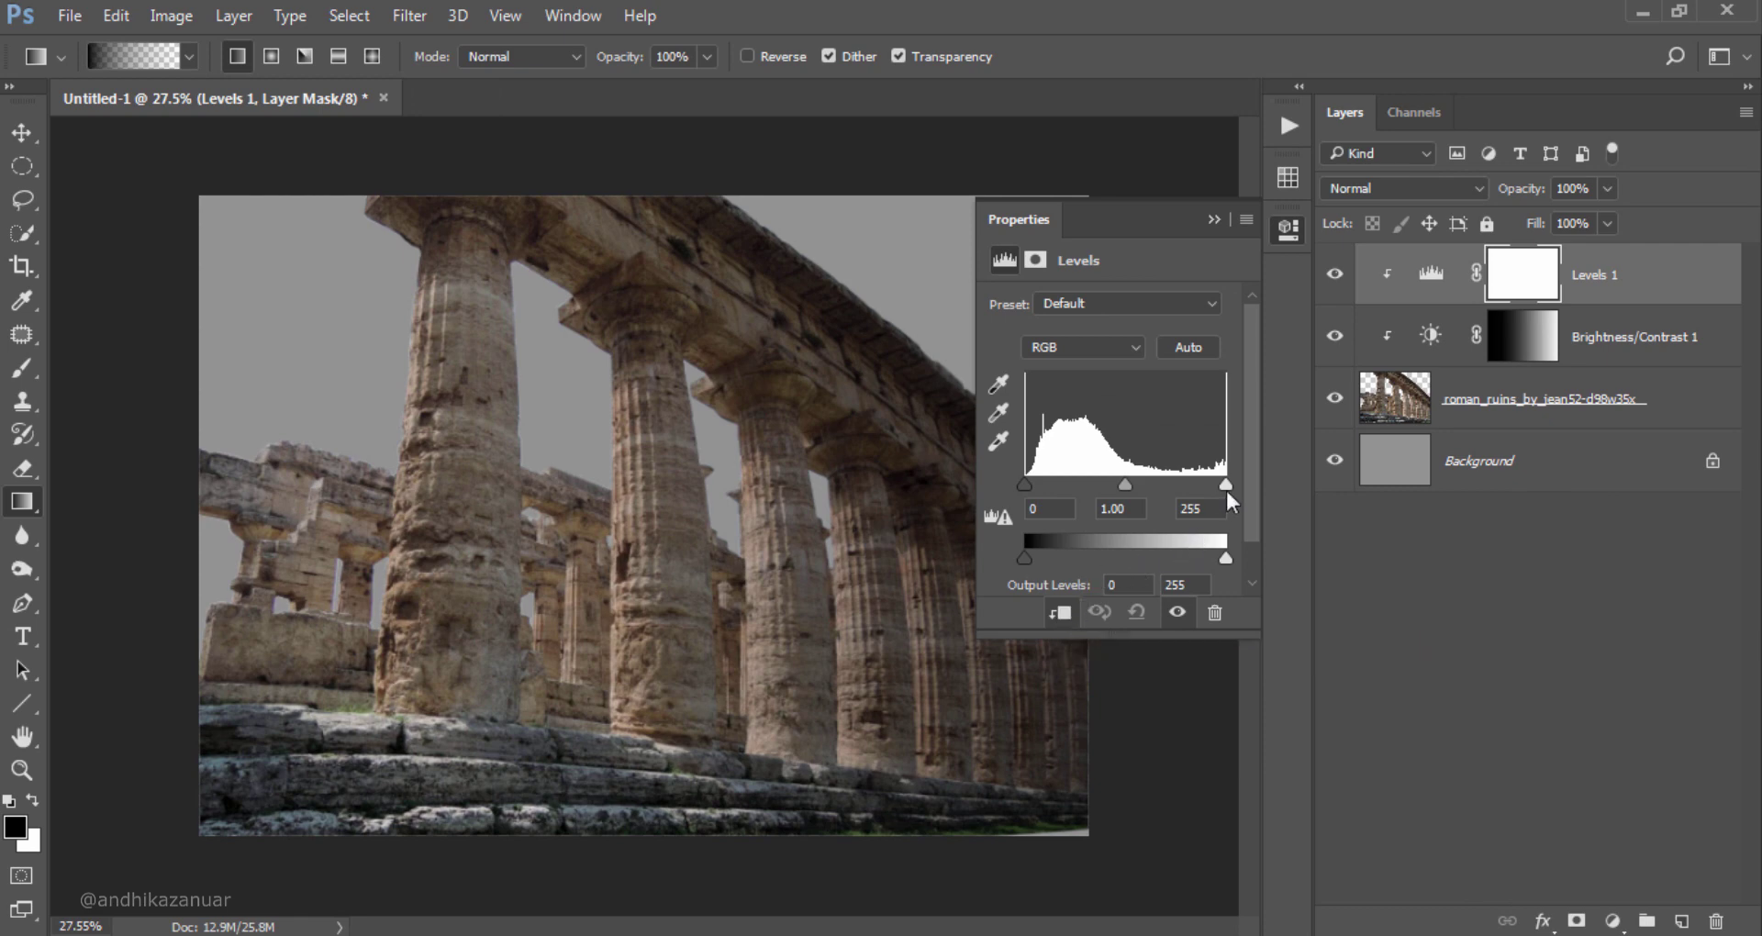
drag(1225, 485, 1131, 485)
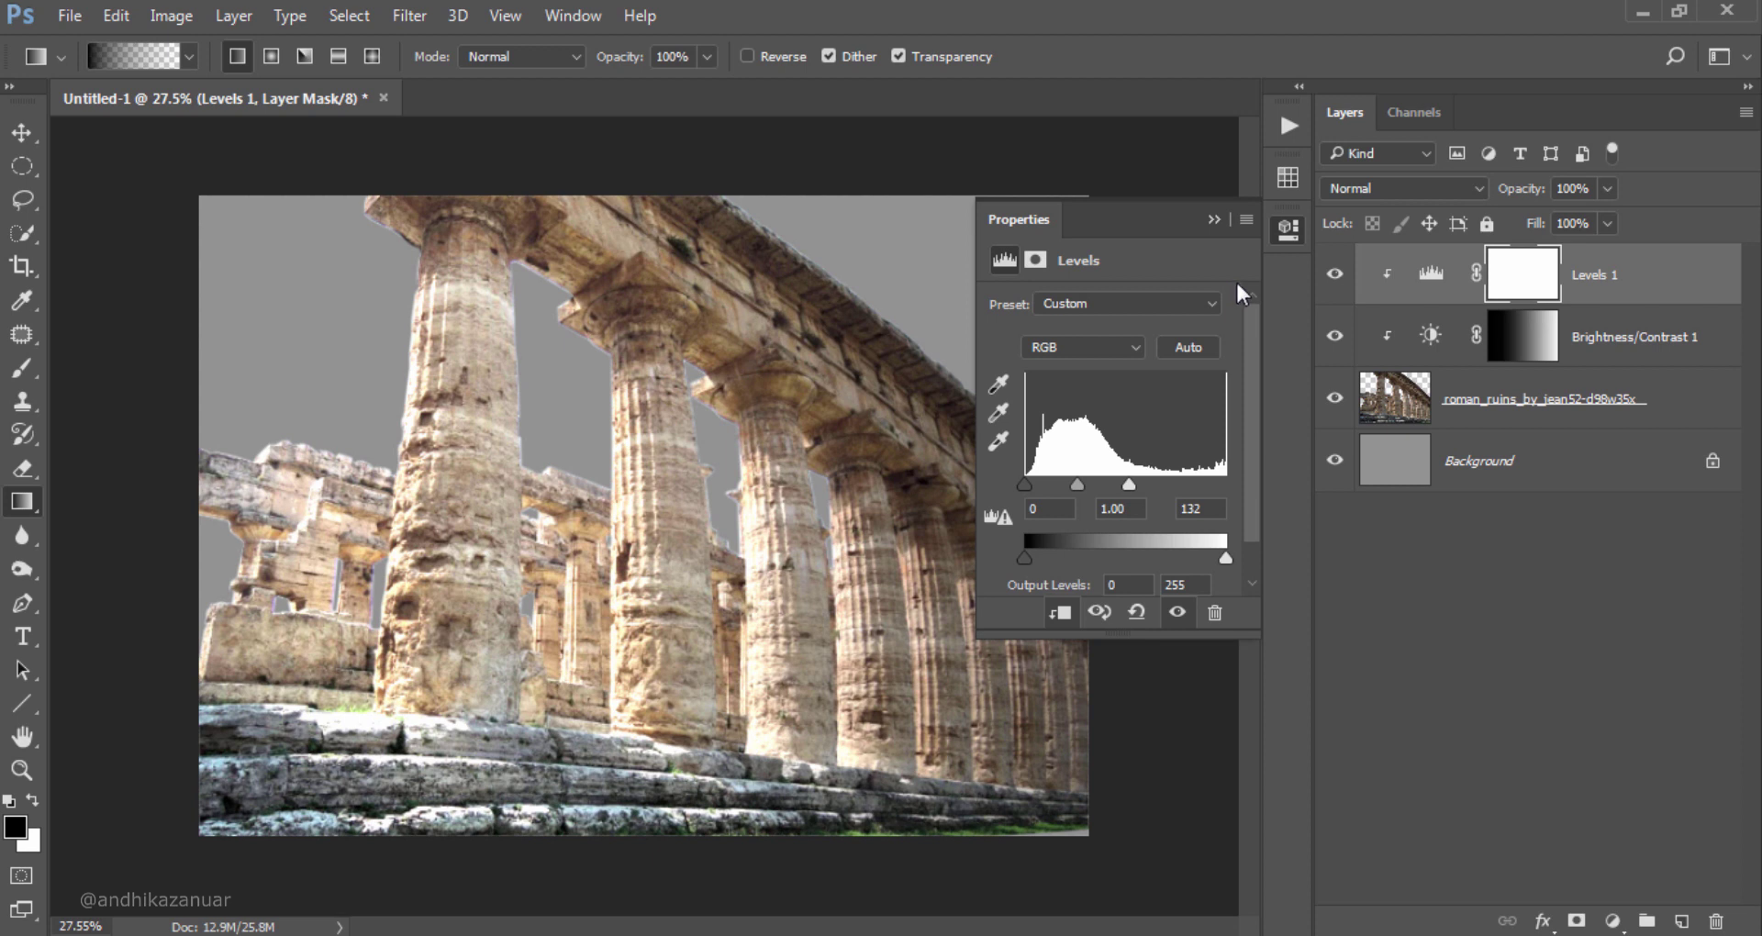
Step: Invert the Levels mask to black and make white the foreground colour
click(1521, 280)
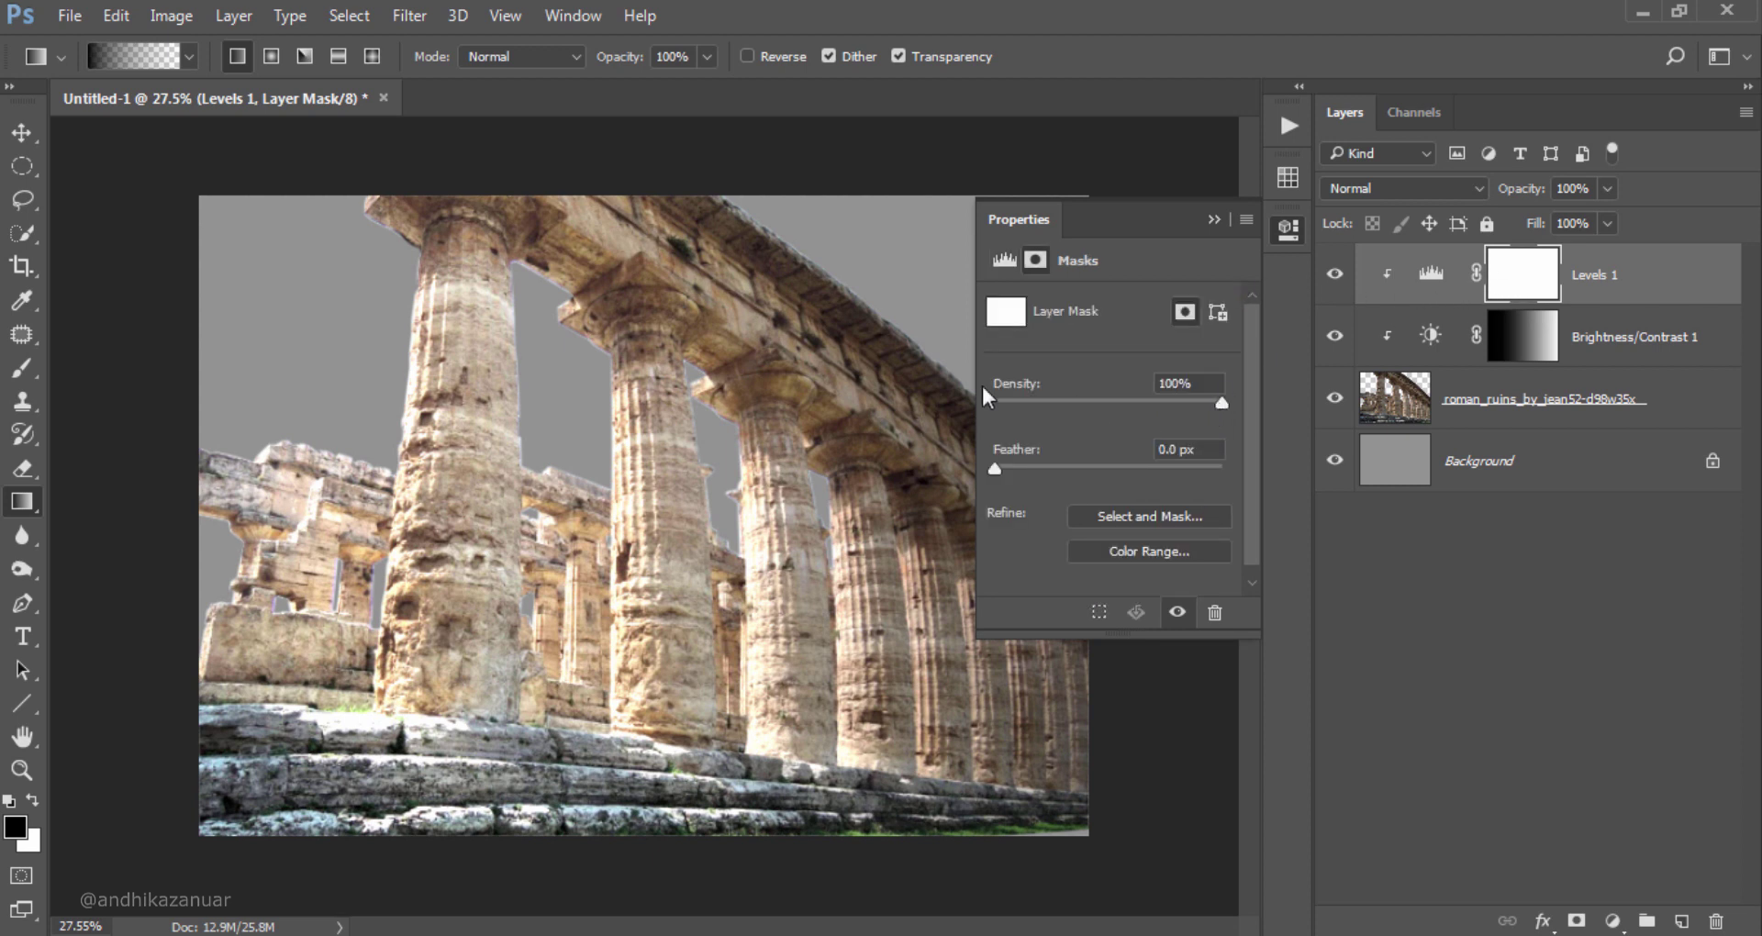
click(171, 16)
mouse_move(211, 81)
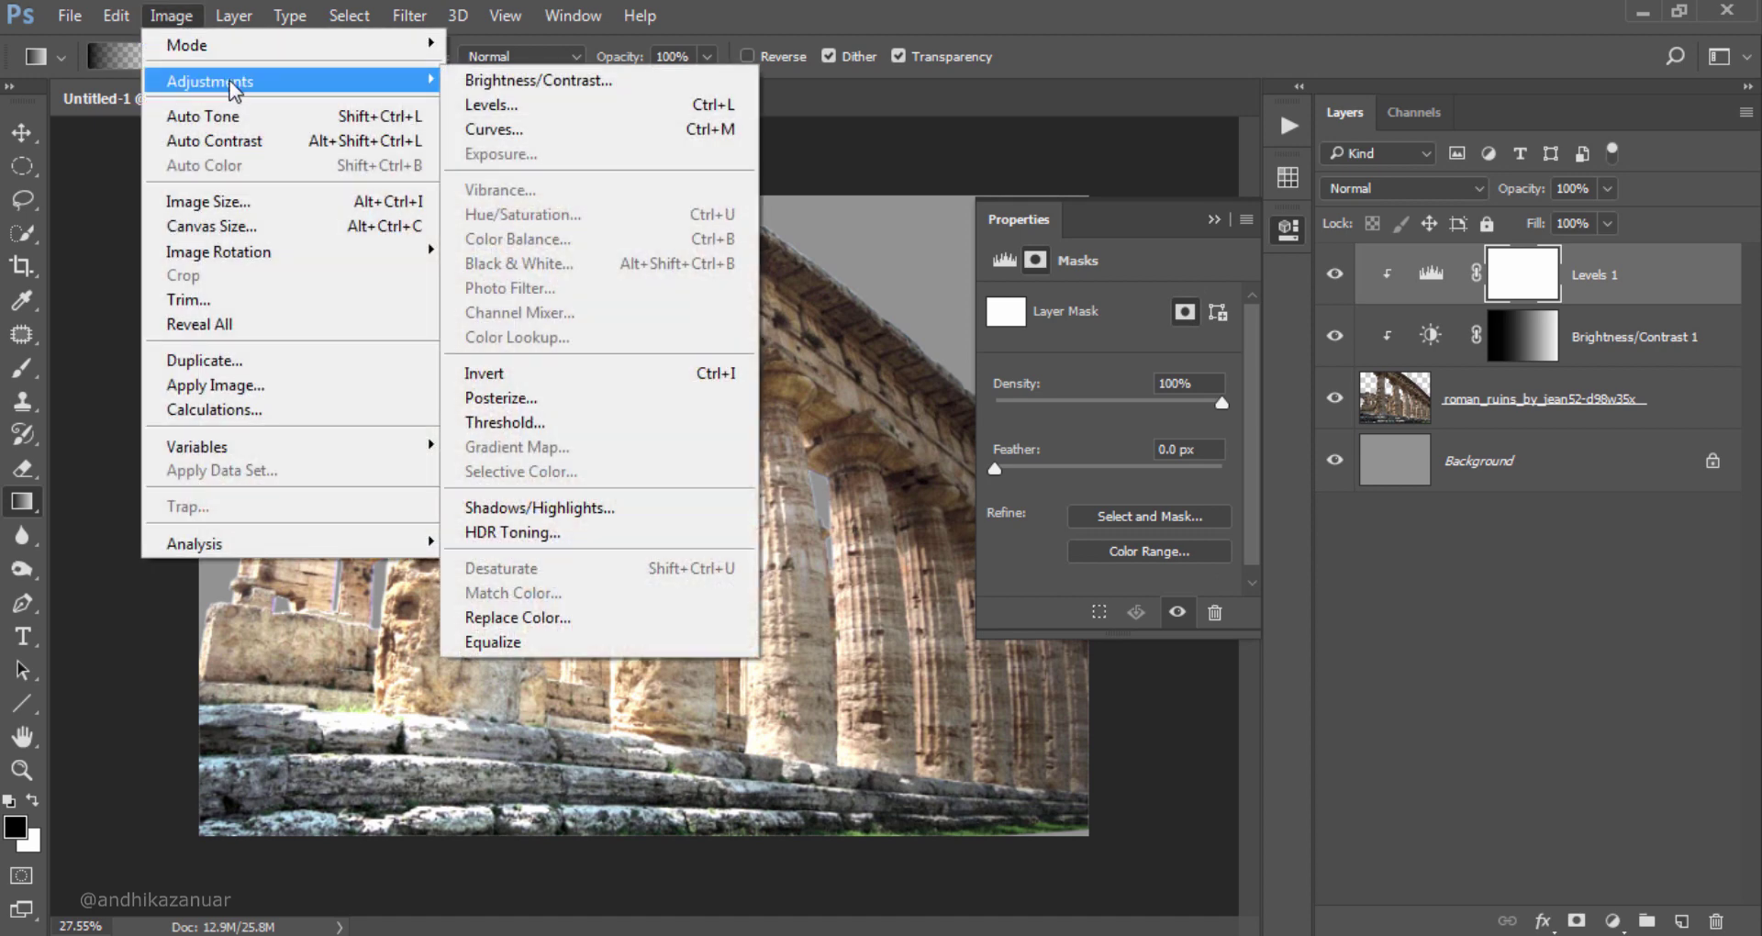
click(553, 381)
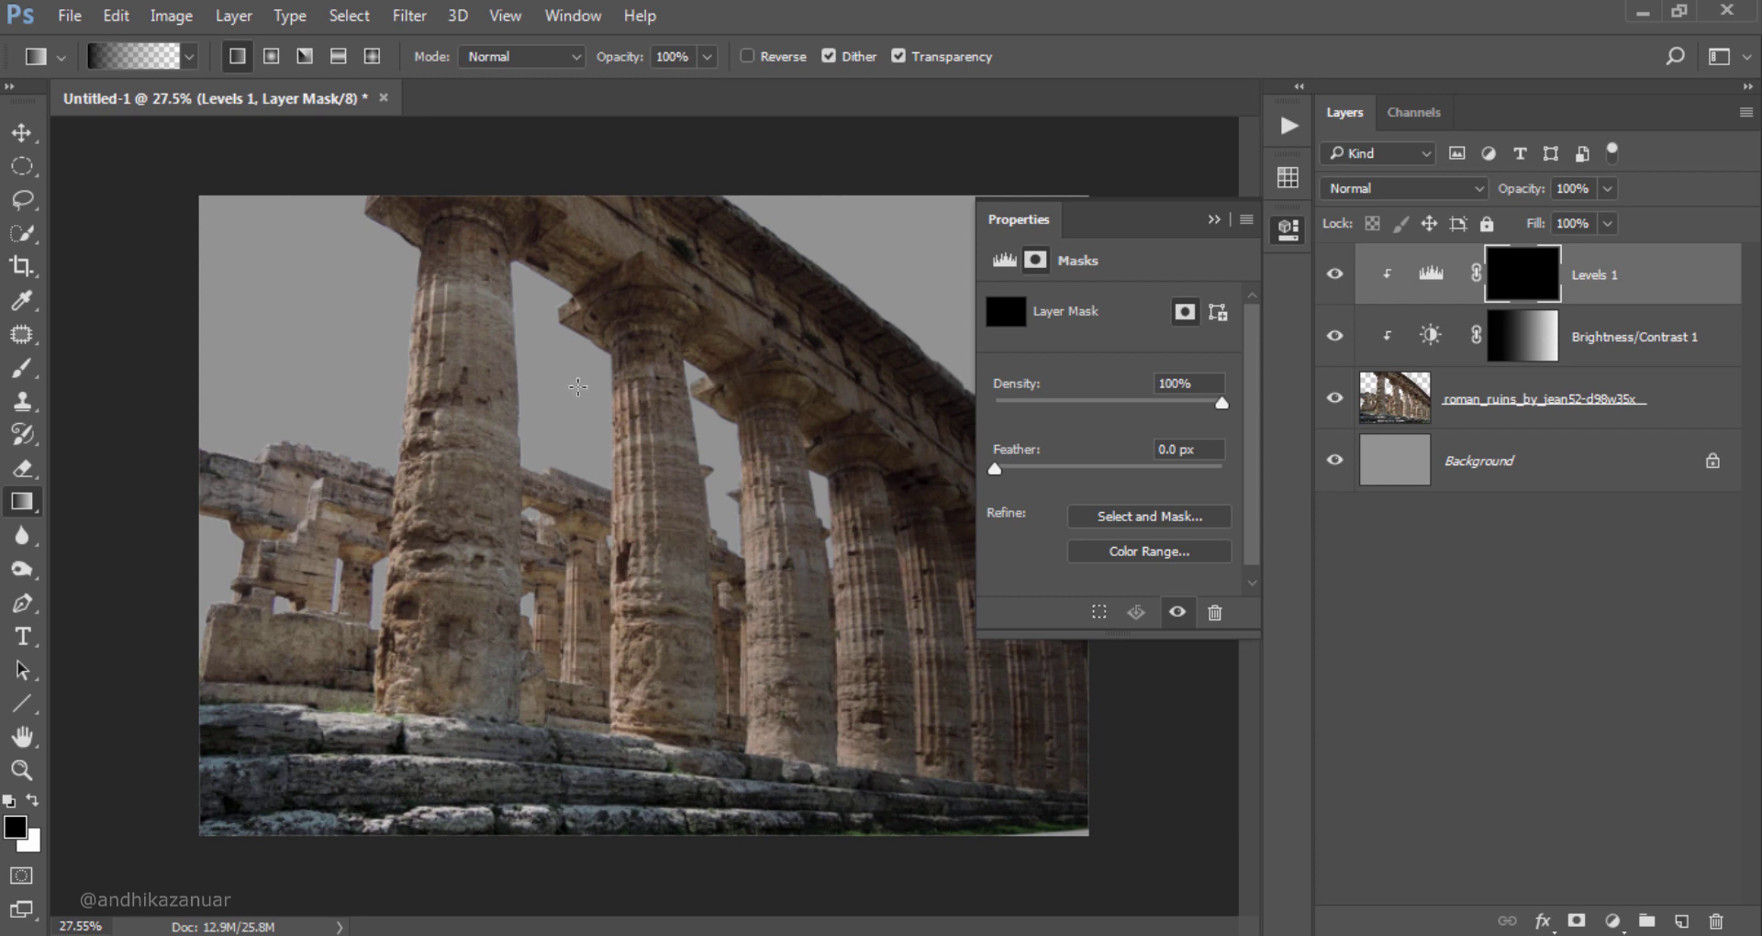
click(1213, 222)
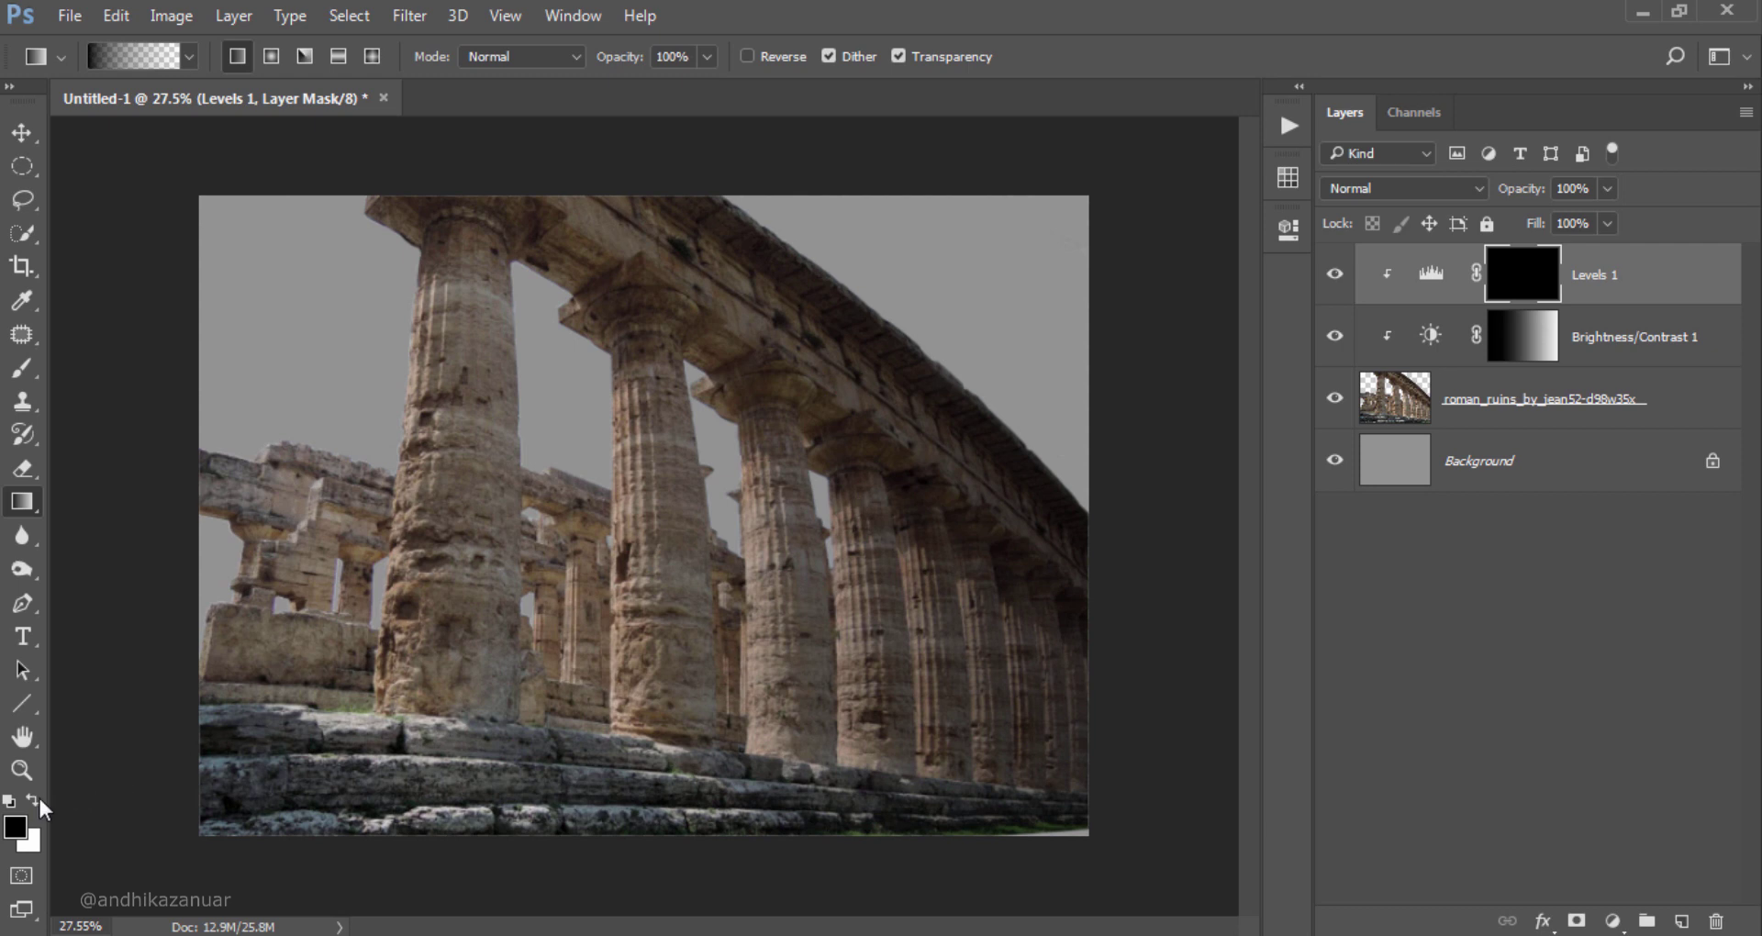
click(35, 801)
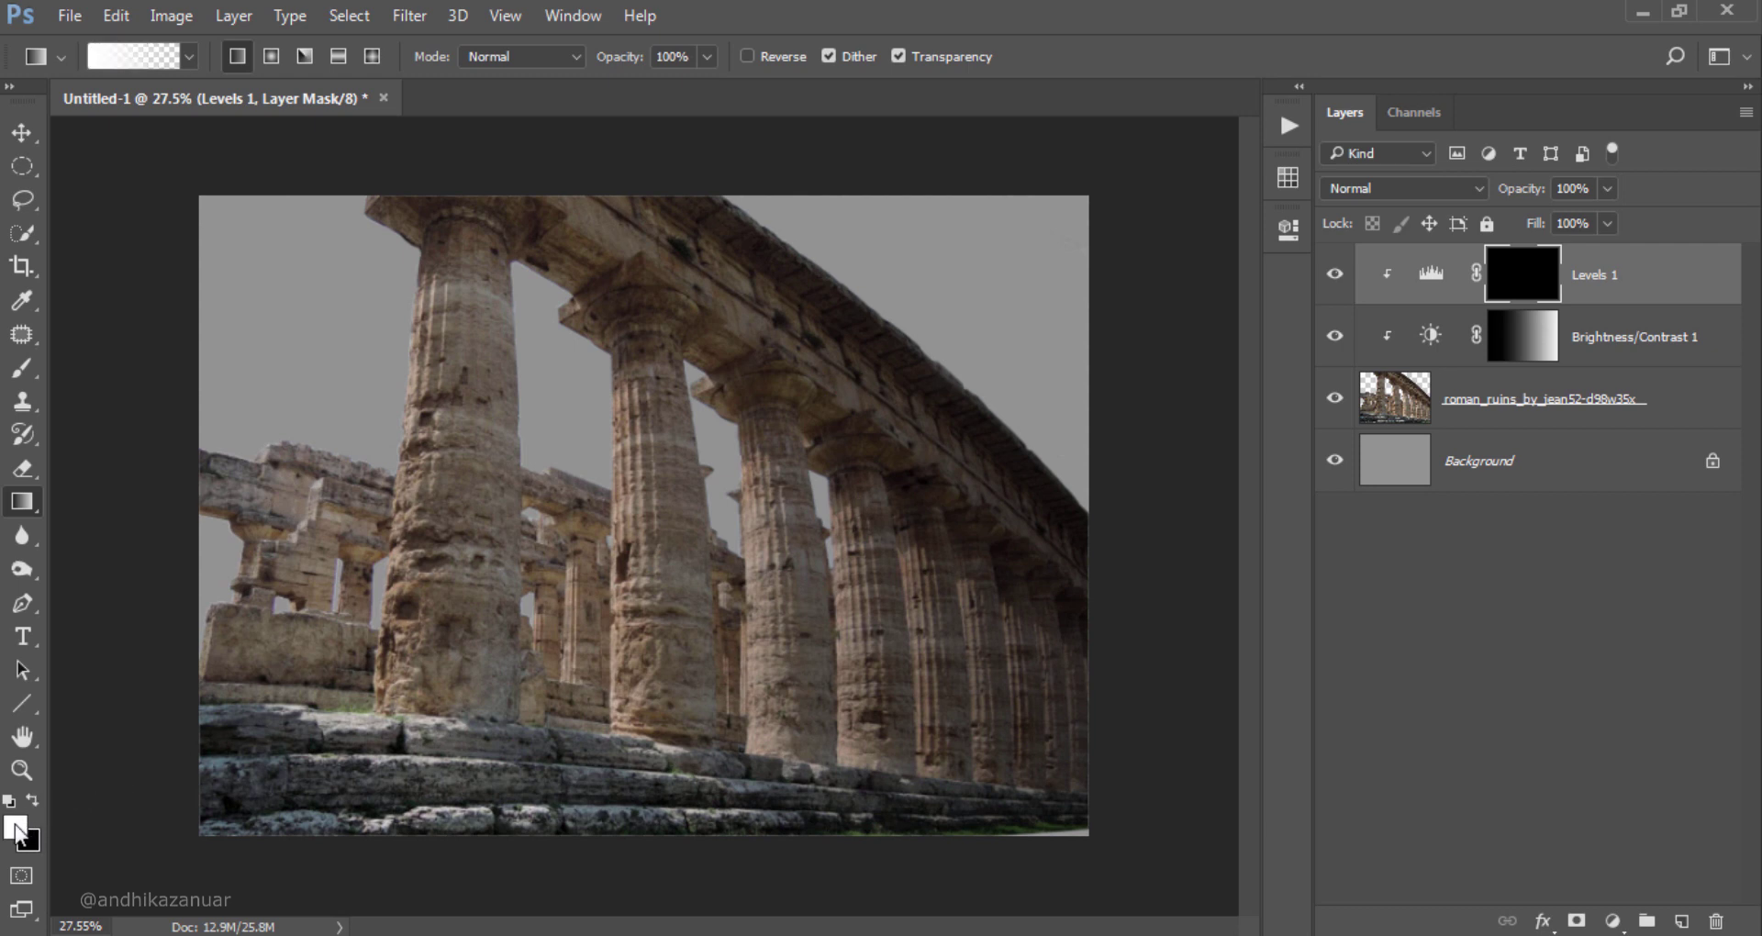
Step: Paint white on the Levels mask down the front column's left edge with a 60 px brush
click(23, 370)
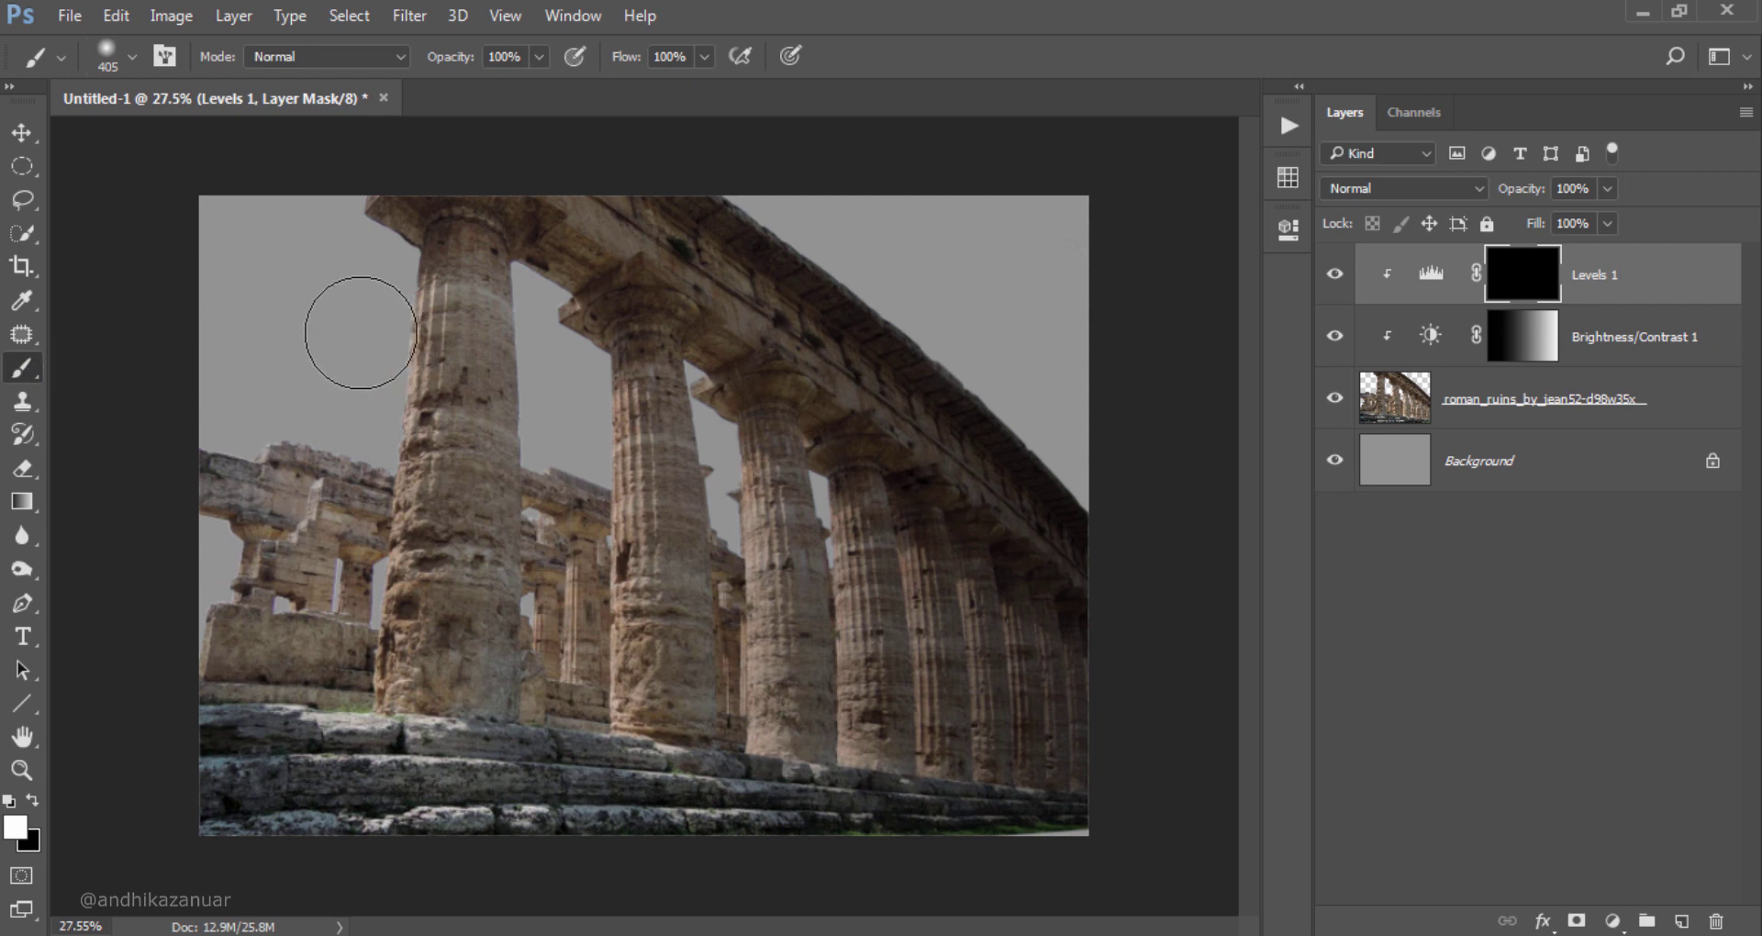
key(bracketleft)
key(bracketleft)
key(bracketleft)
key(bracketleft)
key(bracketleft)
key(bracketleft)
key(bracketleft)
drag(356, 190, 353, 190)
scroll(440, 346, up, 1)
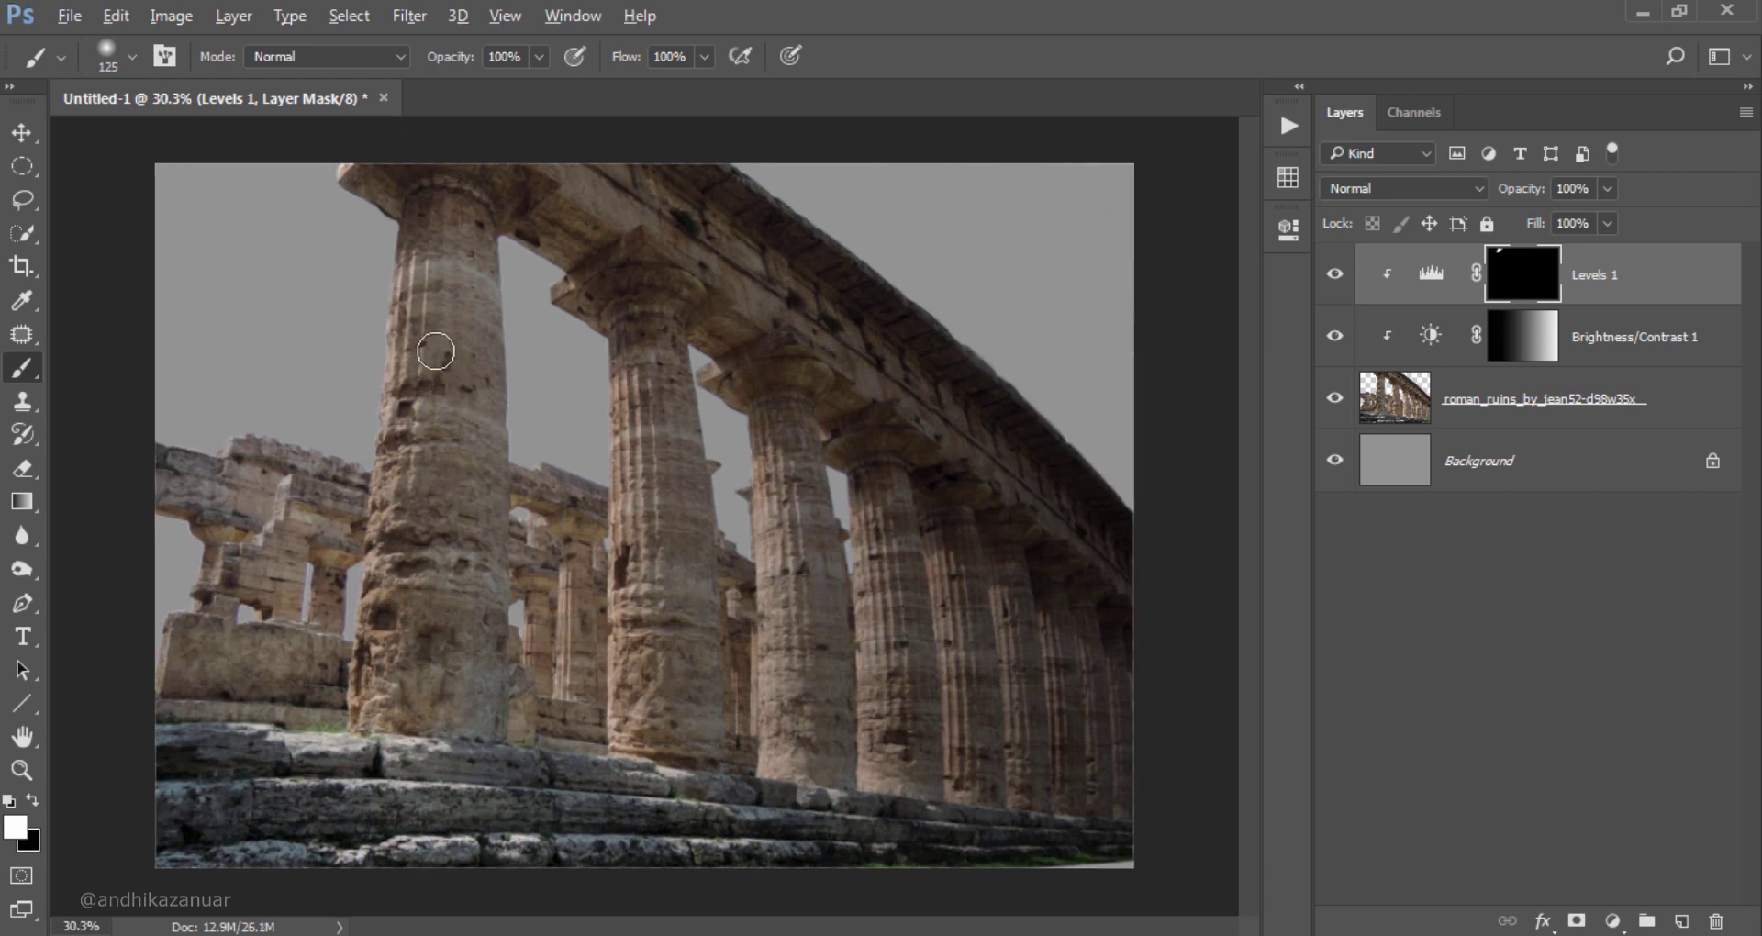
scroll(445, 342, up, 1)
scroll(326, 224, up, 2)
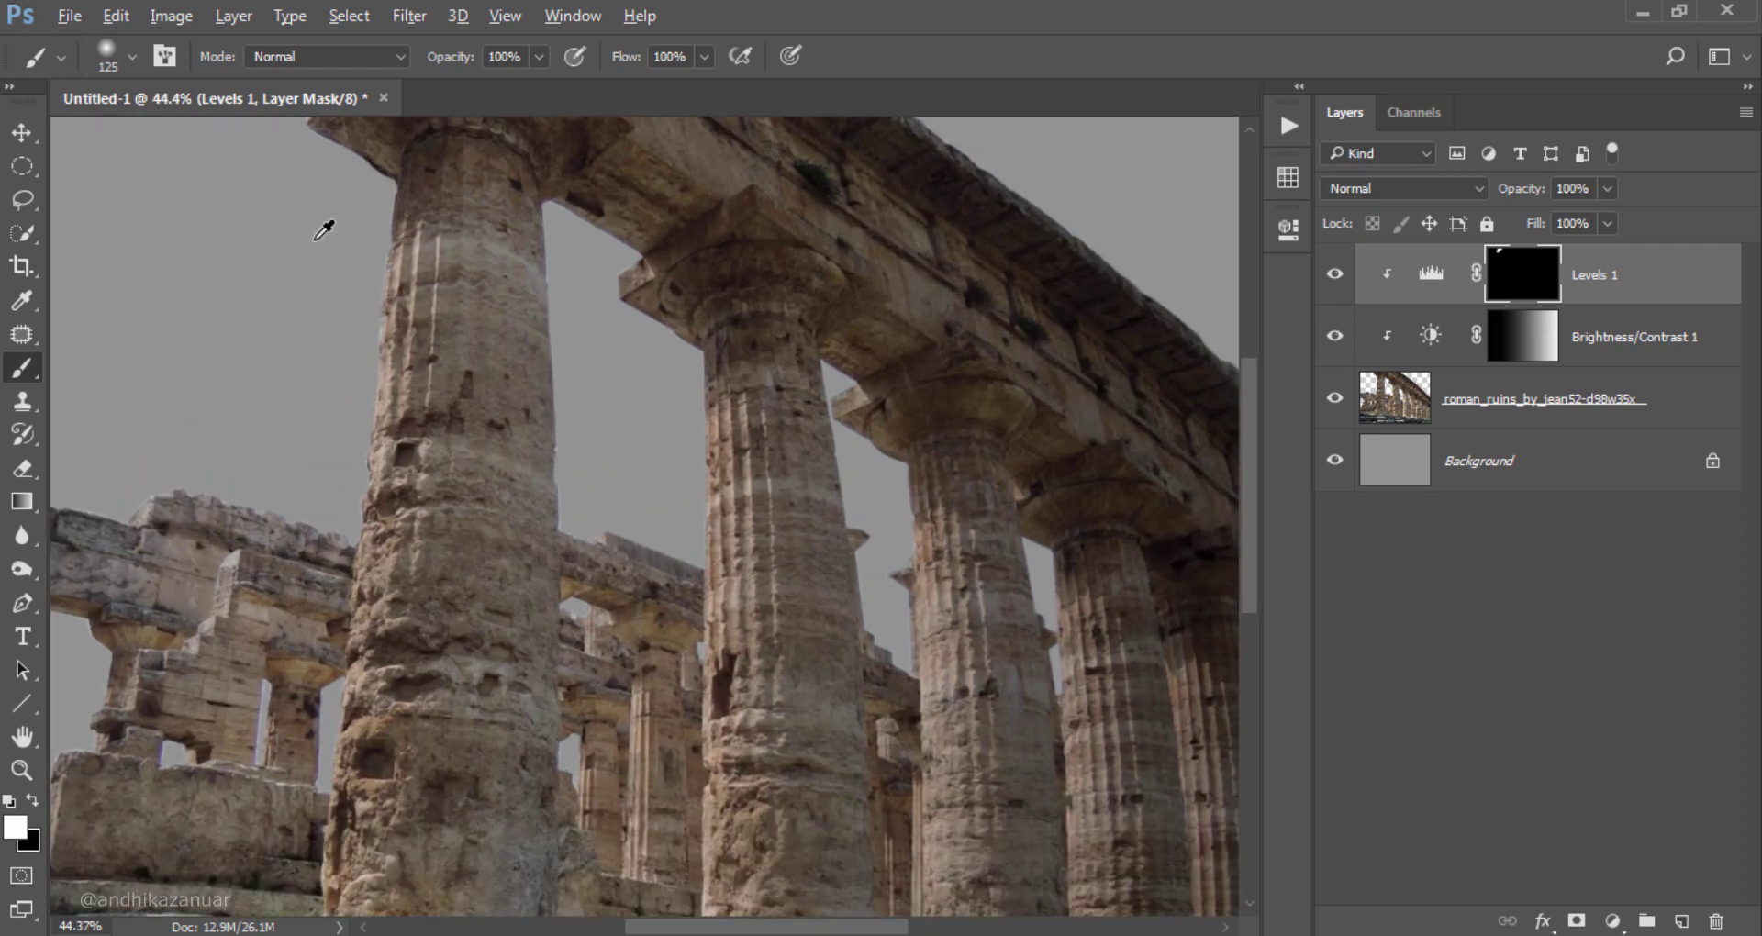
scroll(378, 282, up, 1)
key(bracketleft)
key(bracketleft)
key(bracketleft)
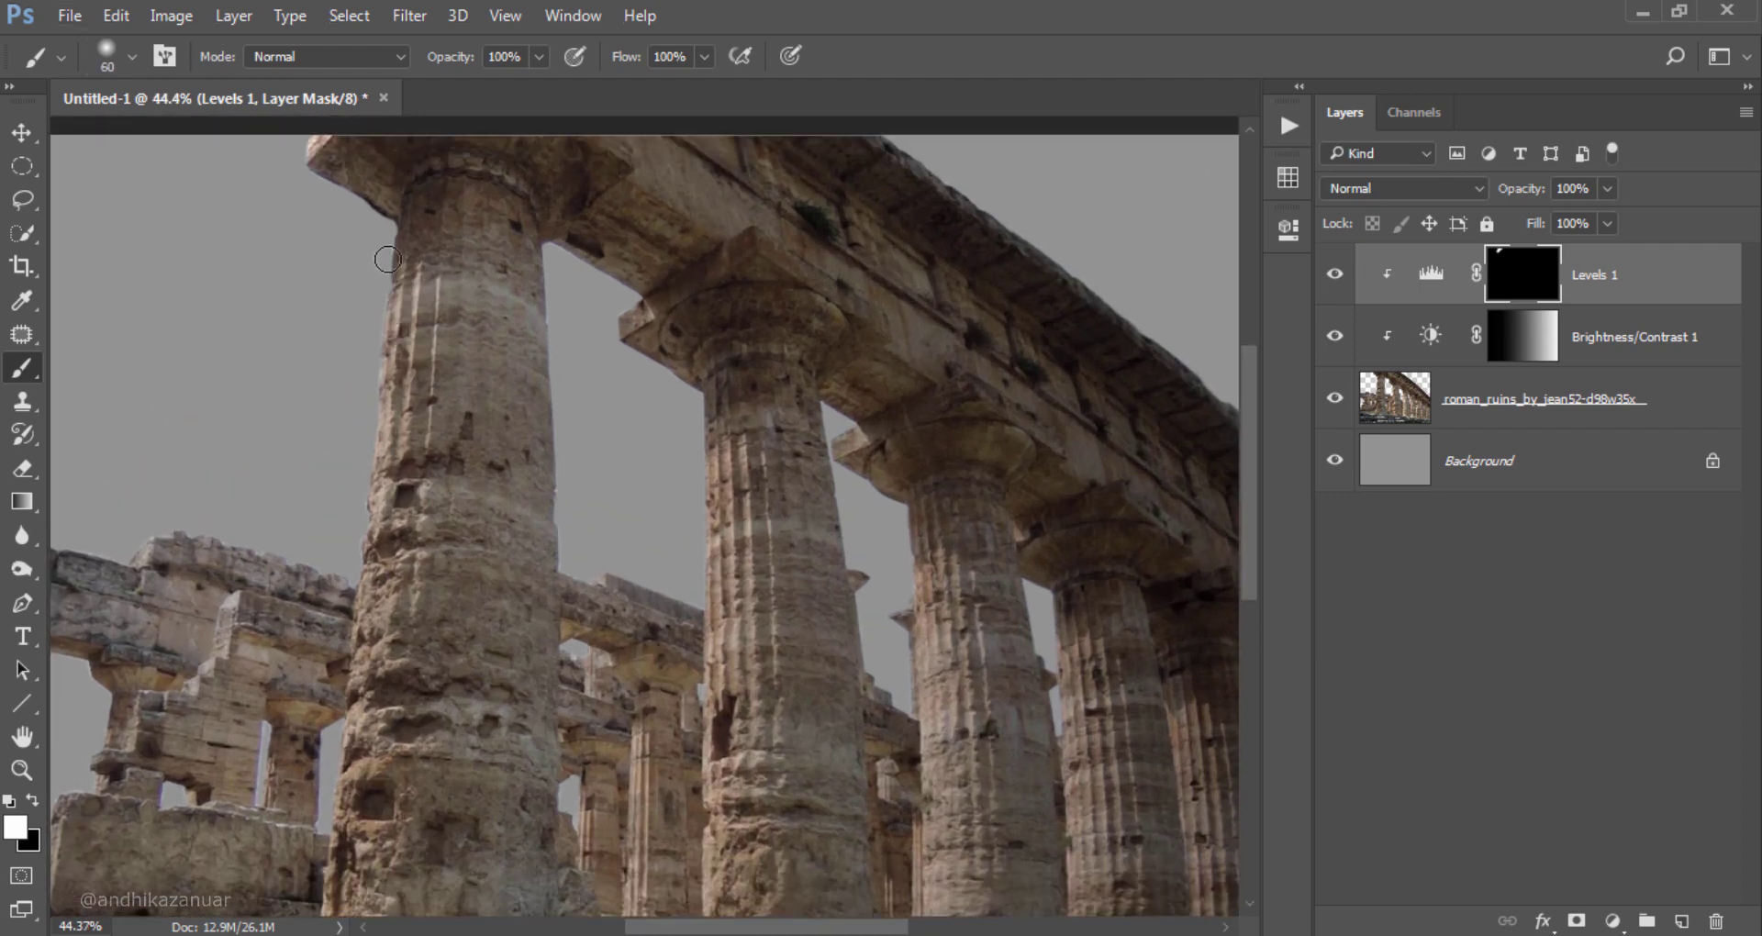
scroll(389, 257, down, 1)
drag(394, 238, 368, 486)
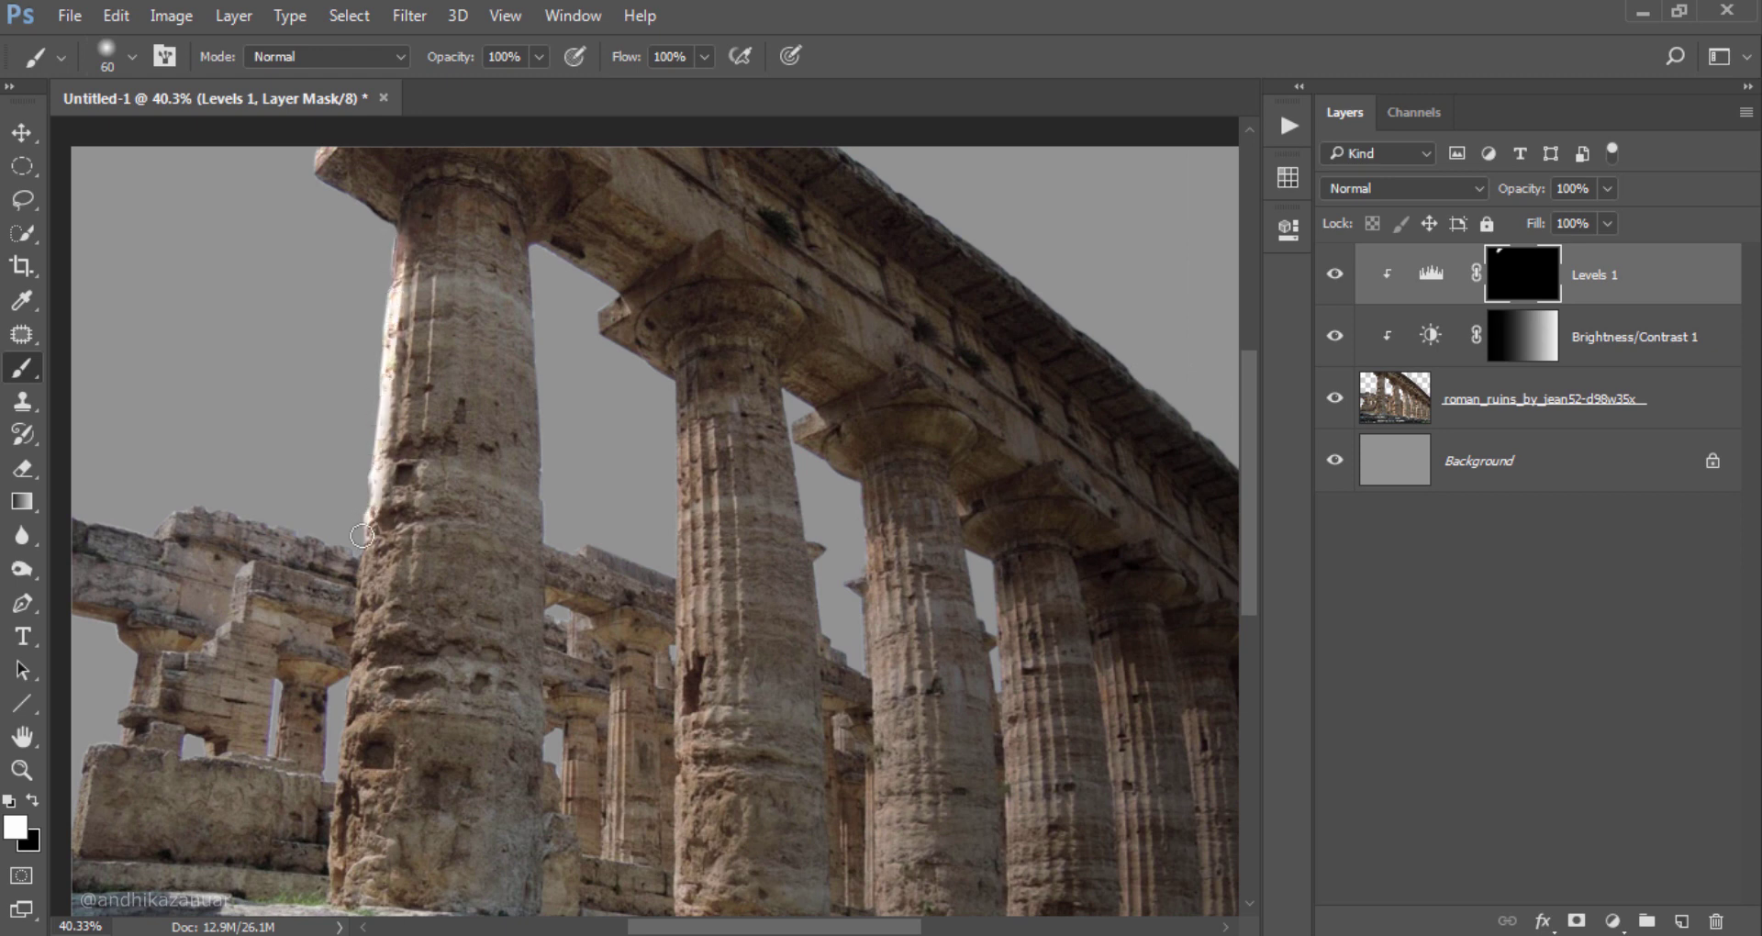
Step: Paint white down the second, third and fourth columns' left edges, shrinking the brush to 45 and 40
mouse_move(440, 496)
mouse_down()
mouse_move(439, 394)
mouse_move(361, 493)
mouse_move(326, 791)
mouse_up()
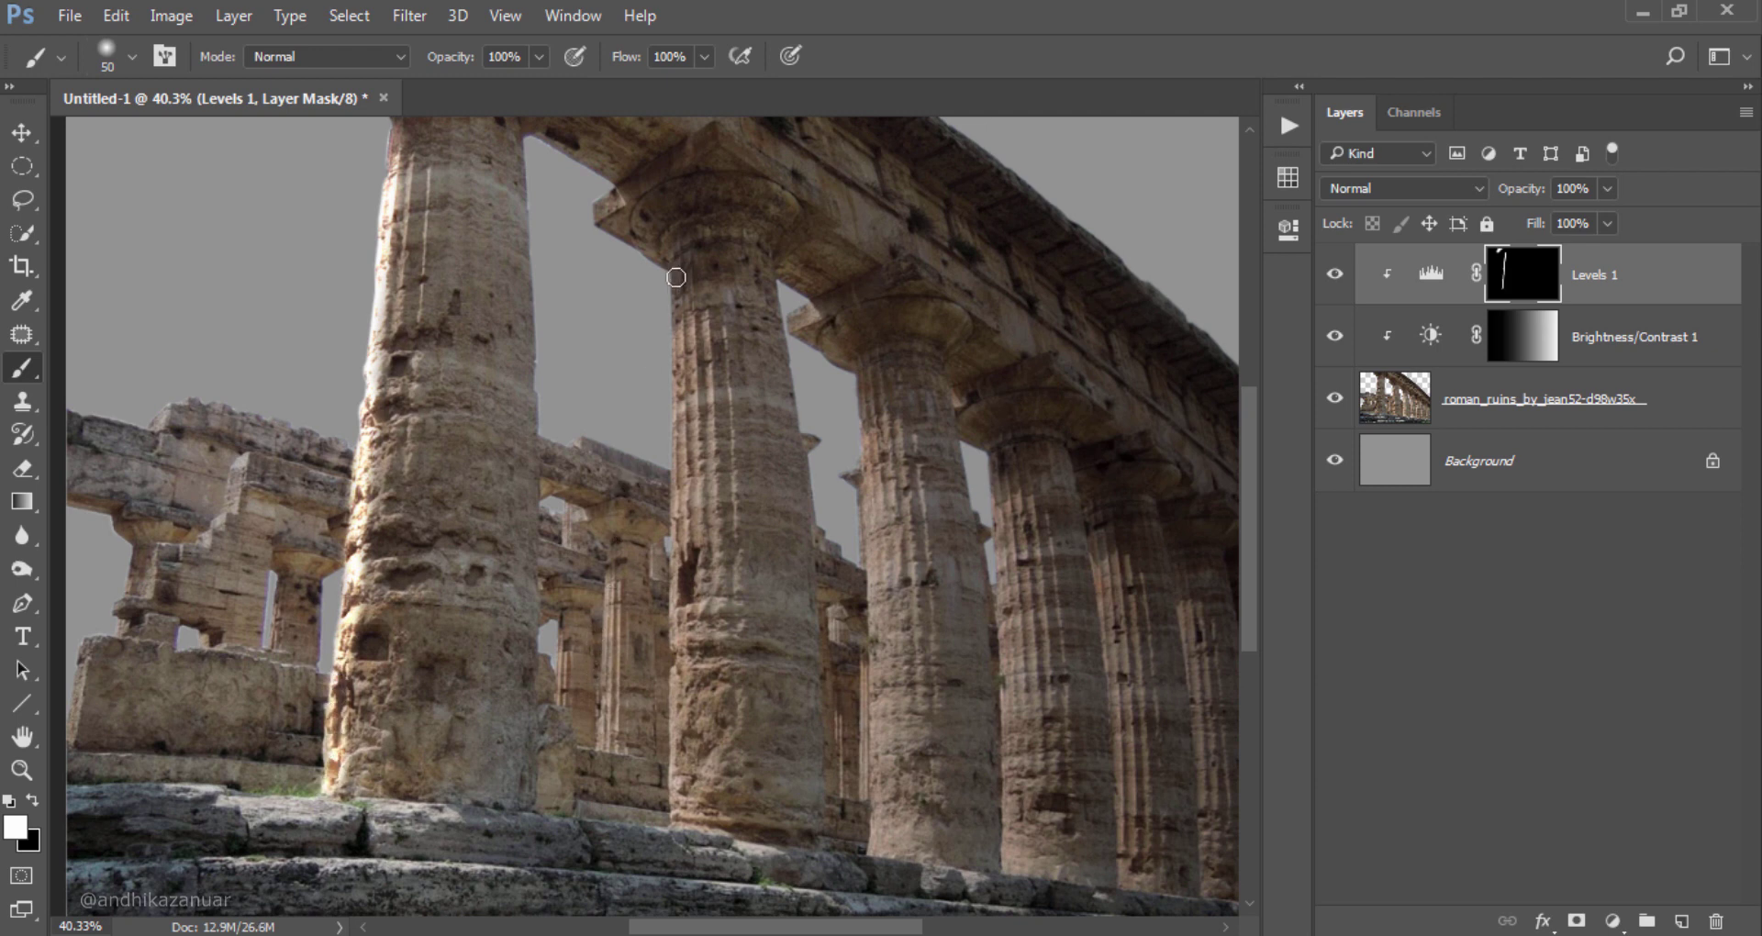
drag(675, 279, 680, 817)
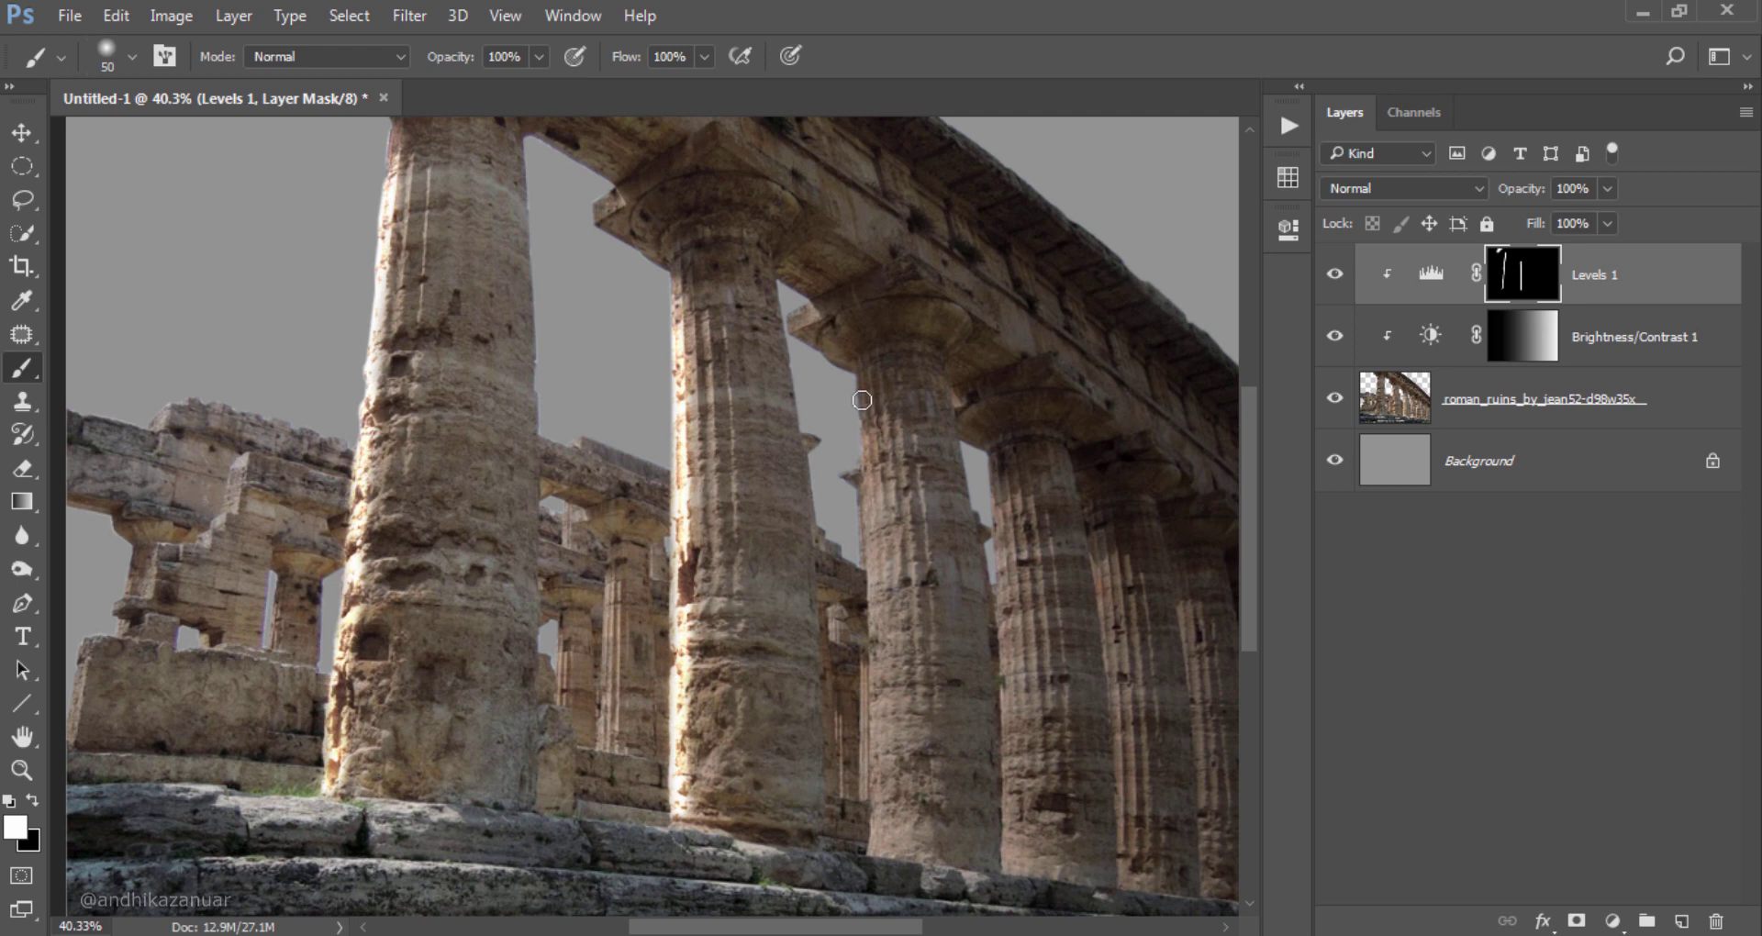
key(bracketleft)
drag(864, 389, 876, 853)
key(bracketleft)
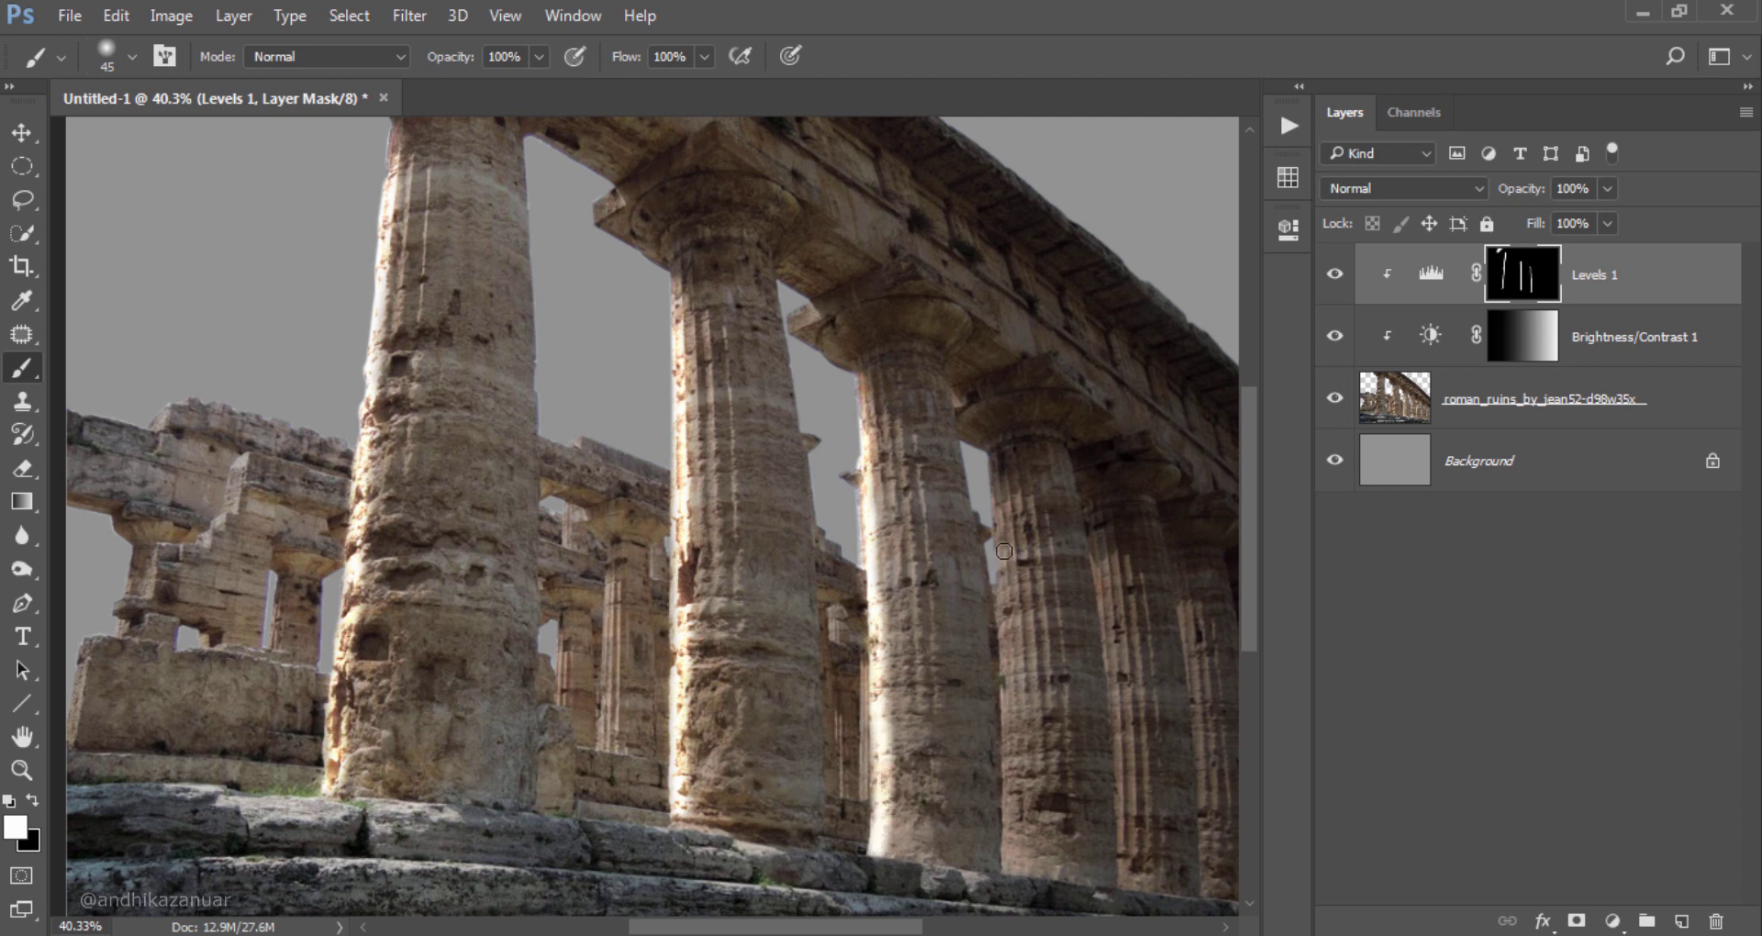
mouse_move(994, 459)
mouse_down()
mouse_move(1000, 584)
mouse_move(865, 551)
mouse_up()
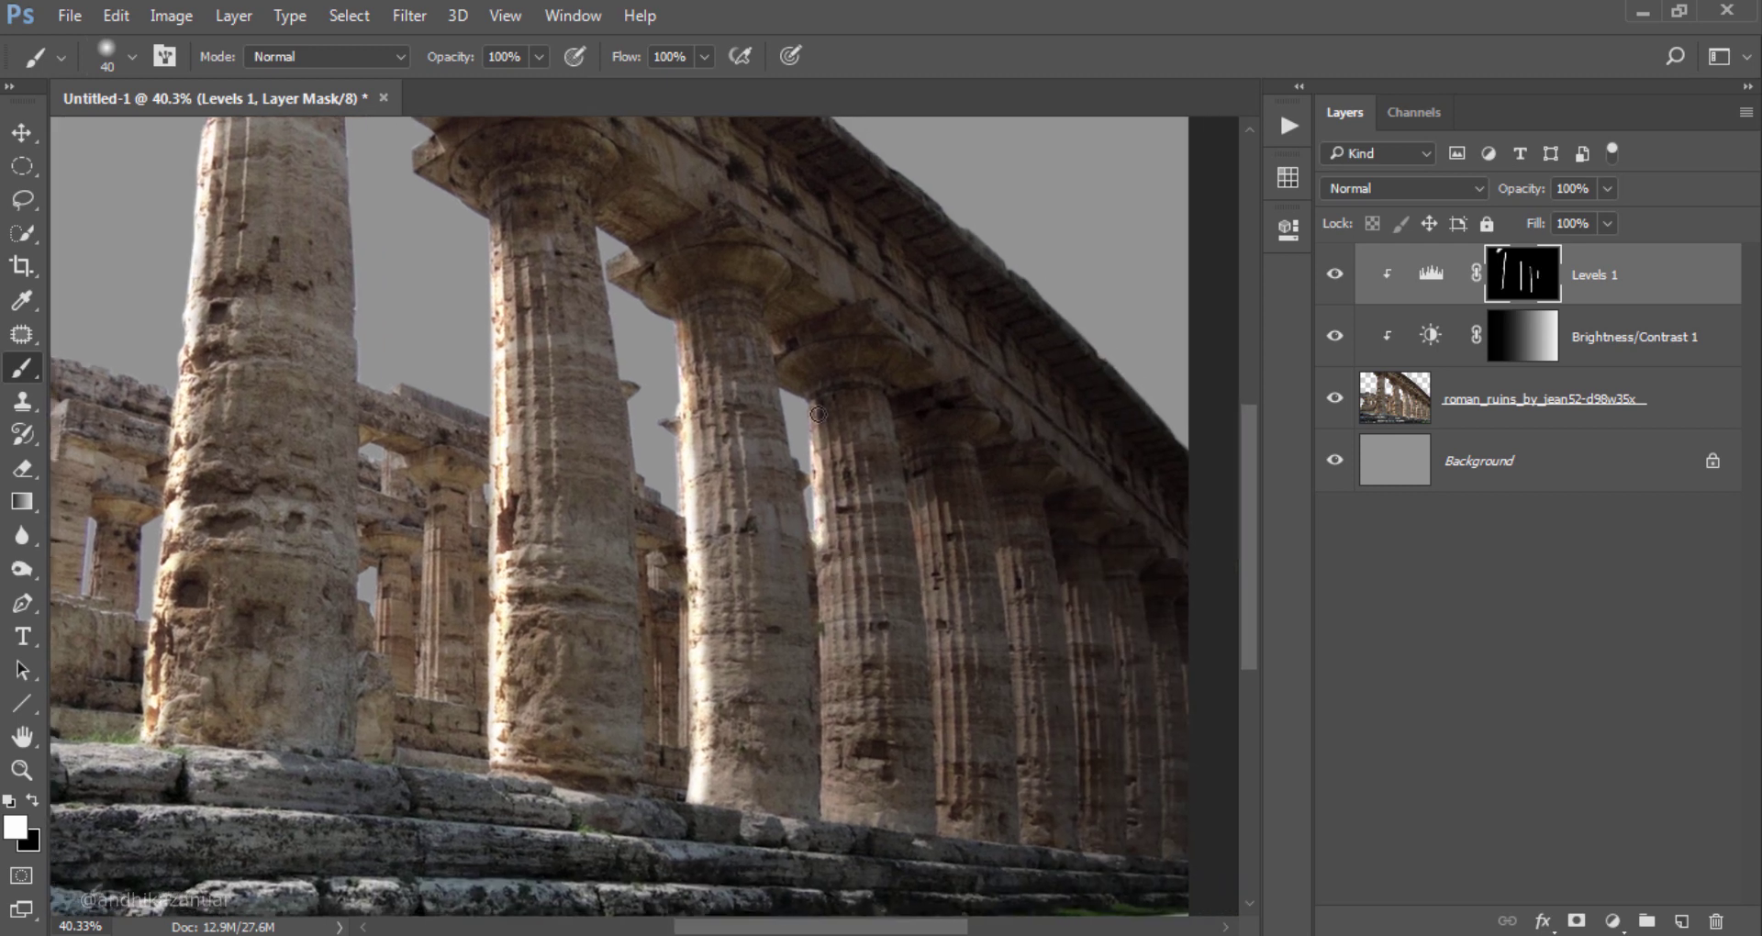
key(bracketleft)
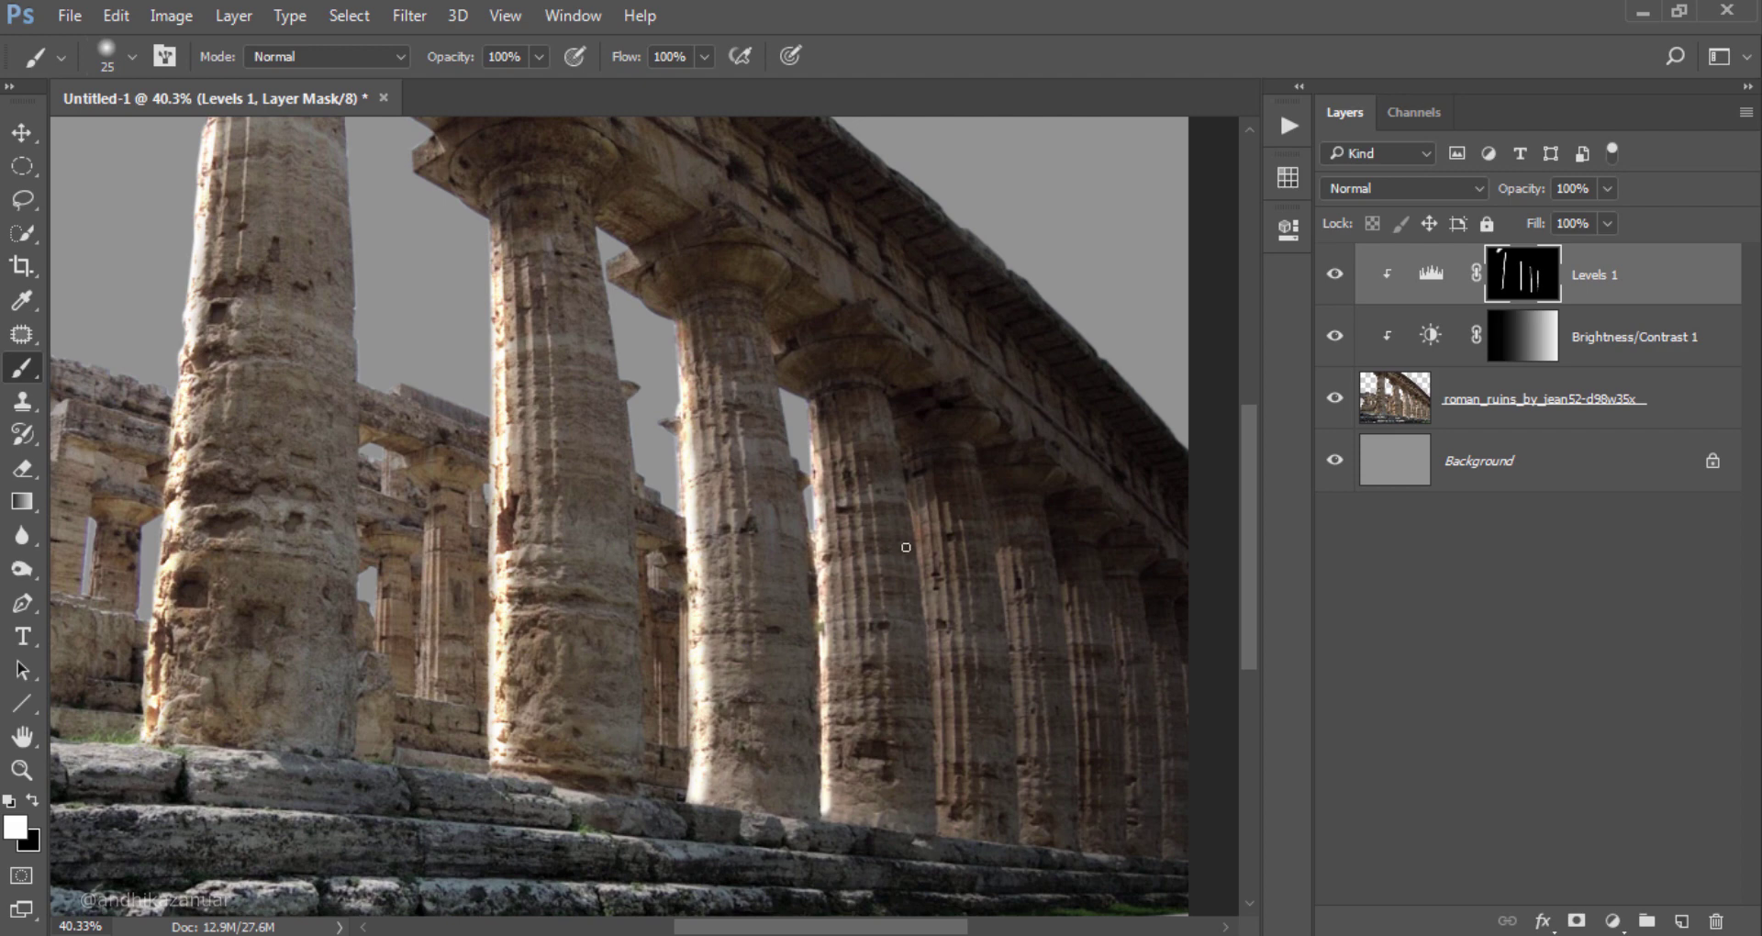
scroll(900, 546, down, 2)
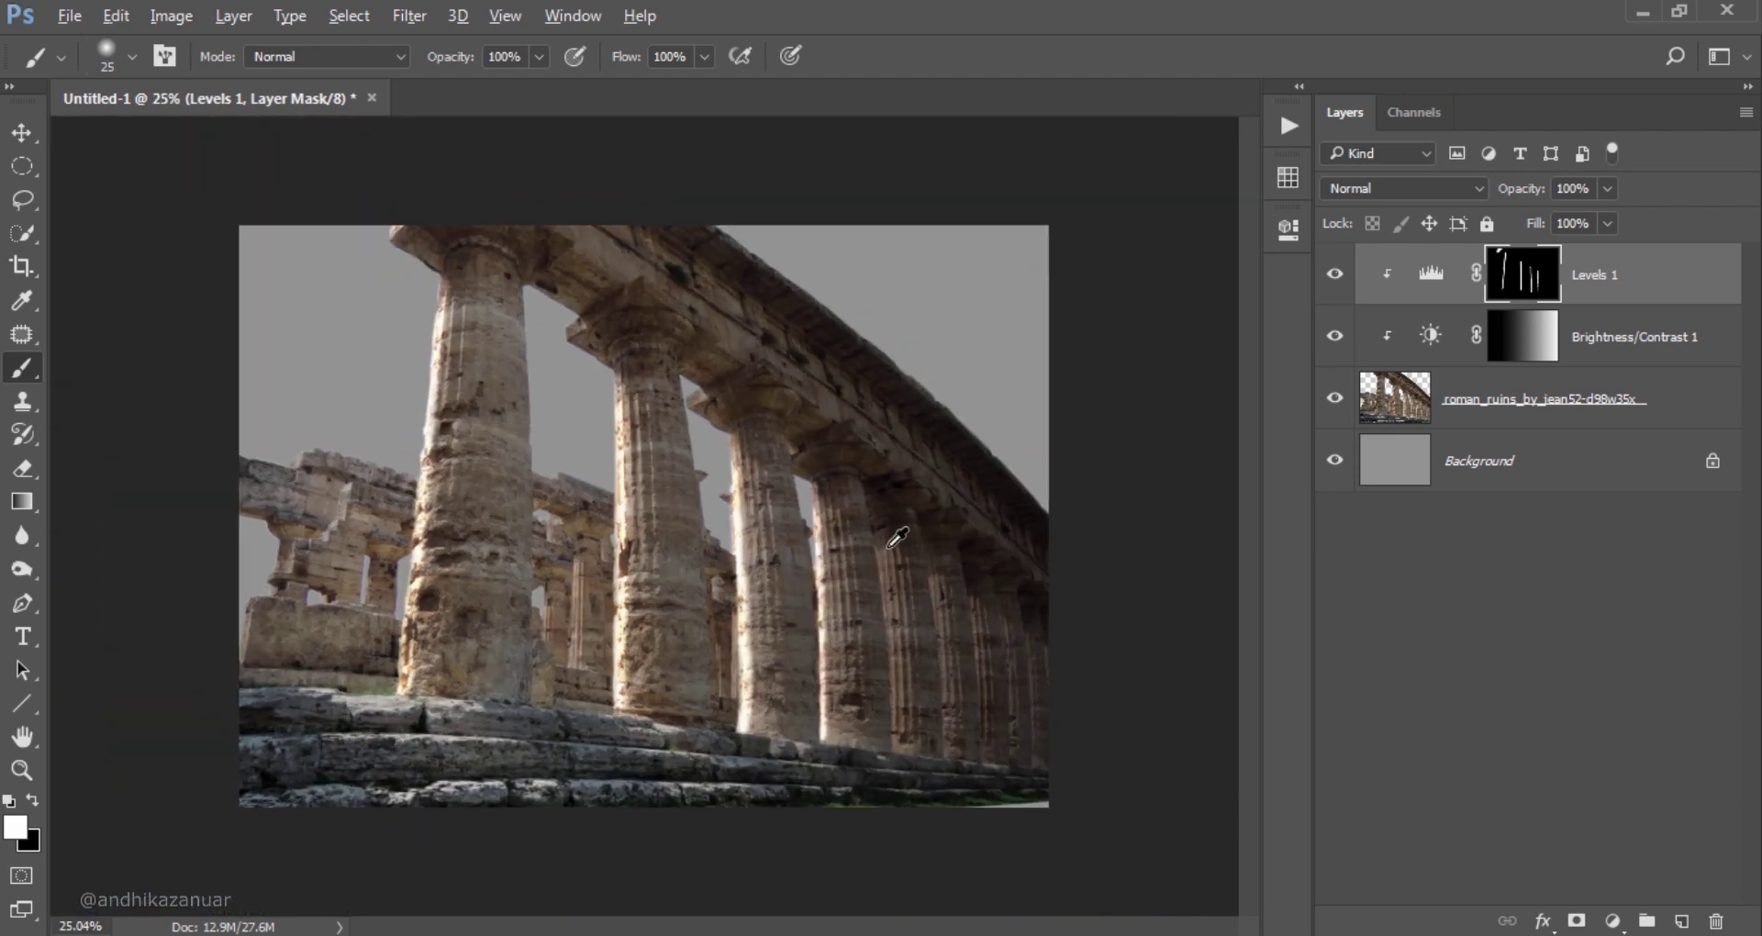
Step: Set brush opacity to 31% and softly brighten the first three columns' left edges at size 175
click(539, 56)
click(459, 87)
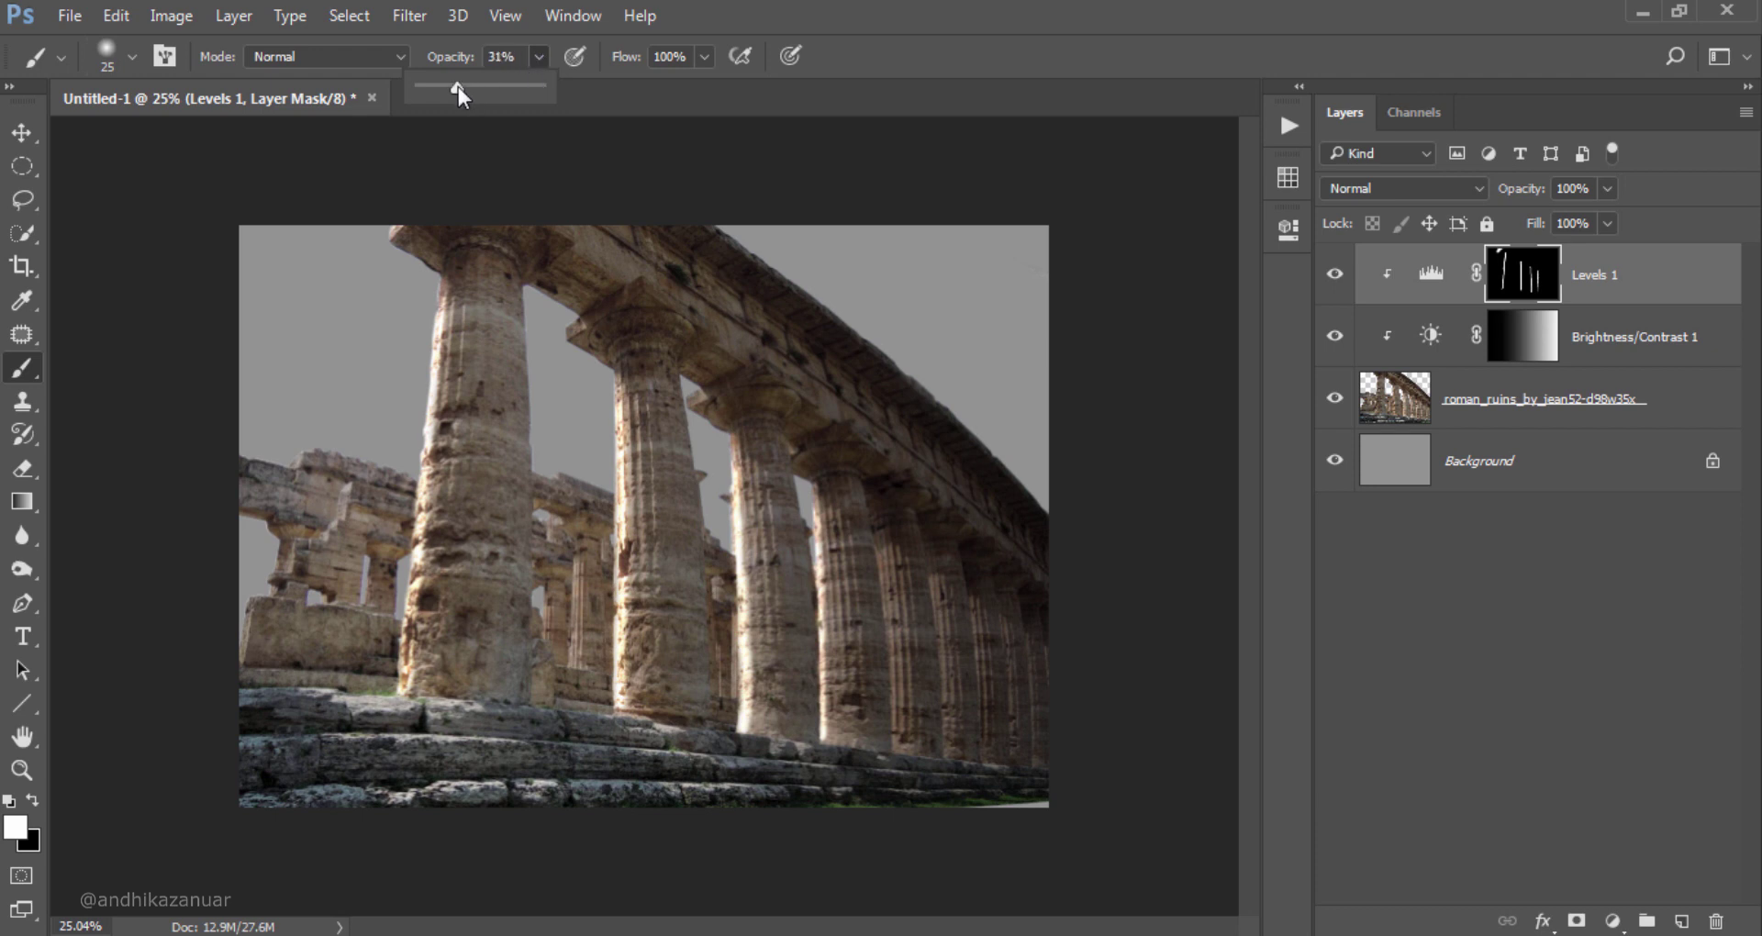
click(344, 267)
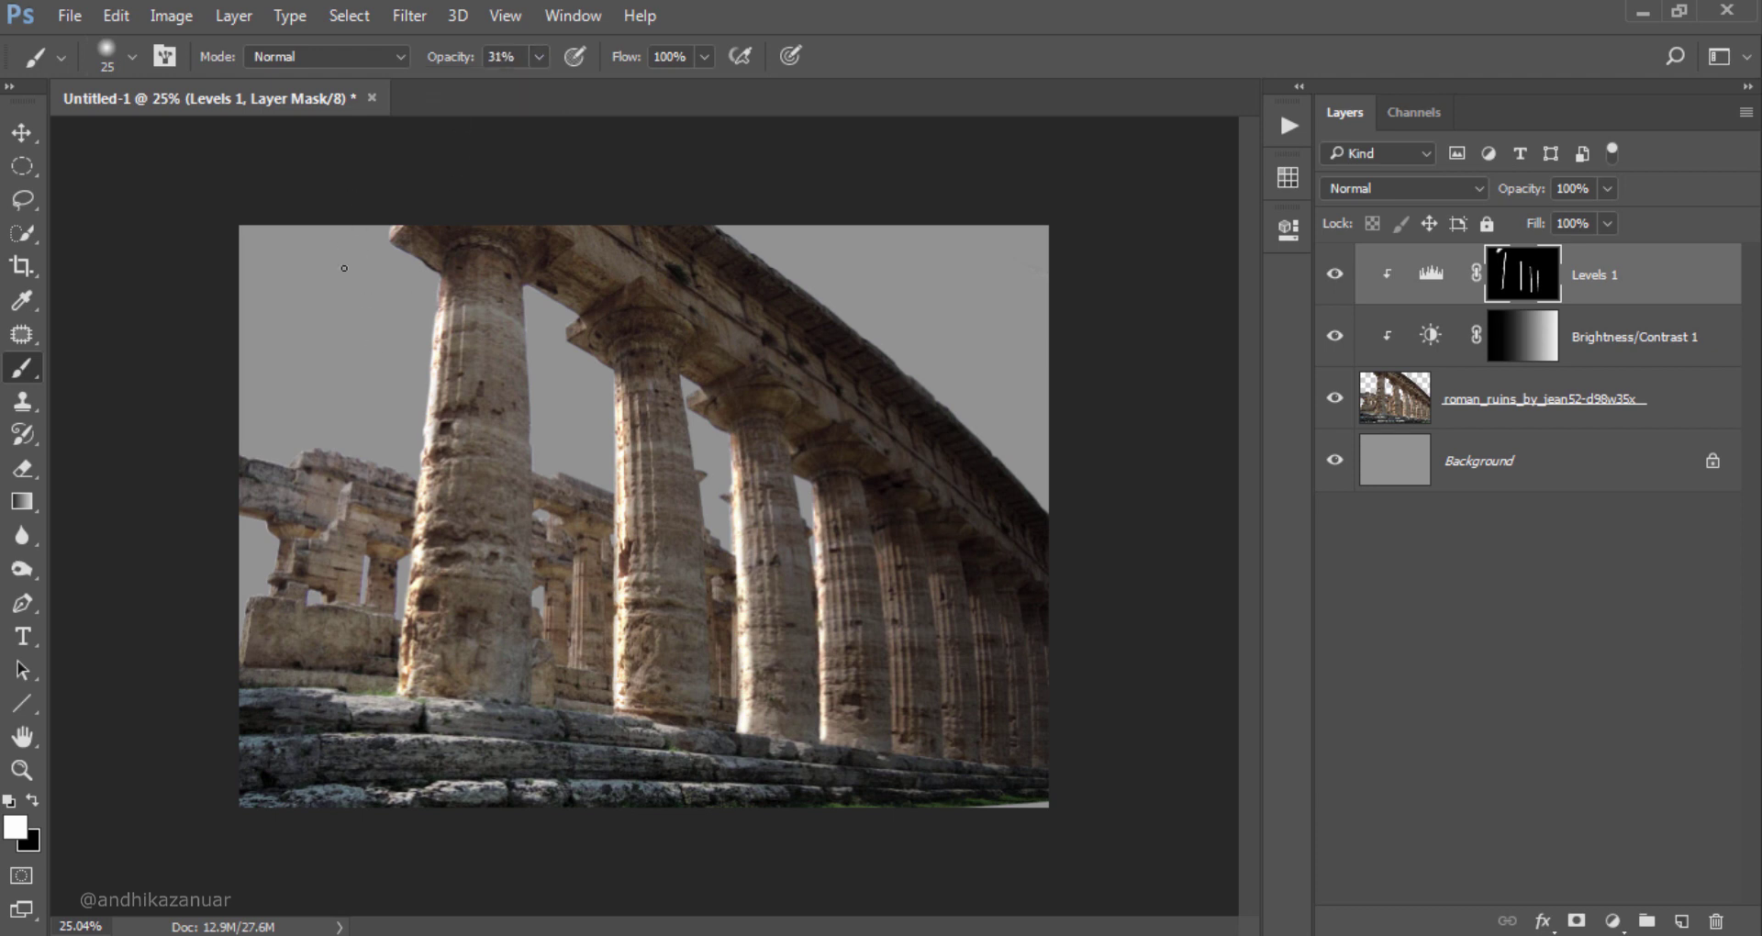
key(bracketright)
key(bracketright)
key(bracketright)
drag(436, 300, 417, 688)
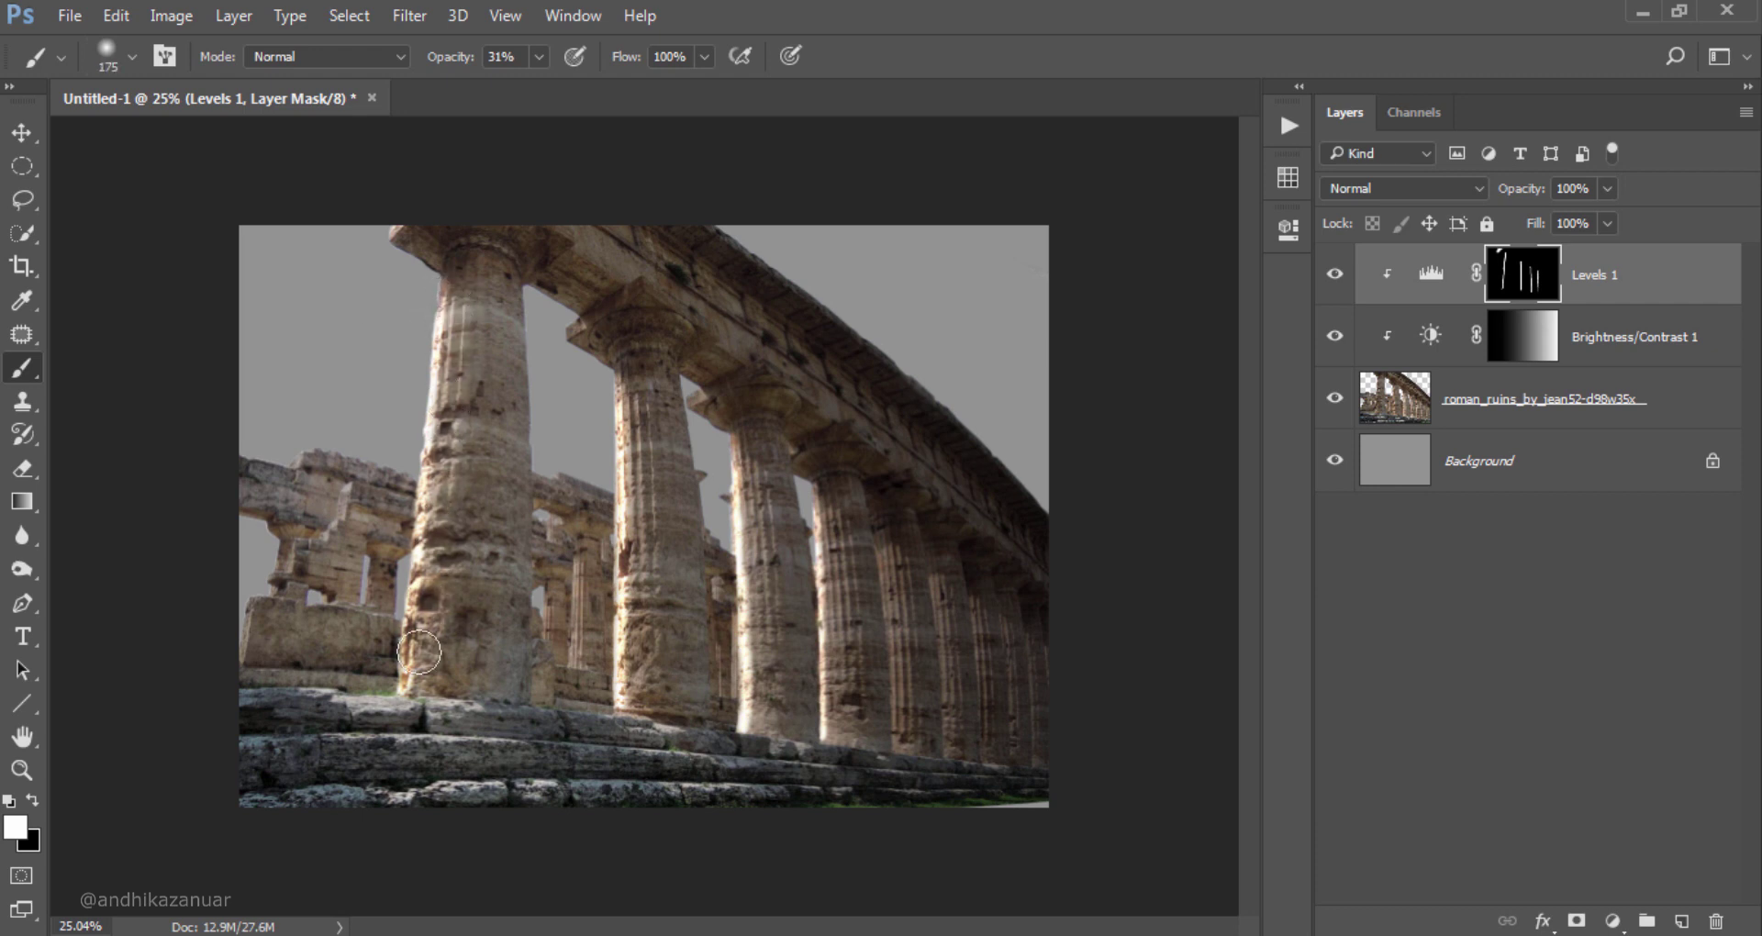
drag(611, 392, 635, 693)
drag(732, 438, 750, 720)
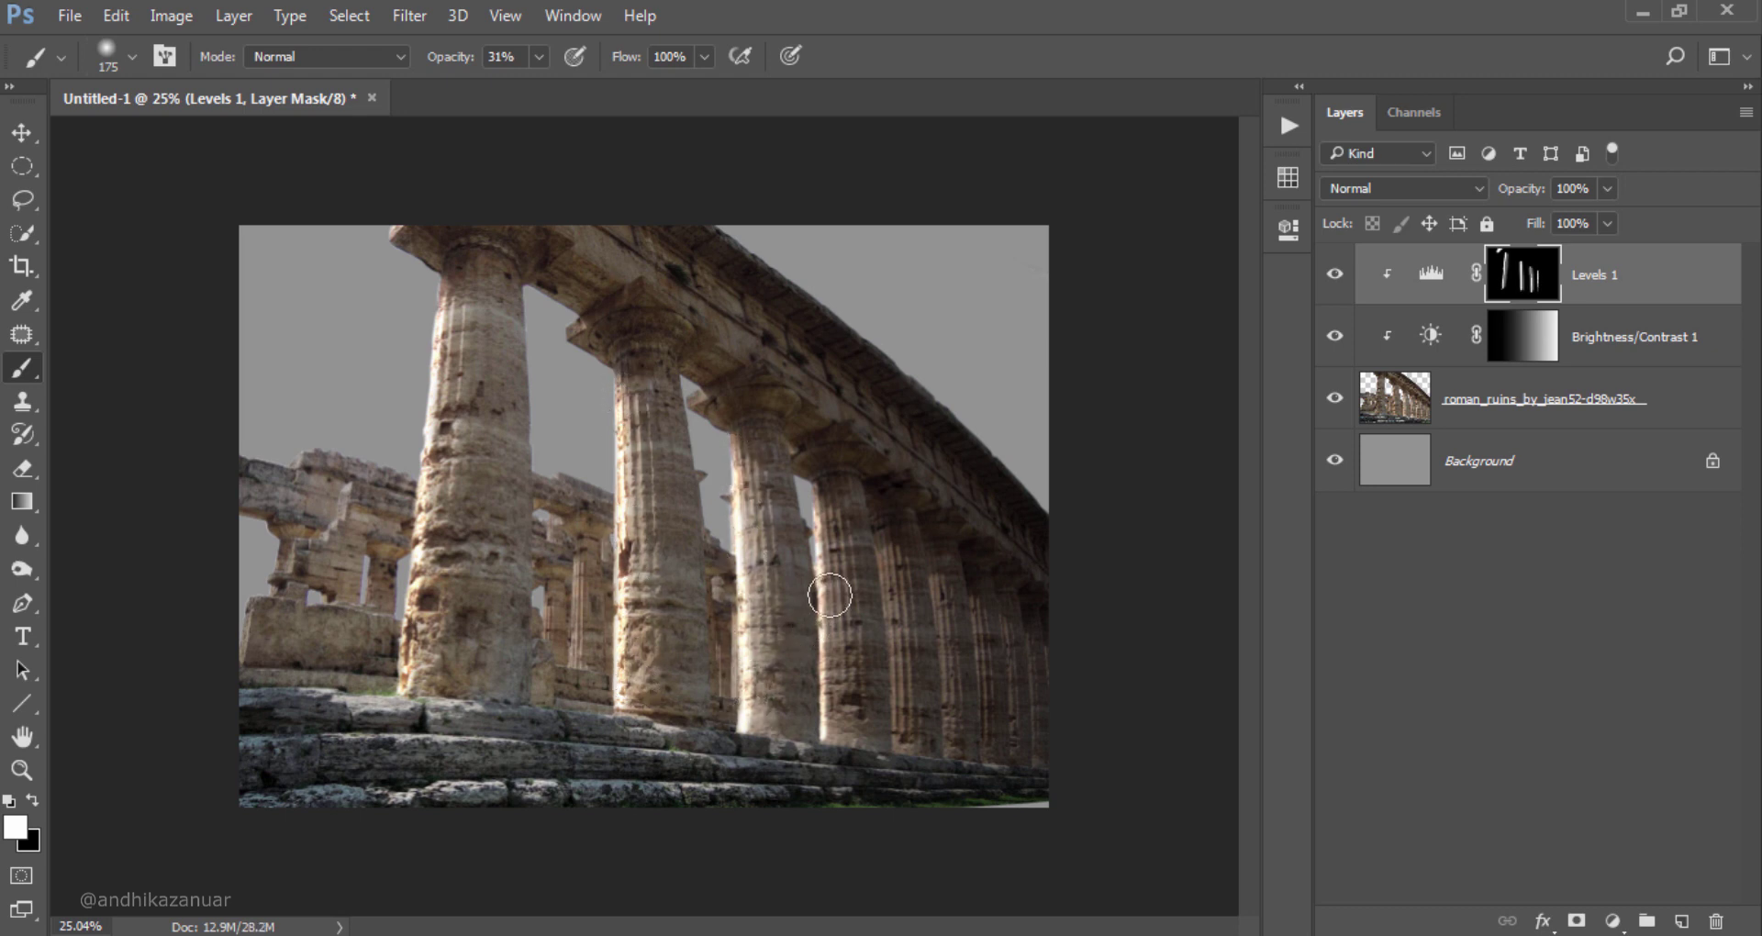
Step: Softly brighten the fourth through seventh columns' left edges with 125 and 90 px brushes
key(bracketleft)
key(bracketleft)
drag(816, 509, 838, 734)
key(bracketleft)
key(bracketleft)
drag(883, 535, 901, 743)
key(bracketleft)
mouse_move(941, 589)
mouse_down()
mouse_move(953, 743)
mouse_move(980, 685)
mouse_move(980, 734)
mouse_up()
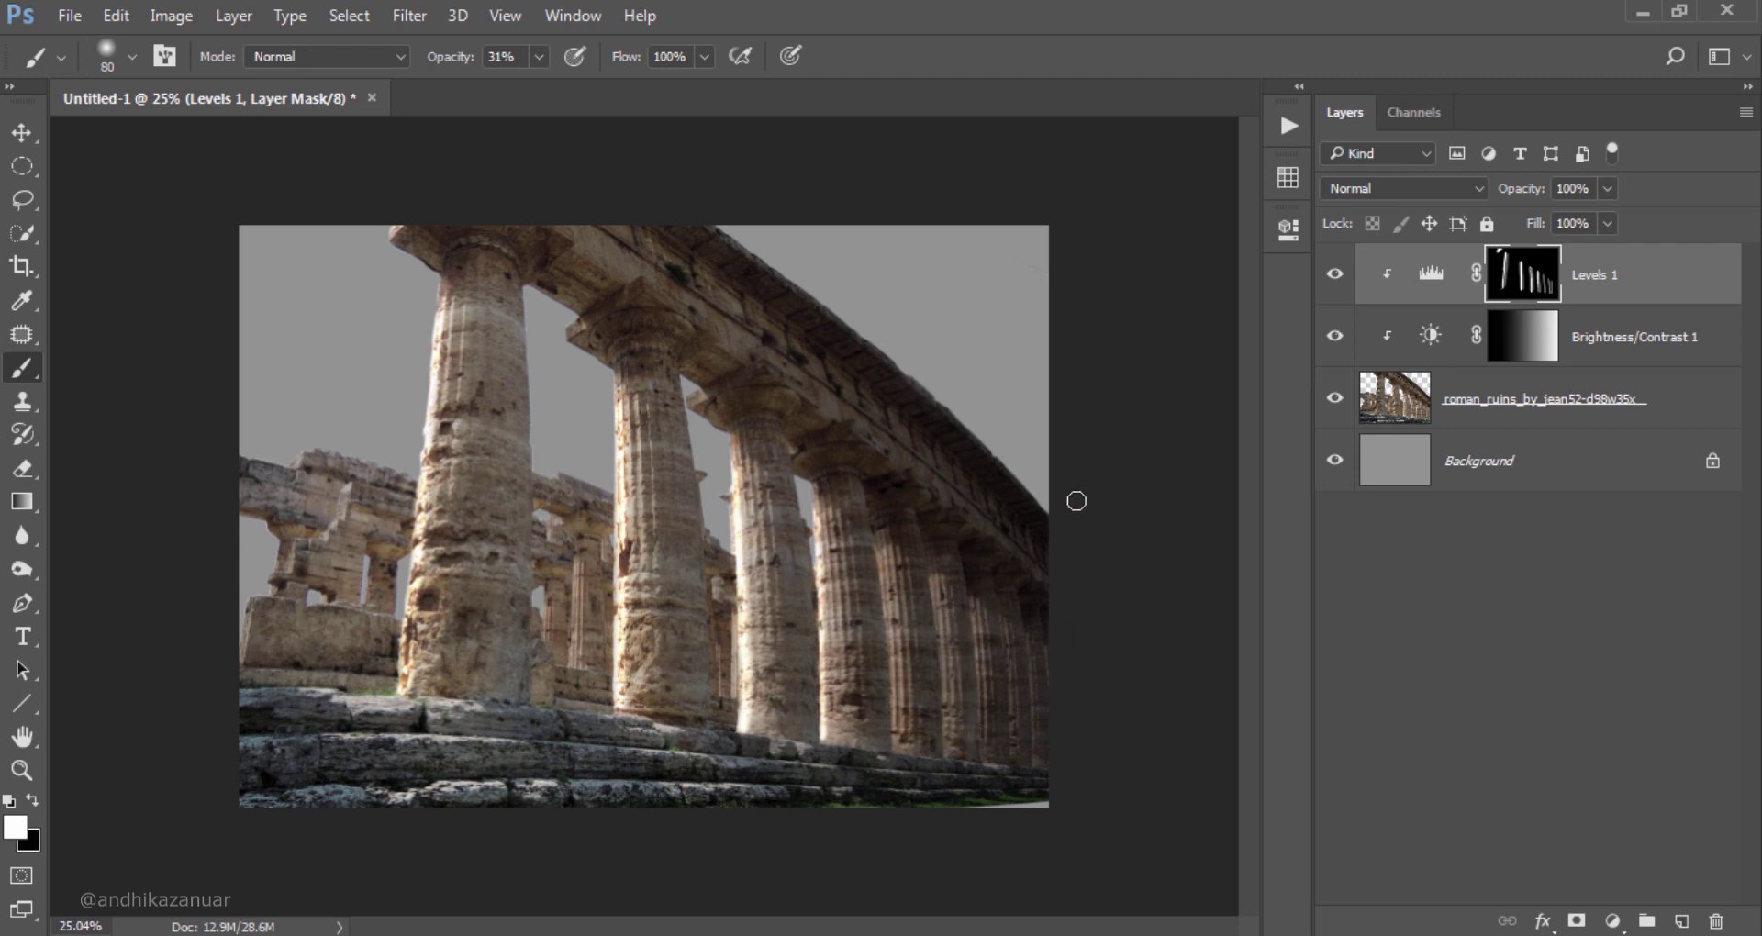
Step: Toggle Levels 1 off and on to compare, leaving the brightening visible
click(1332, 274)
click(1333, 274)
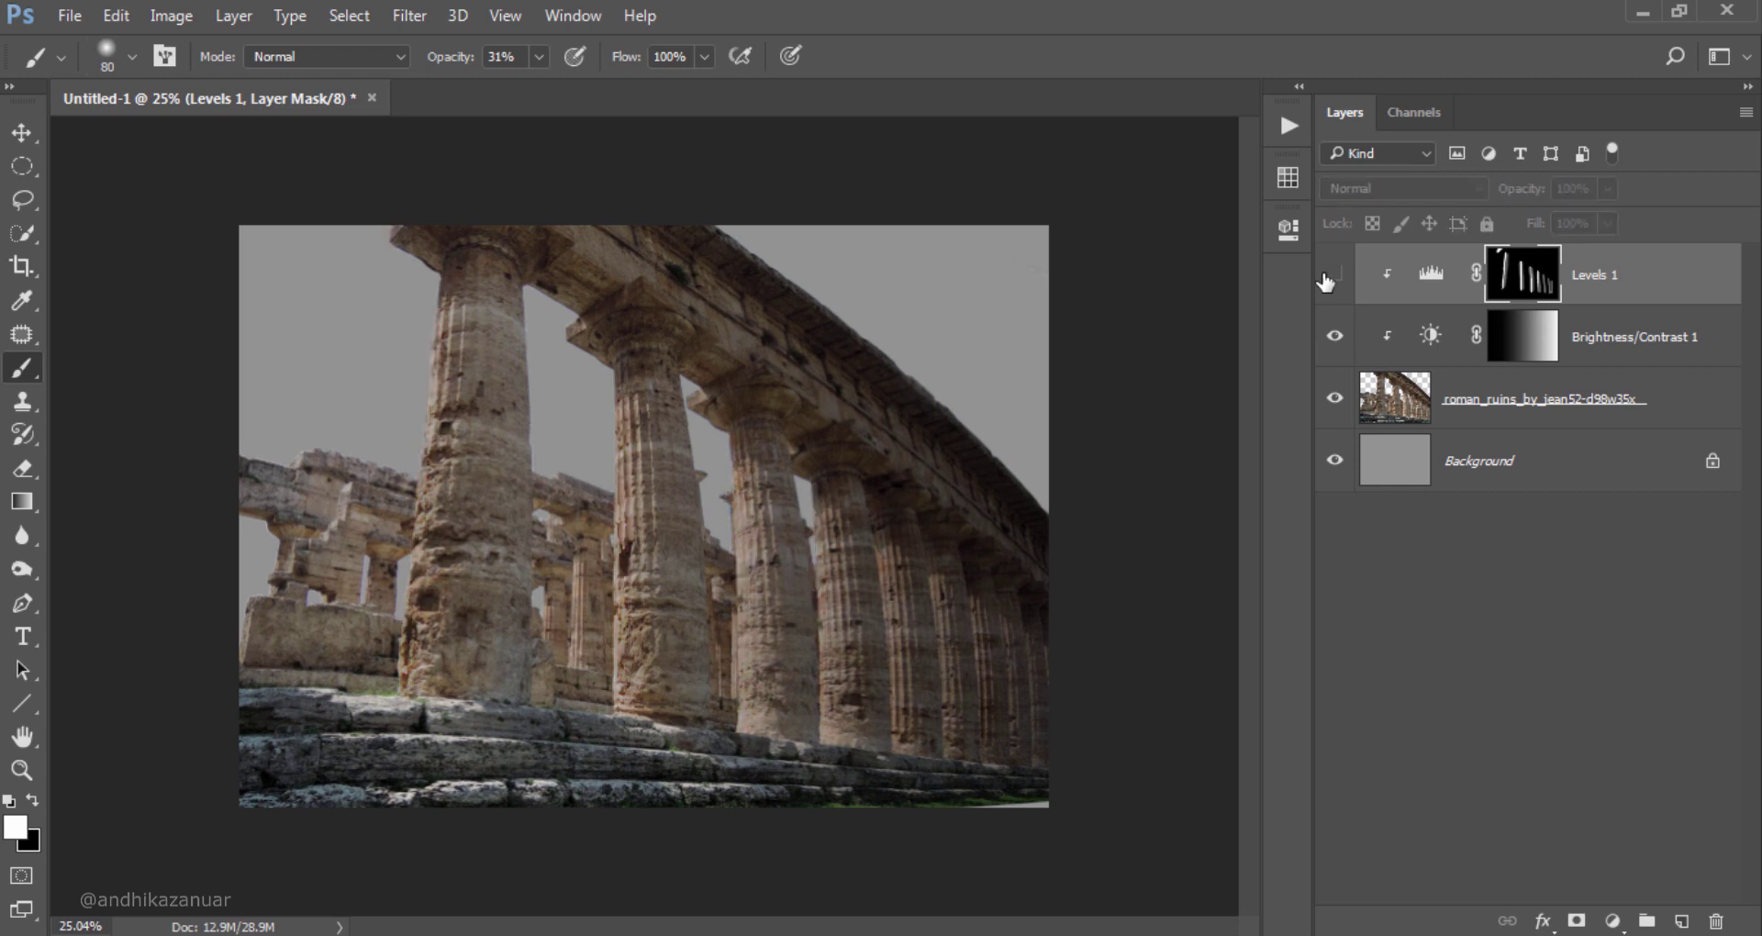
click(1327, 277)
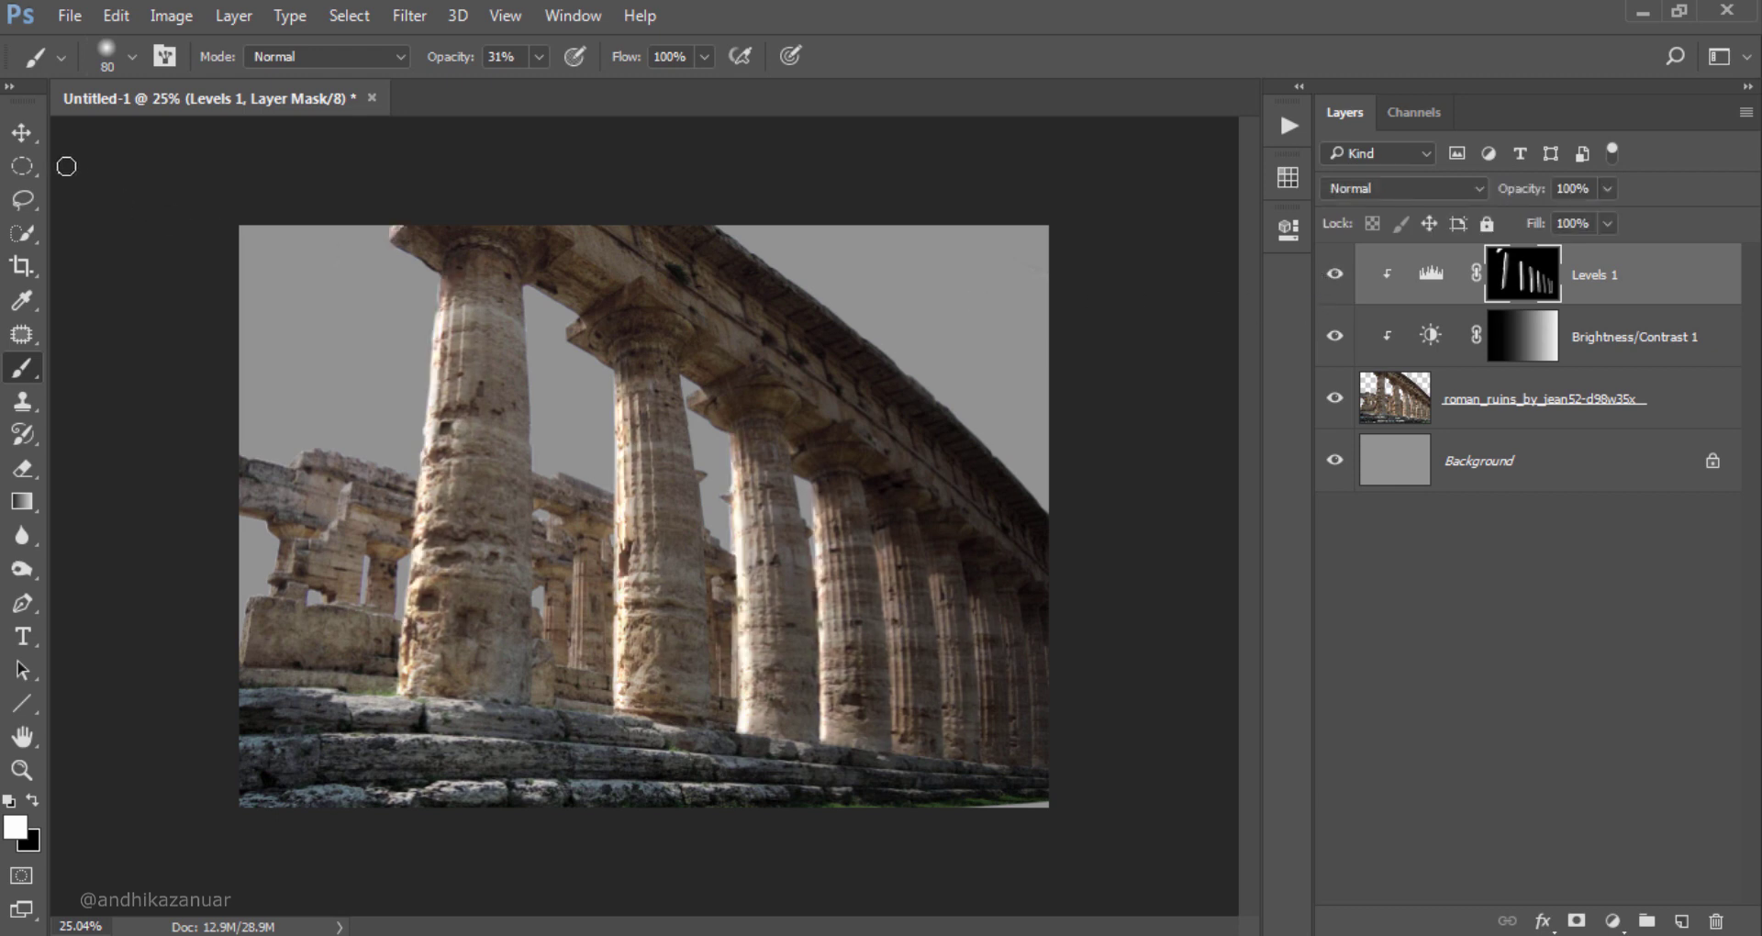
click(37, 137)
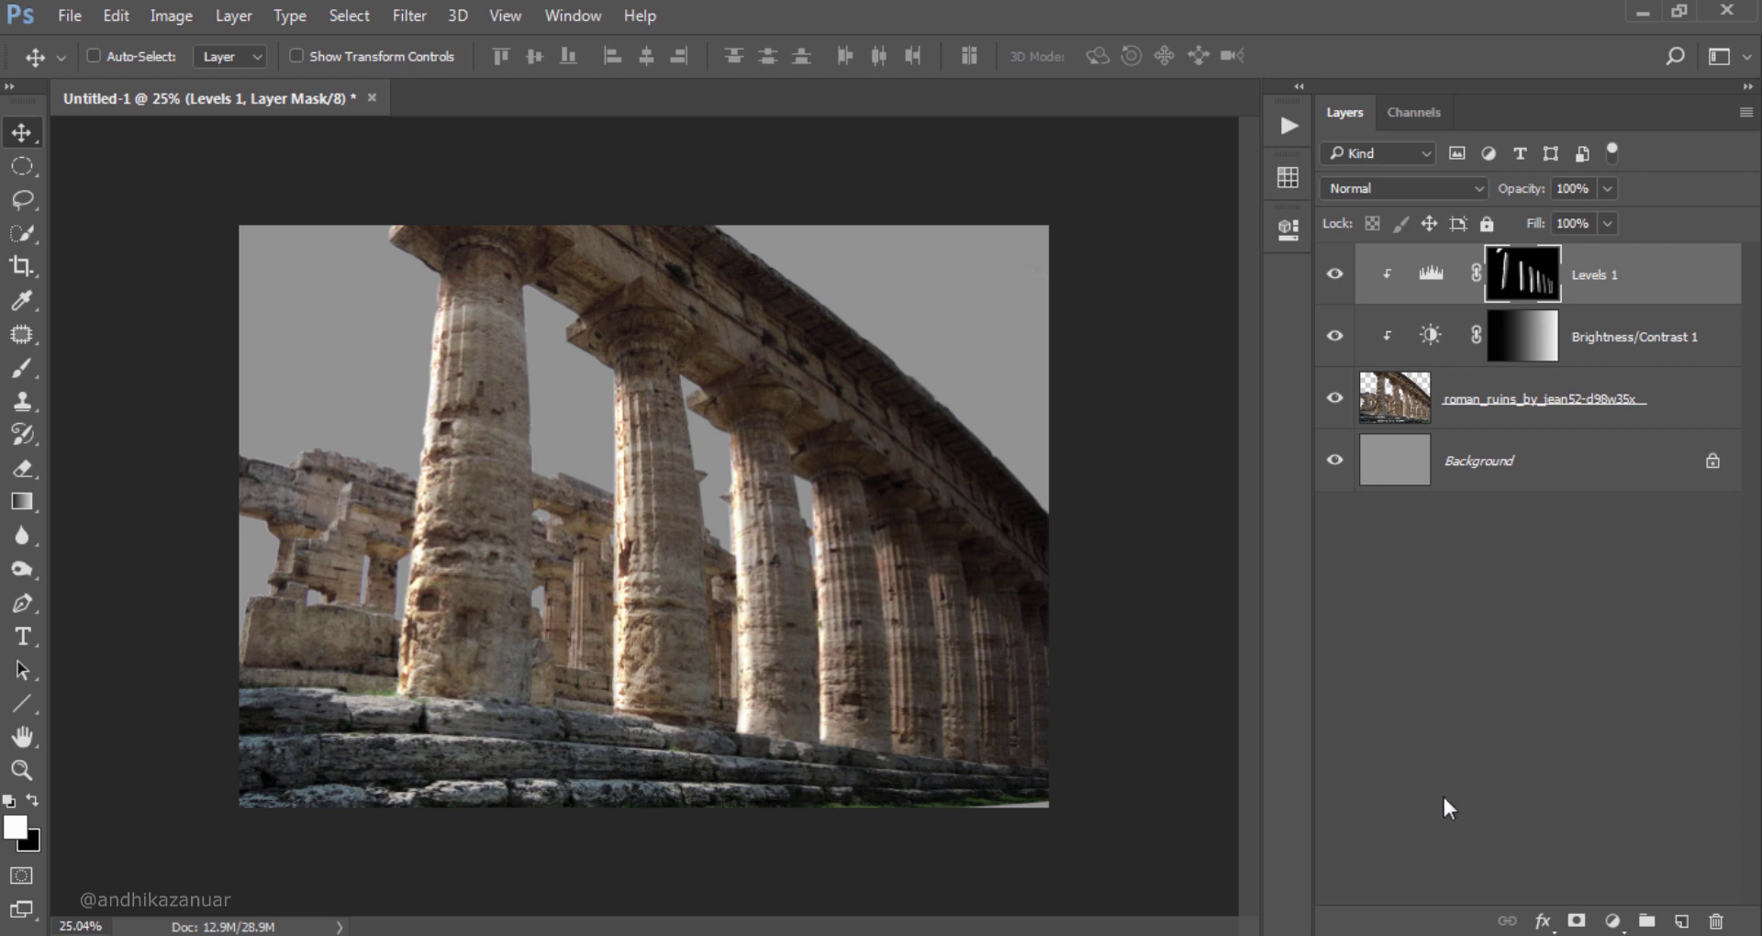
Step: Add a clipped Underwater Photo Filter with raised density, then select Photo Filter 1 down to the ruins
click(1612, 921)
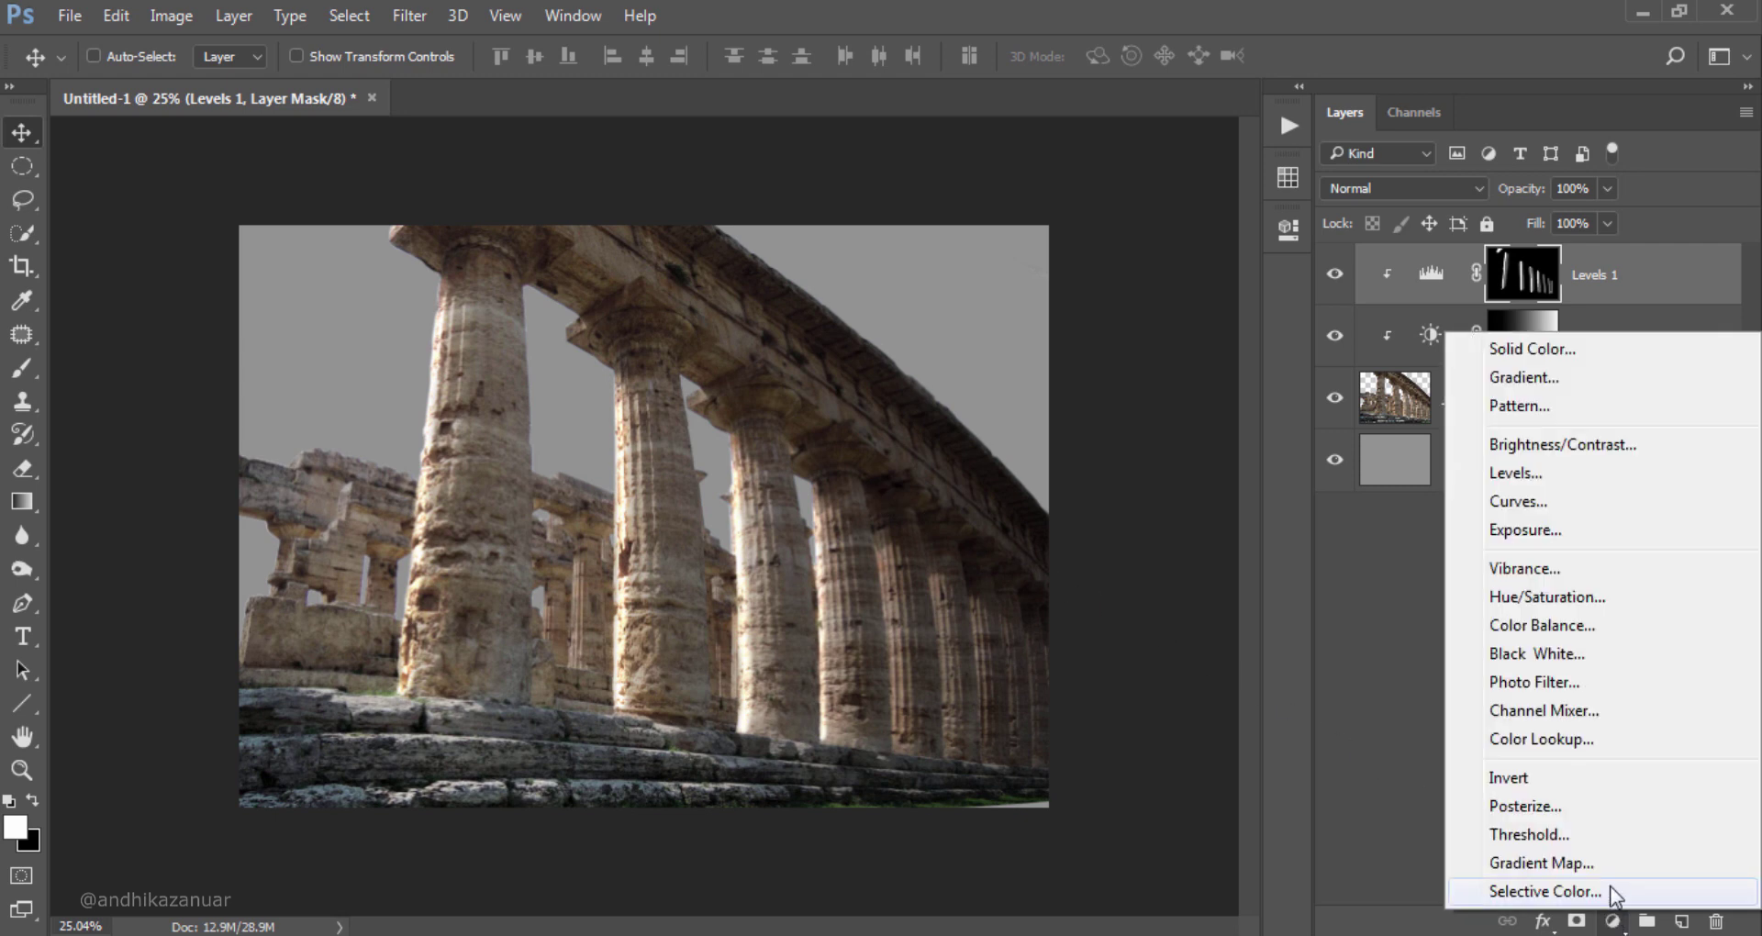
click(1593, 685)
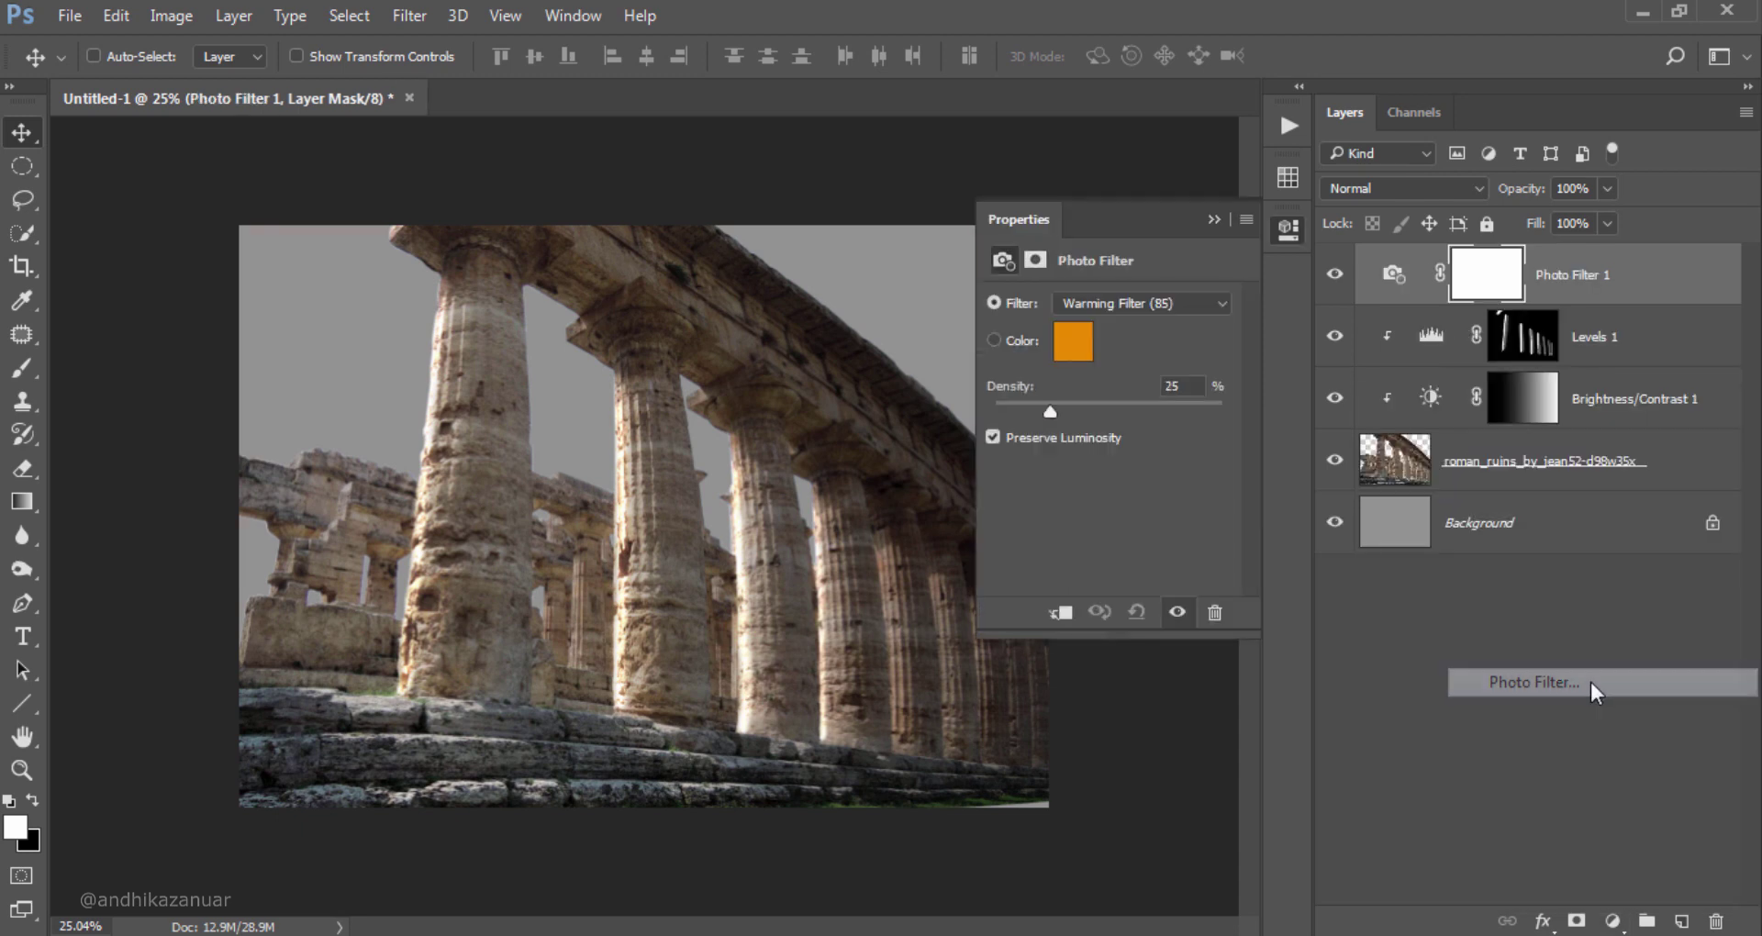
click(1062, 613)
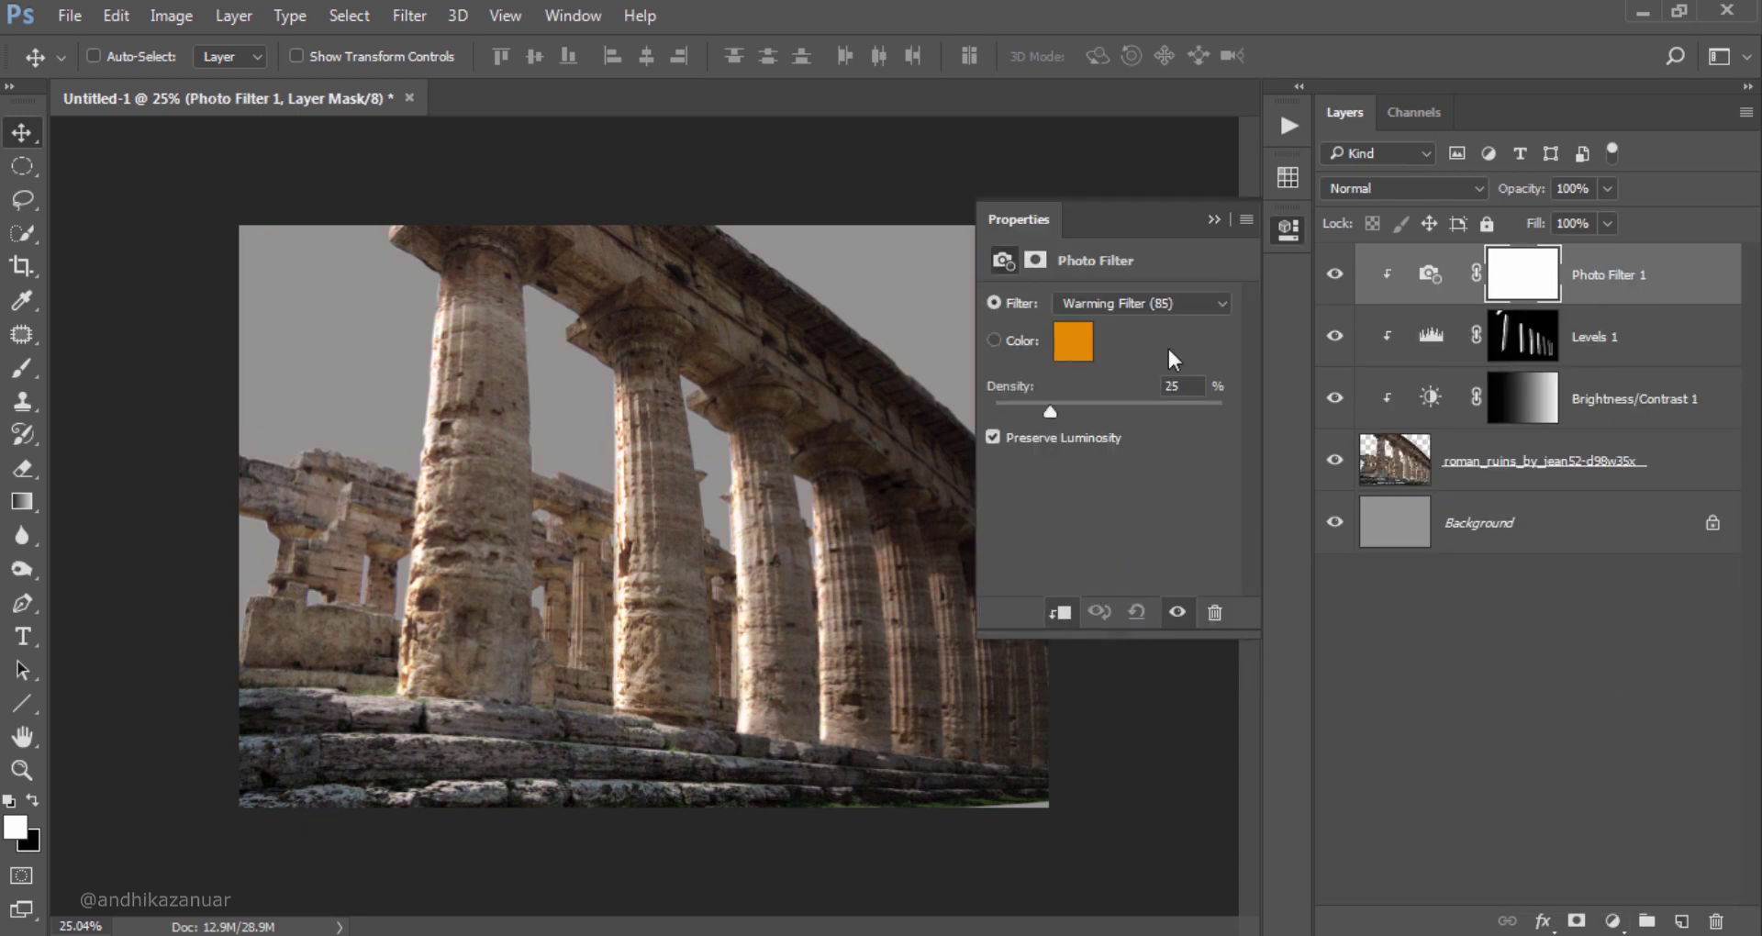
click(1171, 301)
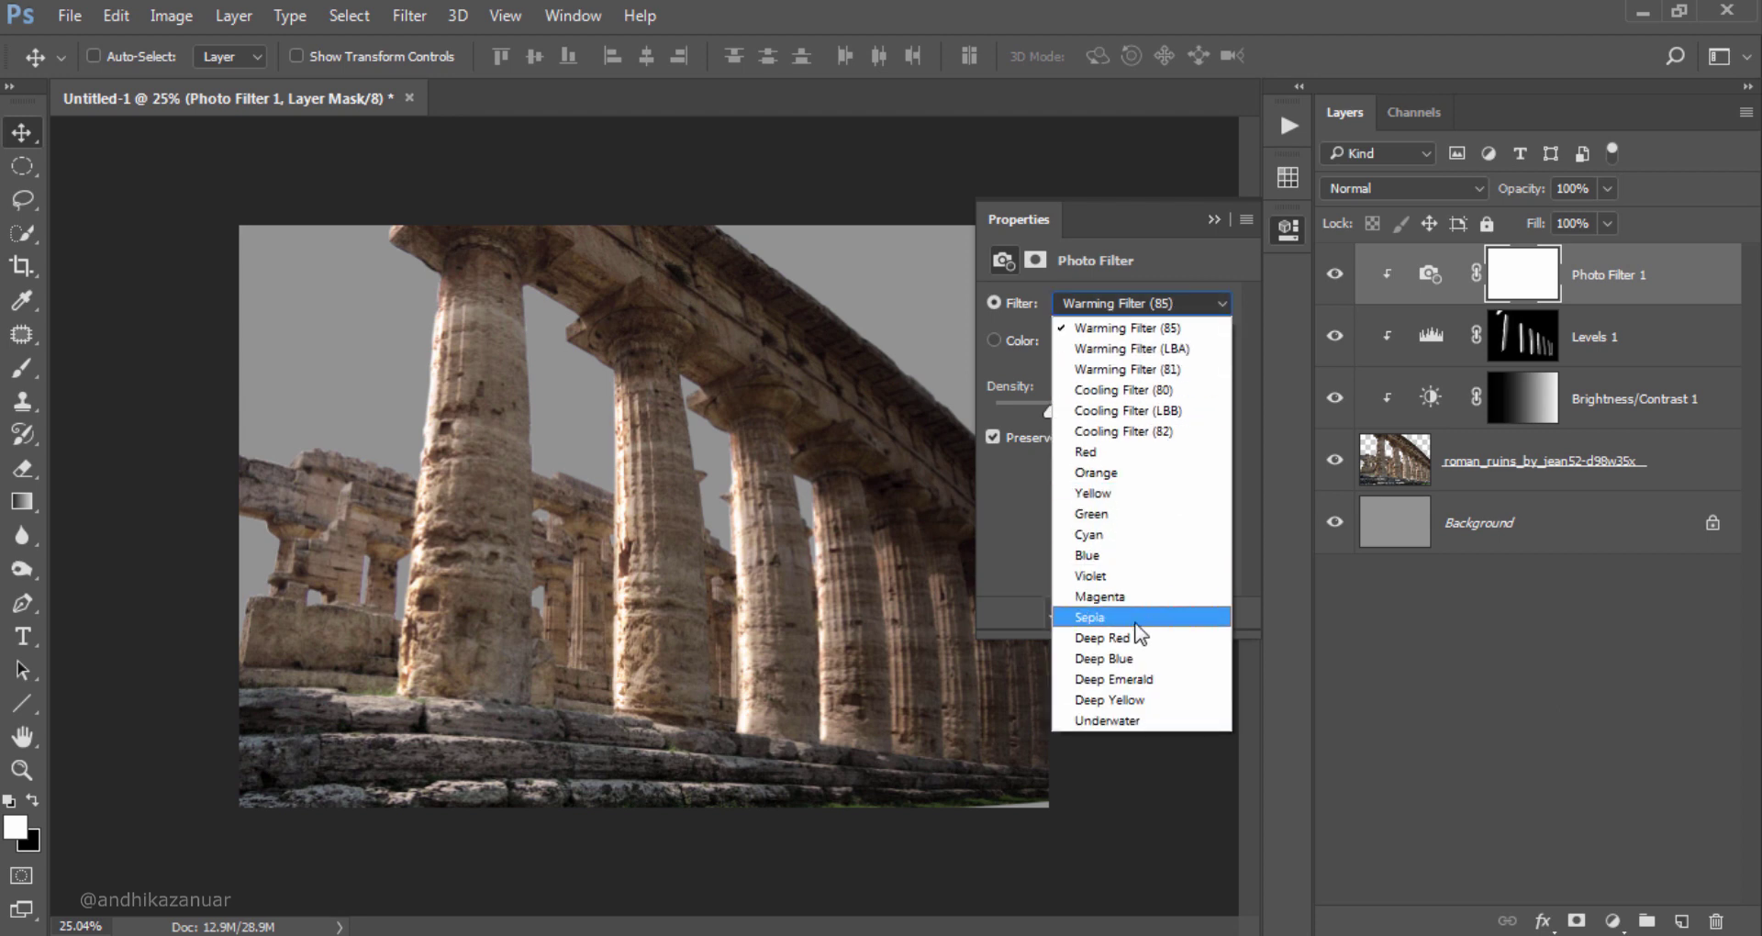
click(1126, 719)
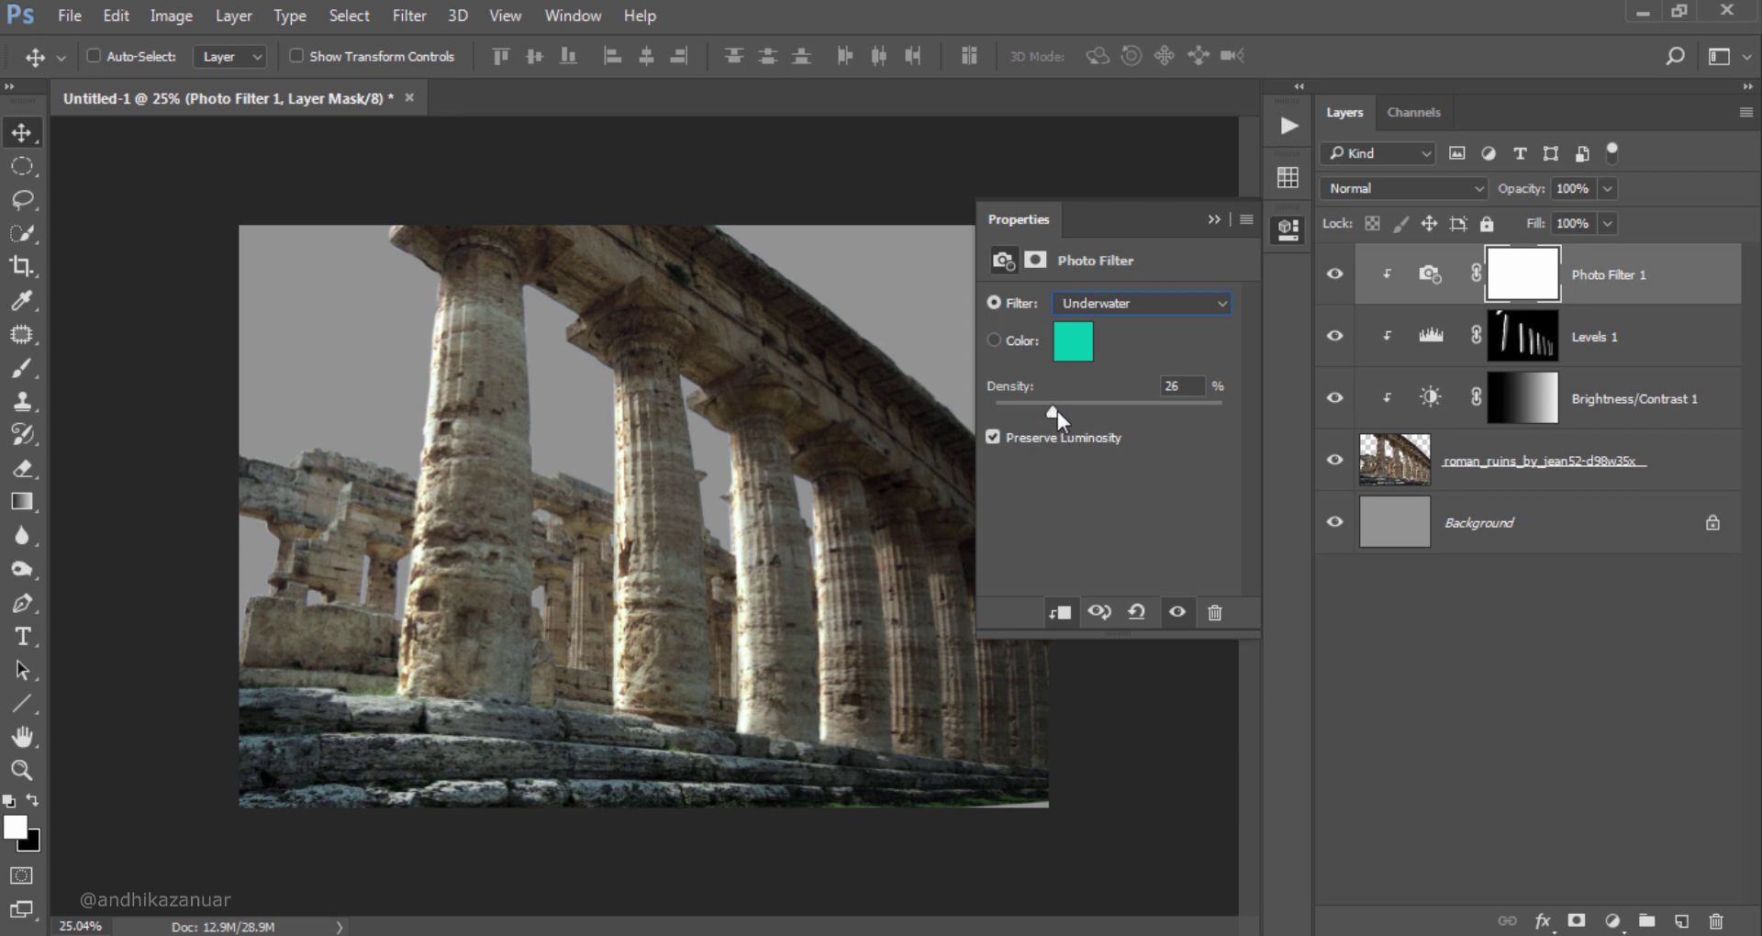
drag(1050, 411, 1089, 411)
click(1272, 234)
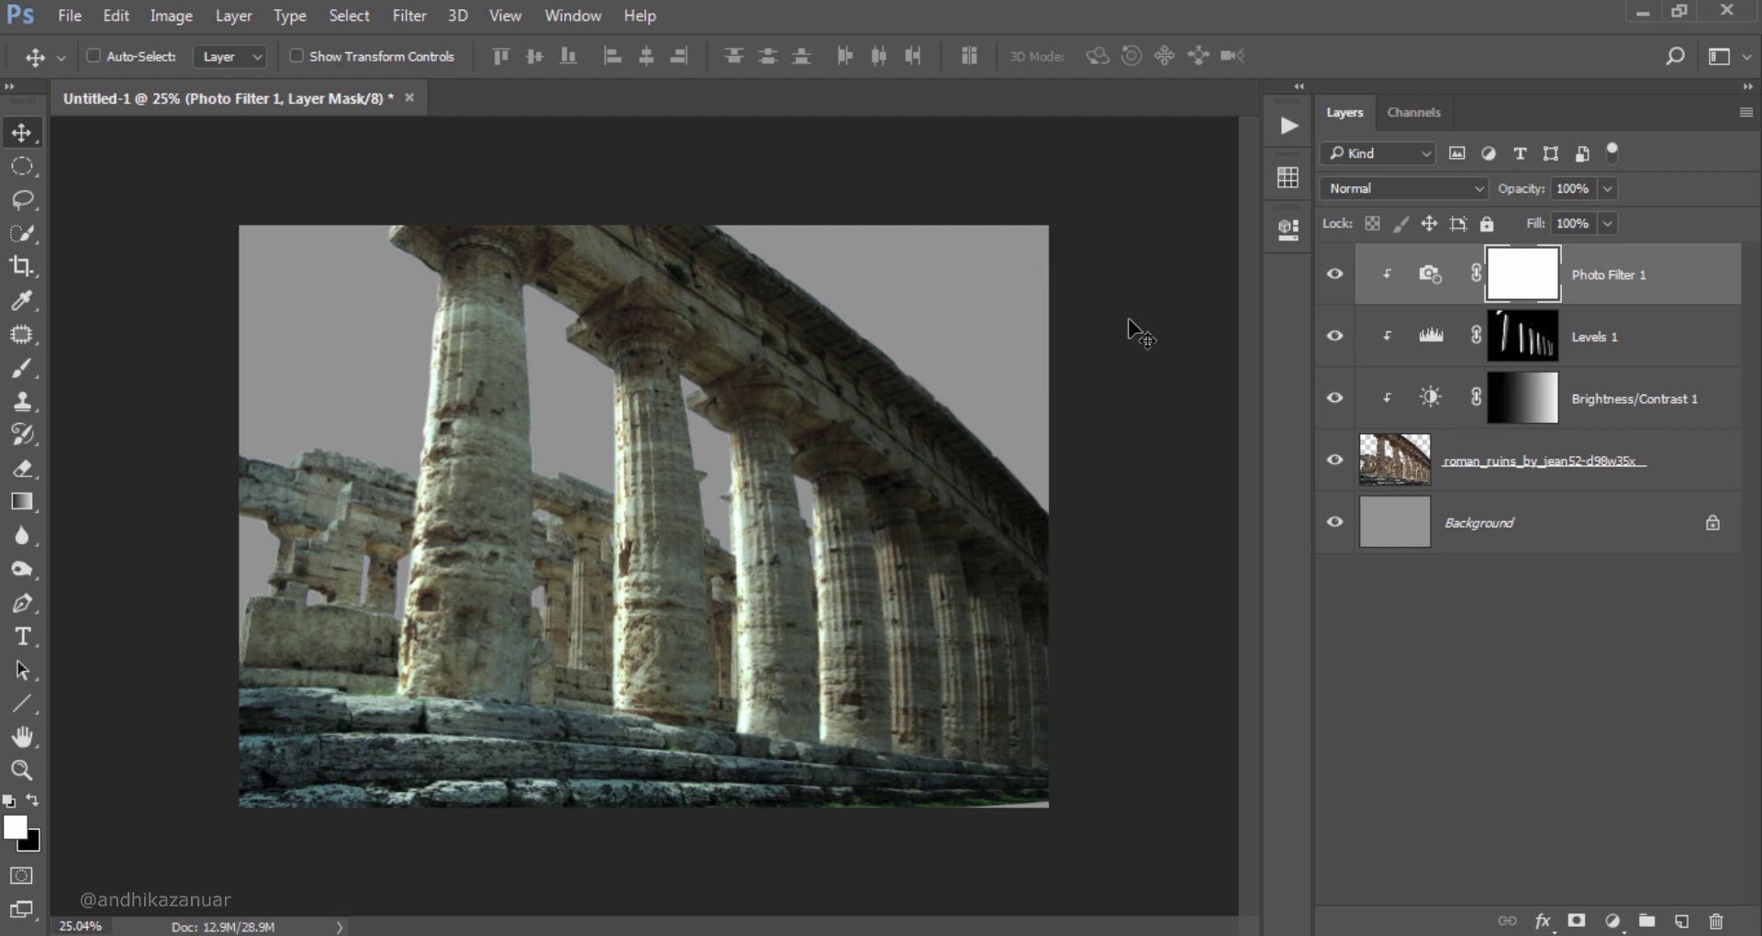
key(ctrl+plus)
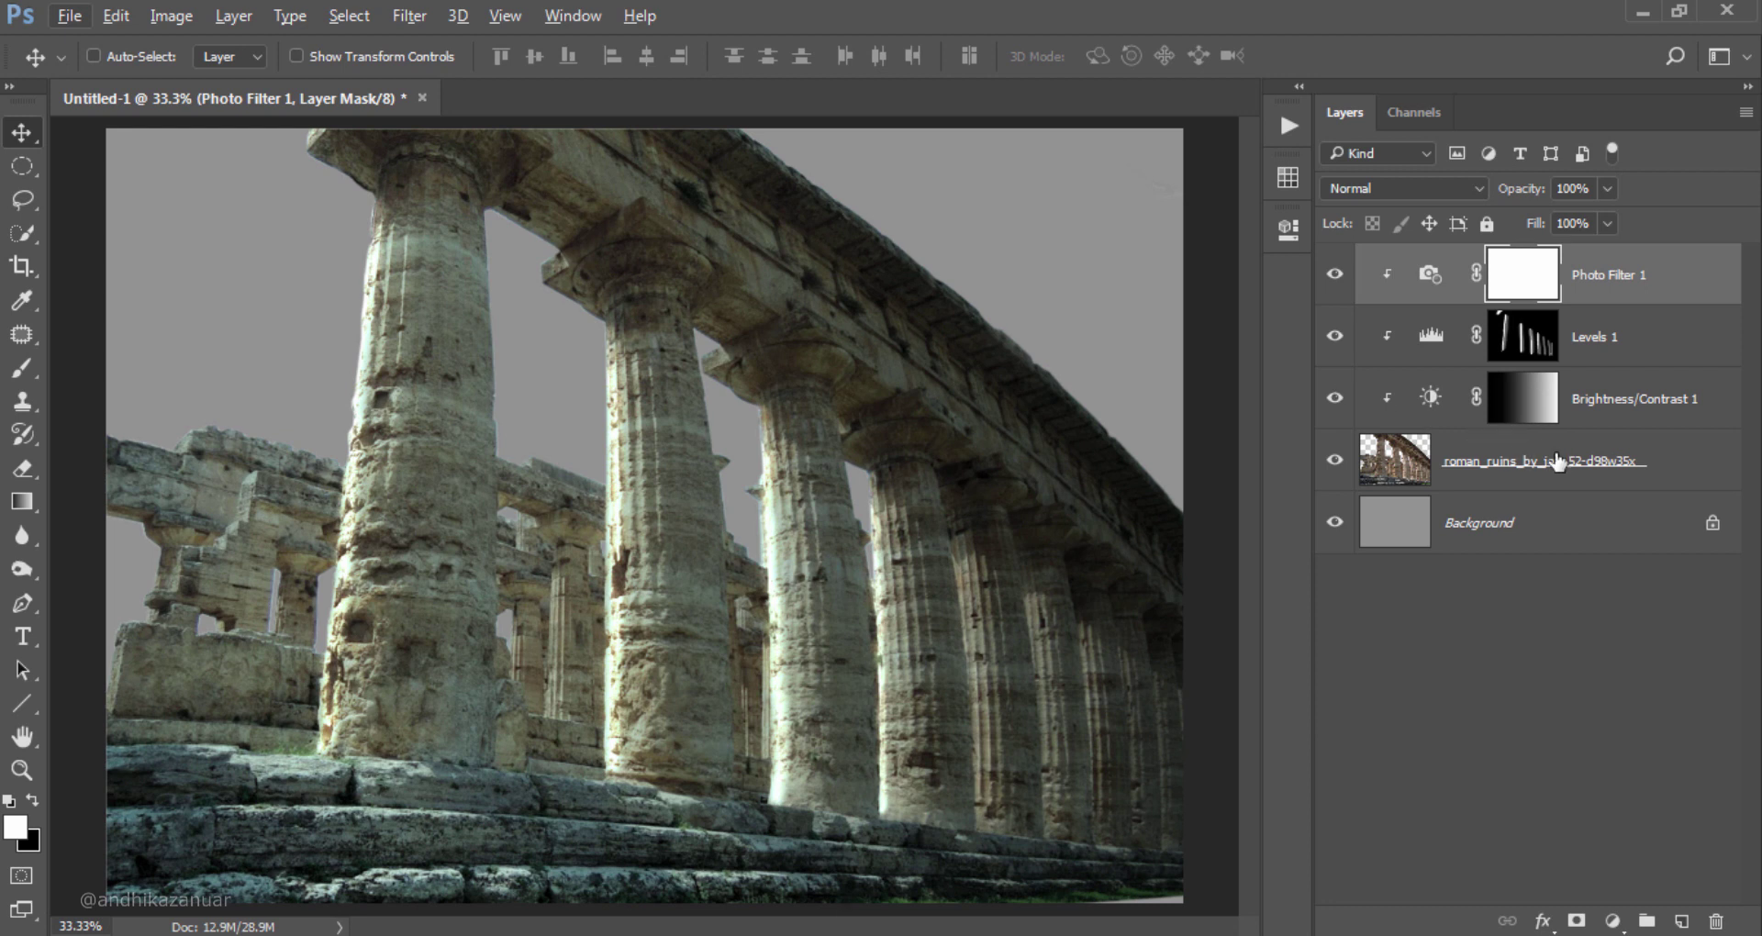
shift+click(1592, 464)
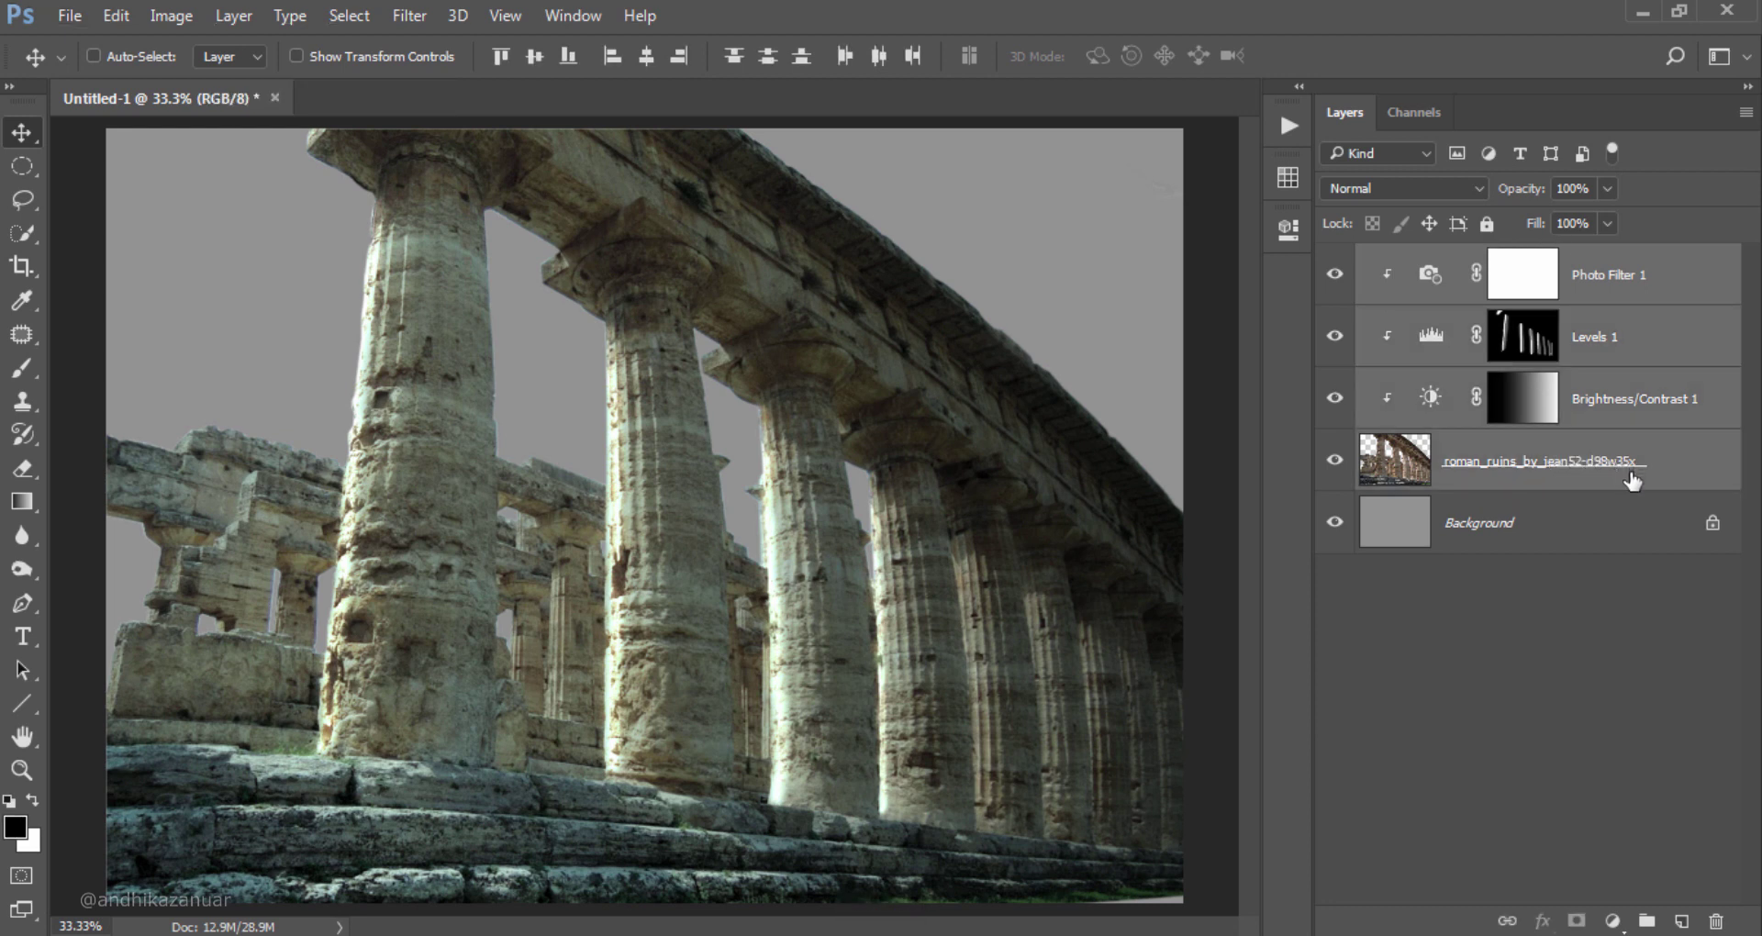
Step: Group the ruins layer and its three clipped adjustments as 'roman ruins', then select the group
right_click(1694, 457)
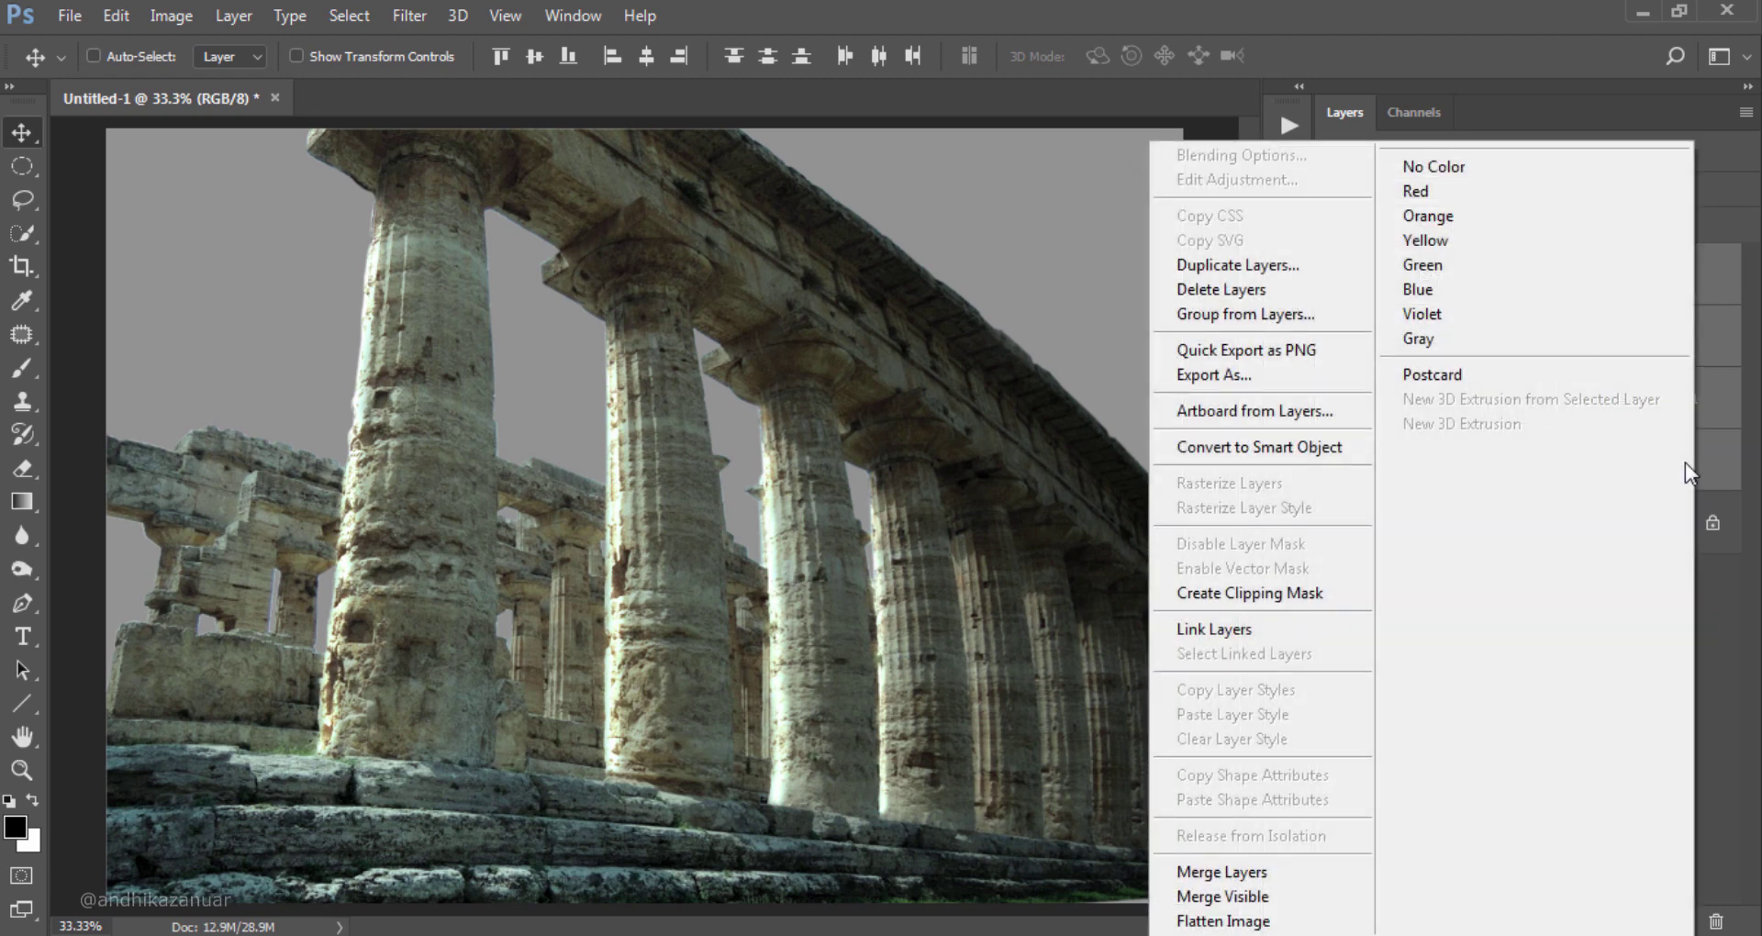
click(1342, 327)
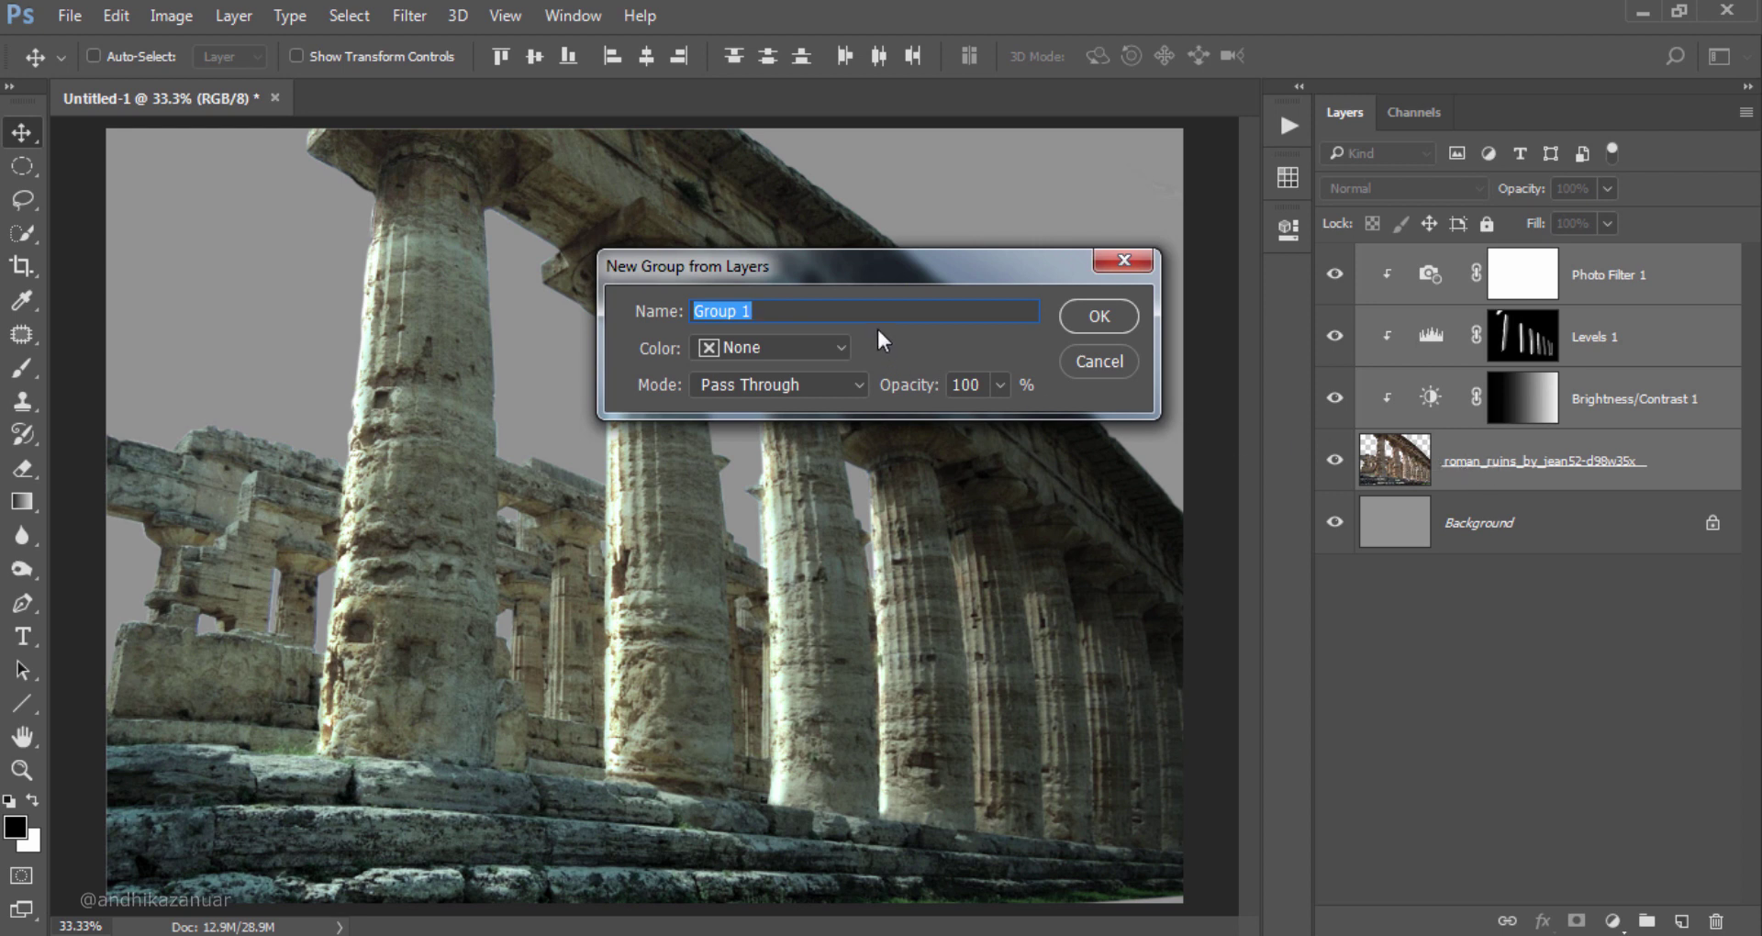
text(roman)
text( ruin)
text(s)
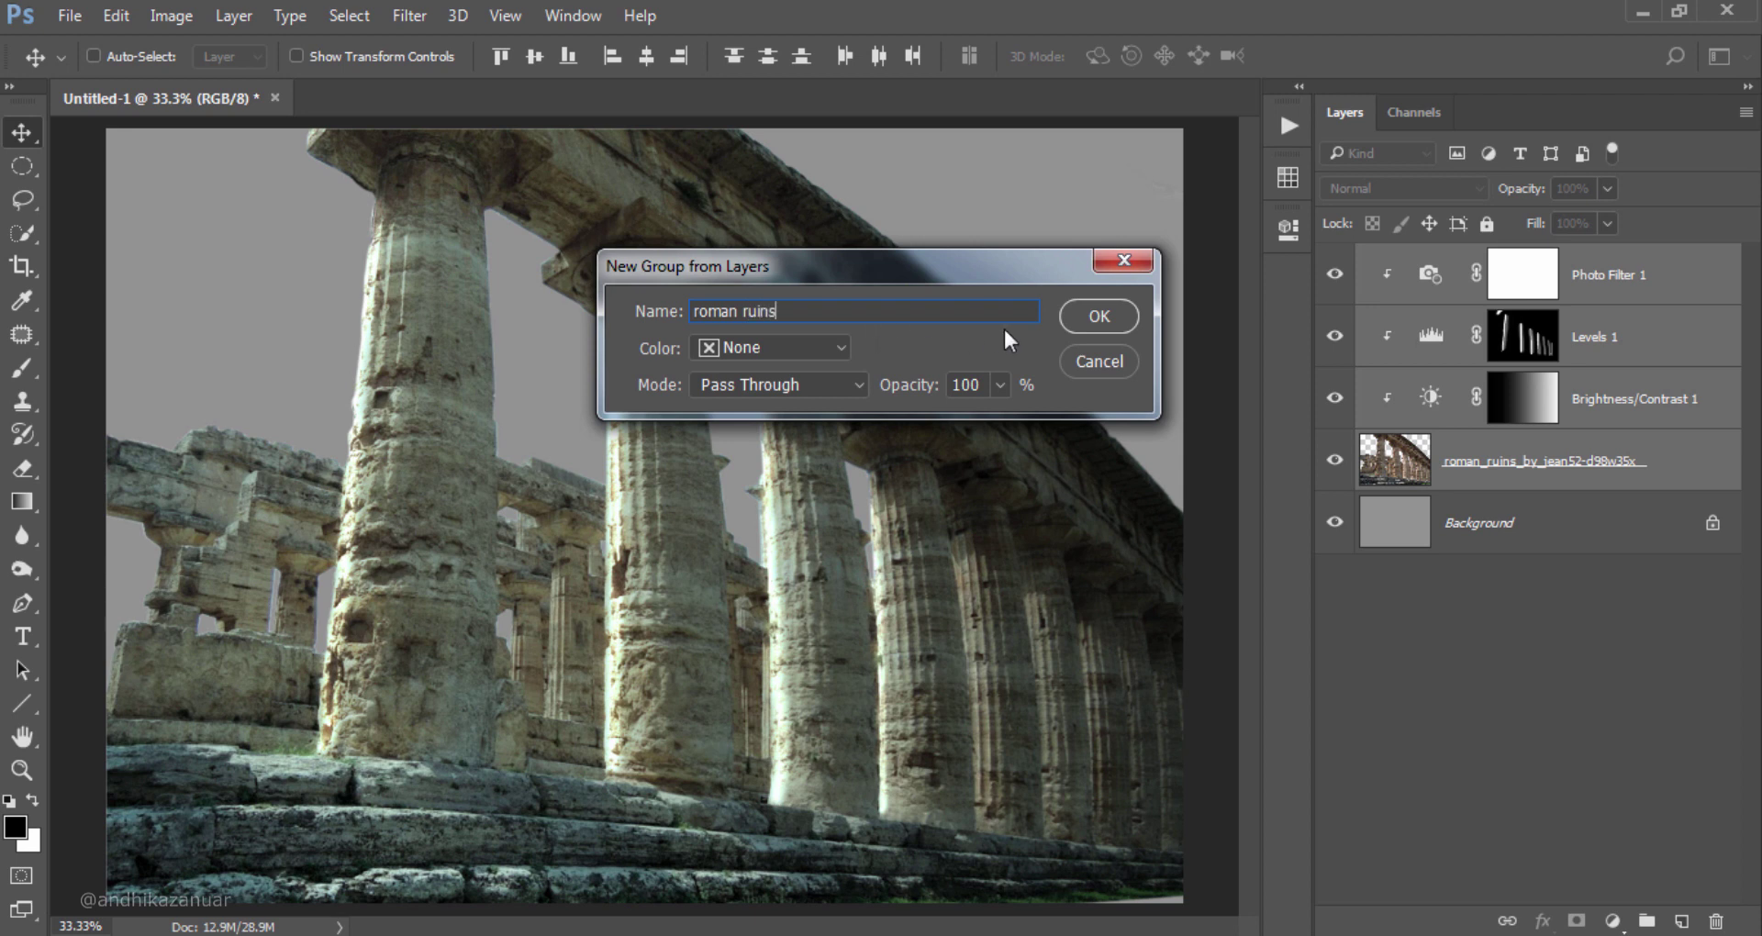
click(1099, 316)
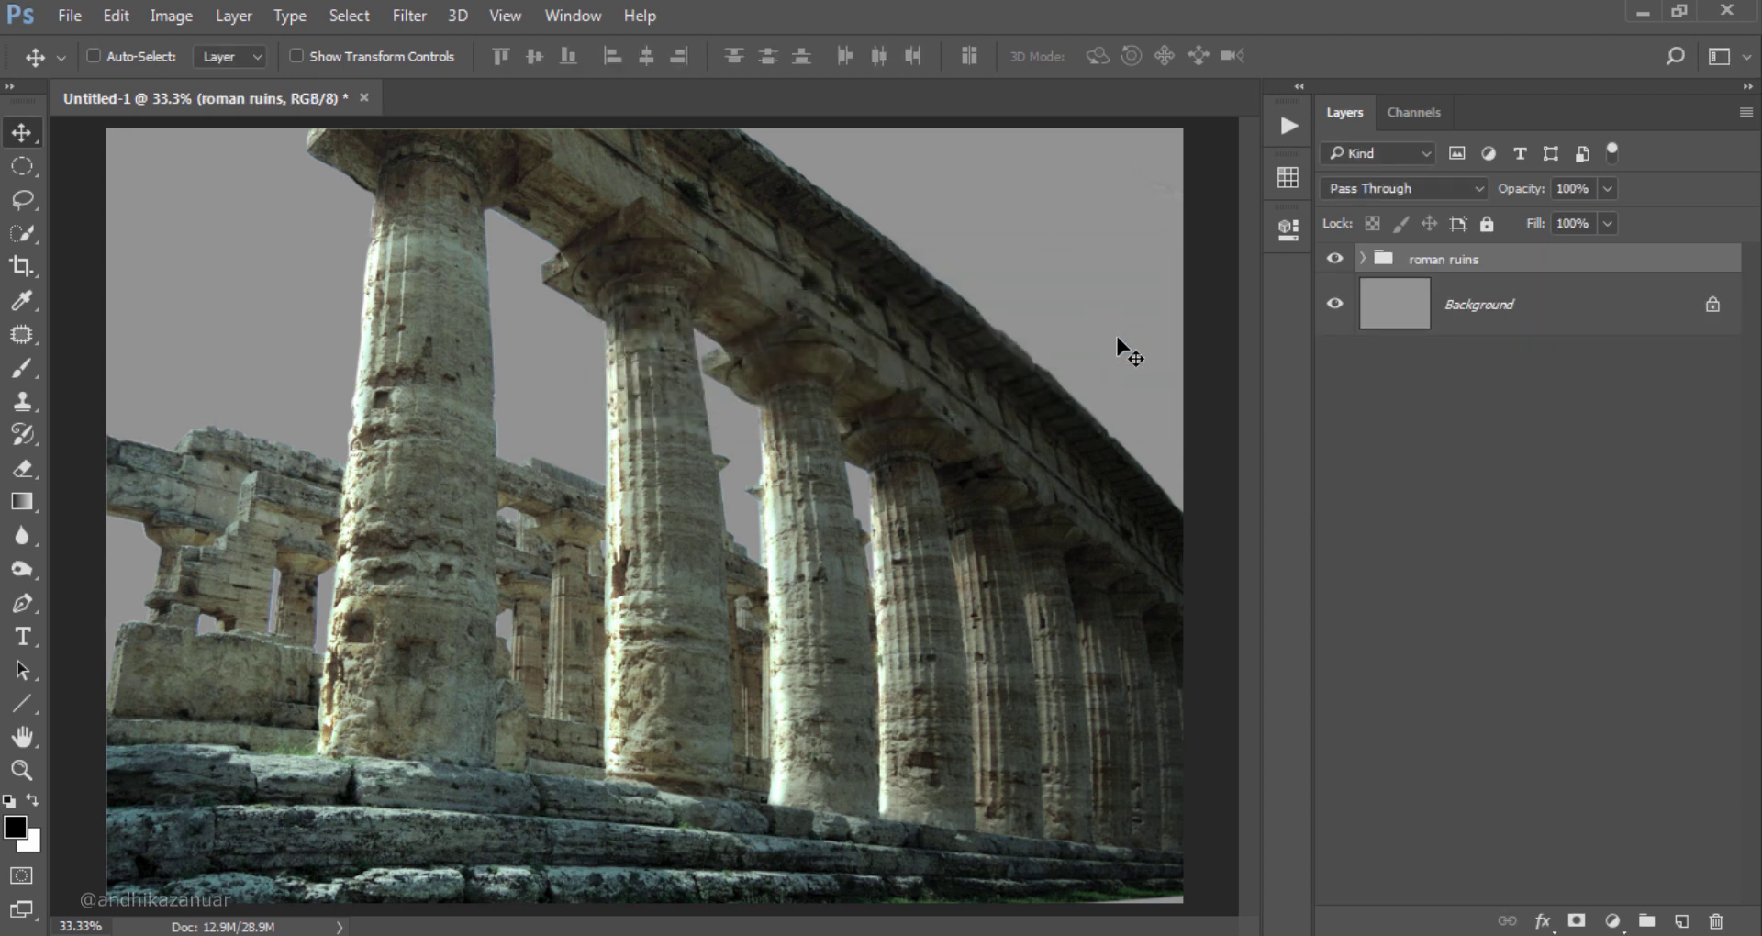
click(1418, 424)
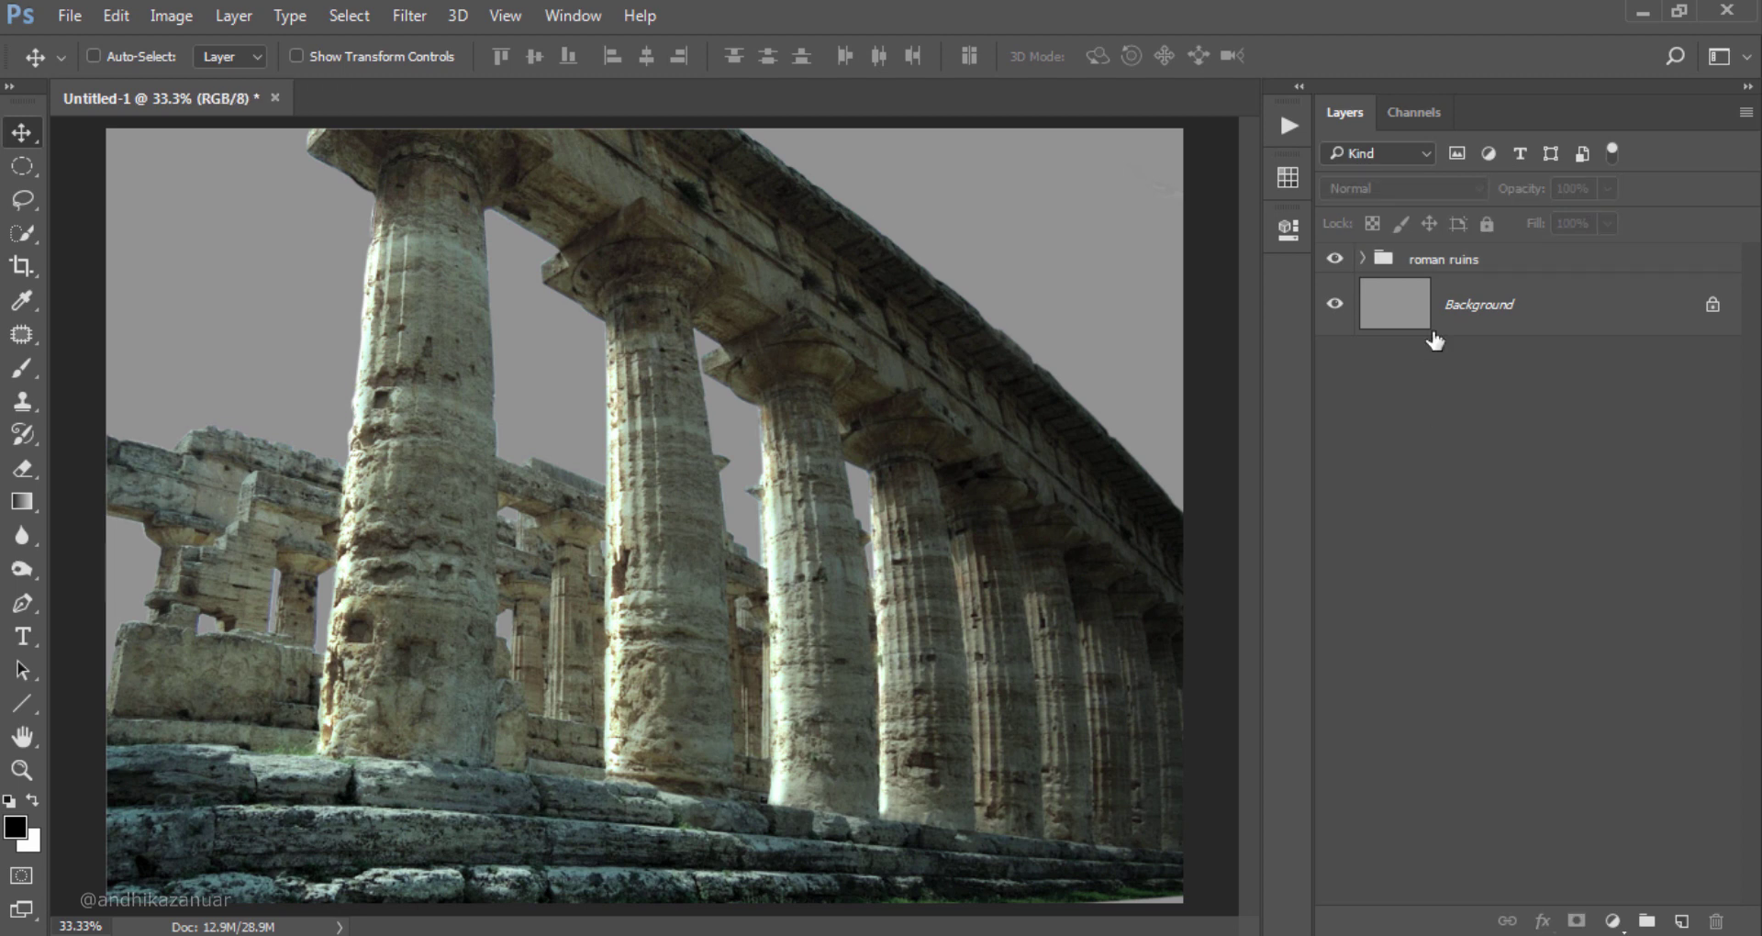
click(1448, 263)
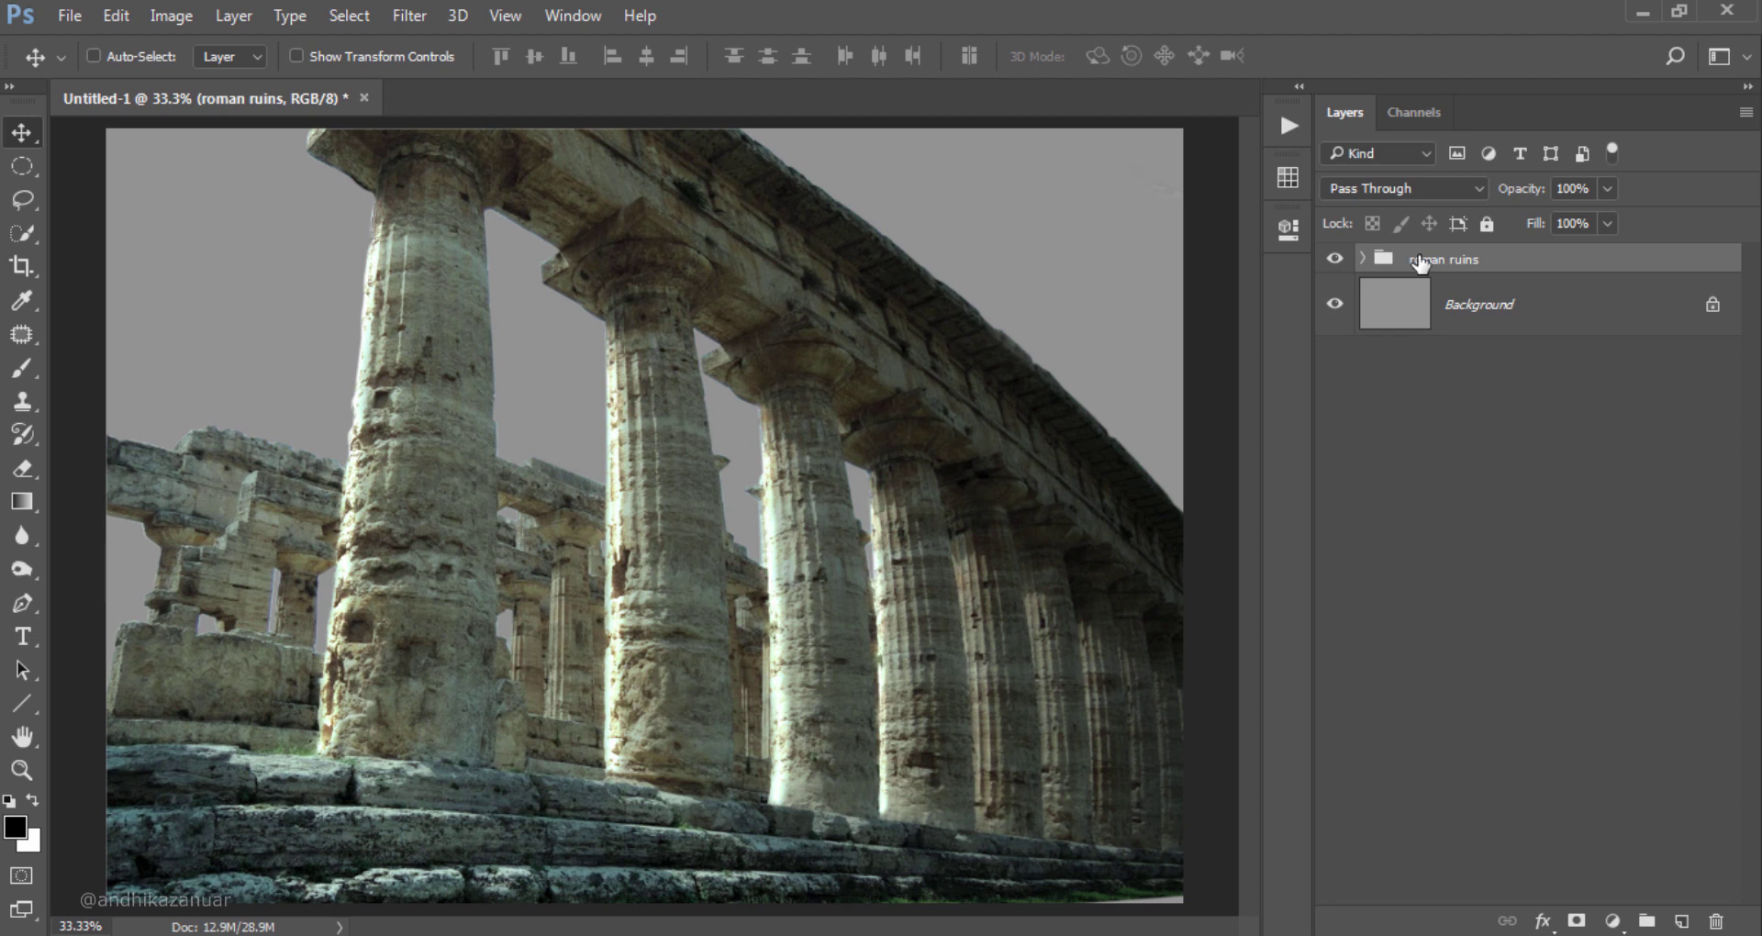
Step: Place the white dress stock image into the composite
click(69, 16)
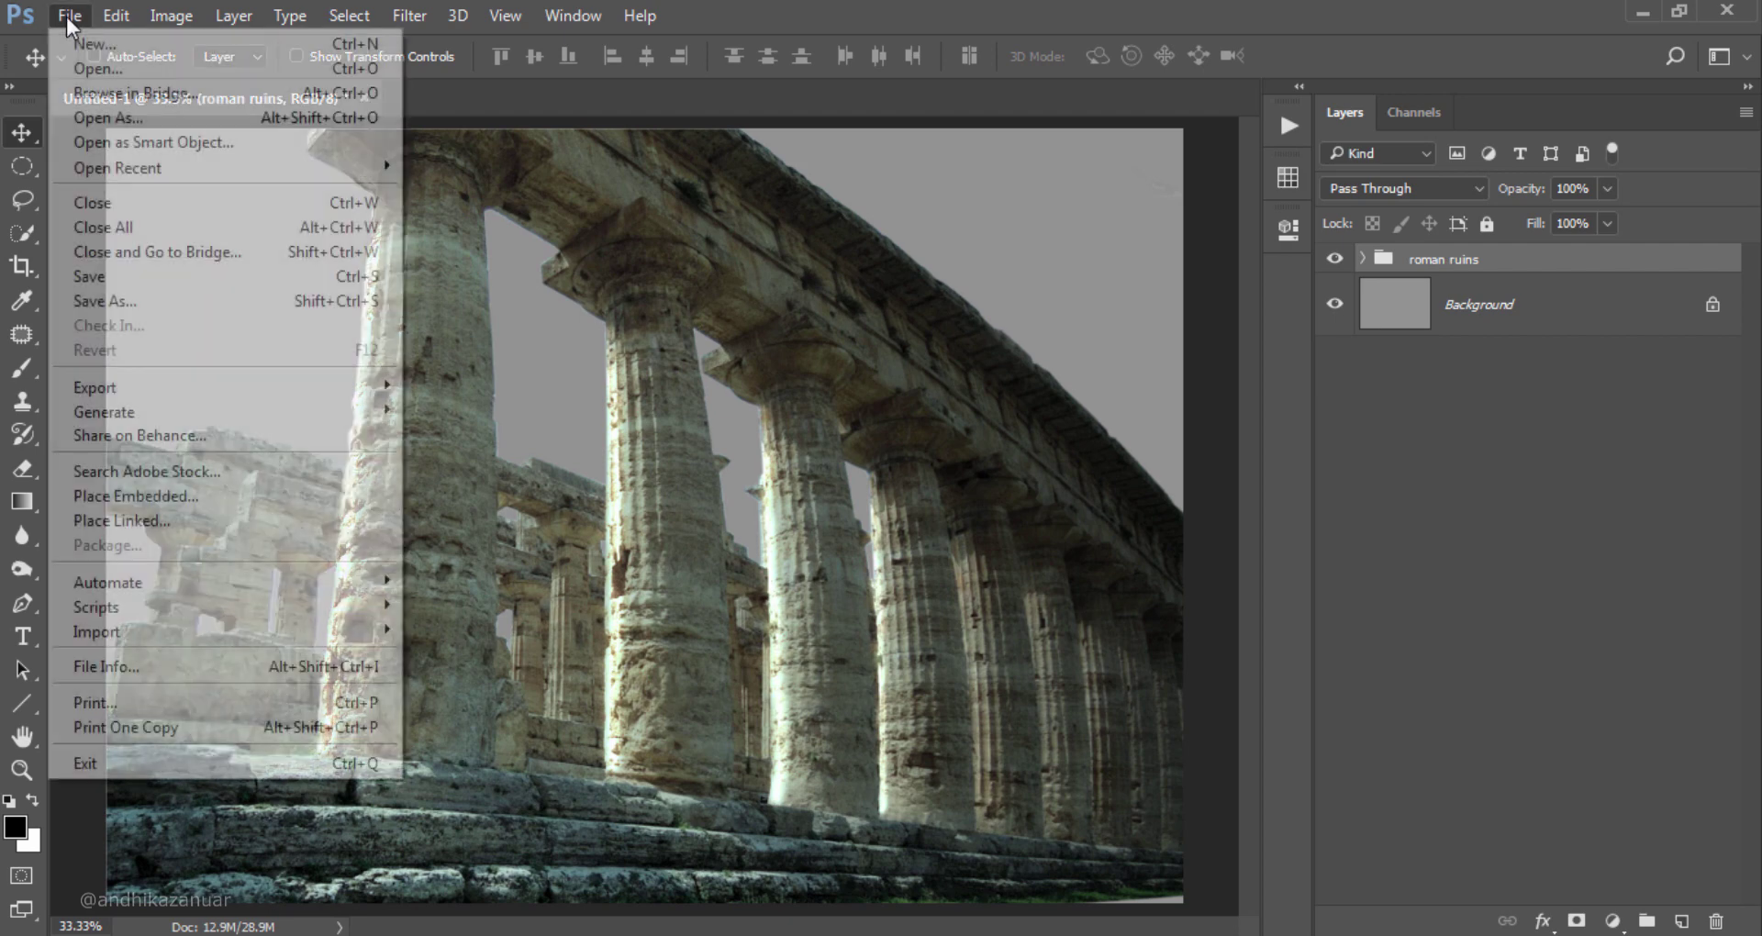
click(98, 66)
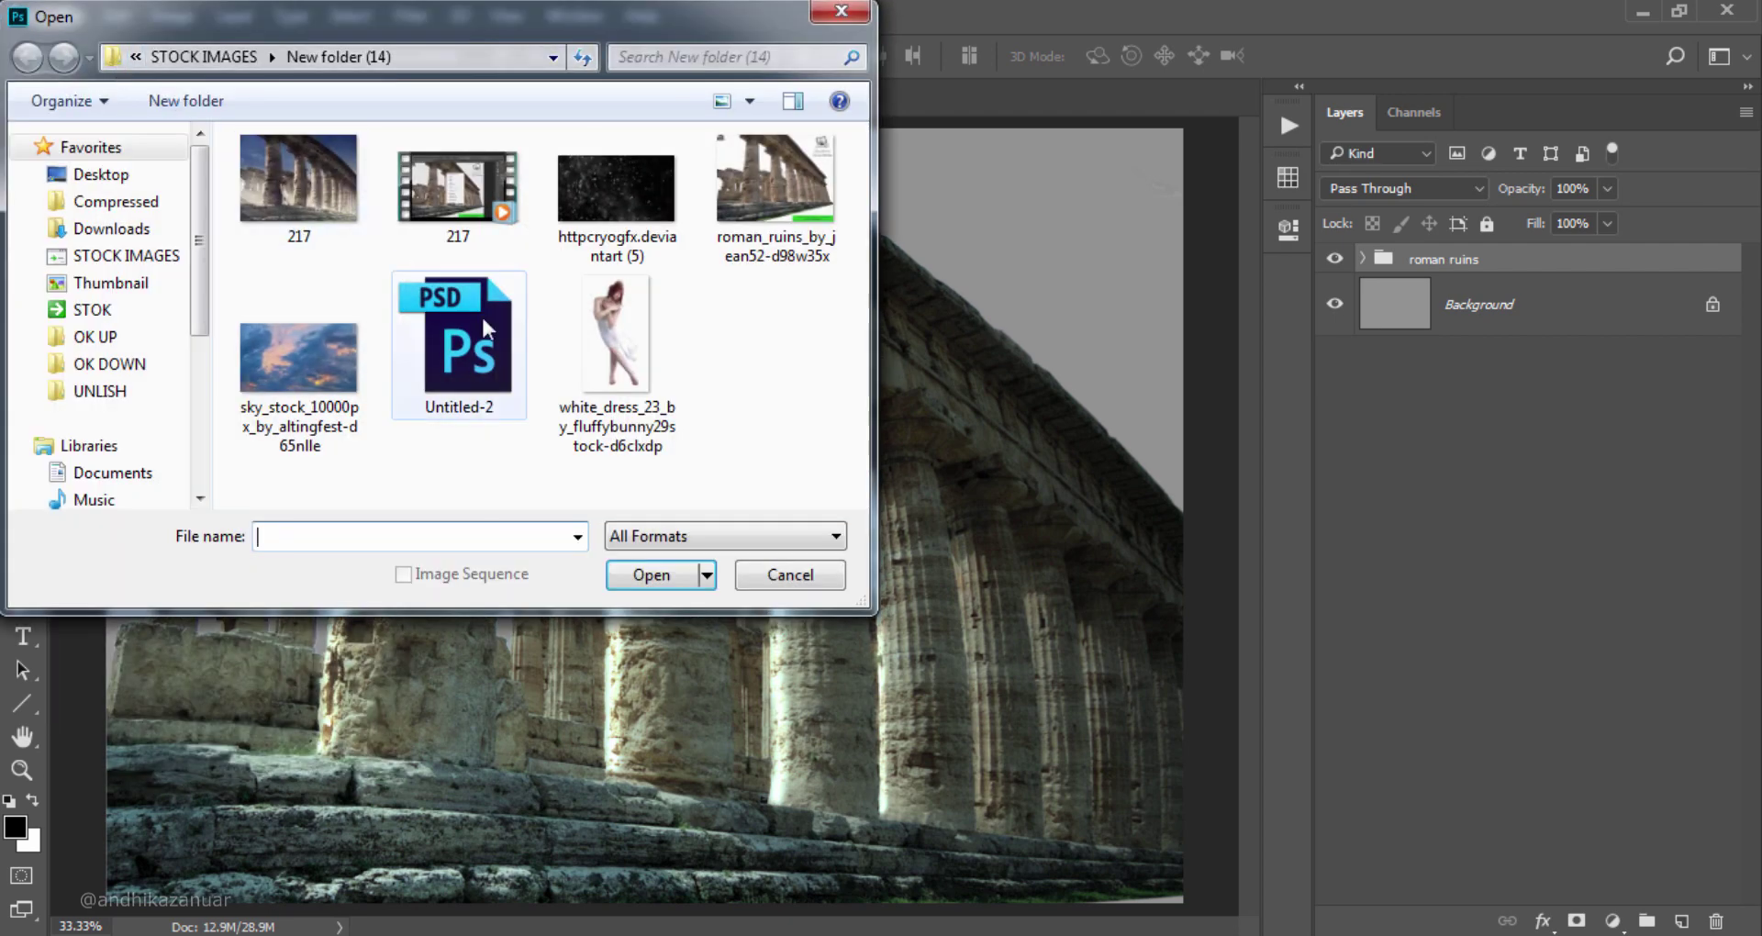
click(576, 383)
click(665, 578)
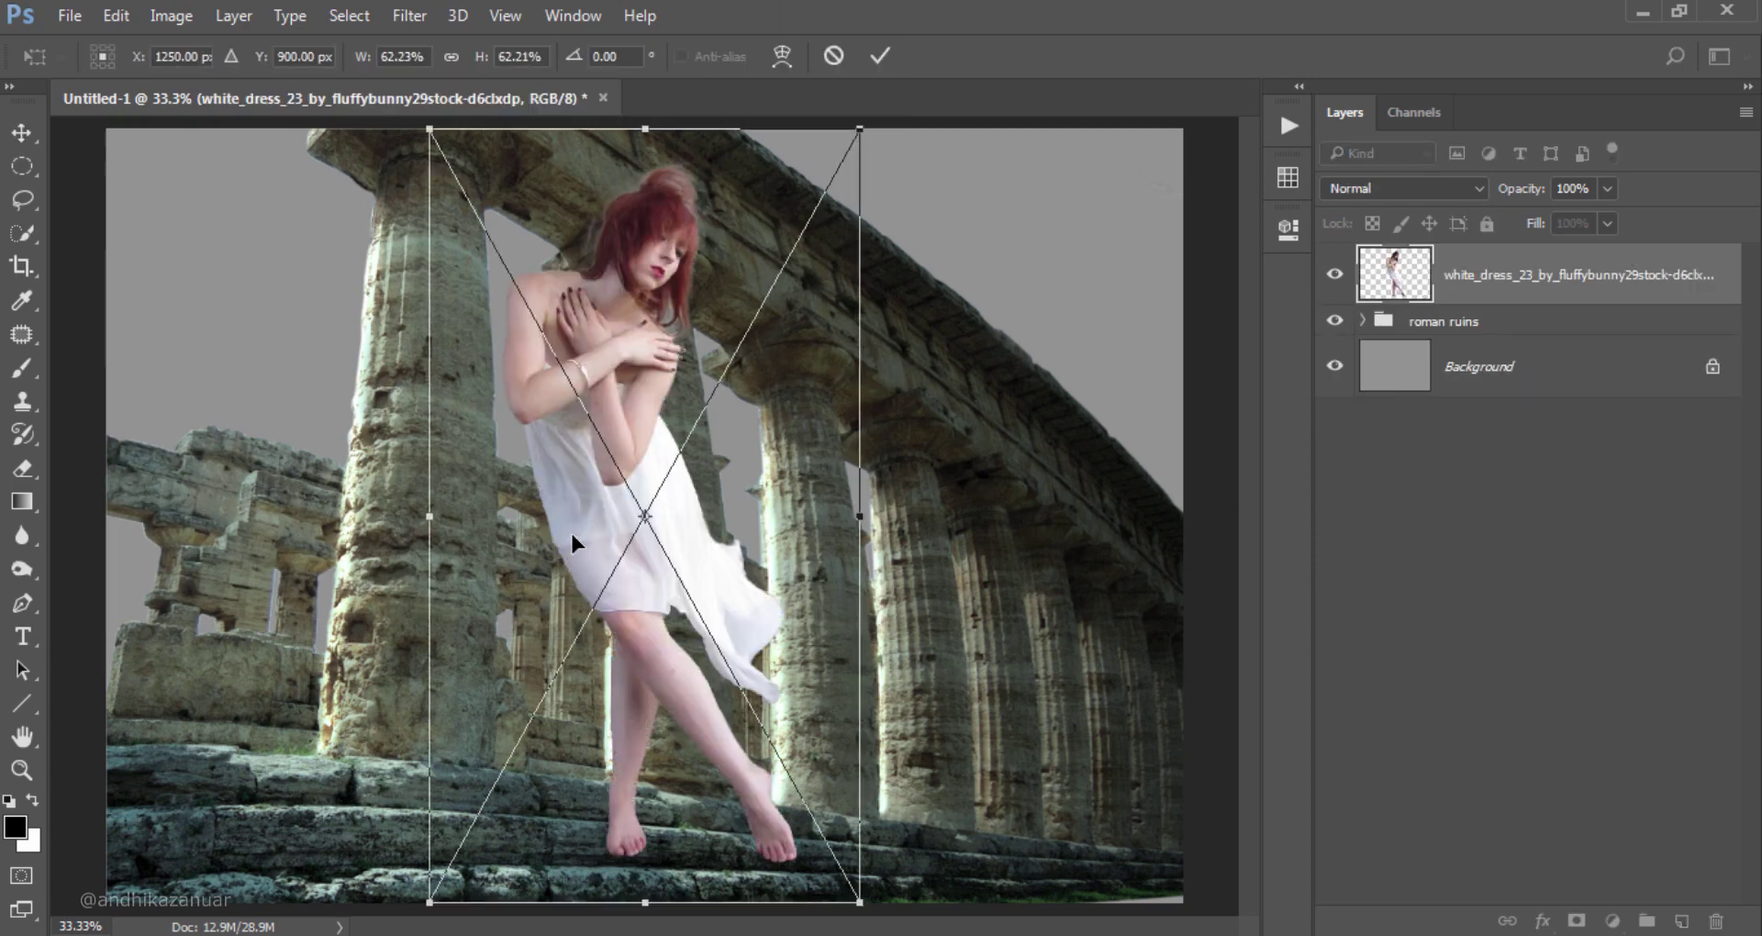
Step: Scale the woman to about 27.6% and position her on the steps by the left column
drag(858, 131, 608, 579)
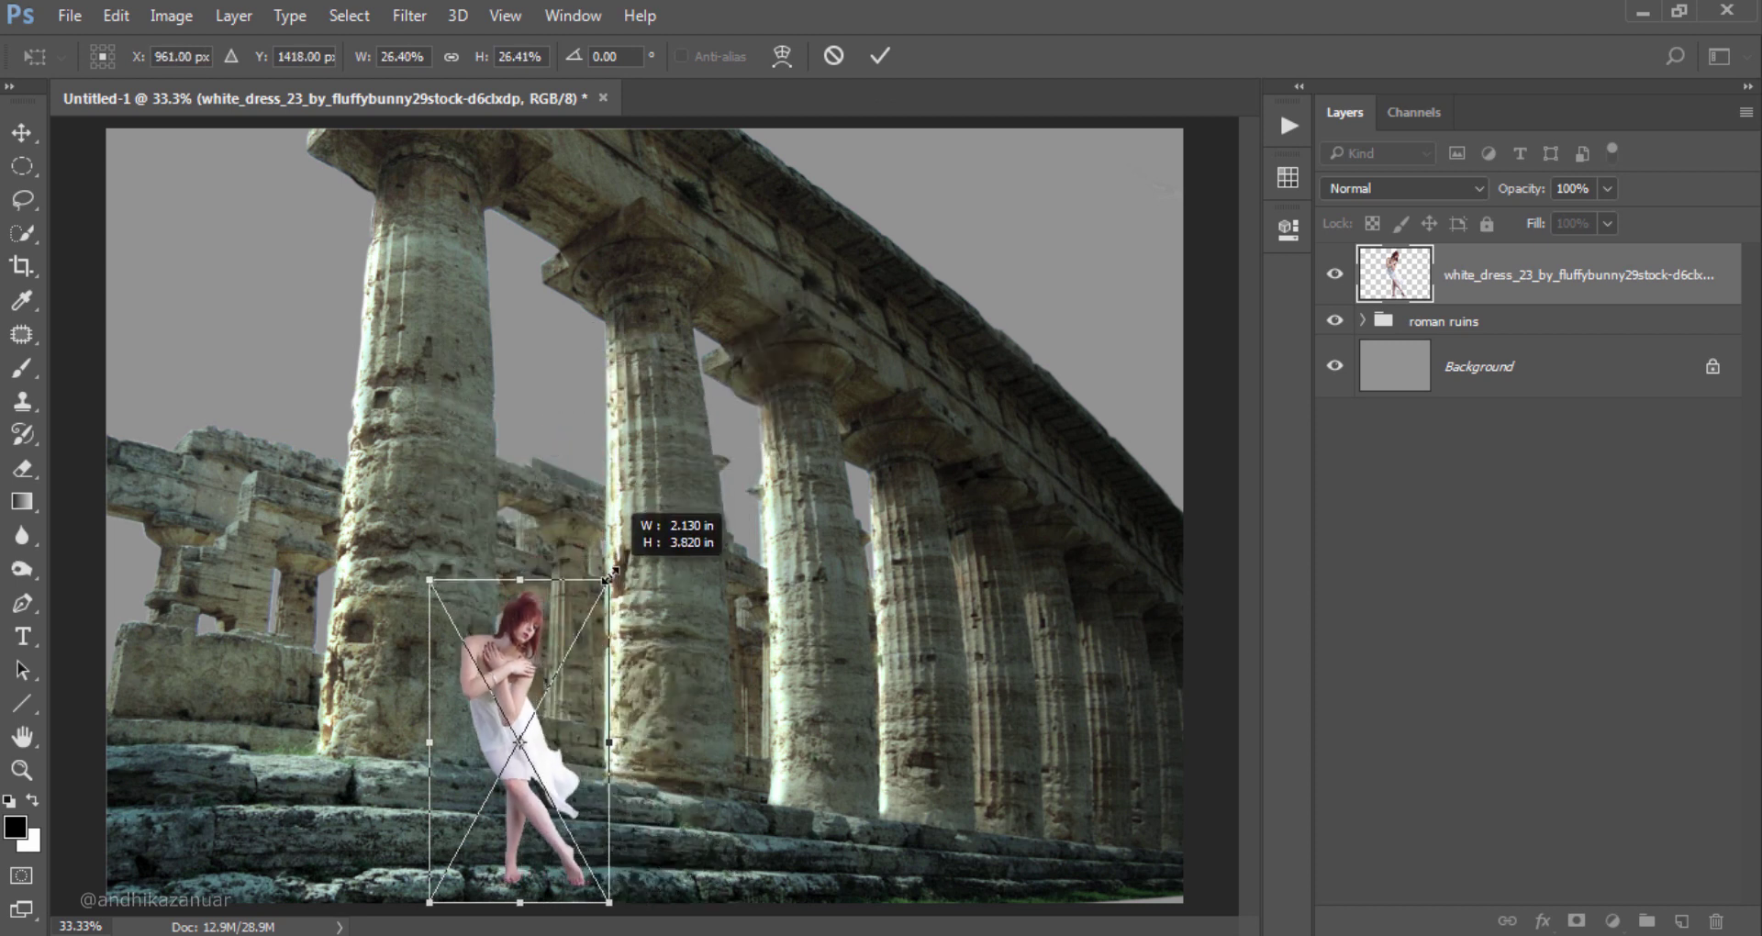
mouse_move(503, 658)
mouse_down()
mouse_move(517, 565)
mouse_move(485, 549)
mouse_up()
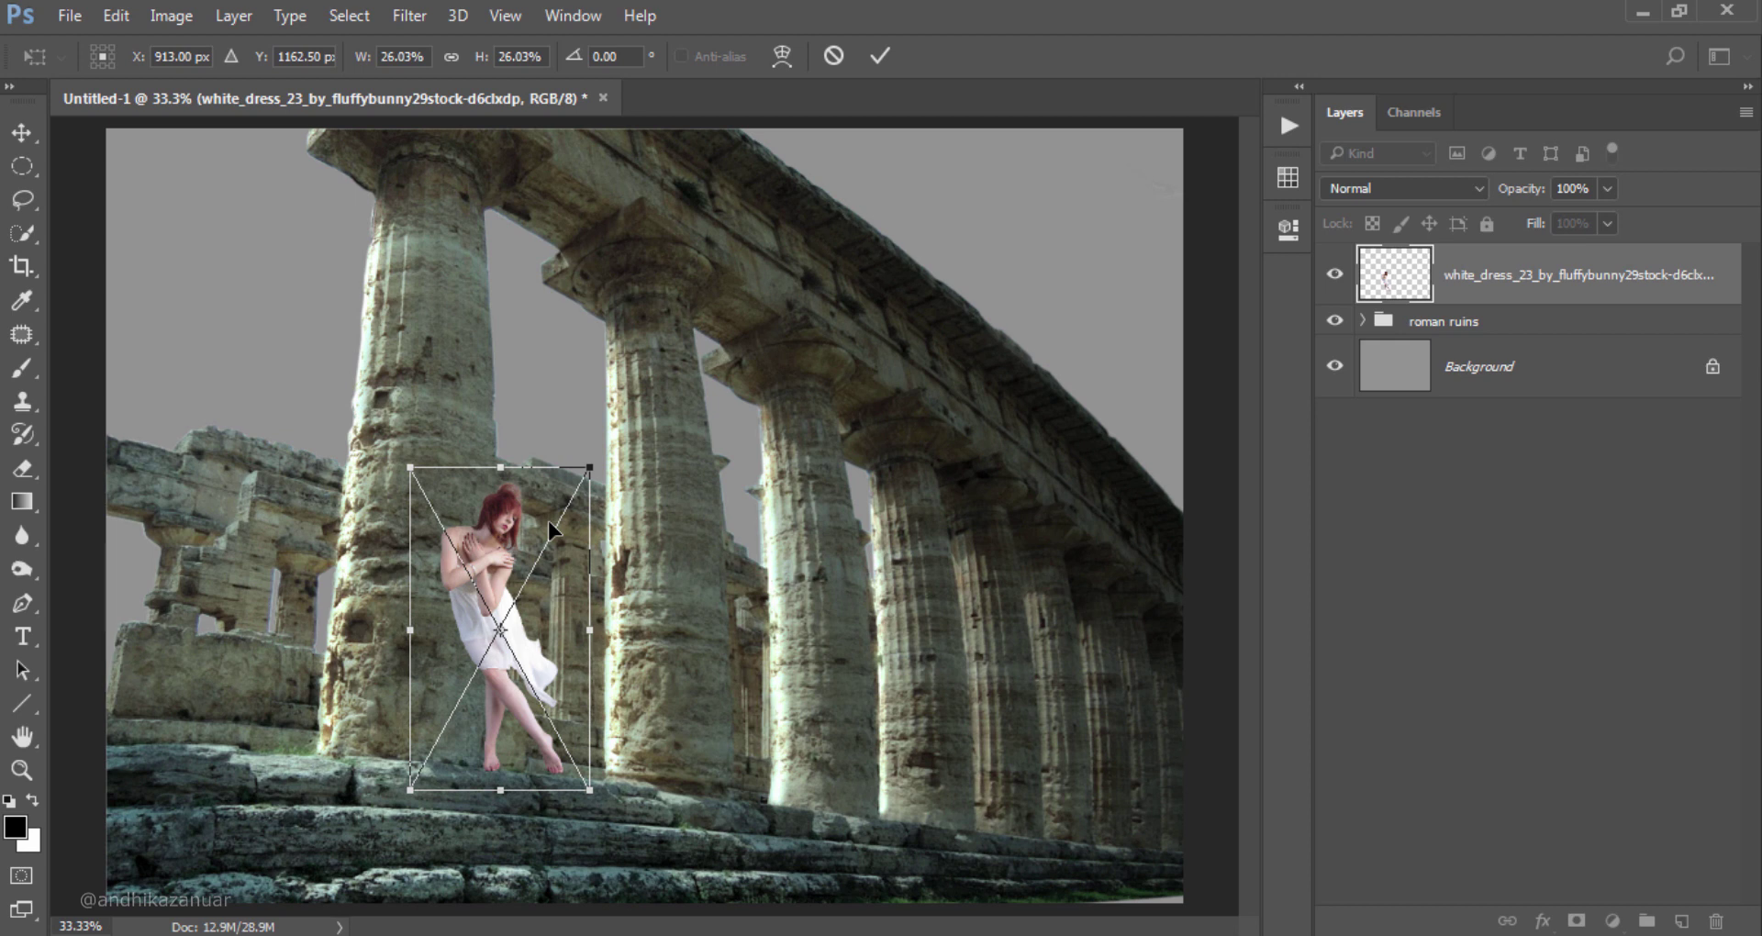
drag(589, 467, 602, 449)
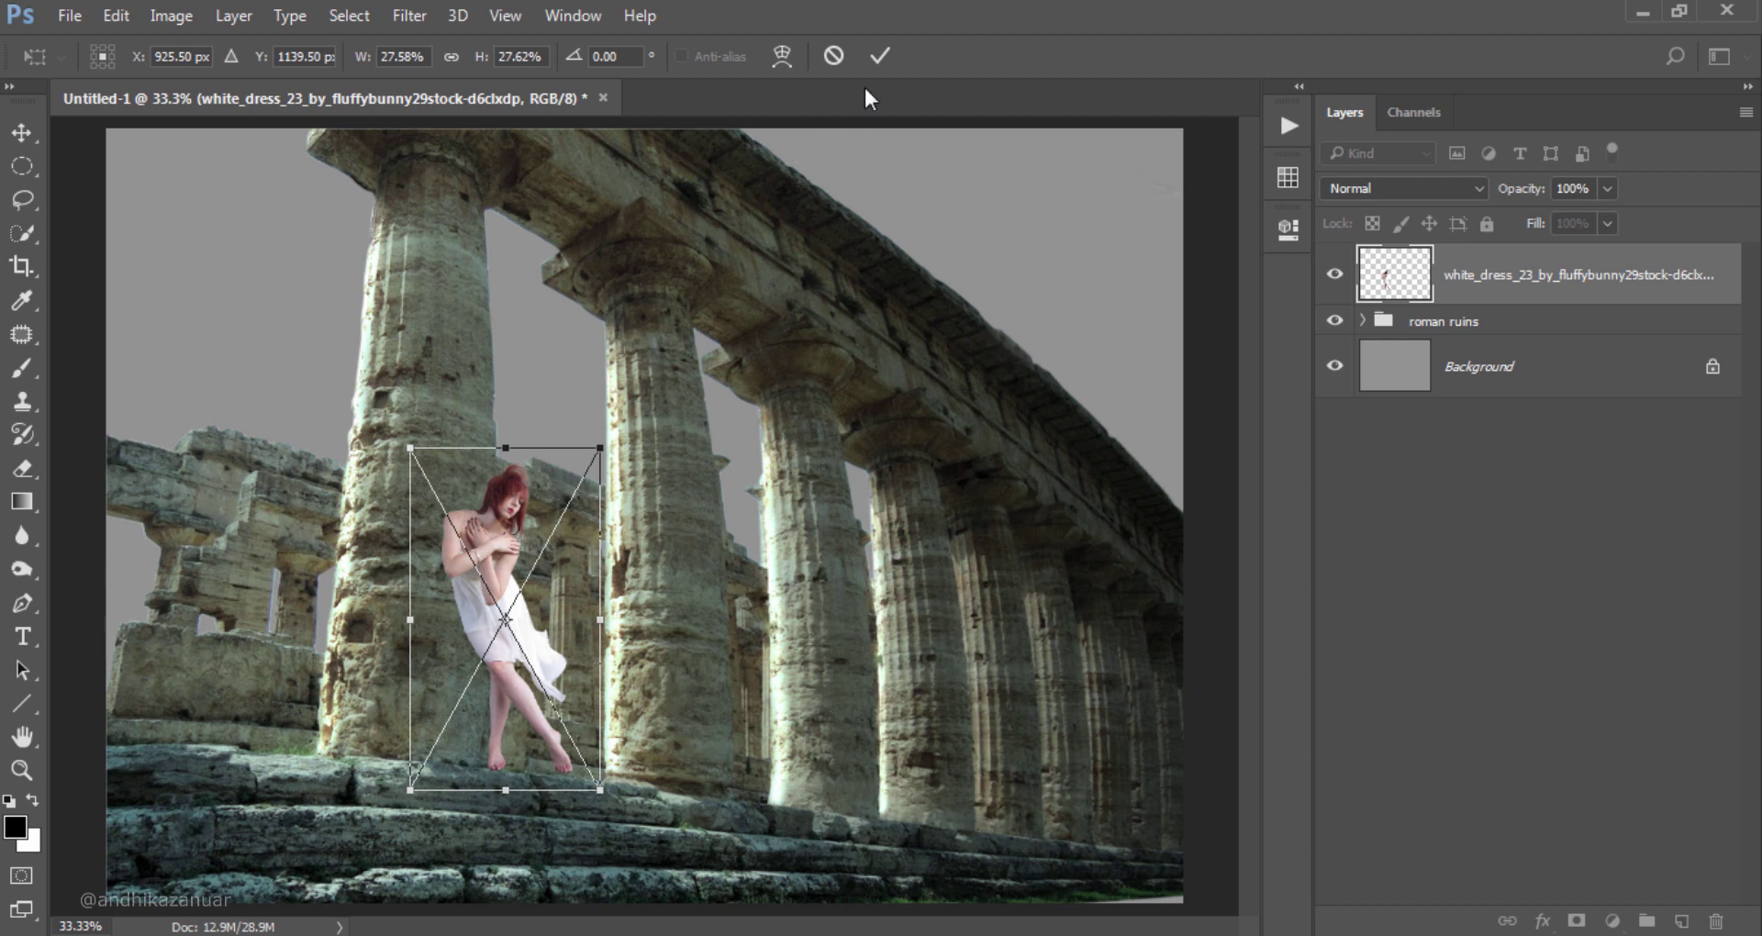
click(879, 56)
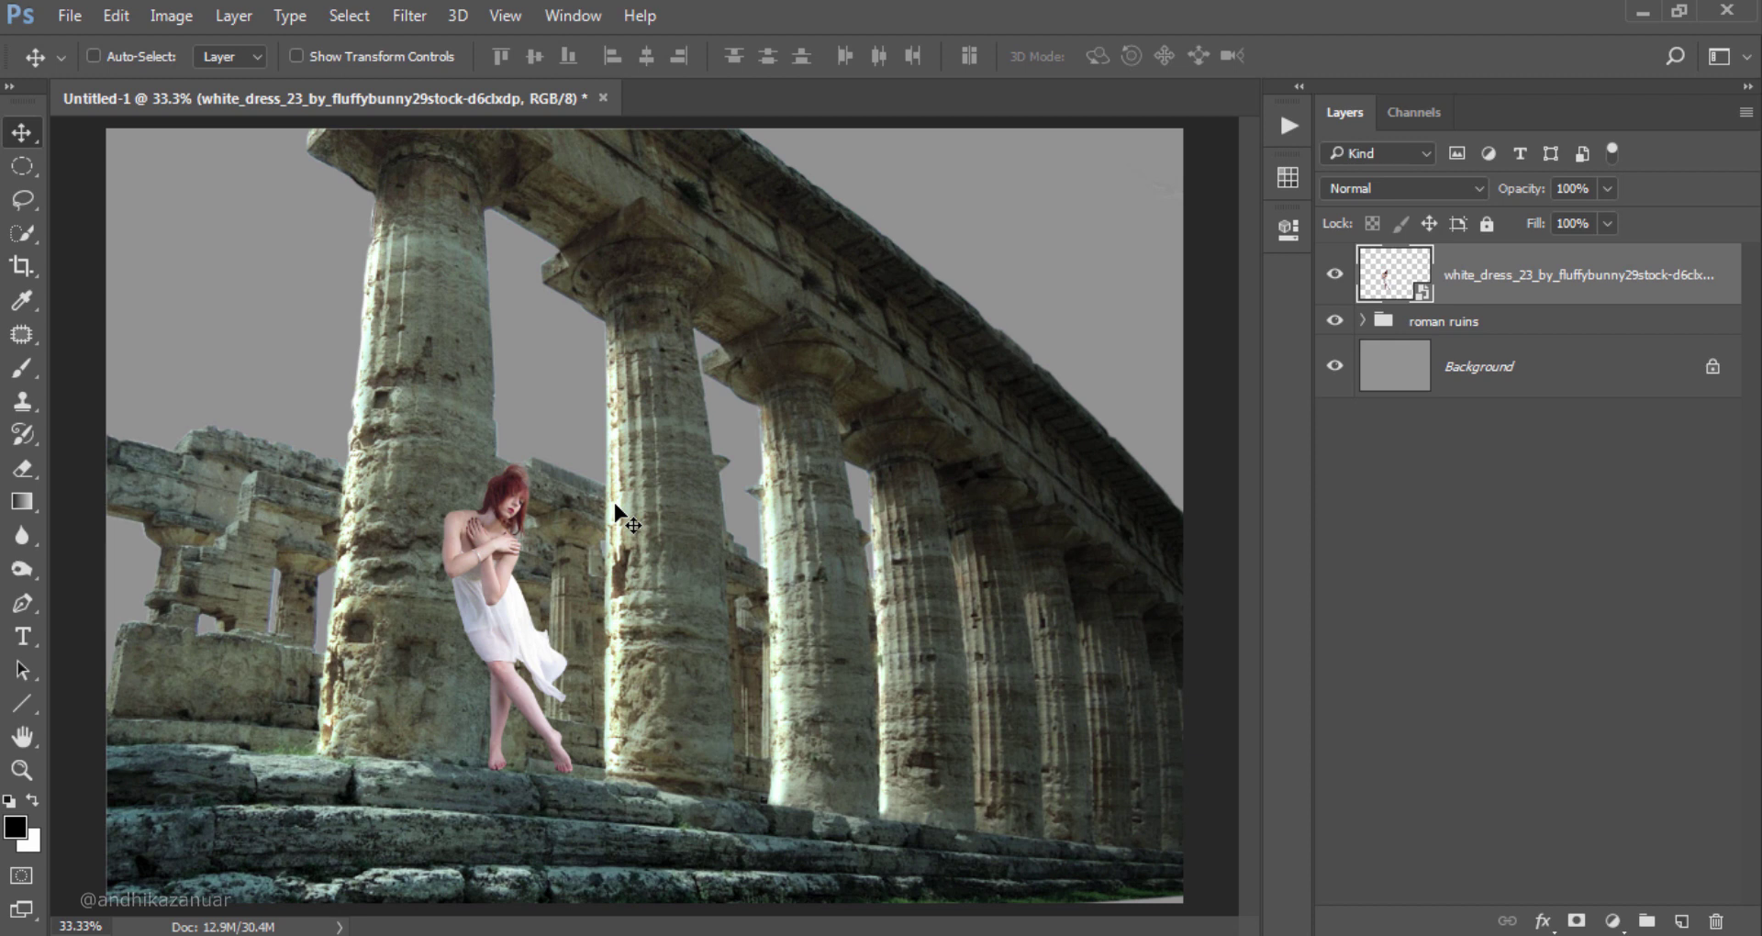
key(shift+Left)
key(shift+Left)
key(shift+Left)
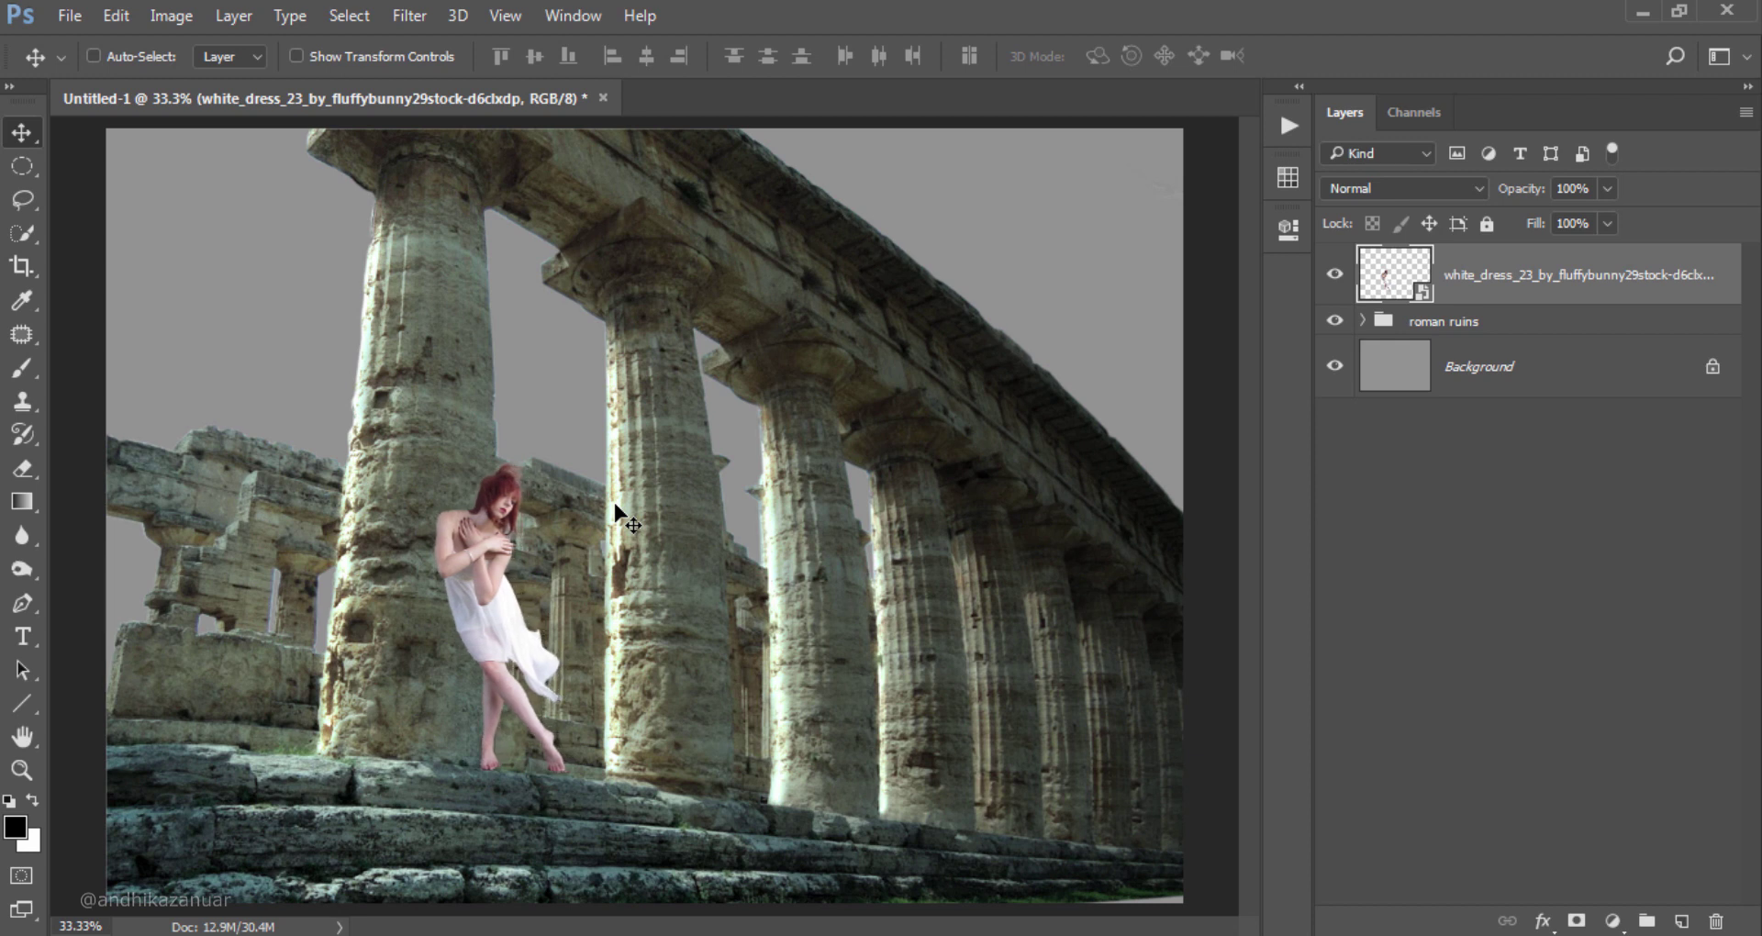
key(shift+Left)
key(Left)
key(Left)
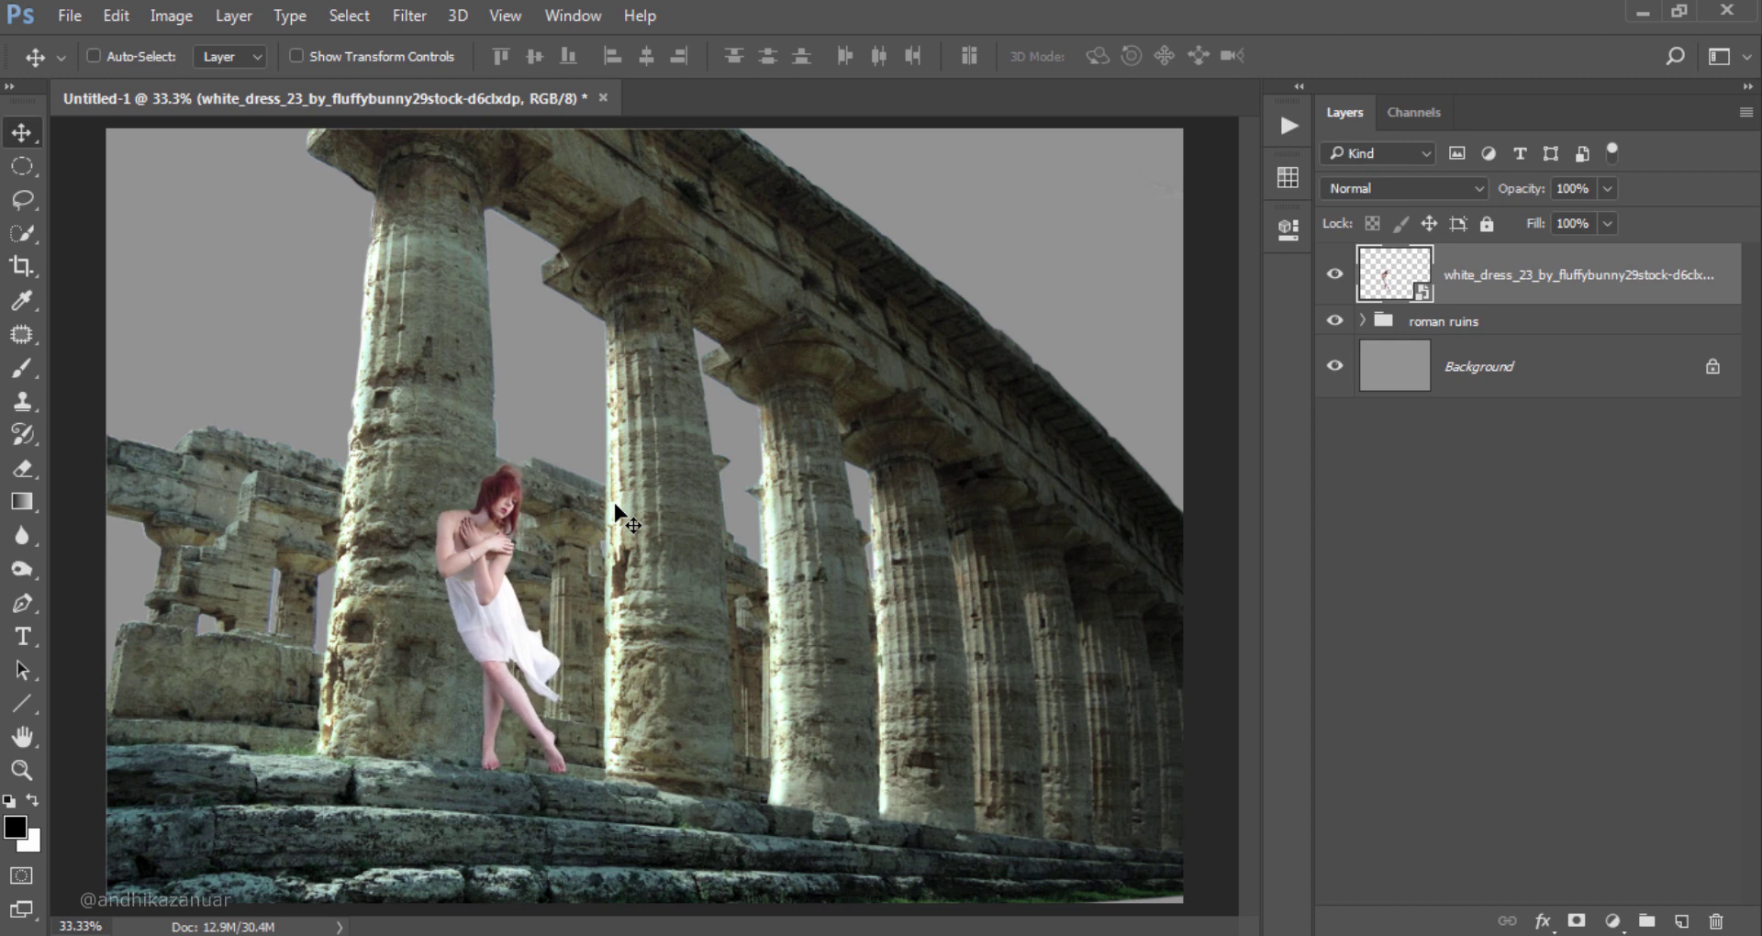
key(Left)
key(Left)
key(Left)
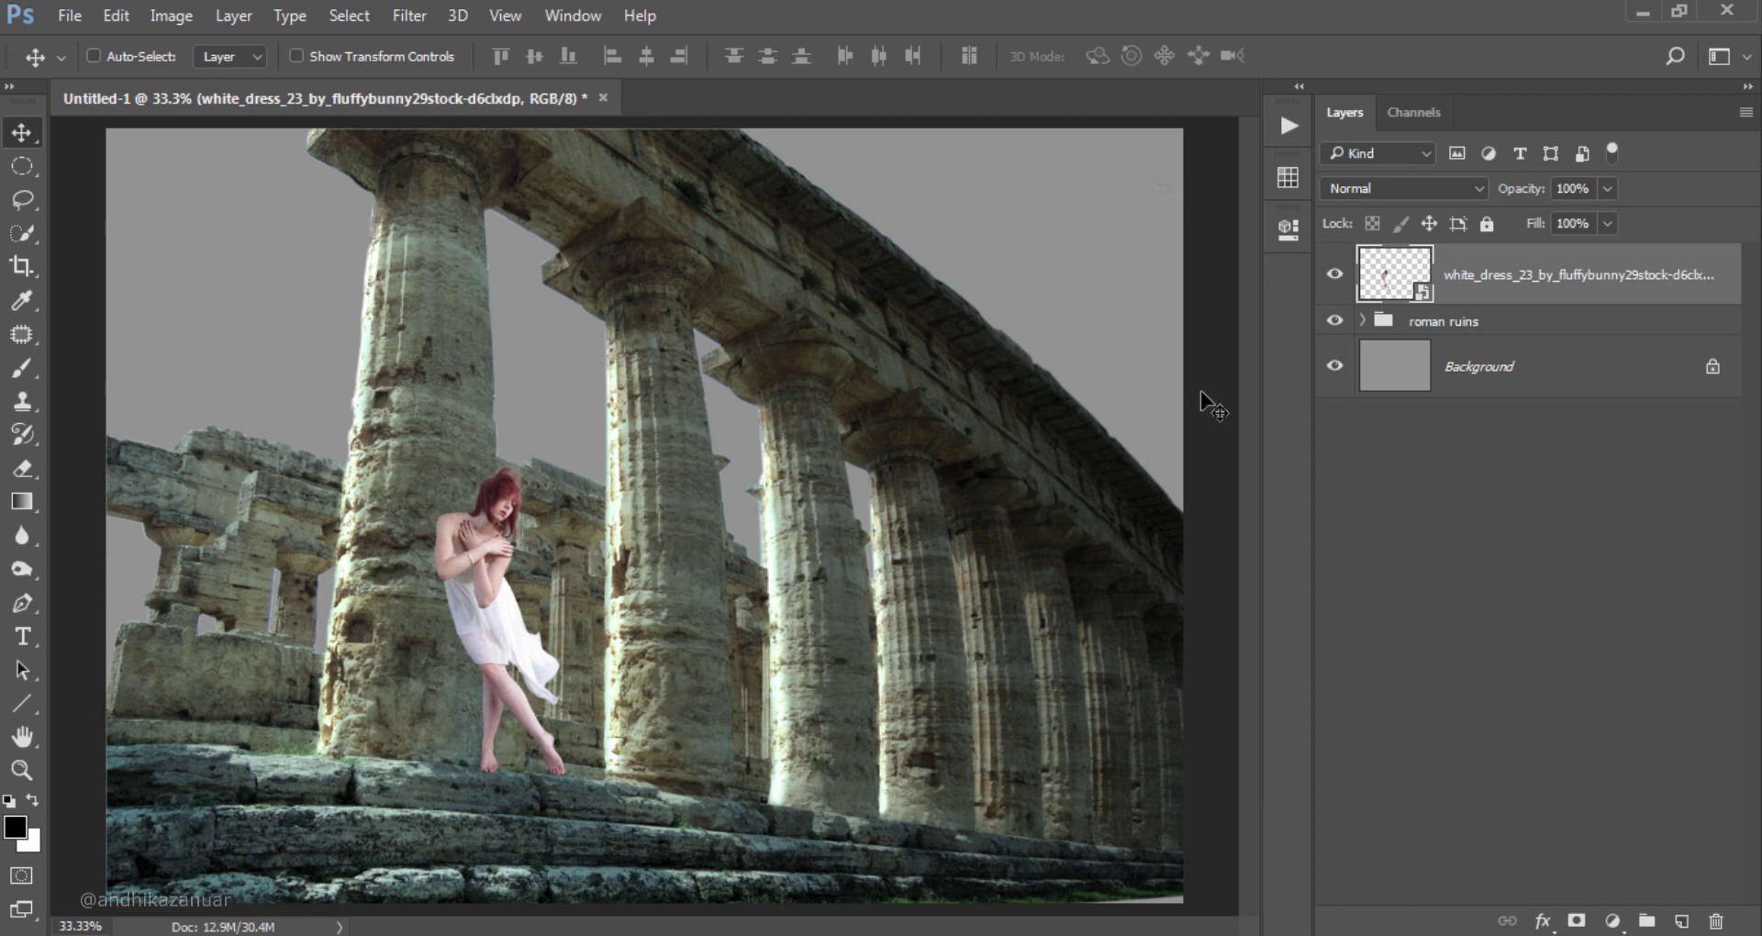
right_click(1649, 283)
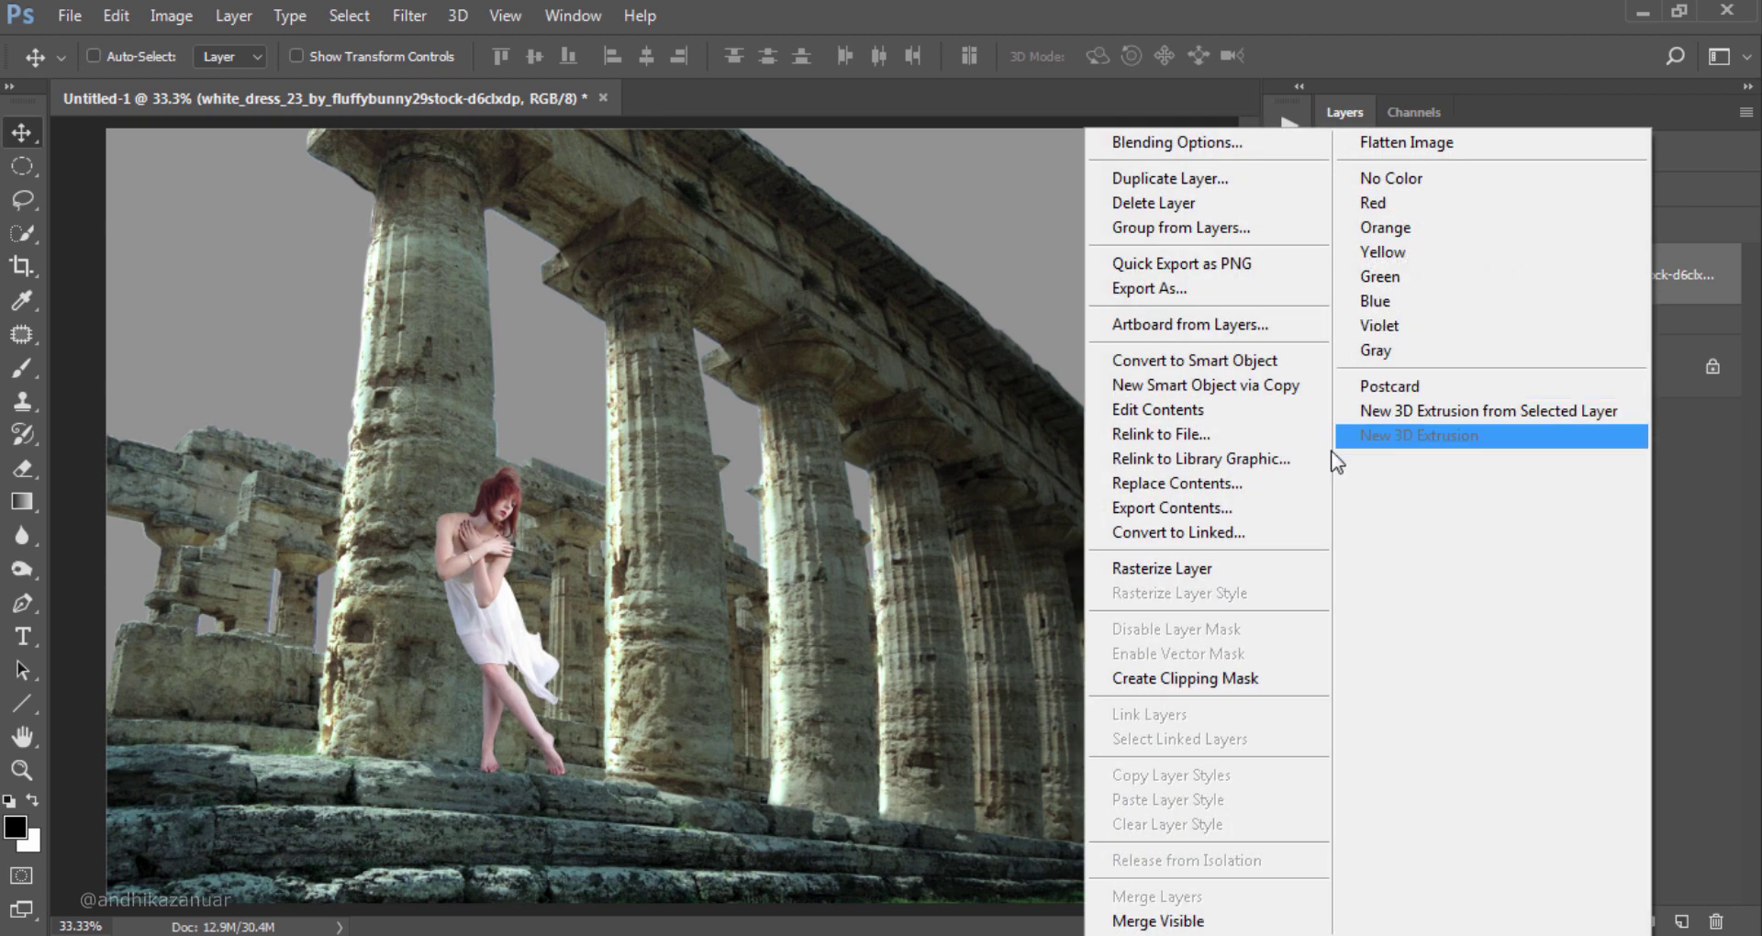
Step: Rasterize the woman layer and slightly deepen her shadows with Levels
click(1198, 567)
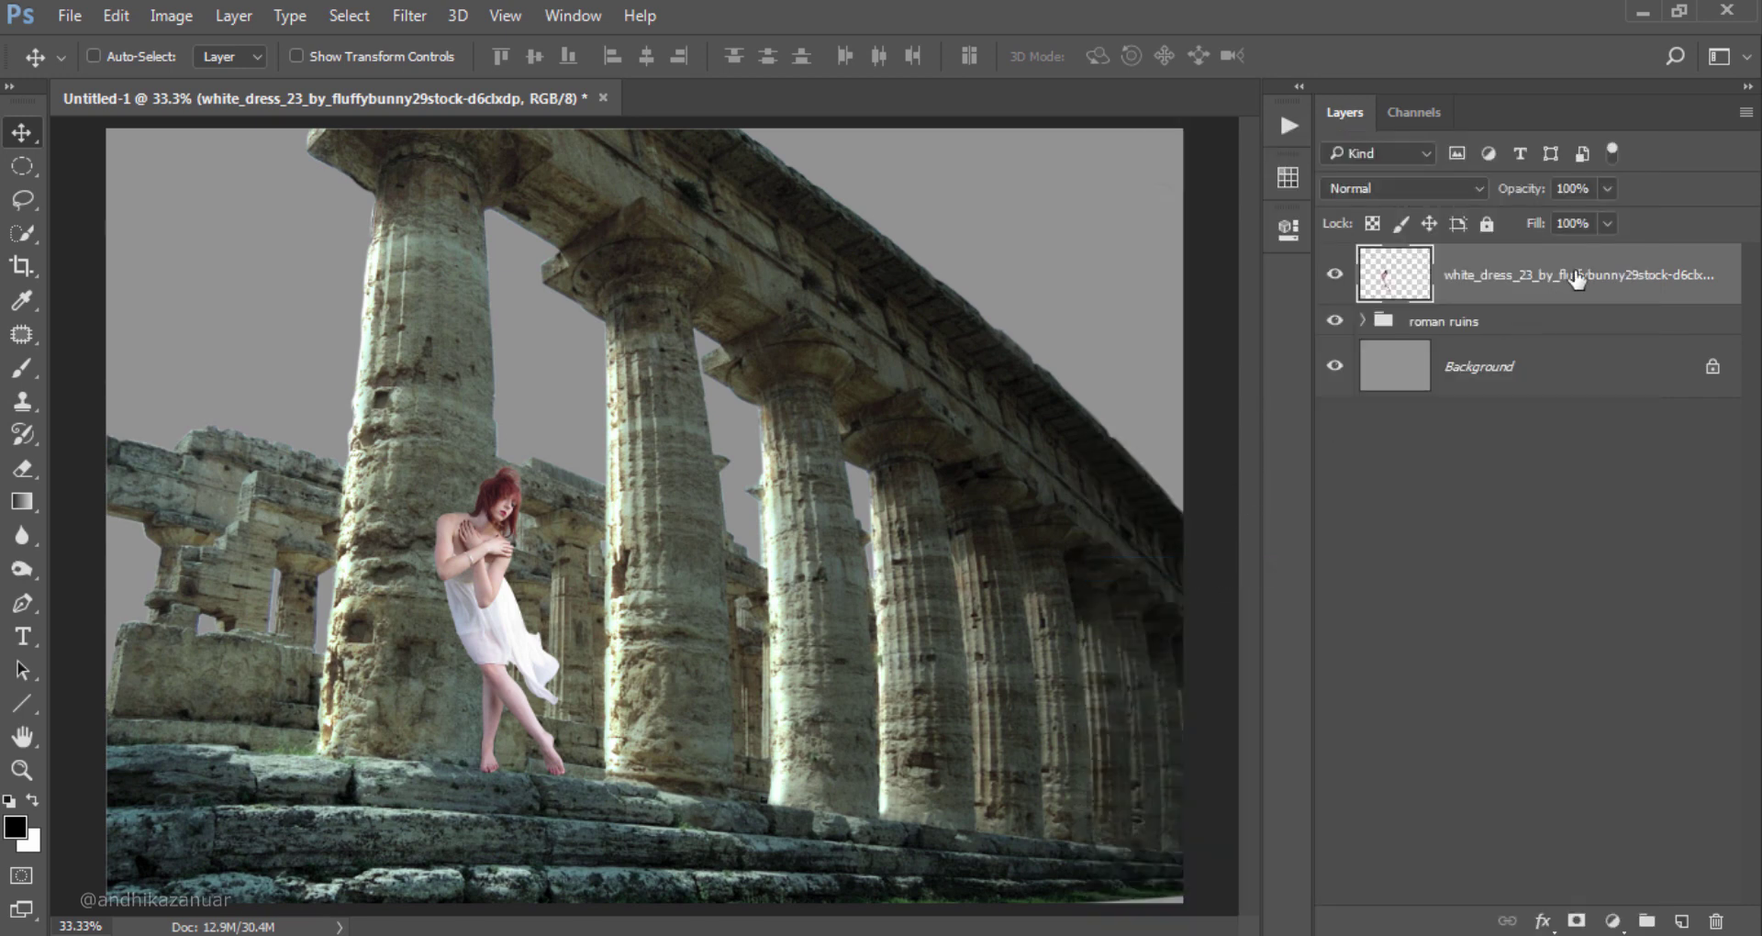
key(ctrl+l)
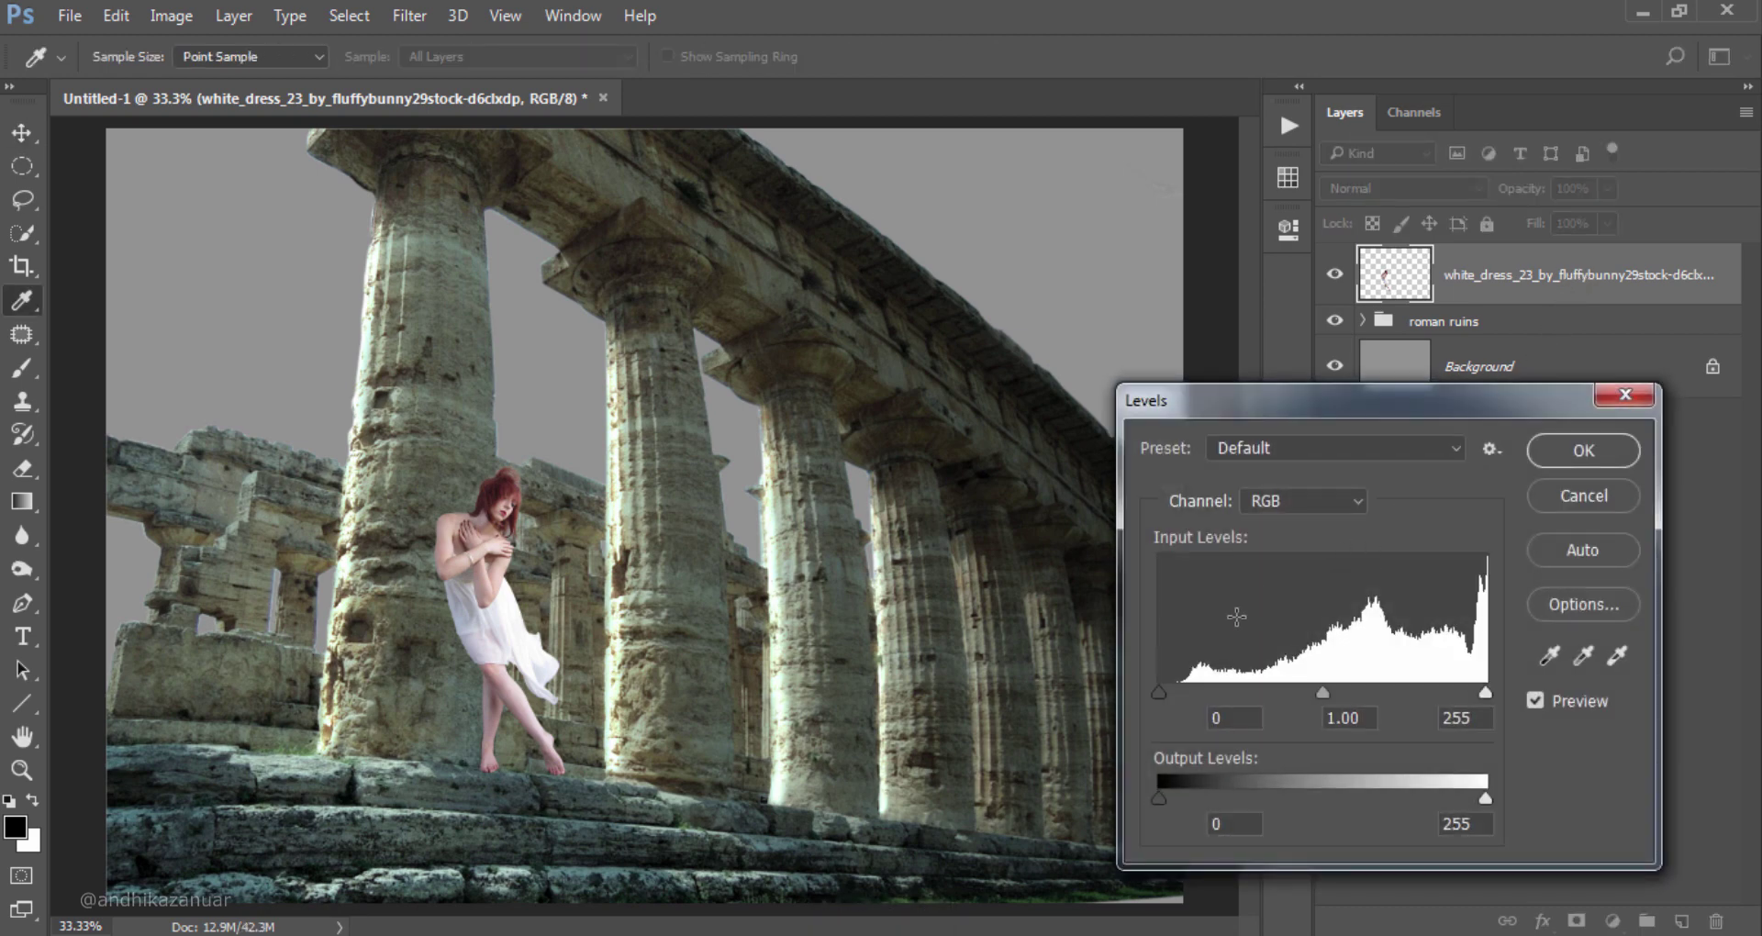
drag(1159, 693, 1171, 691)
click(1571, 453)
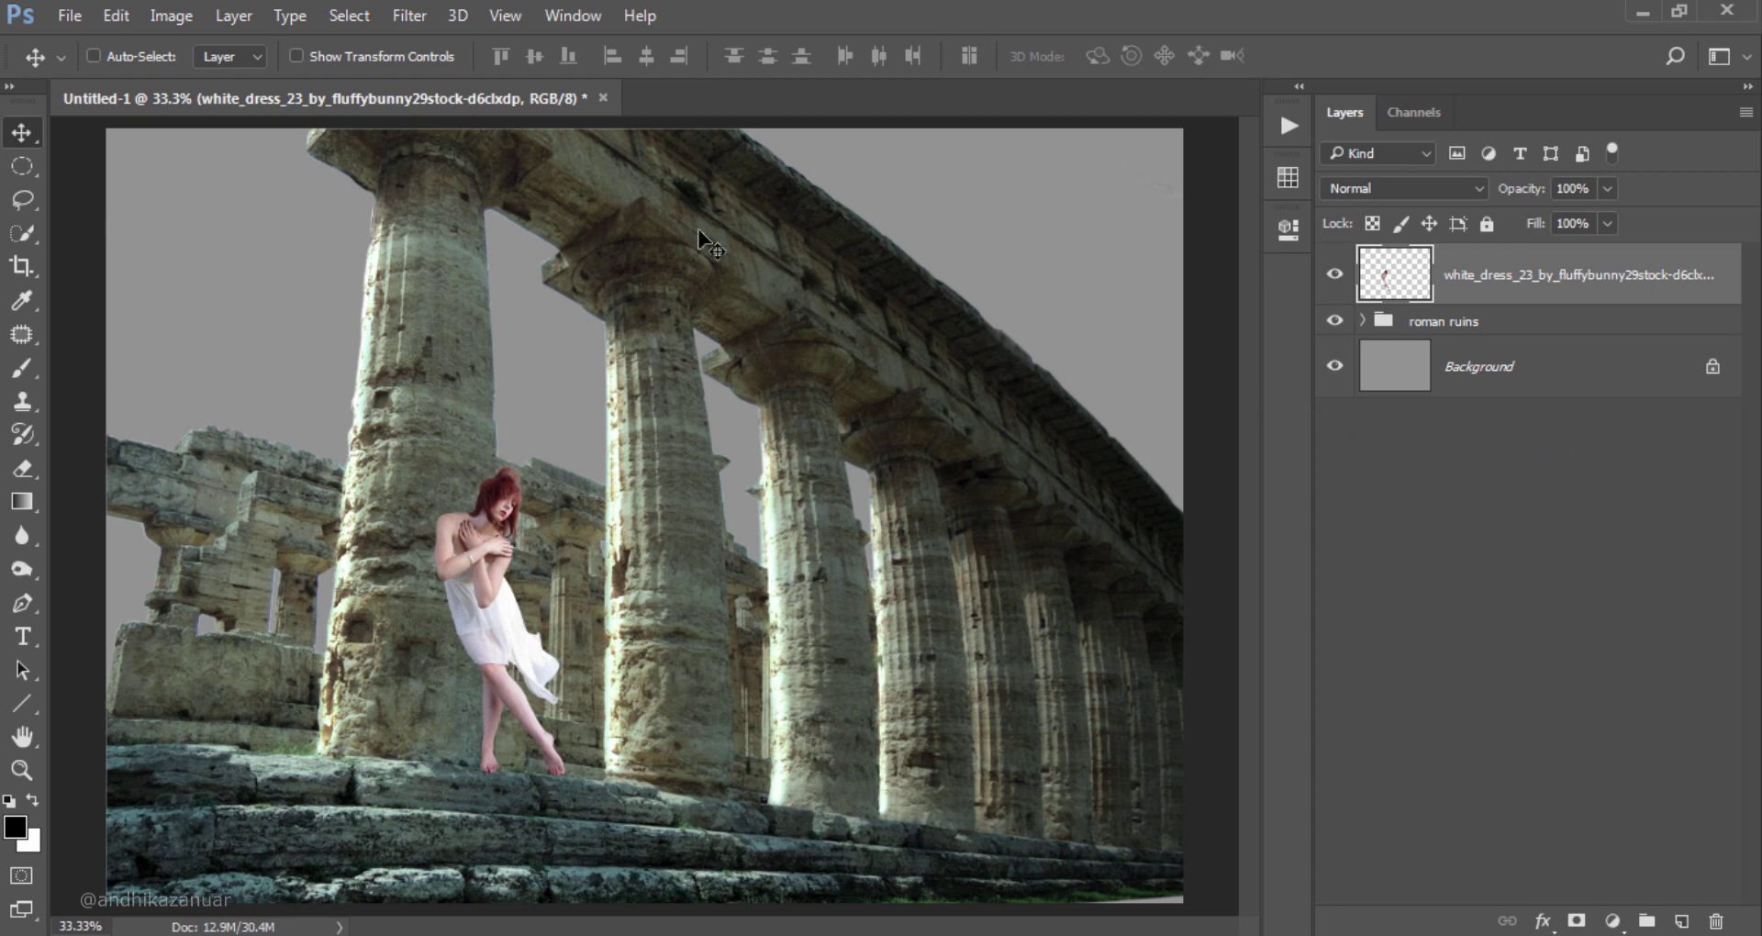
Step: Apply Brightness/Contrast to the woman with brightness -24 and contrast 45
click(170, 16)
mouse_move(211, 81)
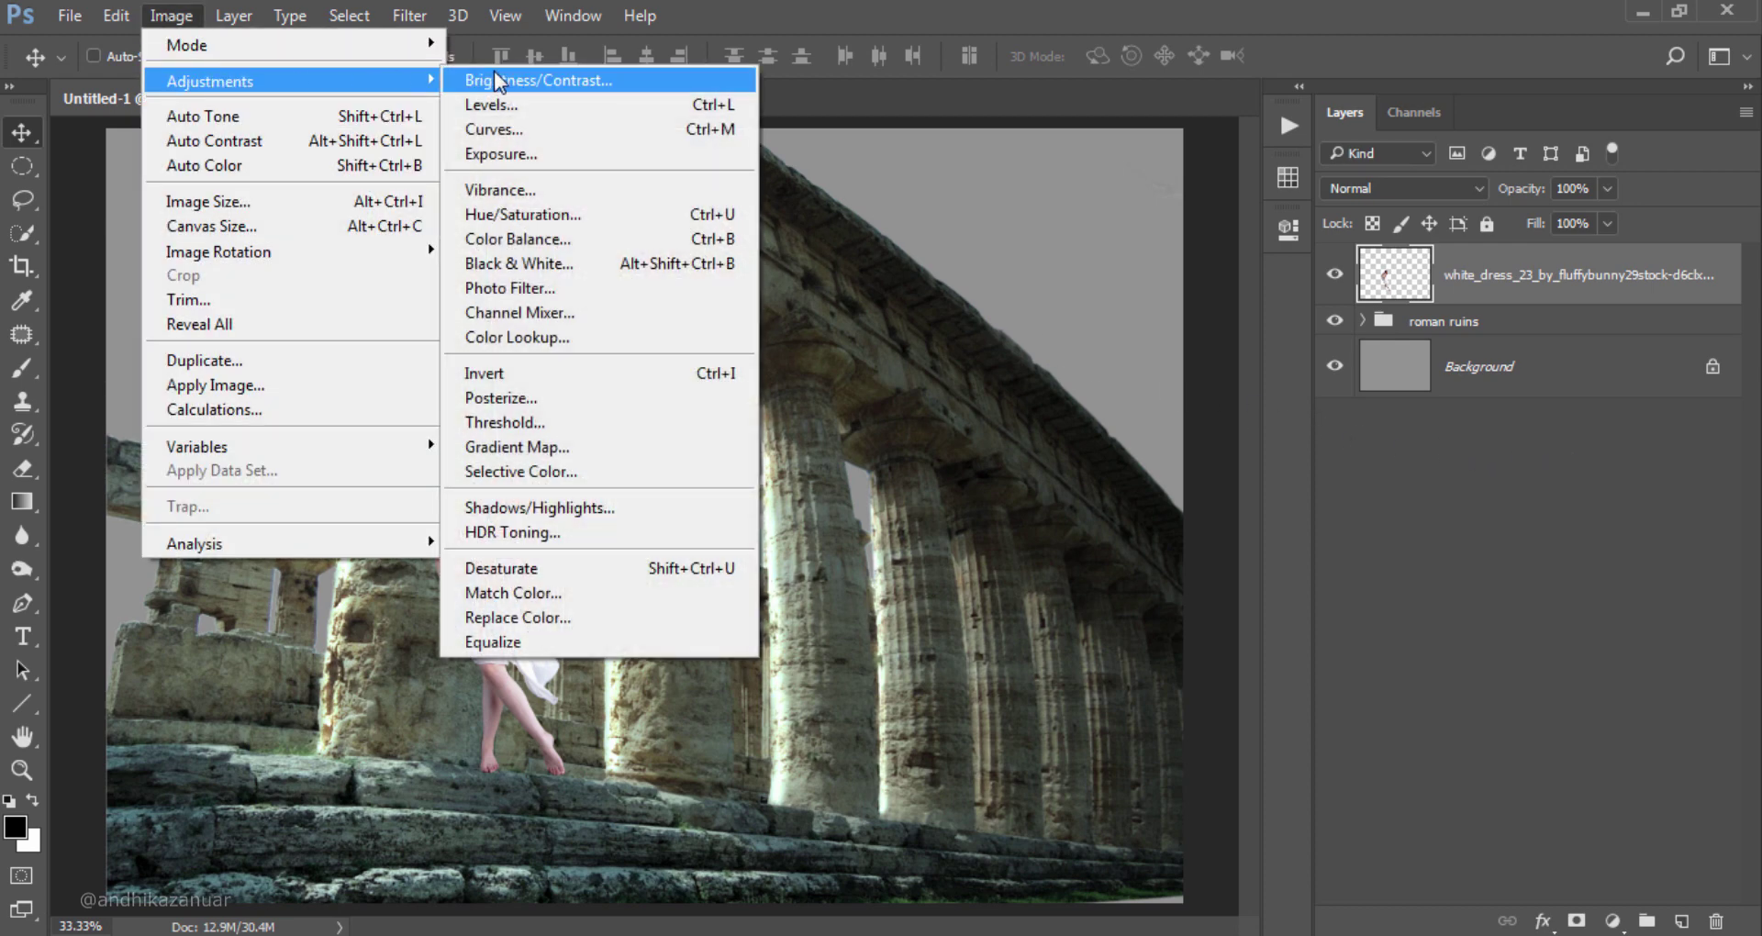
click(536, 77)
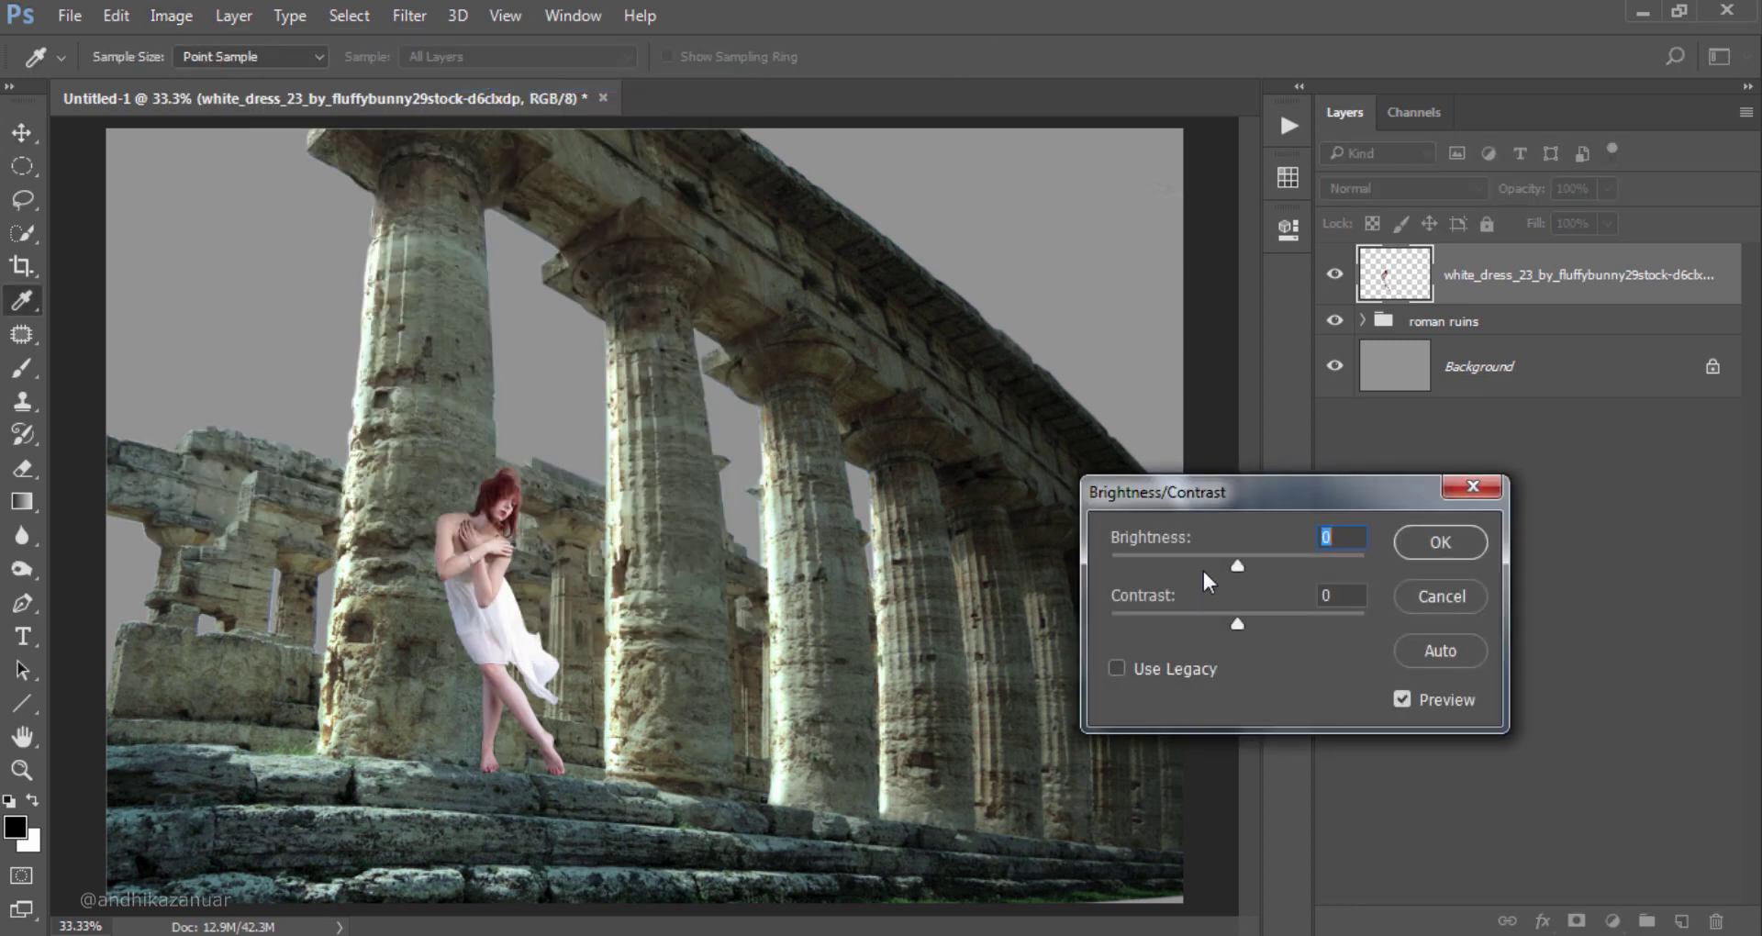
mouse_move(1237, 564)
mouse_down()
mouse_move(1200, 558)
mouse_move(1219, 559)
mouse_up()
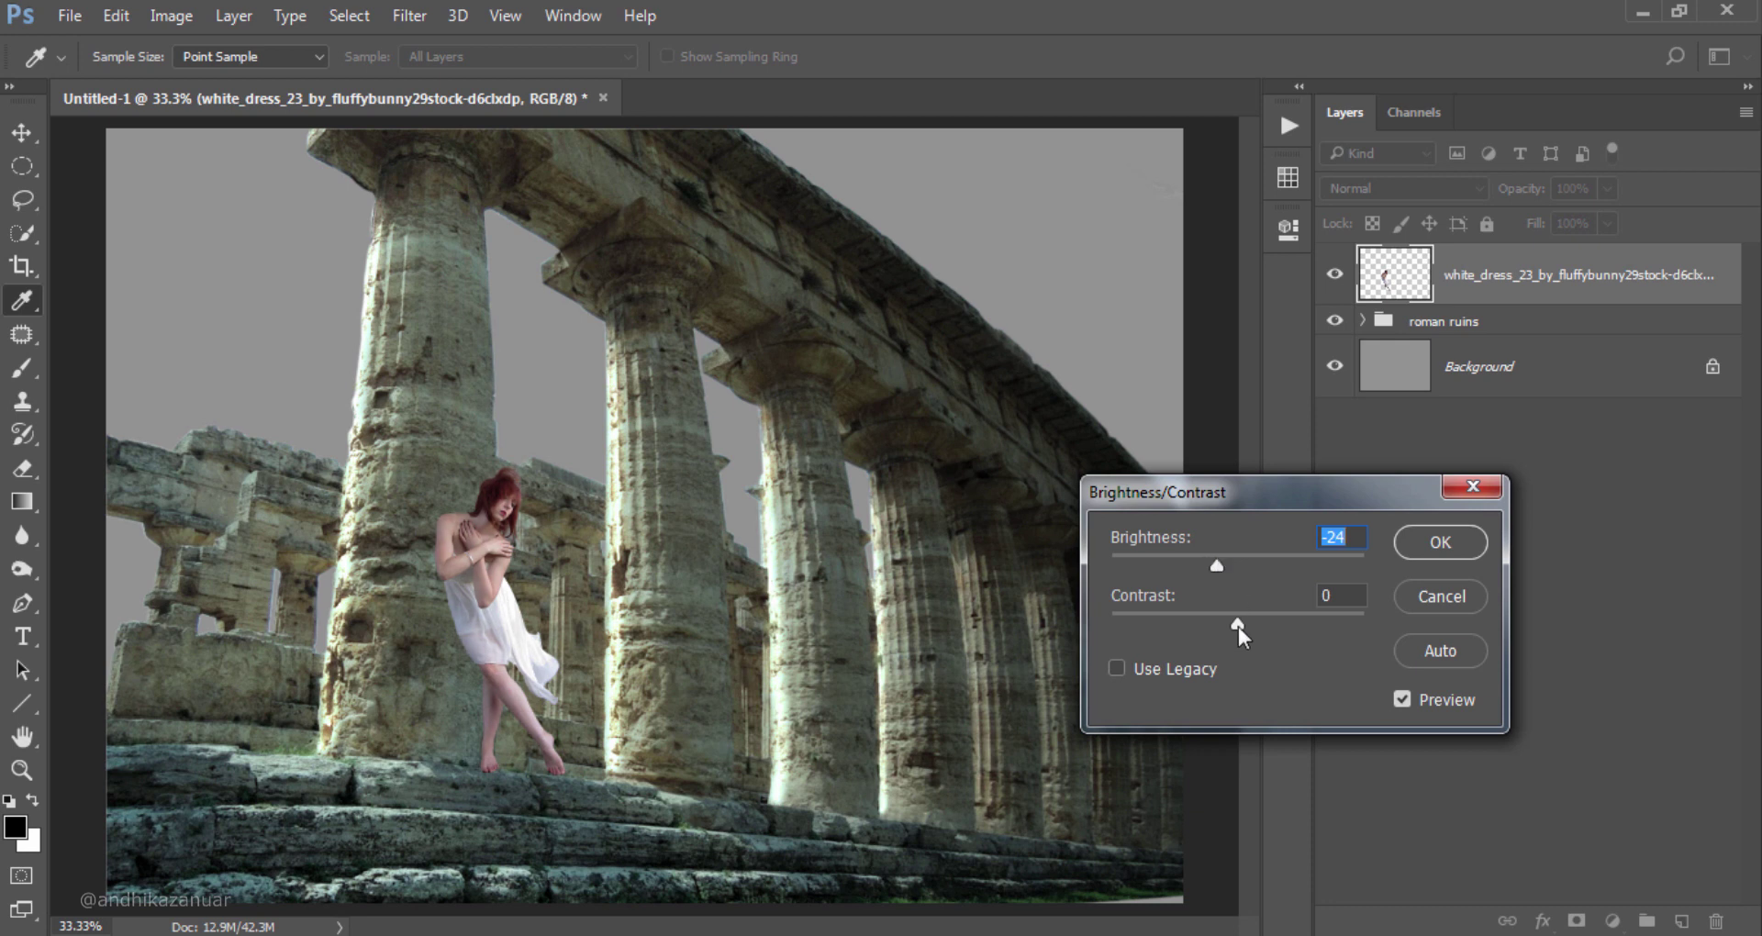
drag(1237, 626, 1274, 624)
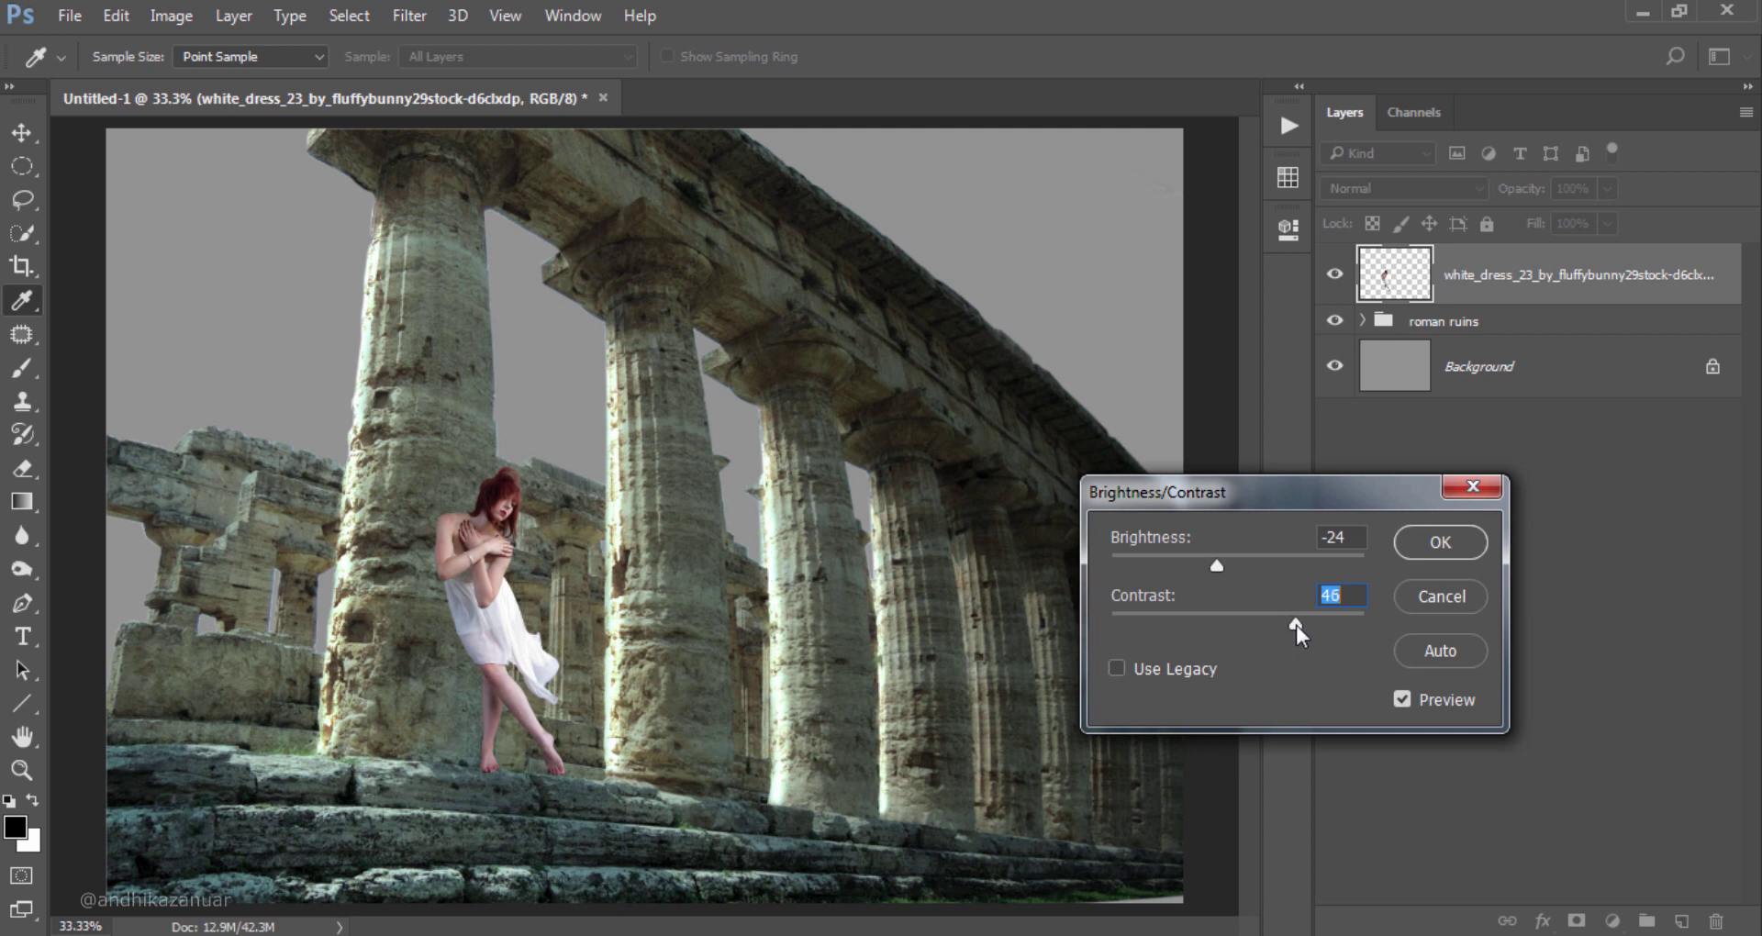
click(1406, 544)
key(v)
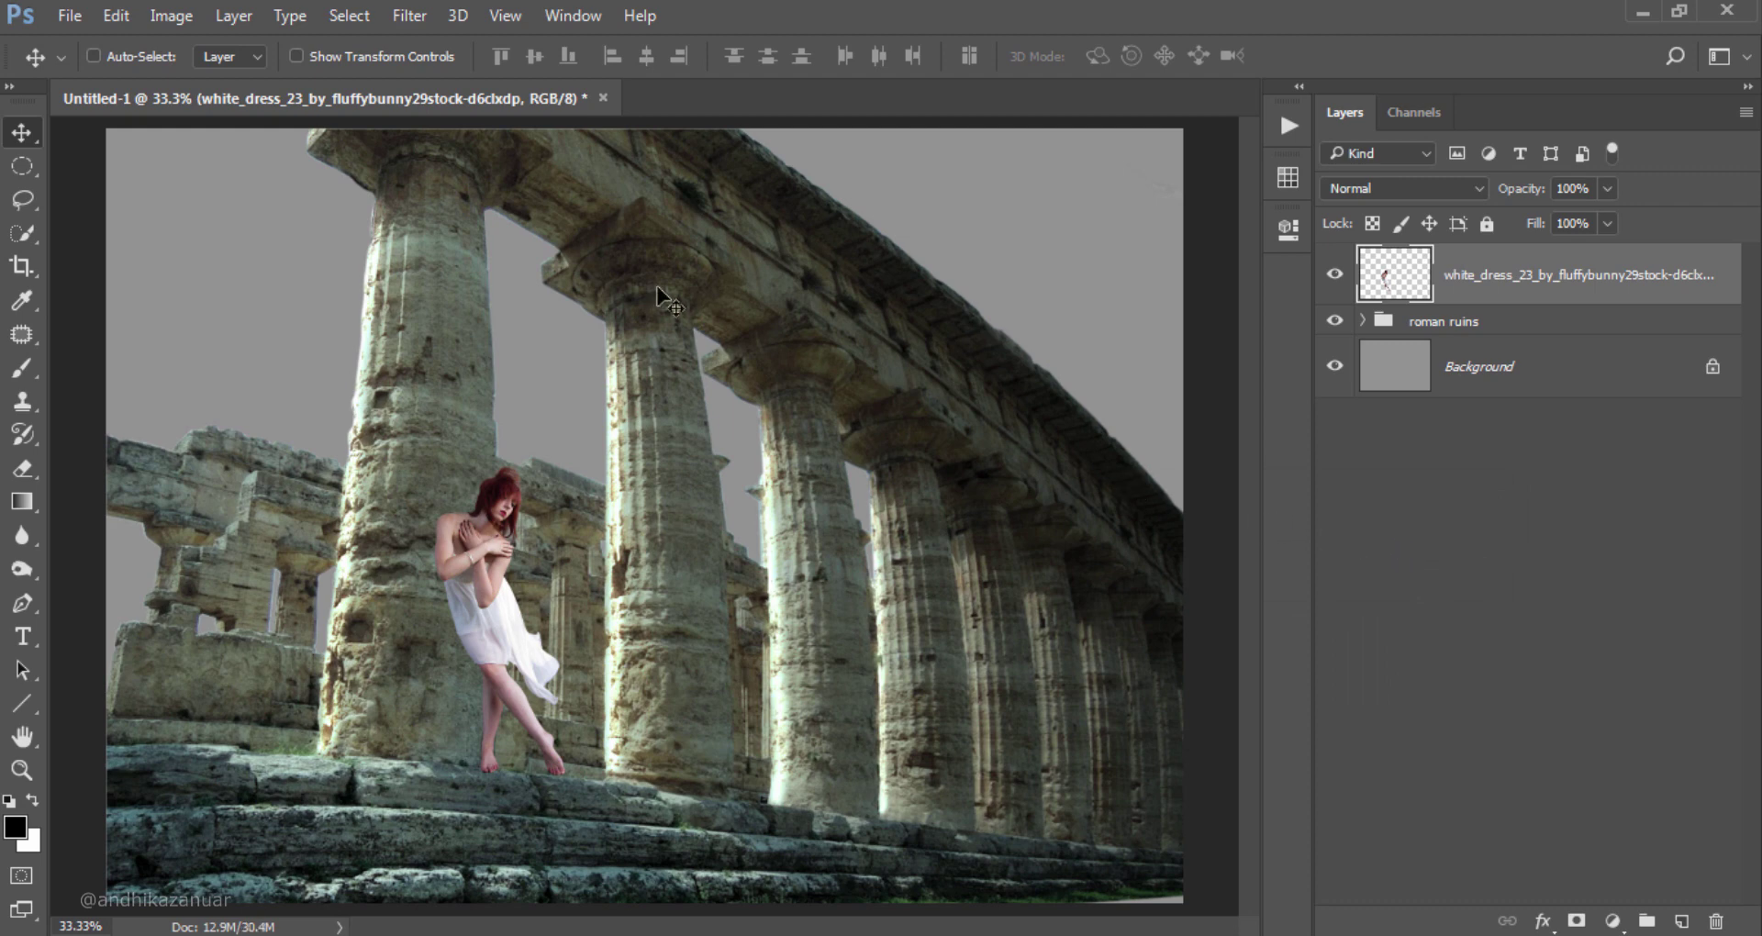
Step: Apply an Underwater Photo Filter at 49% density to the white-dress woman layer
click(193, 26)
mouse_move(211, 81)
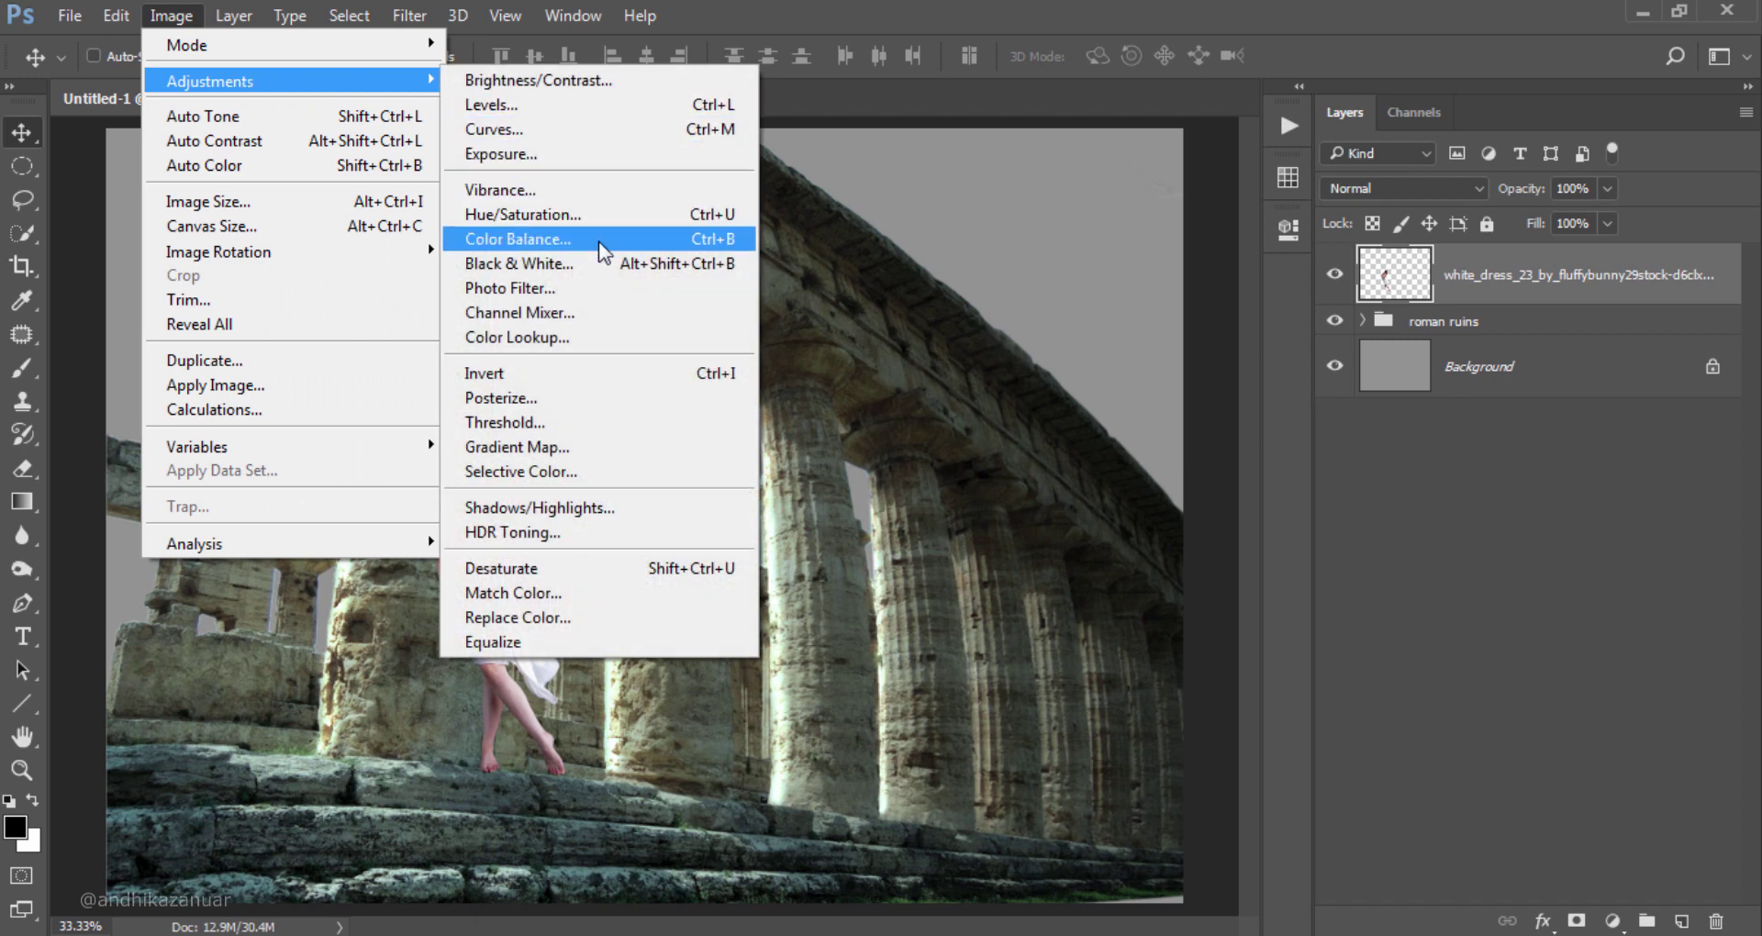
click(612, 294)
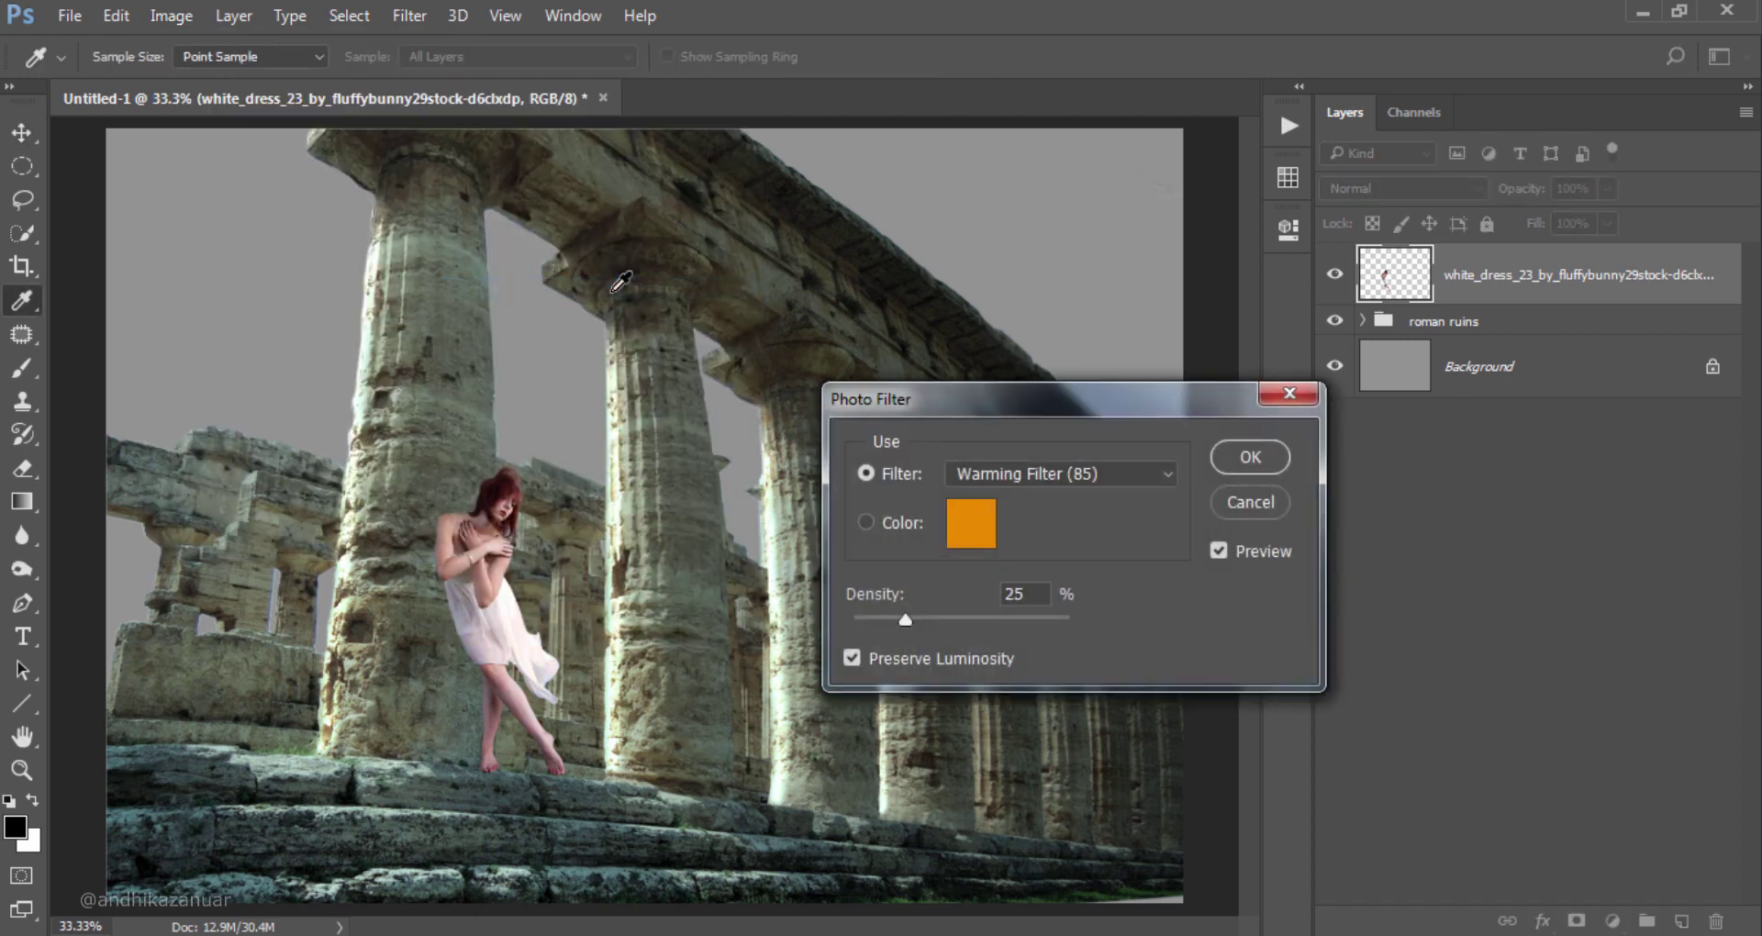
click(1015, 476)
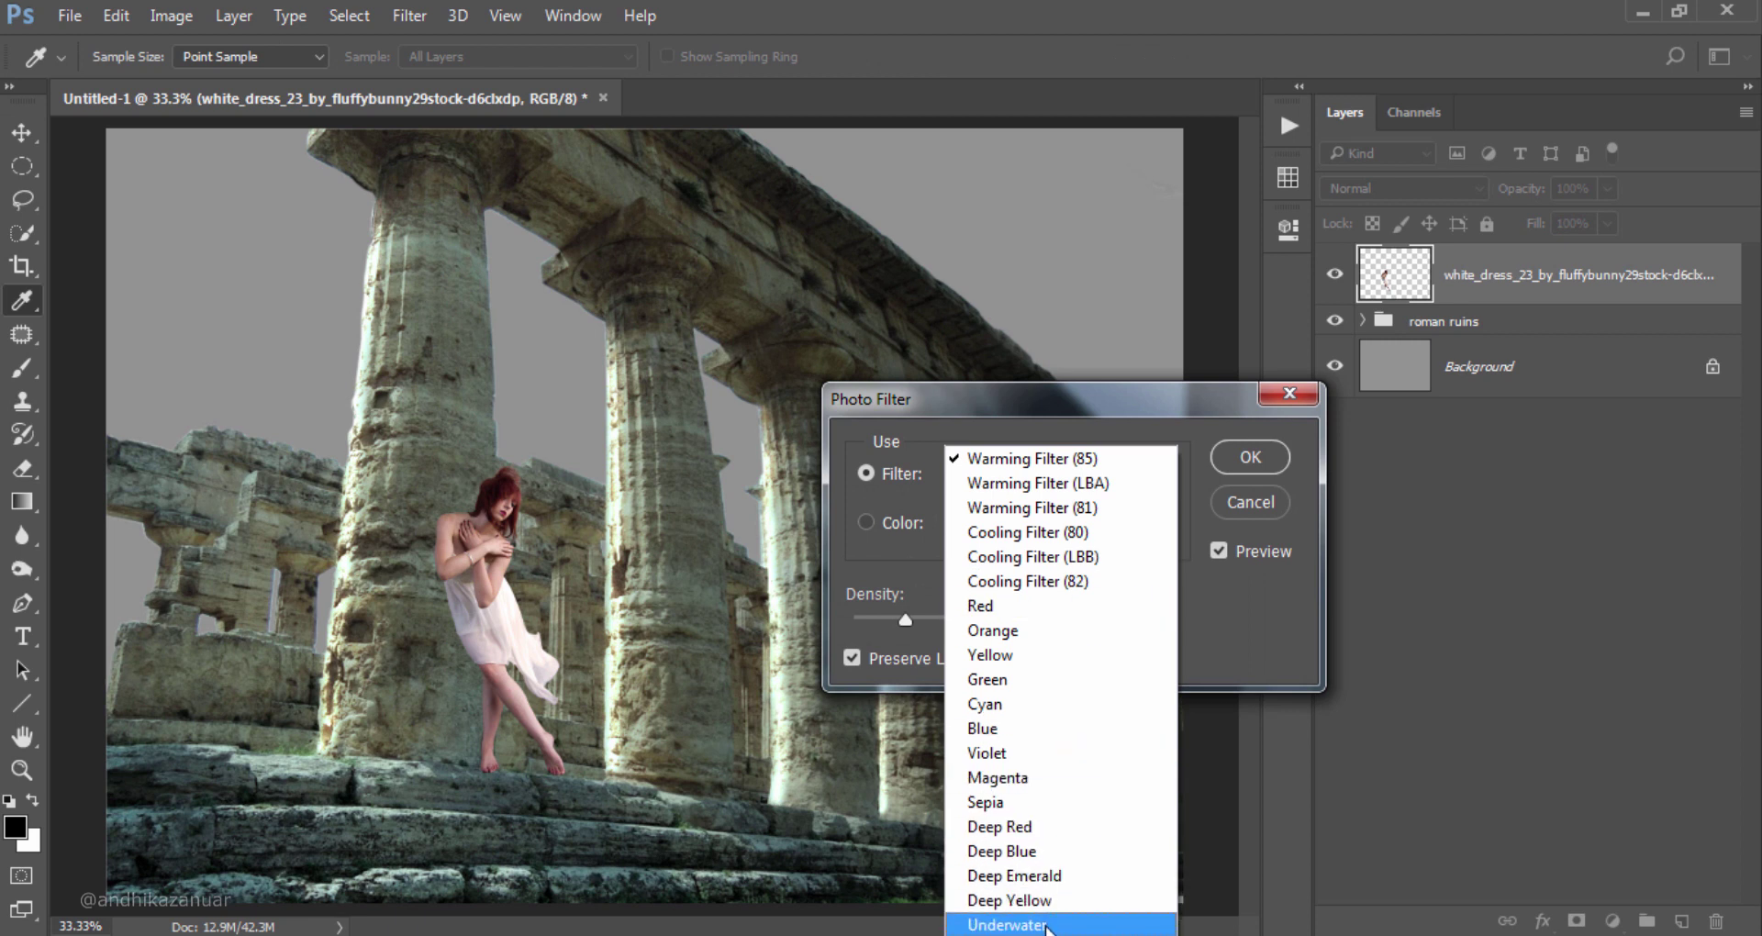
click(1047, 928)
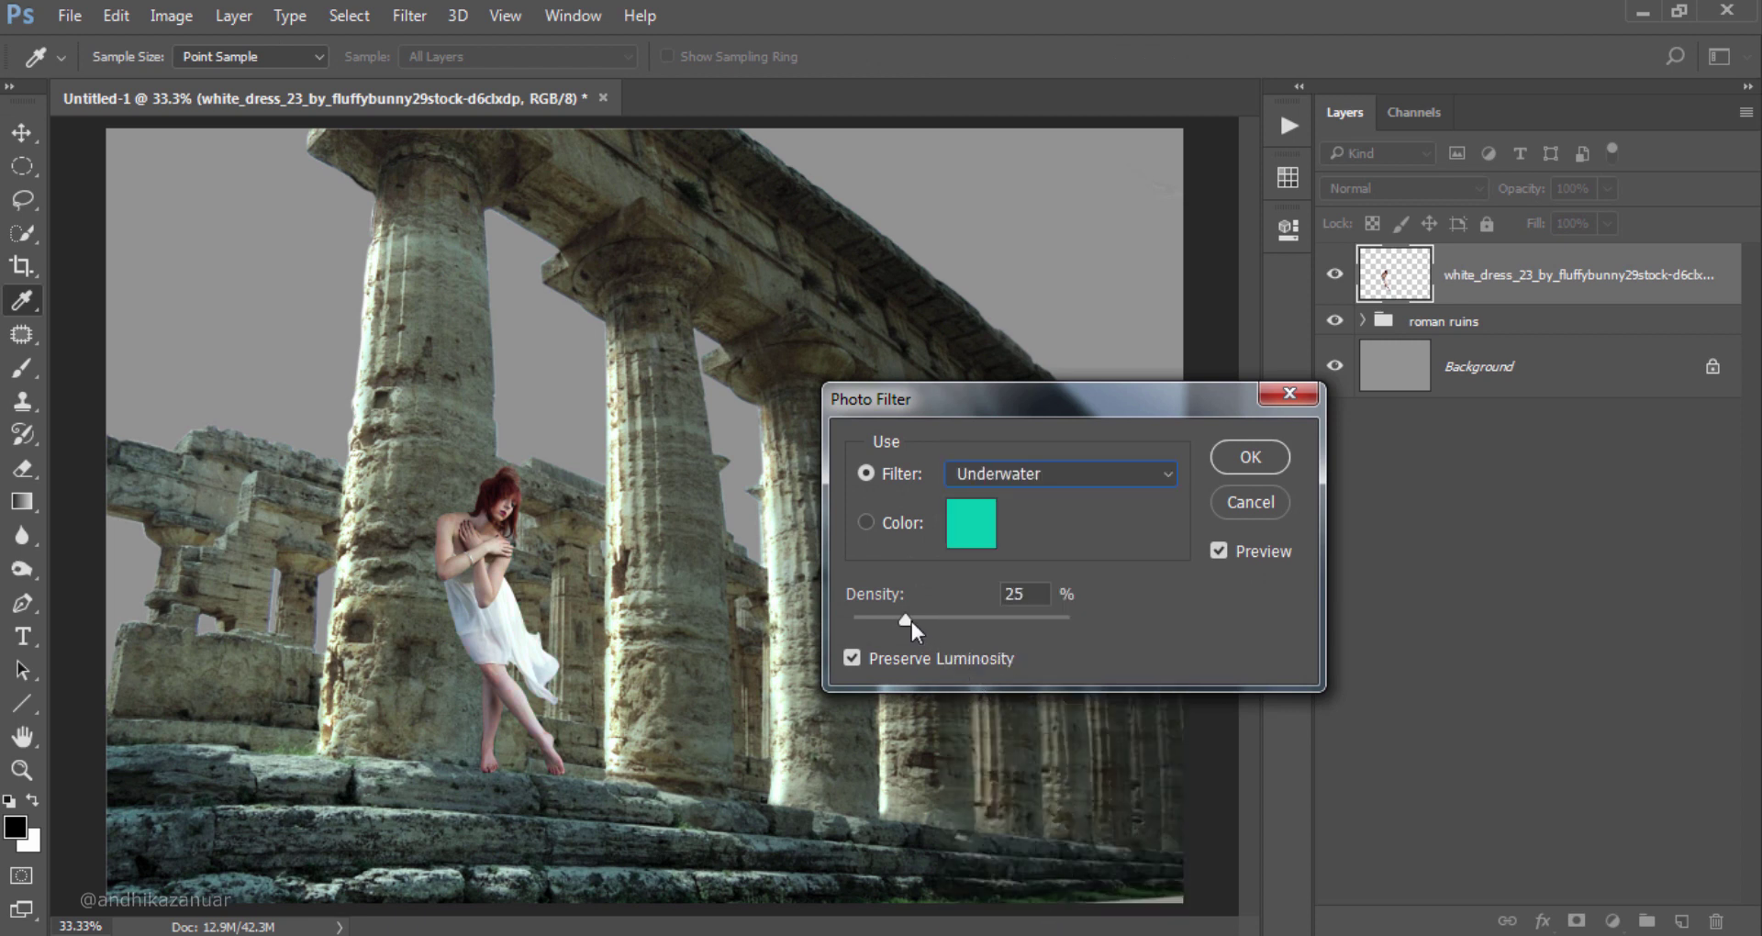
drag(909, 618, 939, 625)
click(1046, 594)
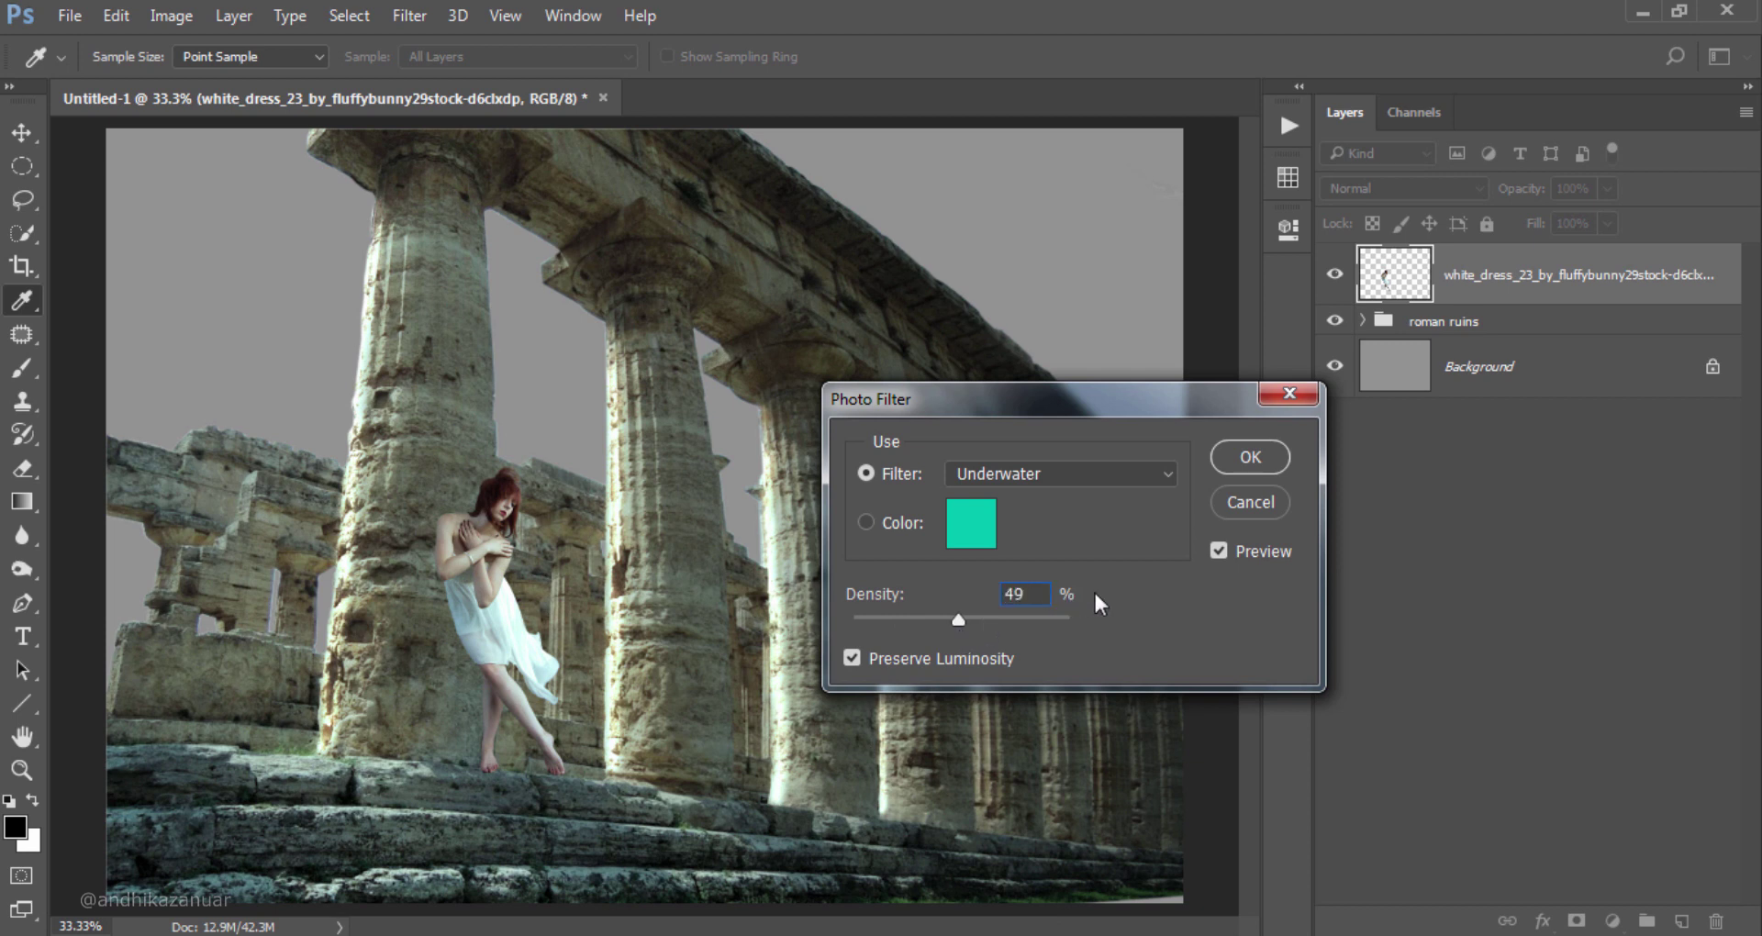
click(1246, 468)
key(v)
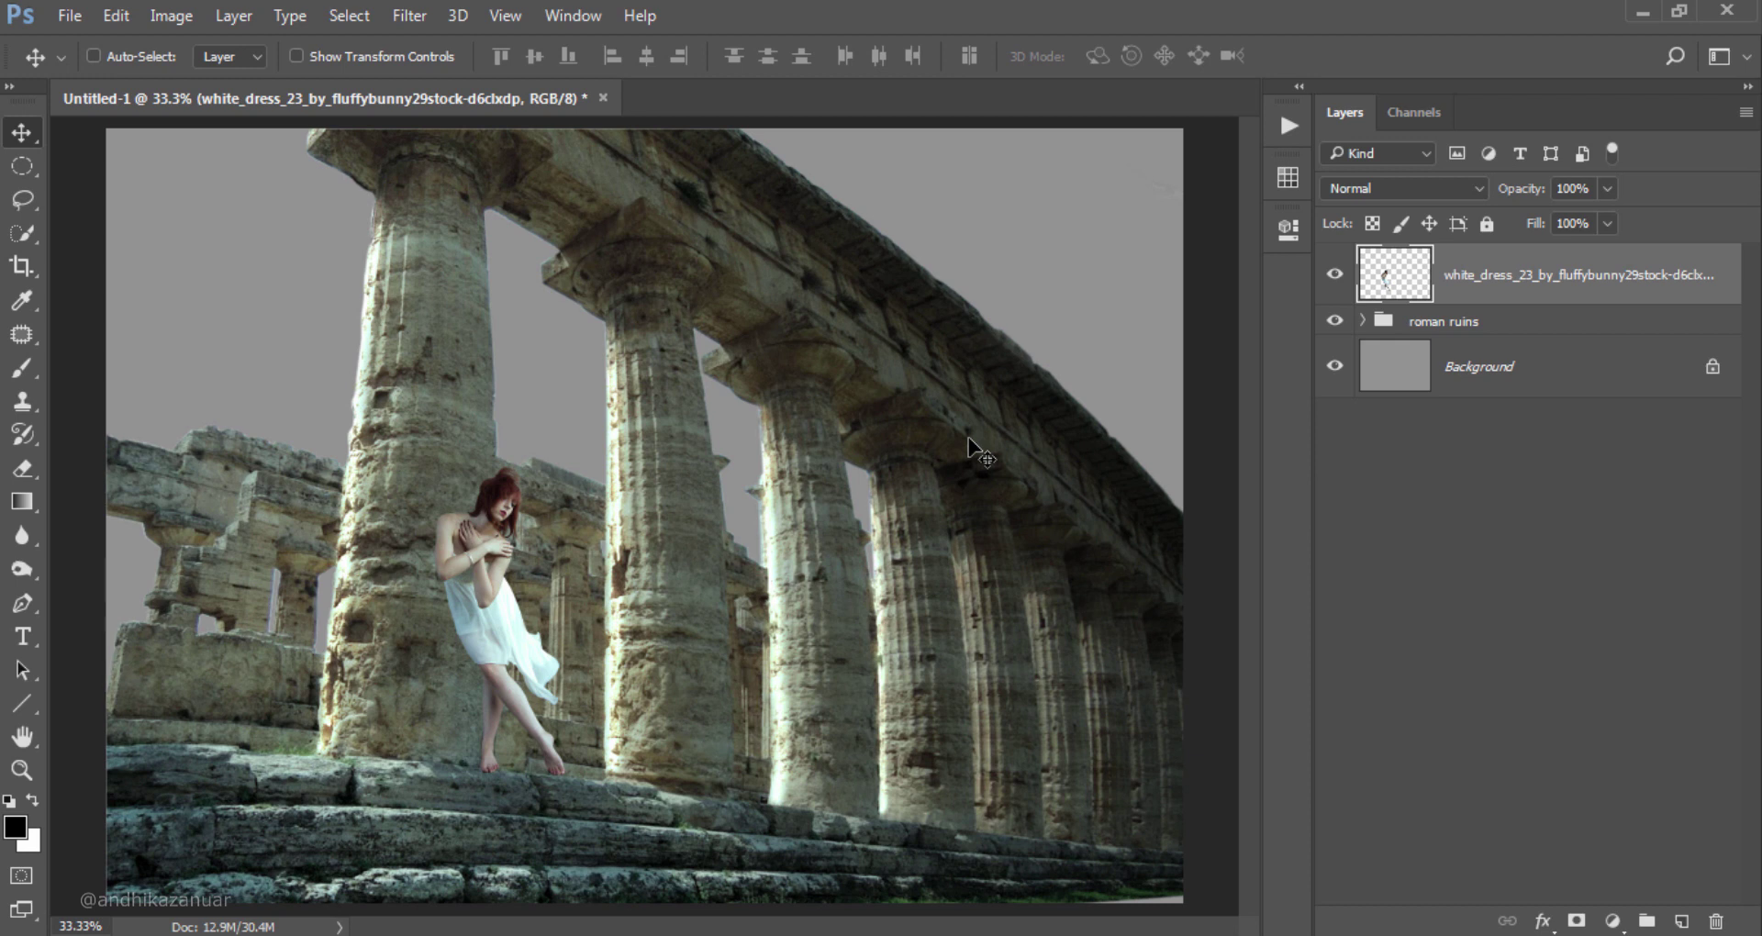
Step: Add a new layer named 'shadow' above the roman ruins group
click(1576, 326)
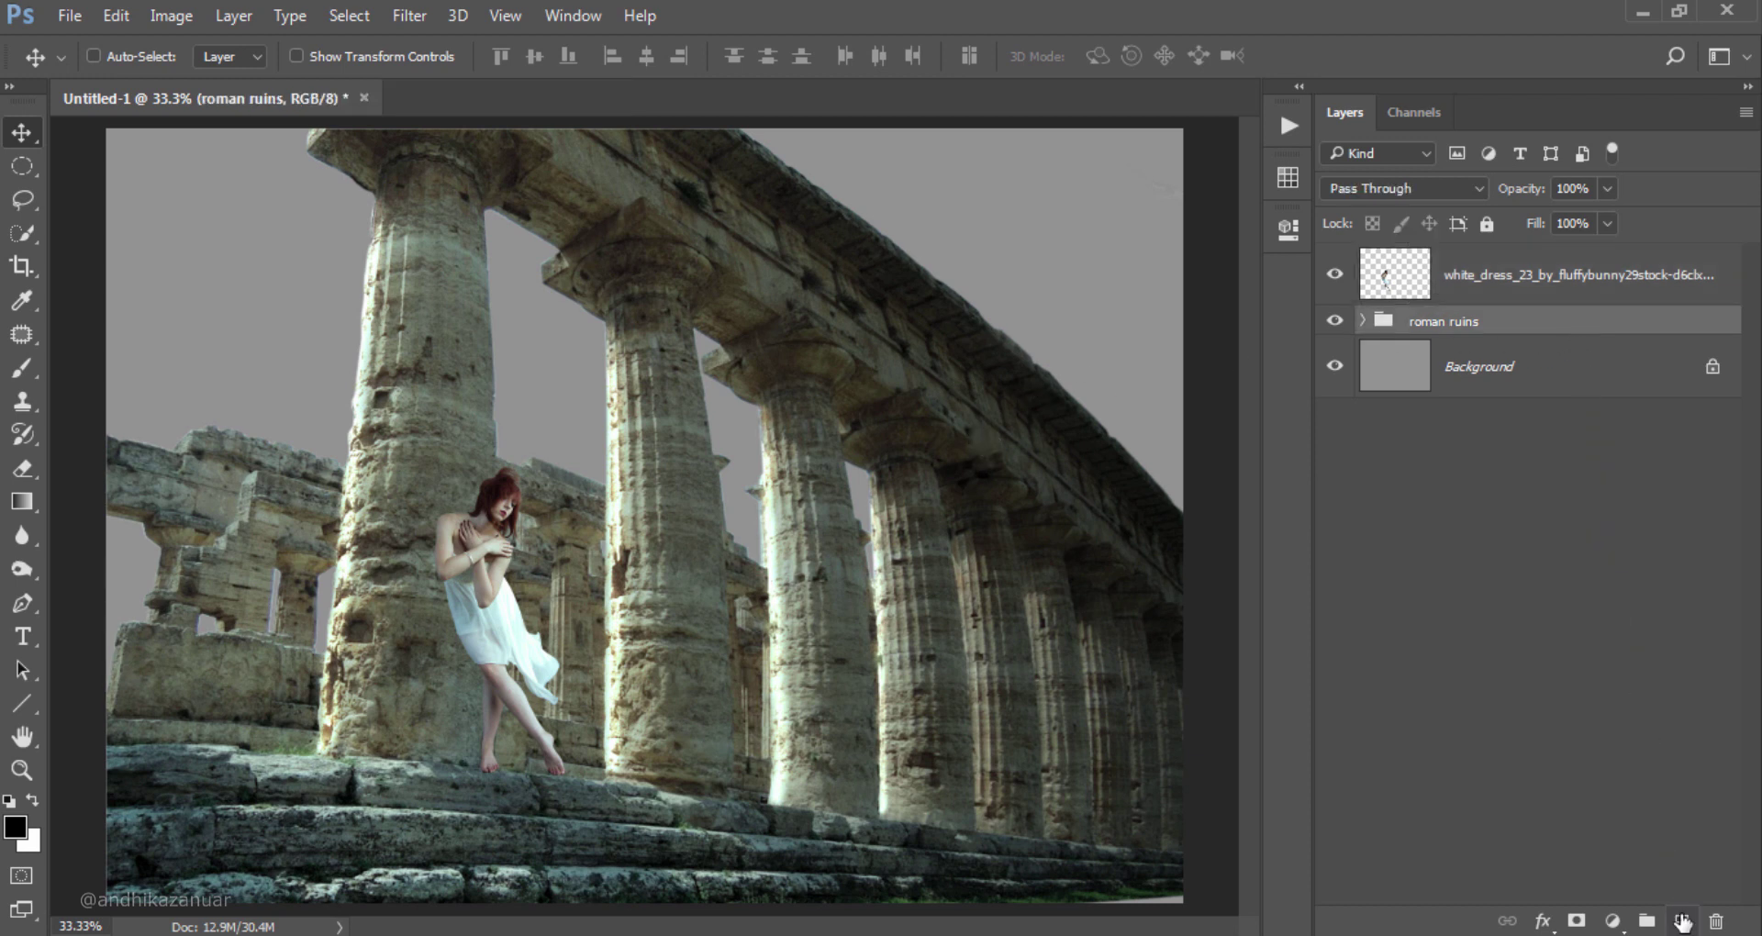
click(1682, 921)
double_click(1473, 337)
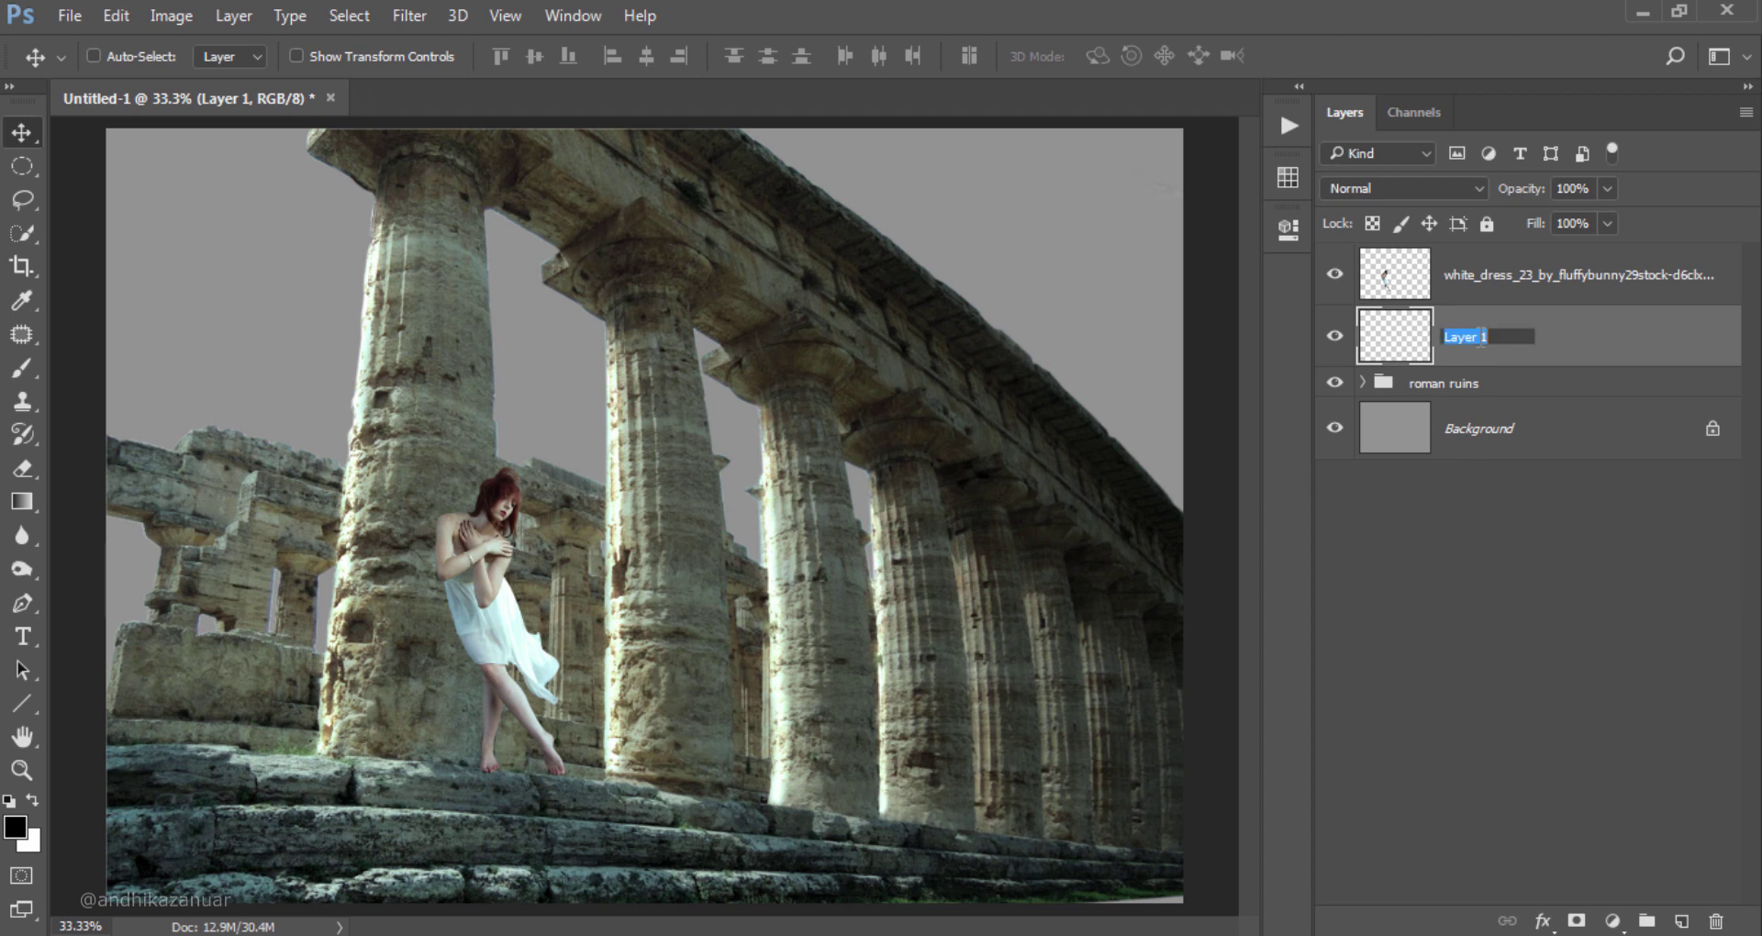
text(shadow)
key(Return)
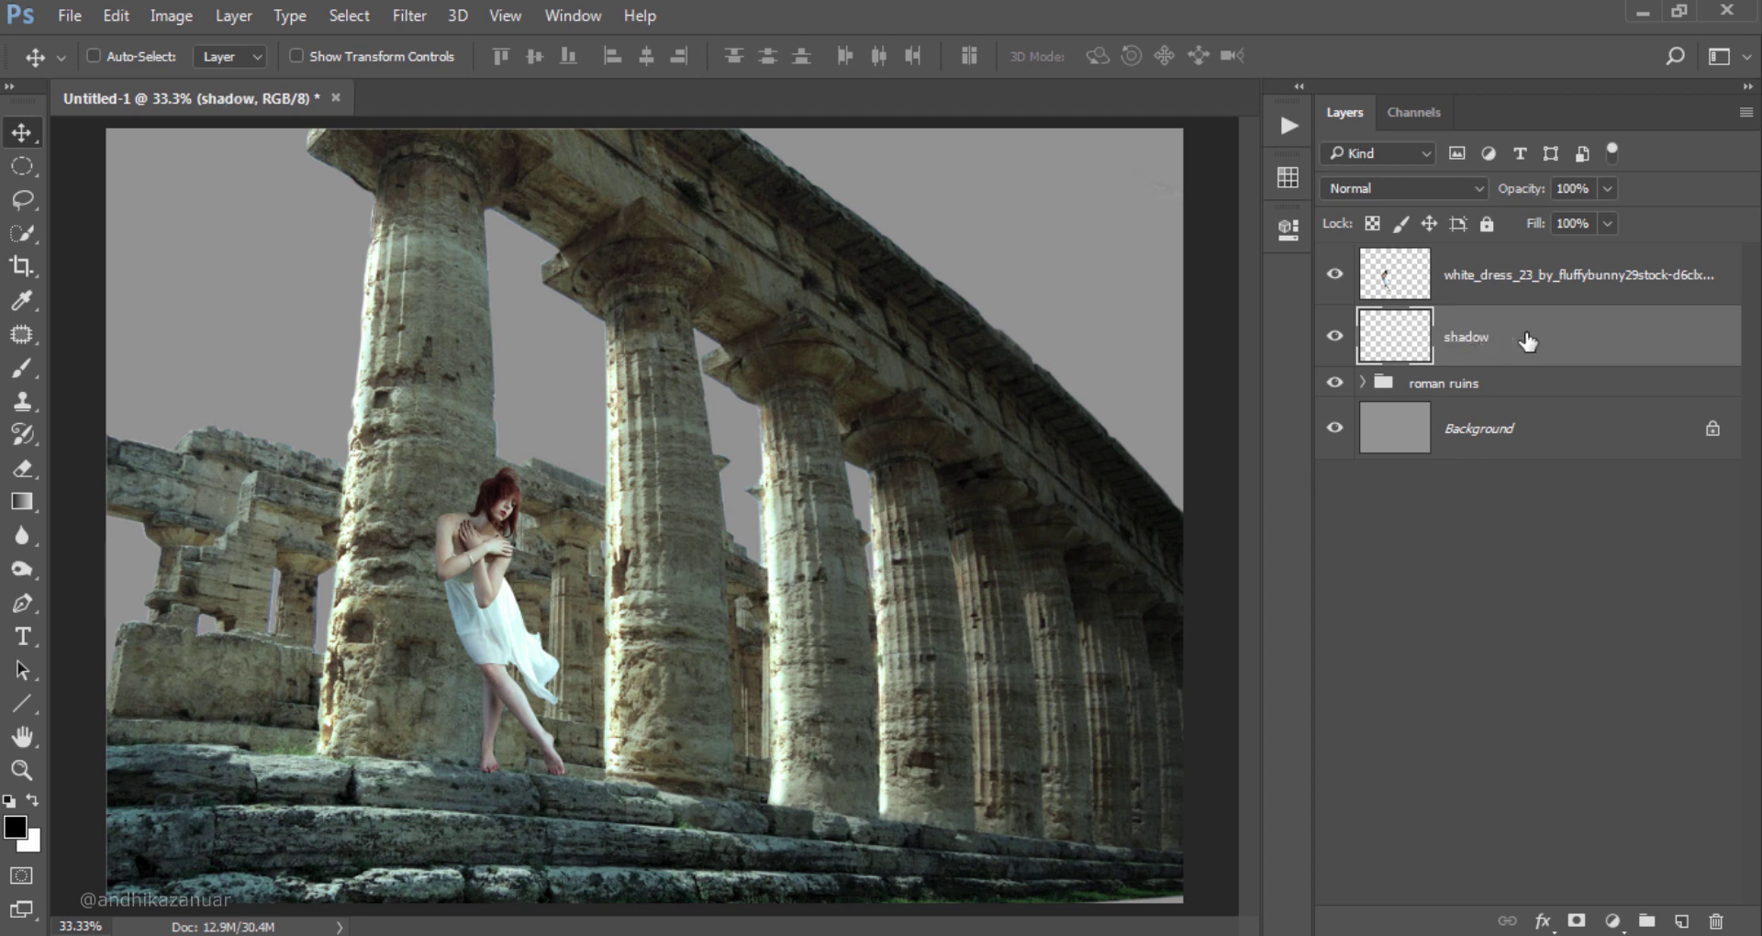
Step: Set up the Brush tool at 9% opacity with a size of about 45
click(30, 368)
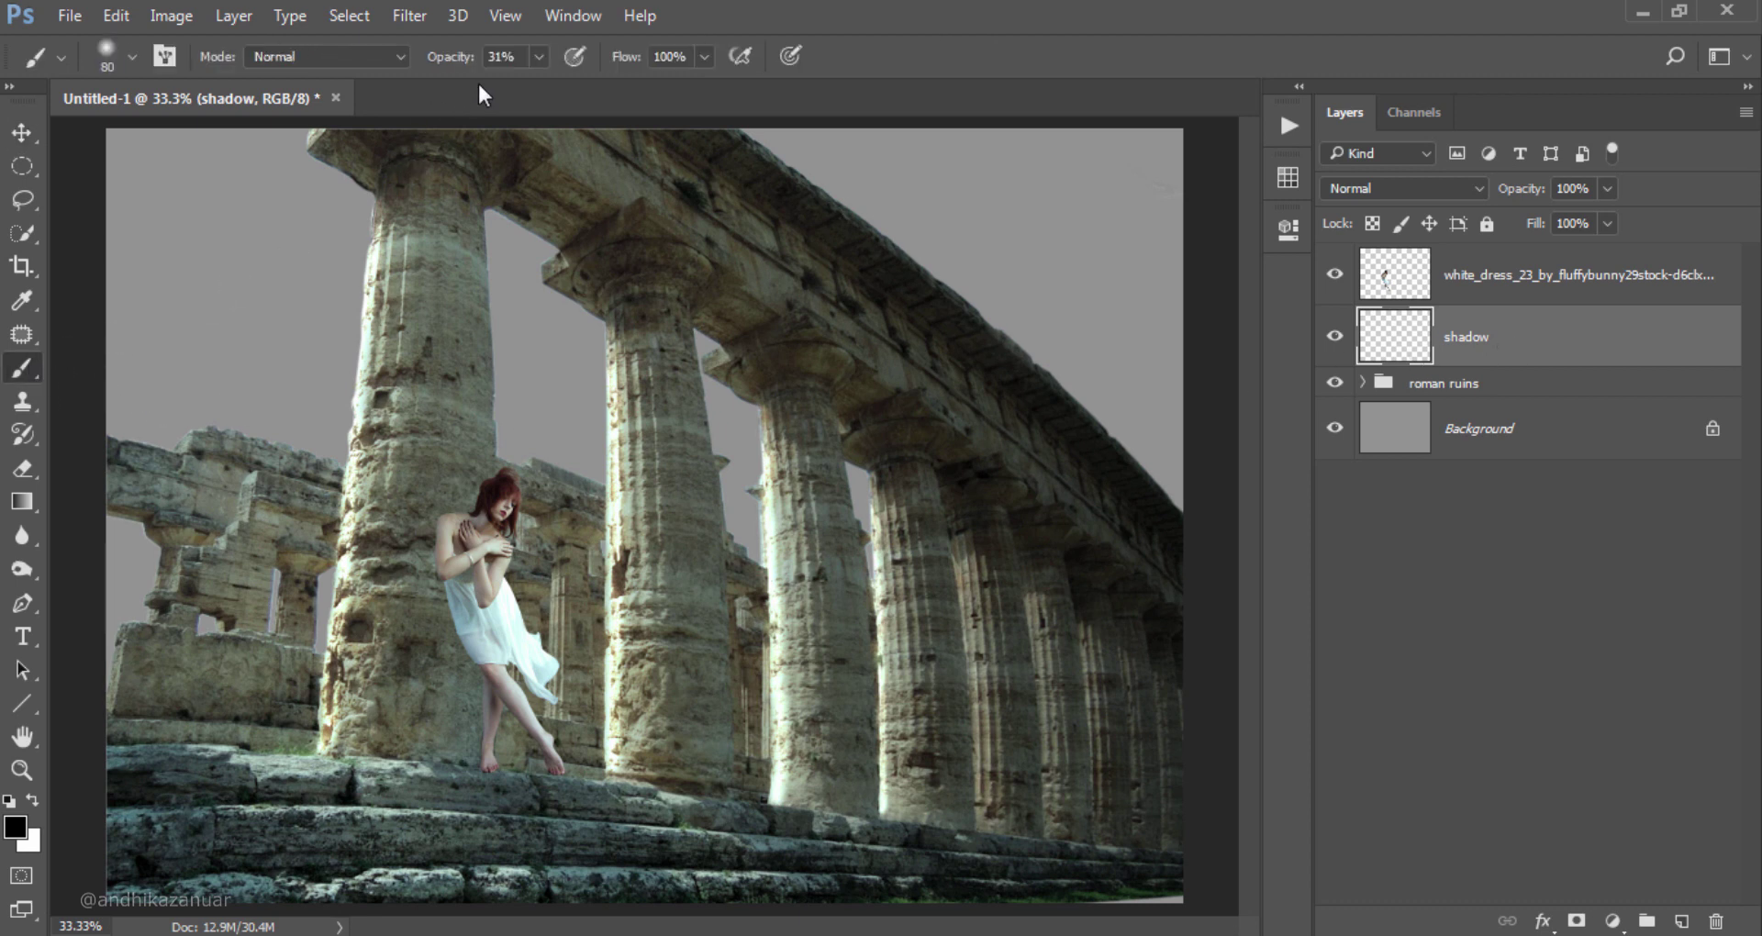
click(538, 57)
drag(514, 86, 510, 90)
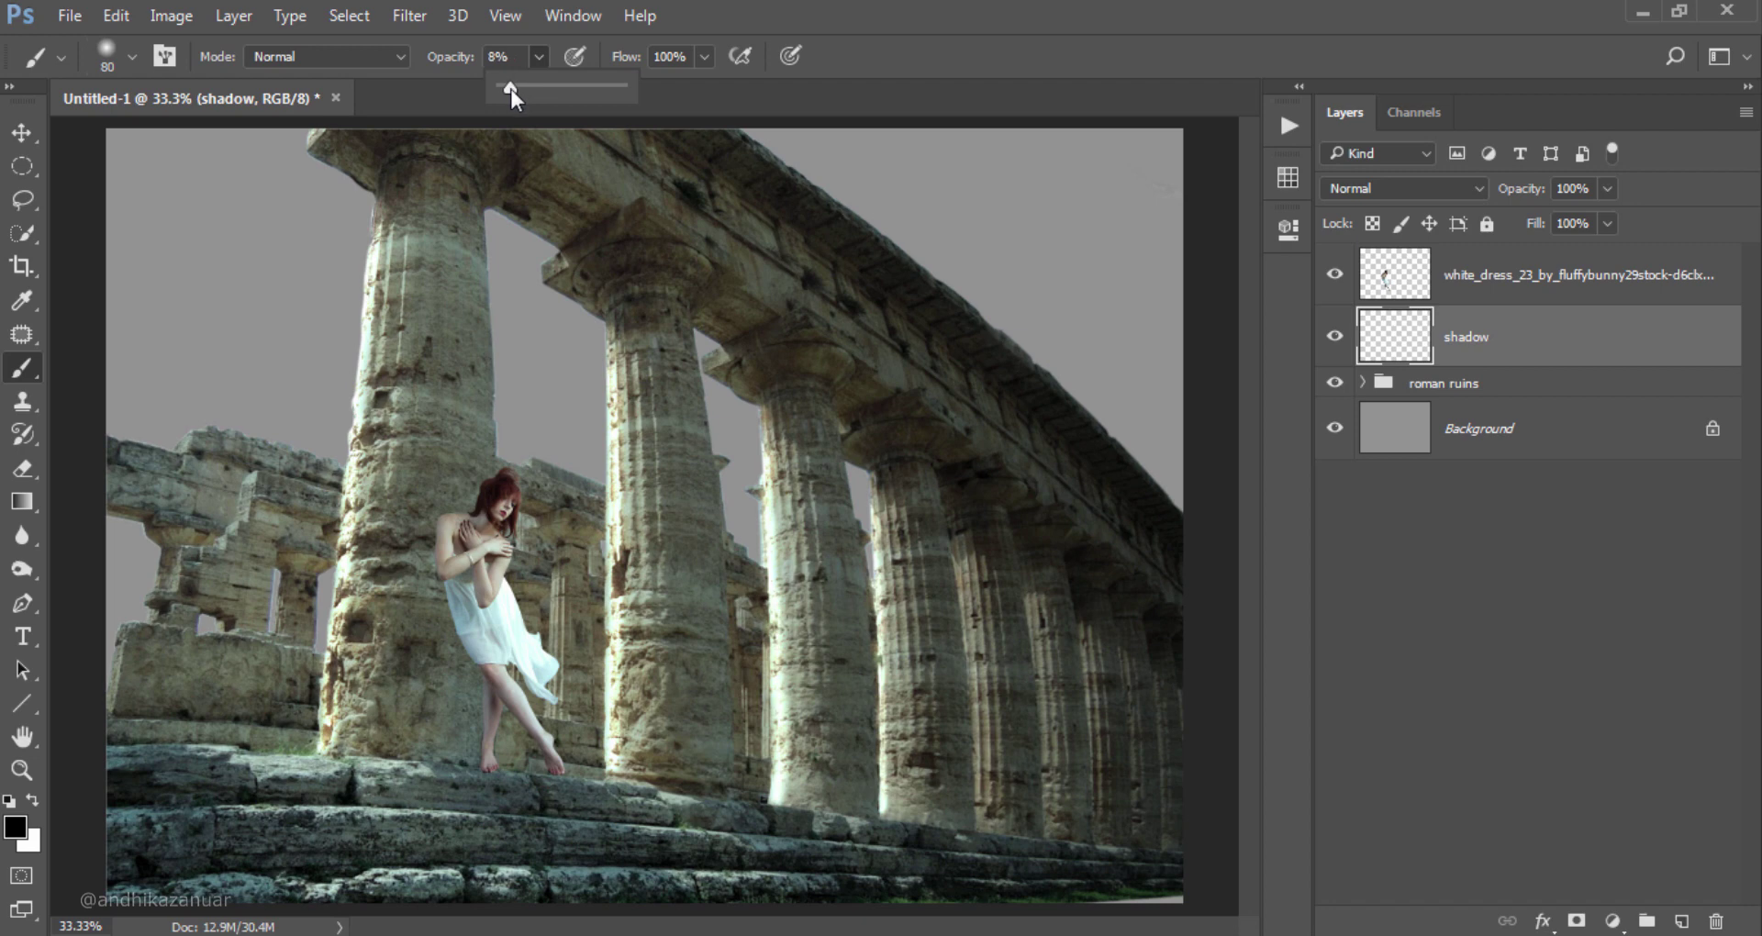
click(829, 54)
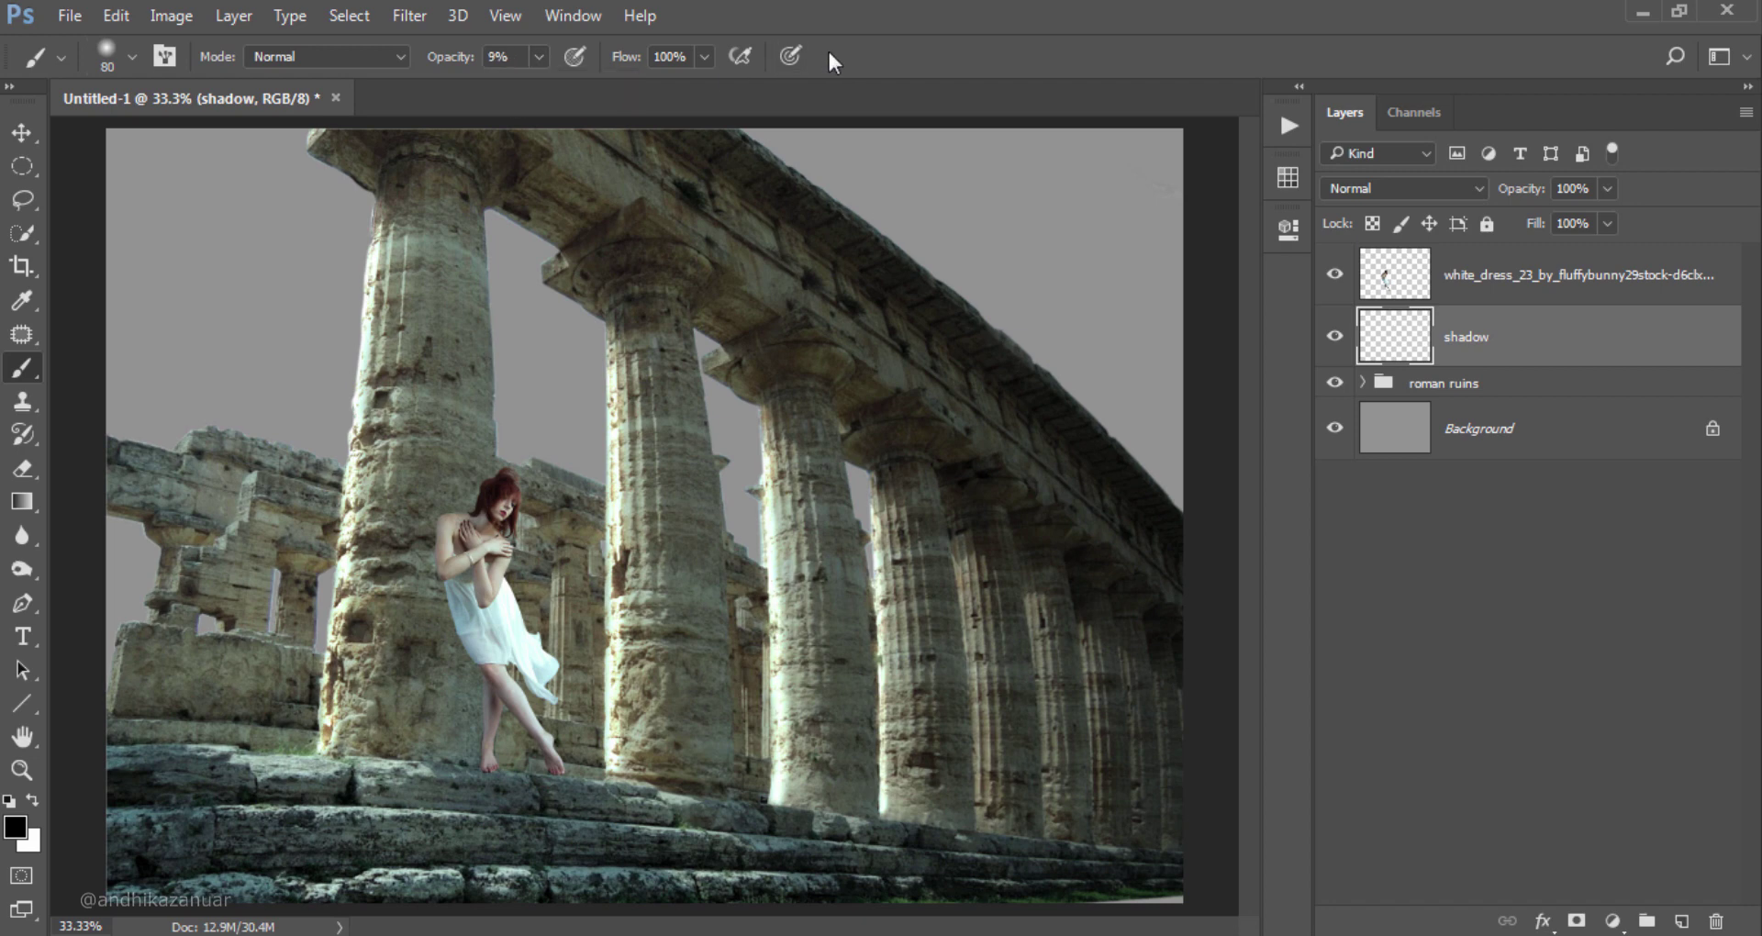
scroll(444, 633, up, 2)
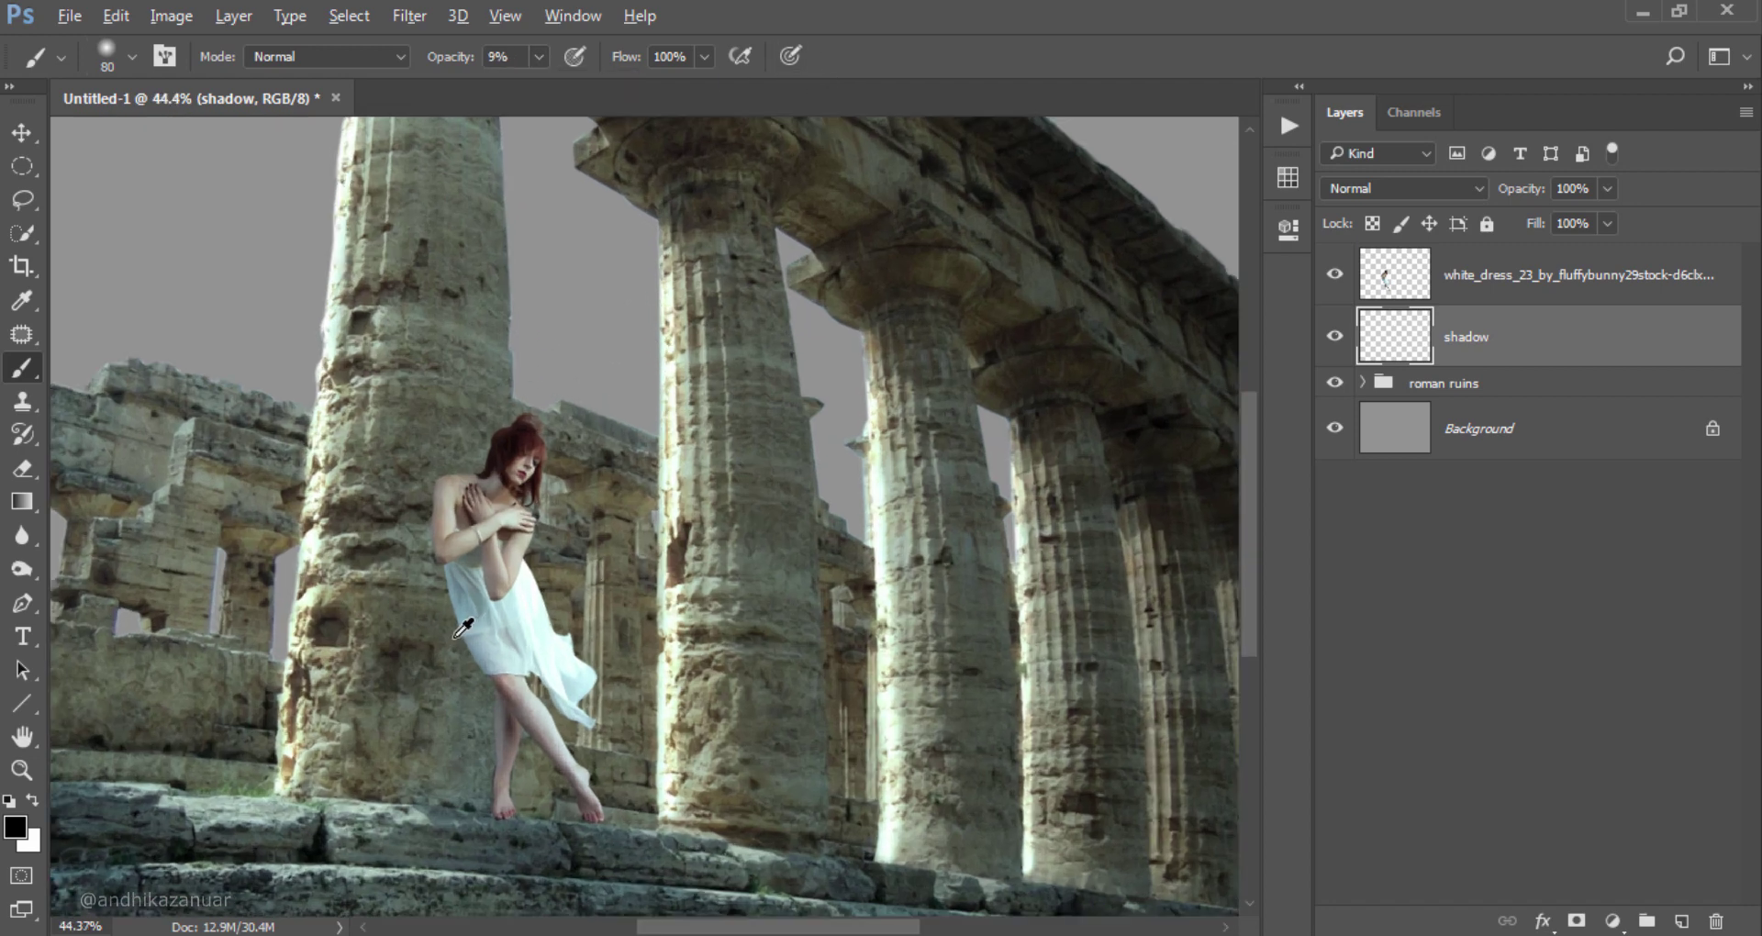
scroll(440, 615, up, 2)
scroll(436, 601, up, 2)
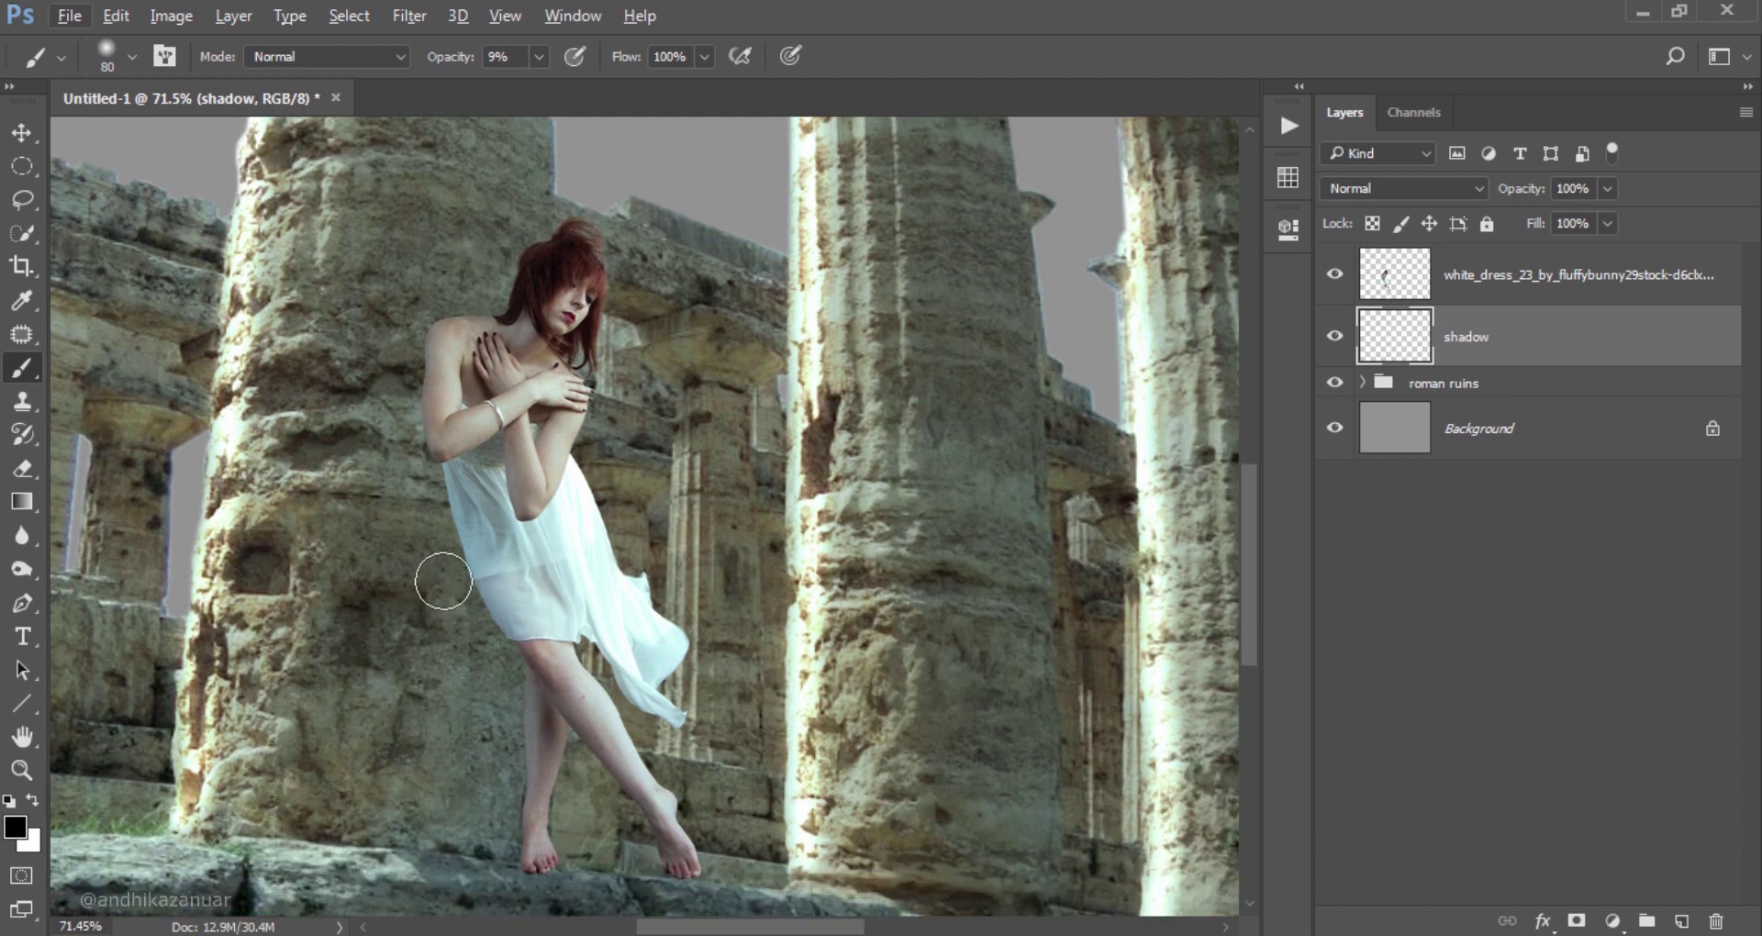
key(bracketleft)
key(bracketleft)
key(bracketleft)
key(bracketright)
Step: Paint faint black shadows down the woman's legs to the ankle
drag(517, 547, 523, 787)
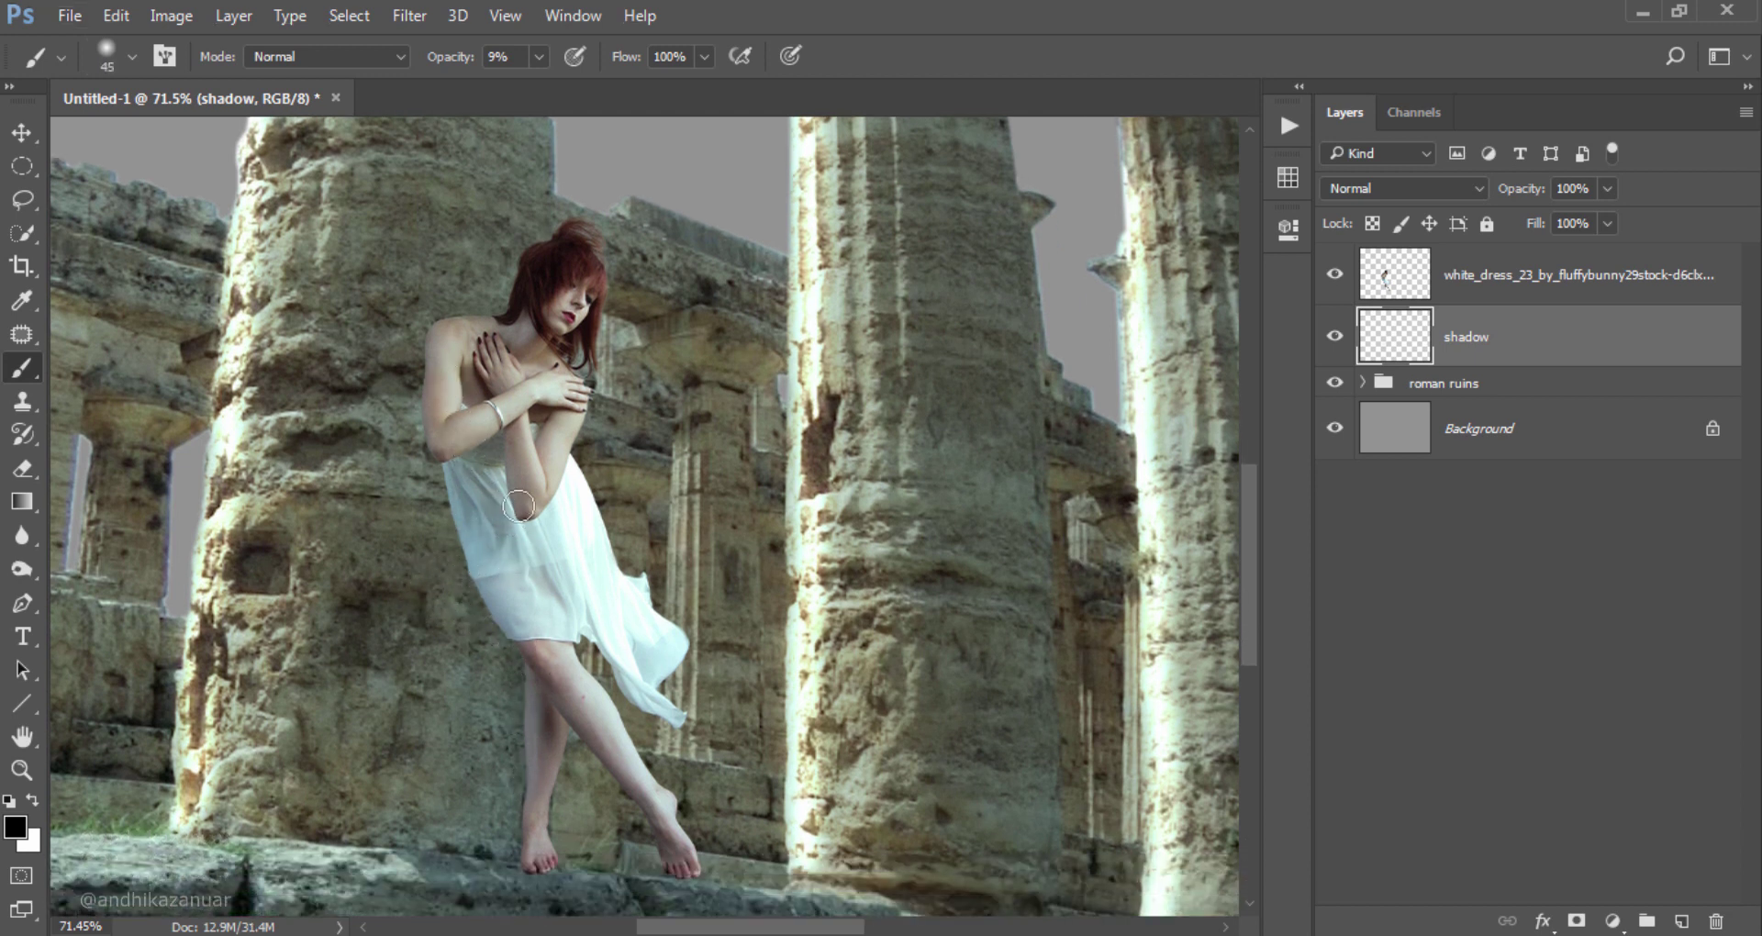
drag(523, 495, 528, 789)
key(bracketright)
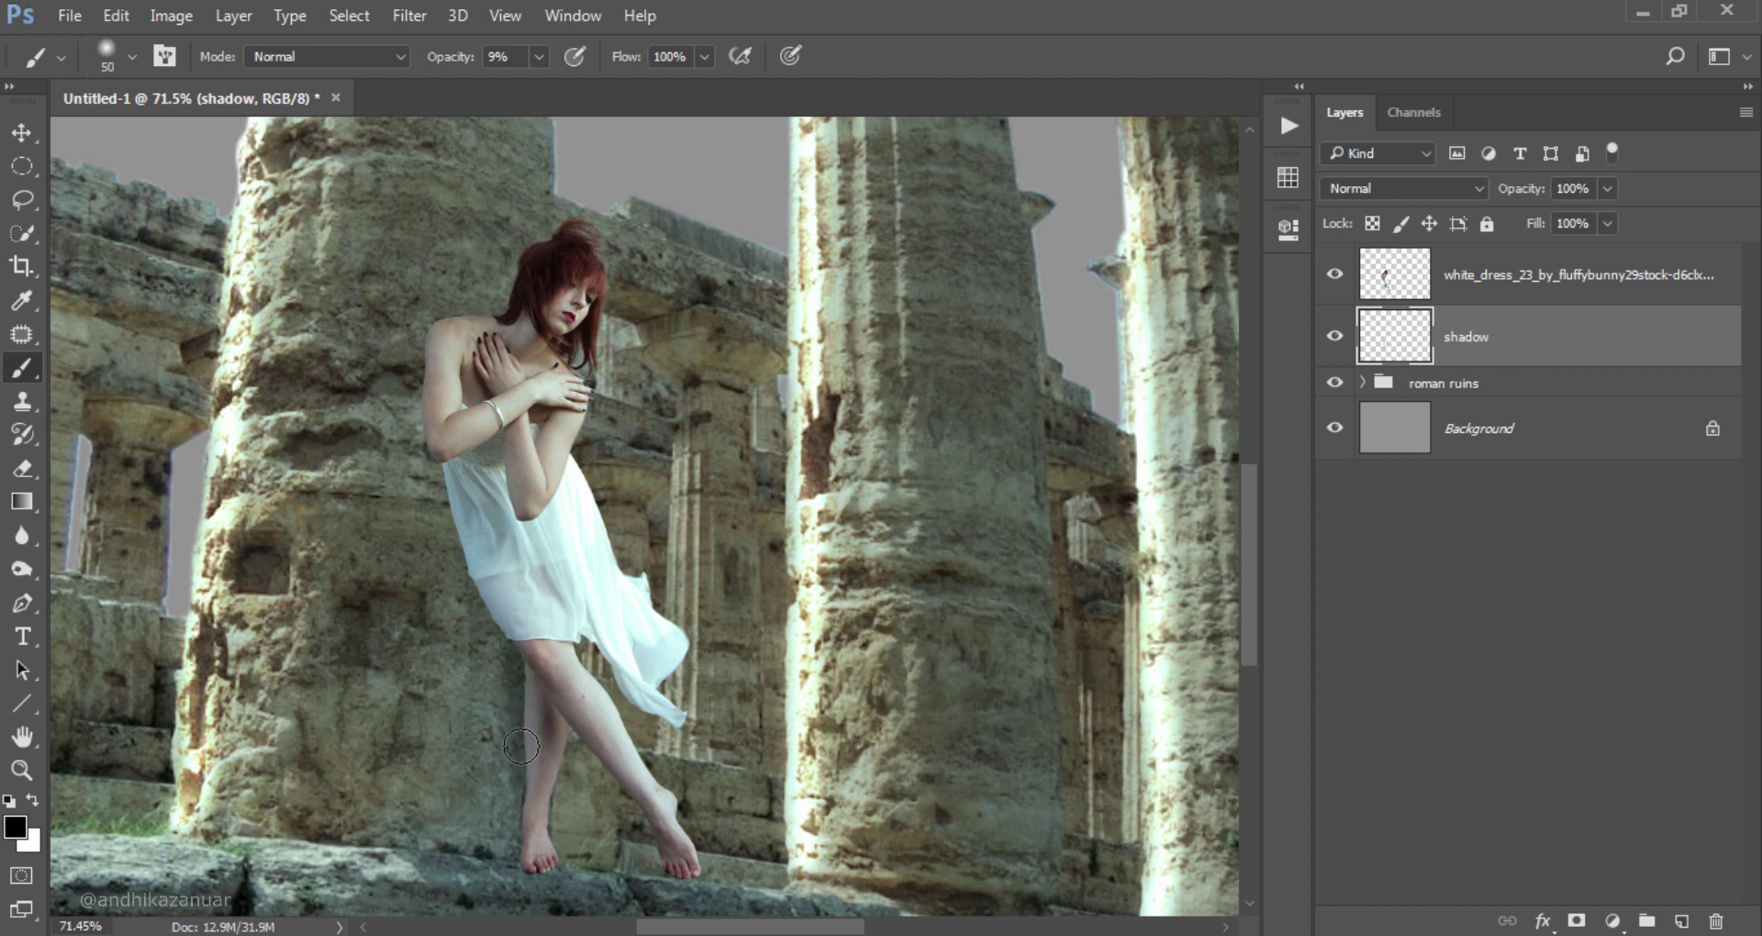
drag(501, 487, 522, 828)
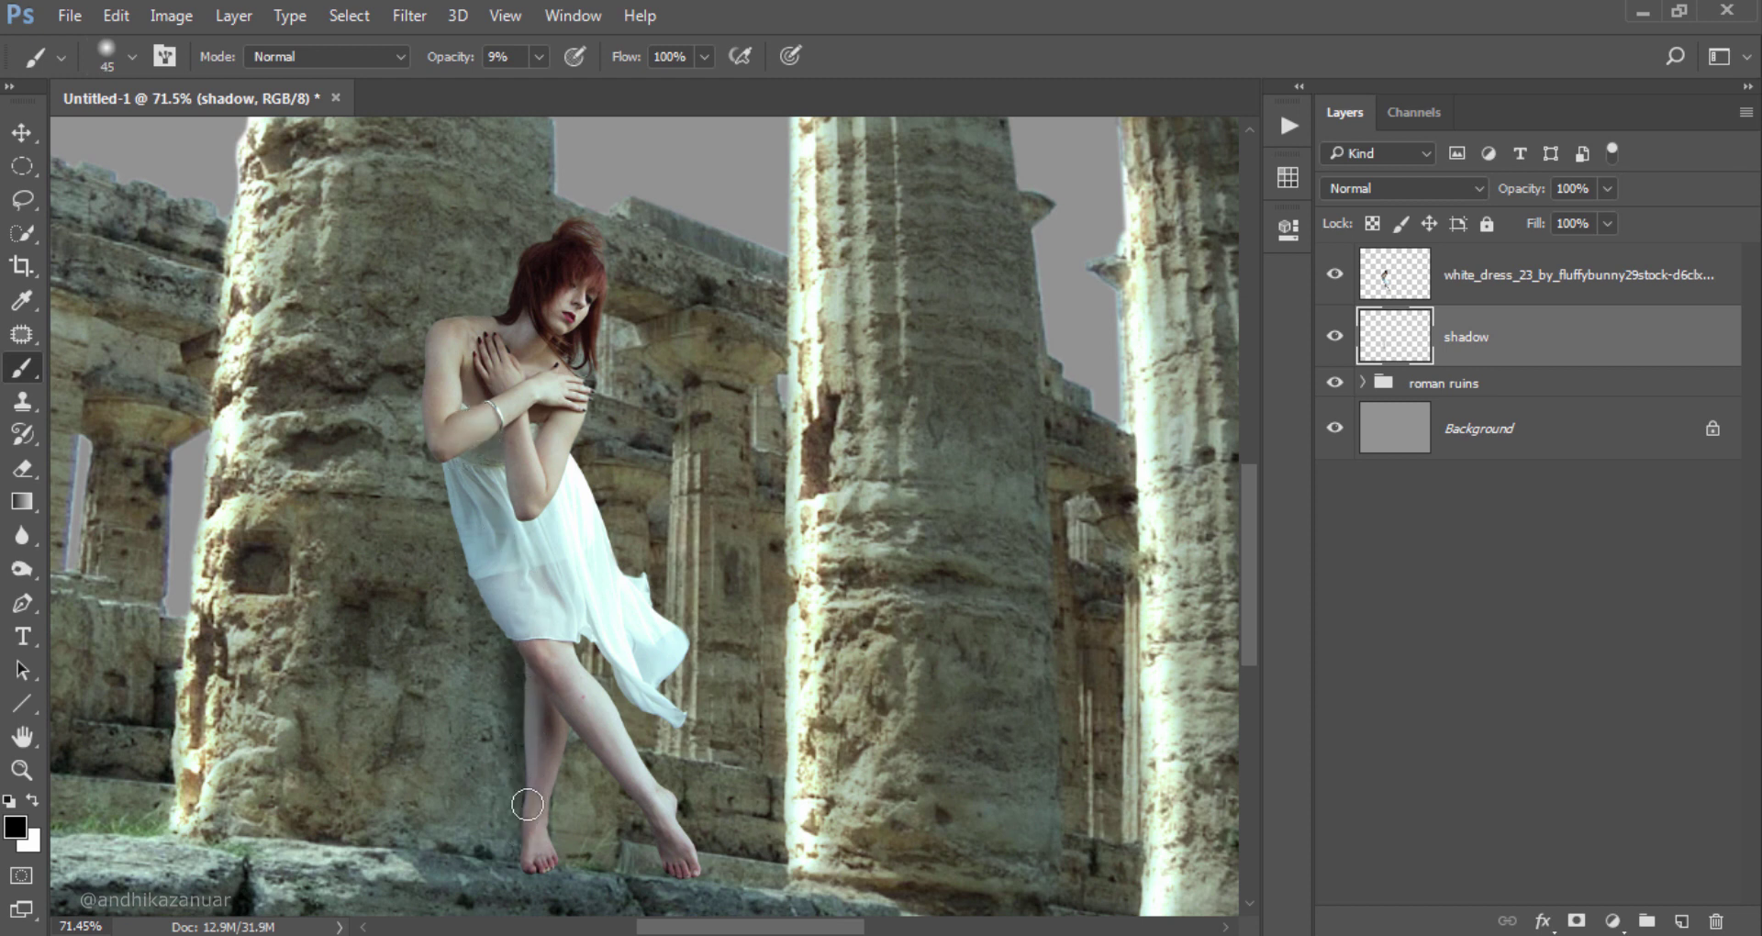
key(bracketright)
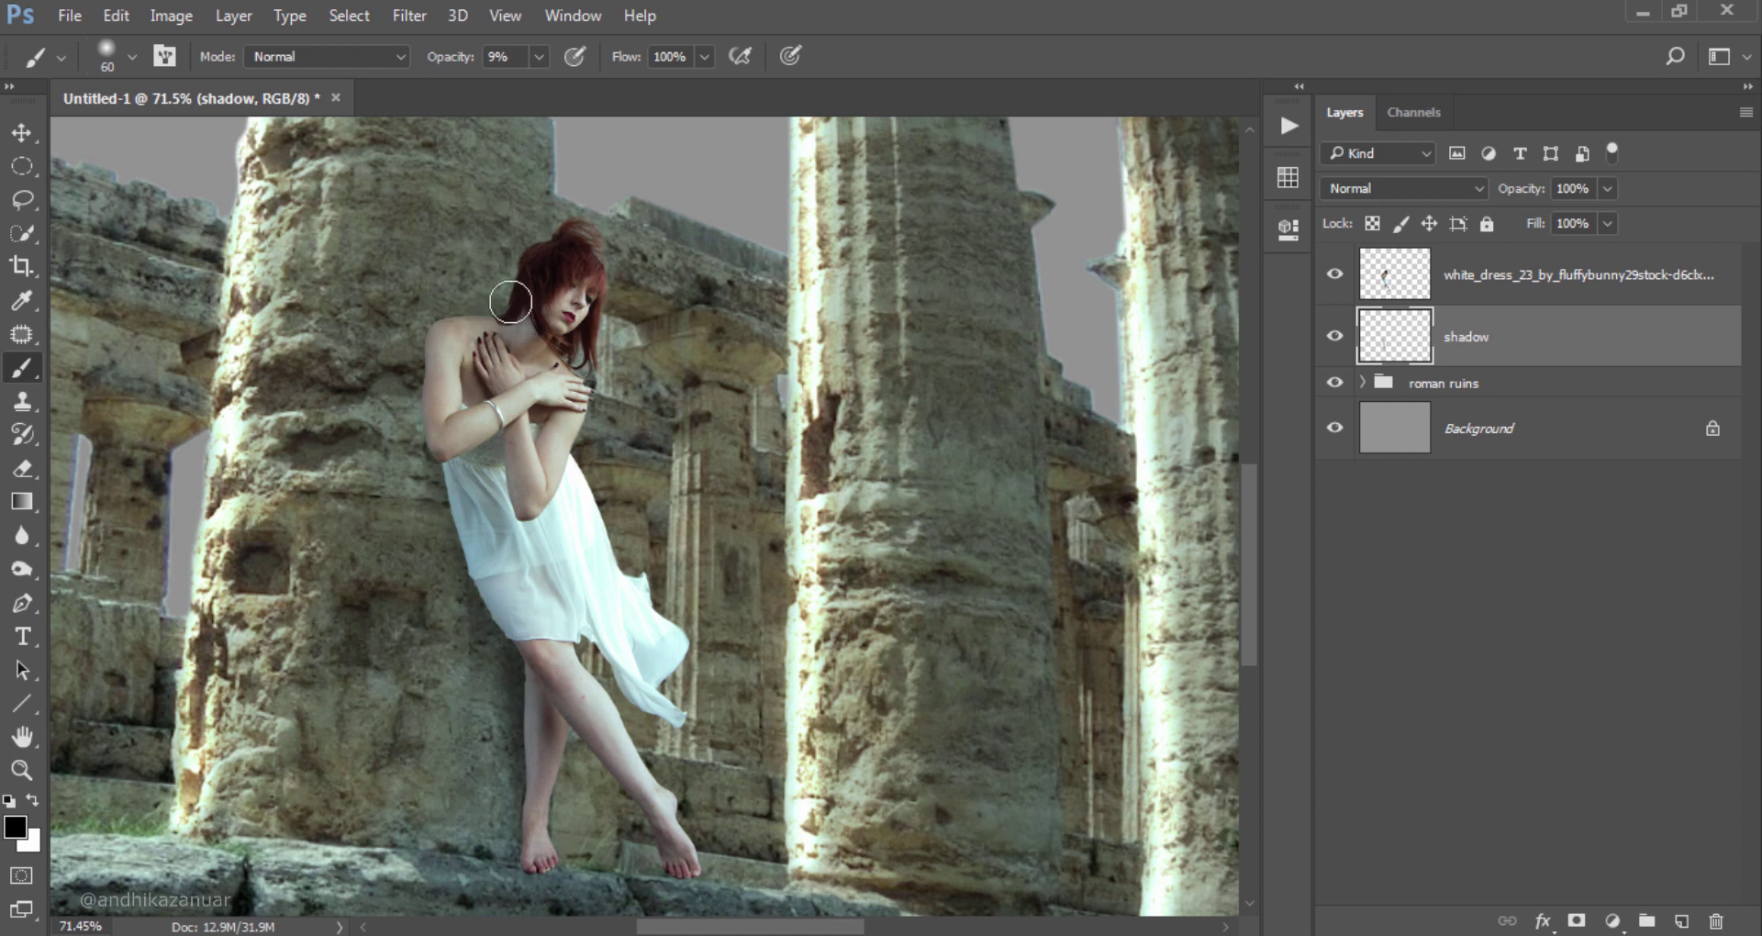
key(bracketright)
key(bracketright)
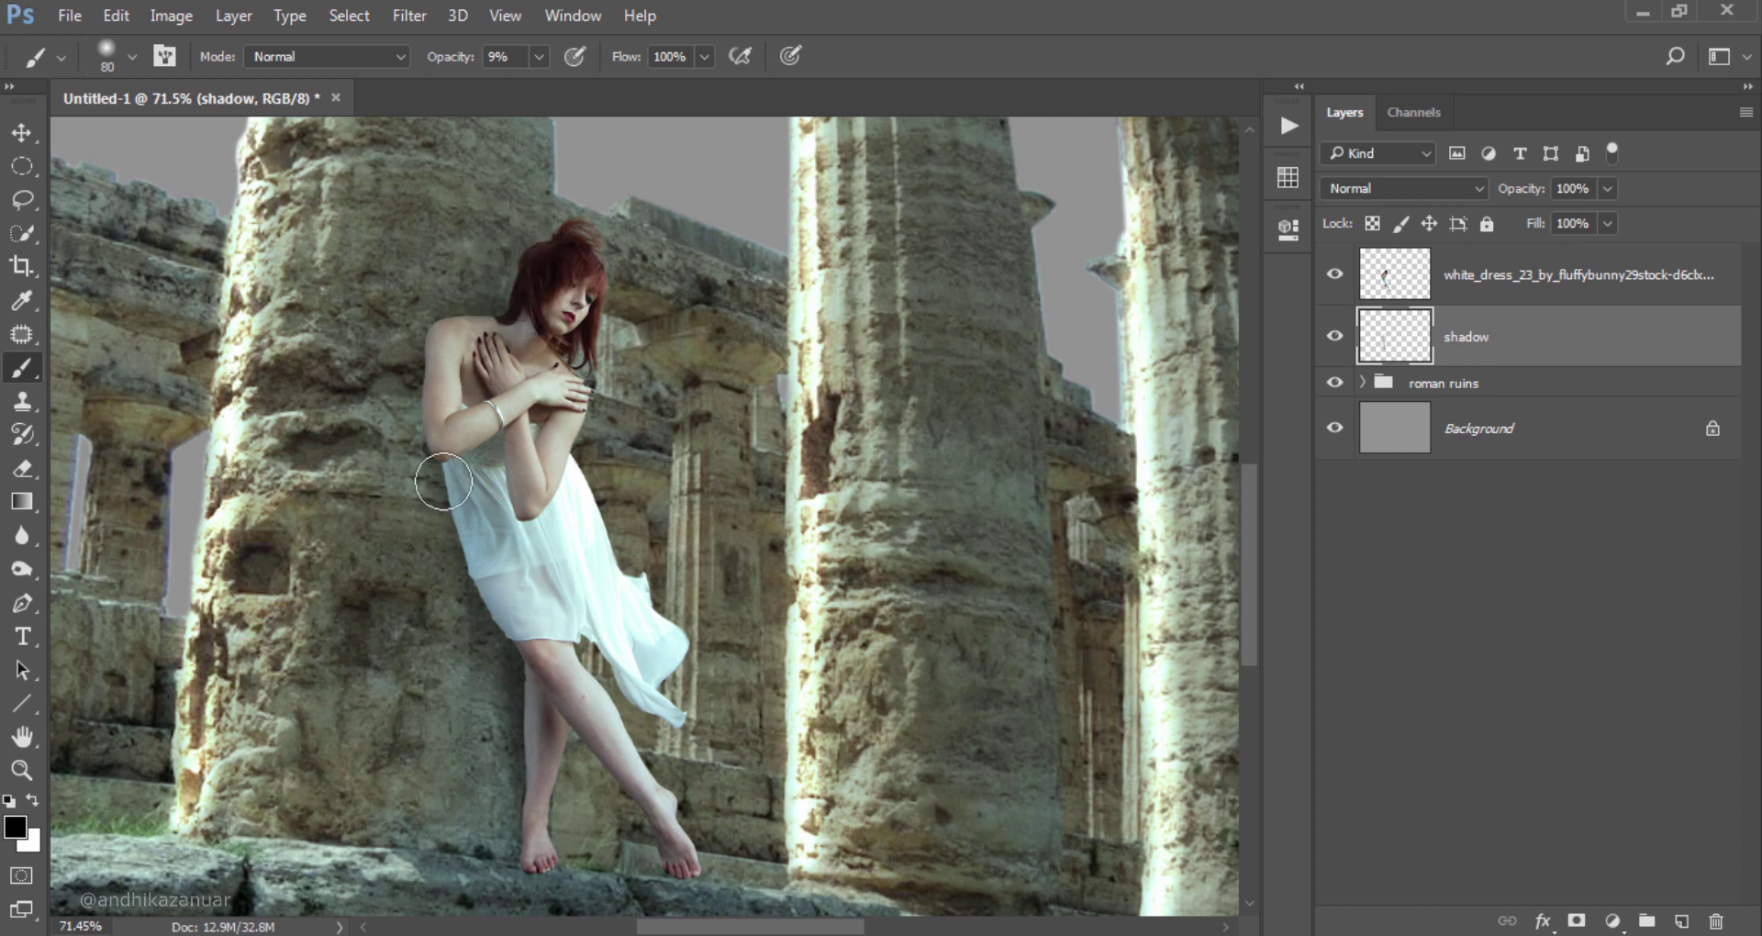
key(bracketleft)
key(bracketleft)
scroll(538, 426, down, 3)
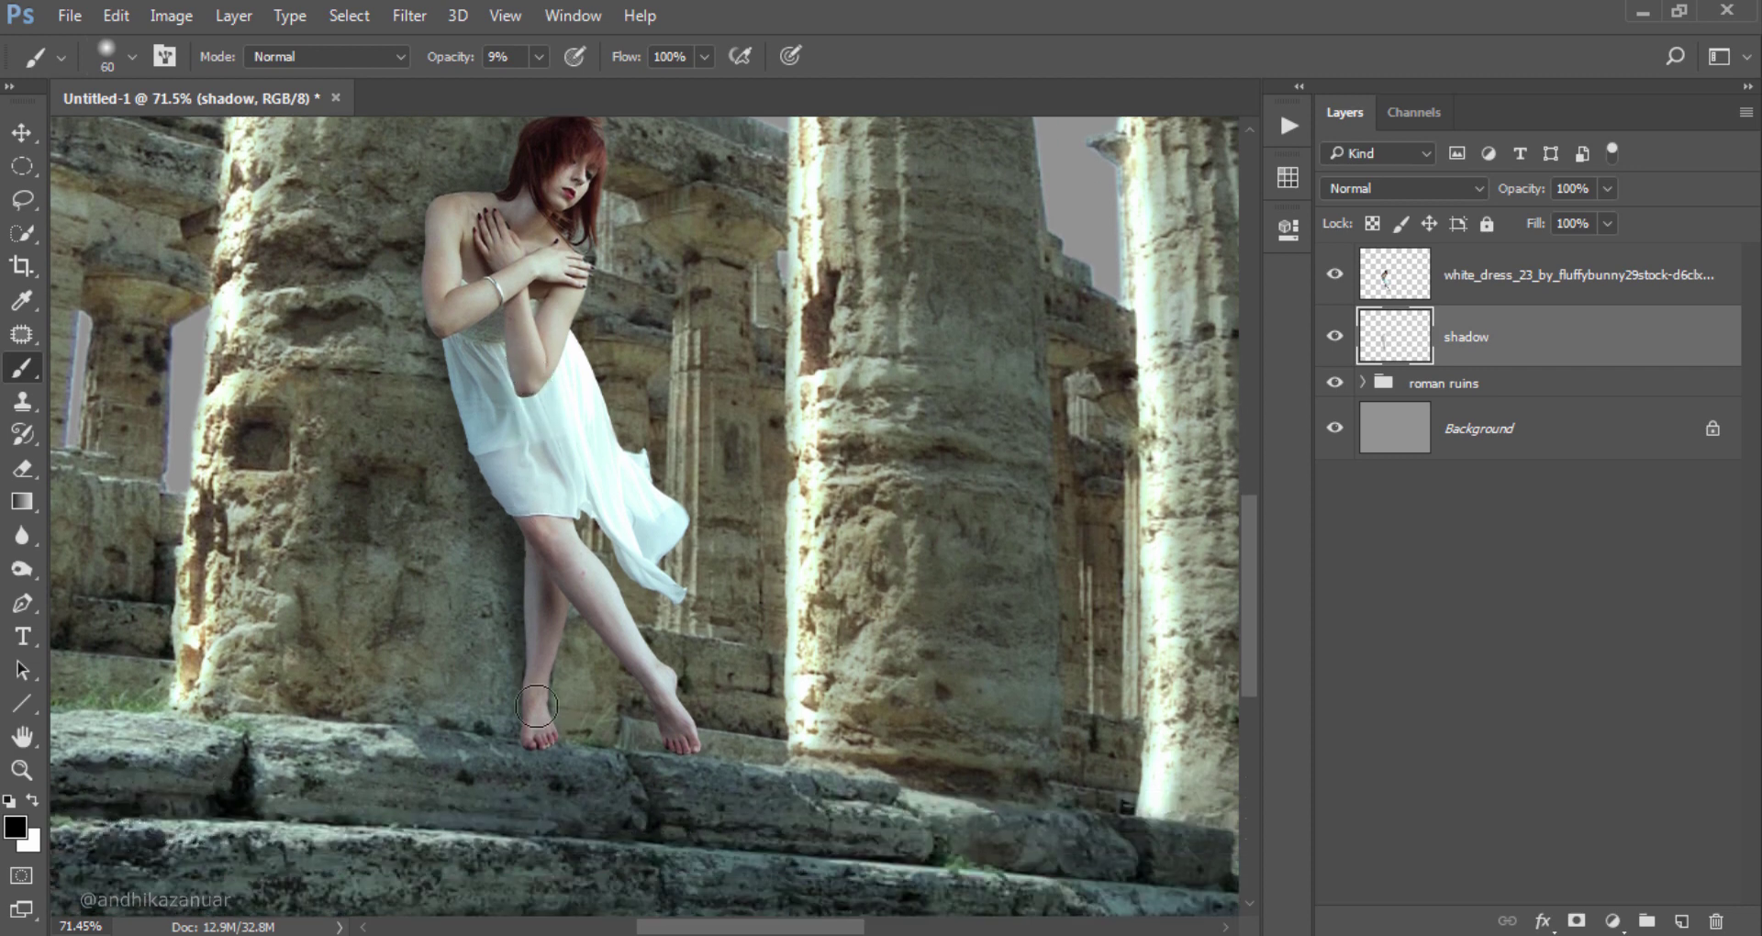
key(bracketleft)
key(bracketleft)
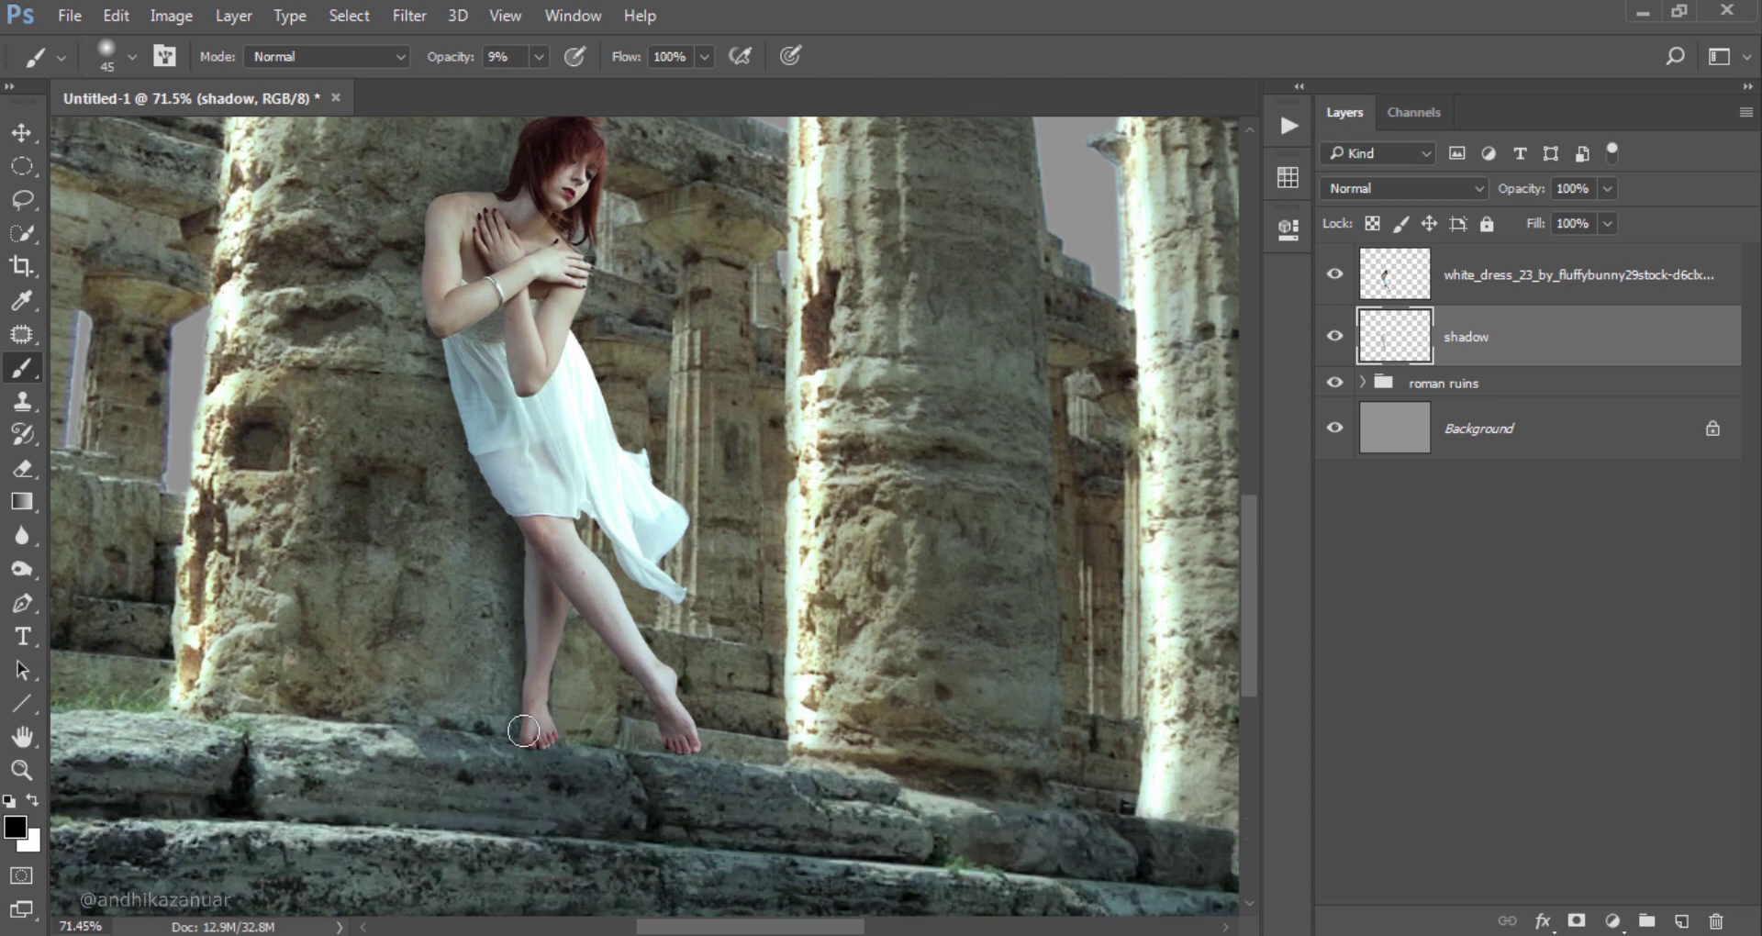
scroll(675, 652, down, 2)
scroll(667, 638, down, 2)
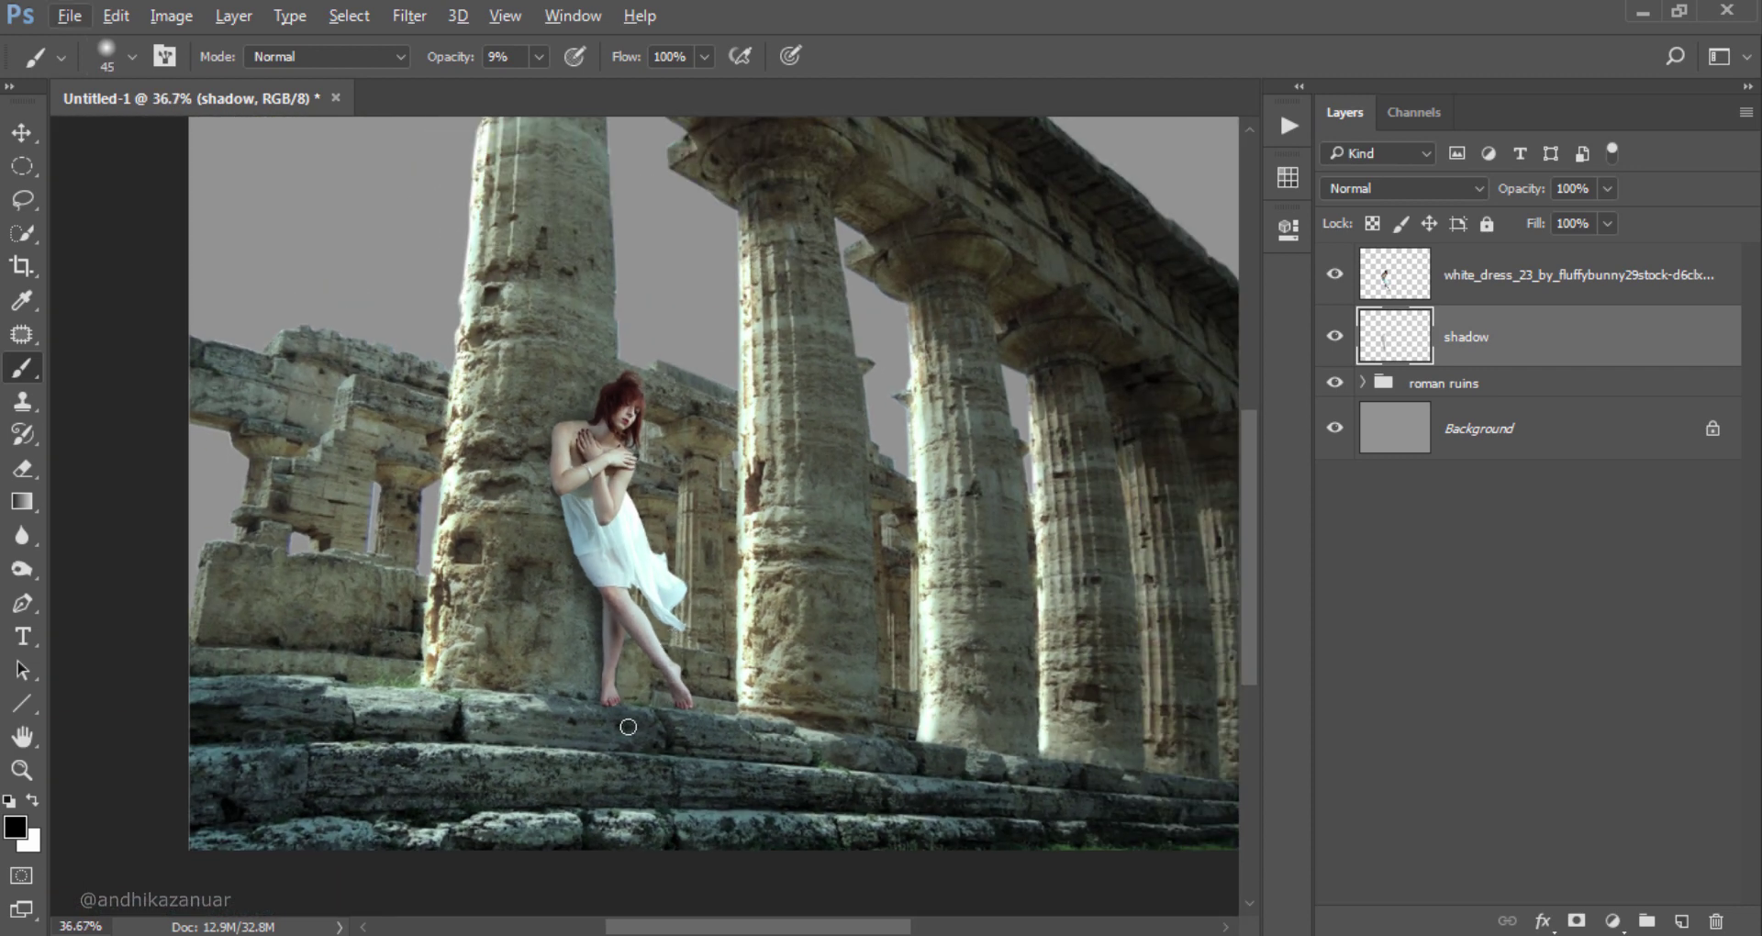
Step: Paint faint shadows around her feet, across the steps, and down the column behind her
mouse_move(629, 732)
mouse_down()
mouse_move(629, 708)
mouse_move(730, 748)
mouse_move(690, 746)
mouse_up()
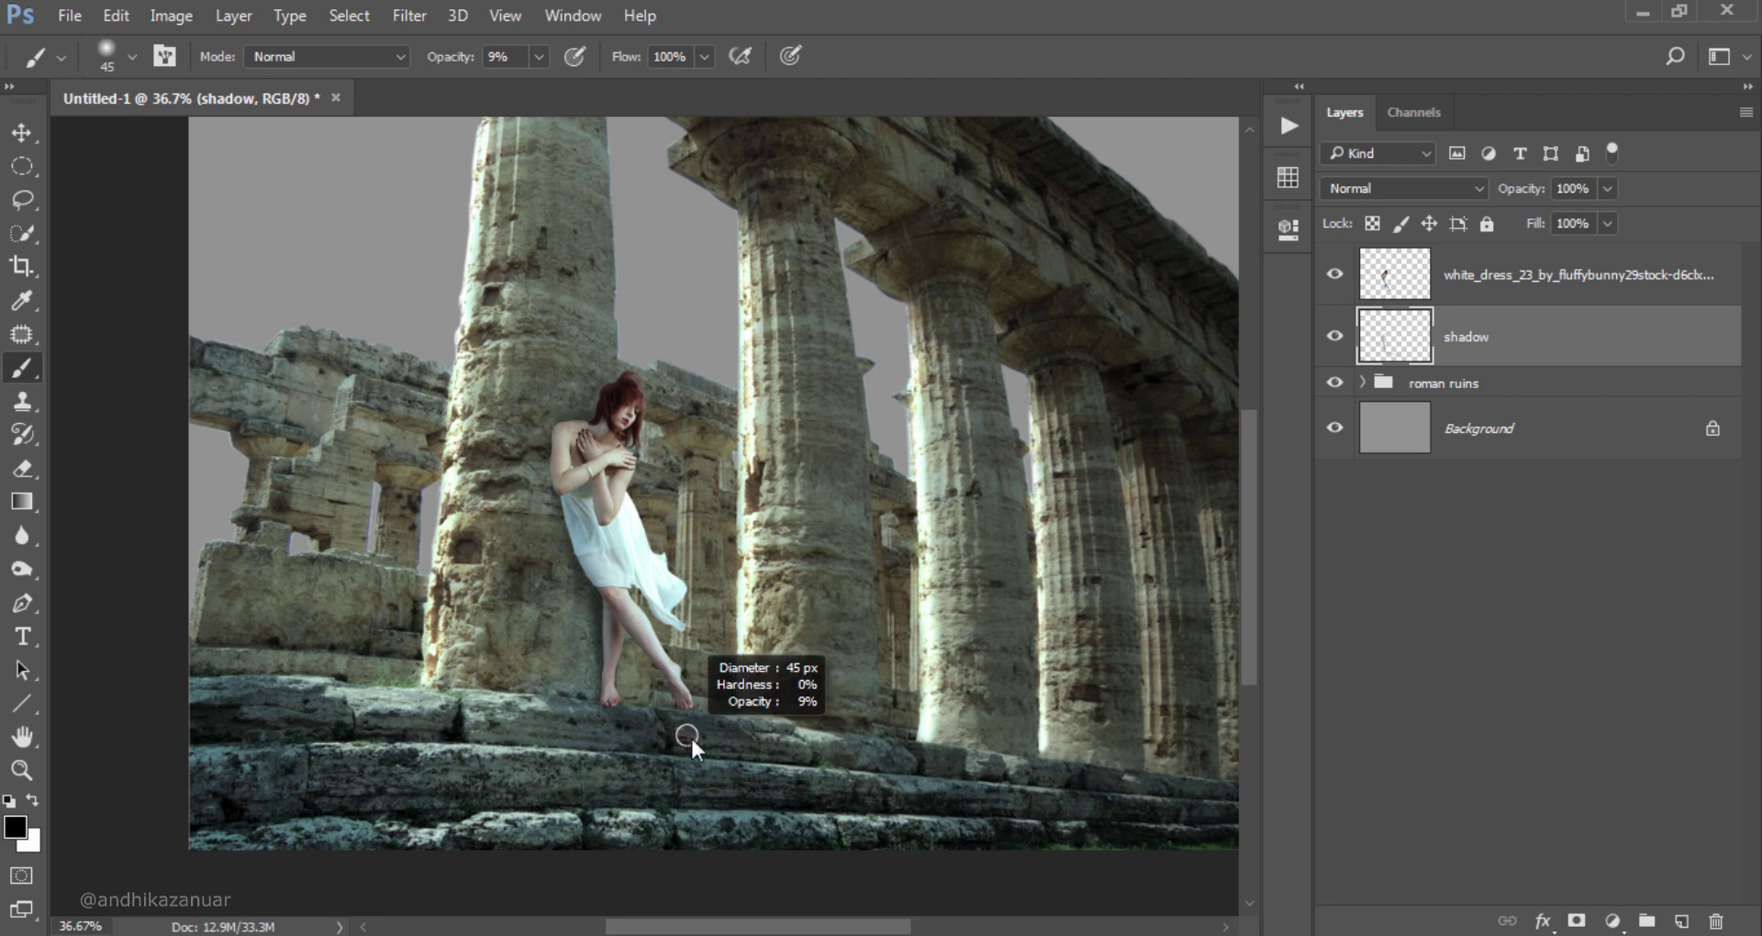
mouse_move(650, 728)
mouse_down()
mouse_move(938, 804)
mouse_move(551, 700)
mouse_move(719, 751)
mouse_move(678, 780)
mouse_move(873, 838)
mouse_move(700, 798)
mouse_move(680, 765)
mouse_up()
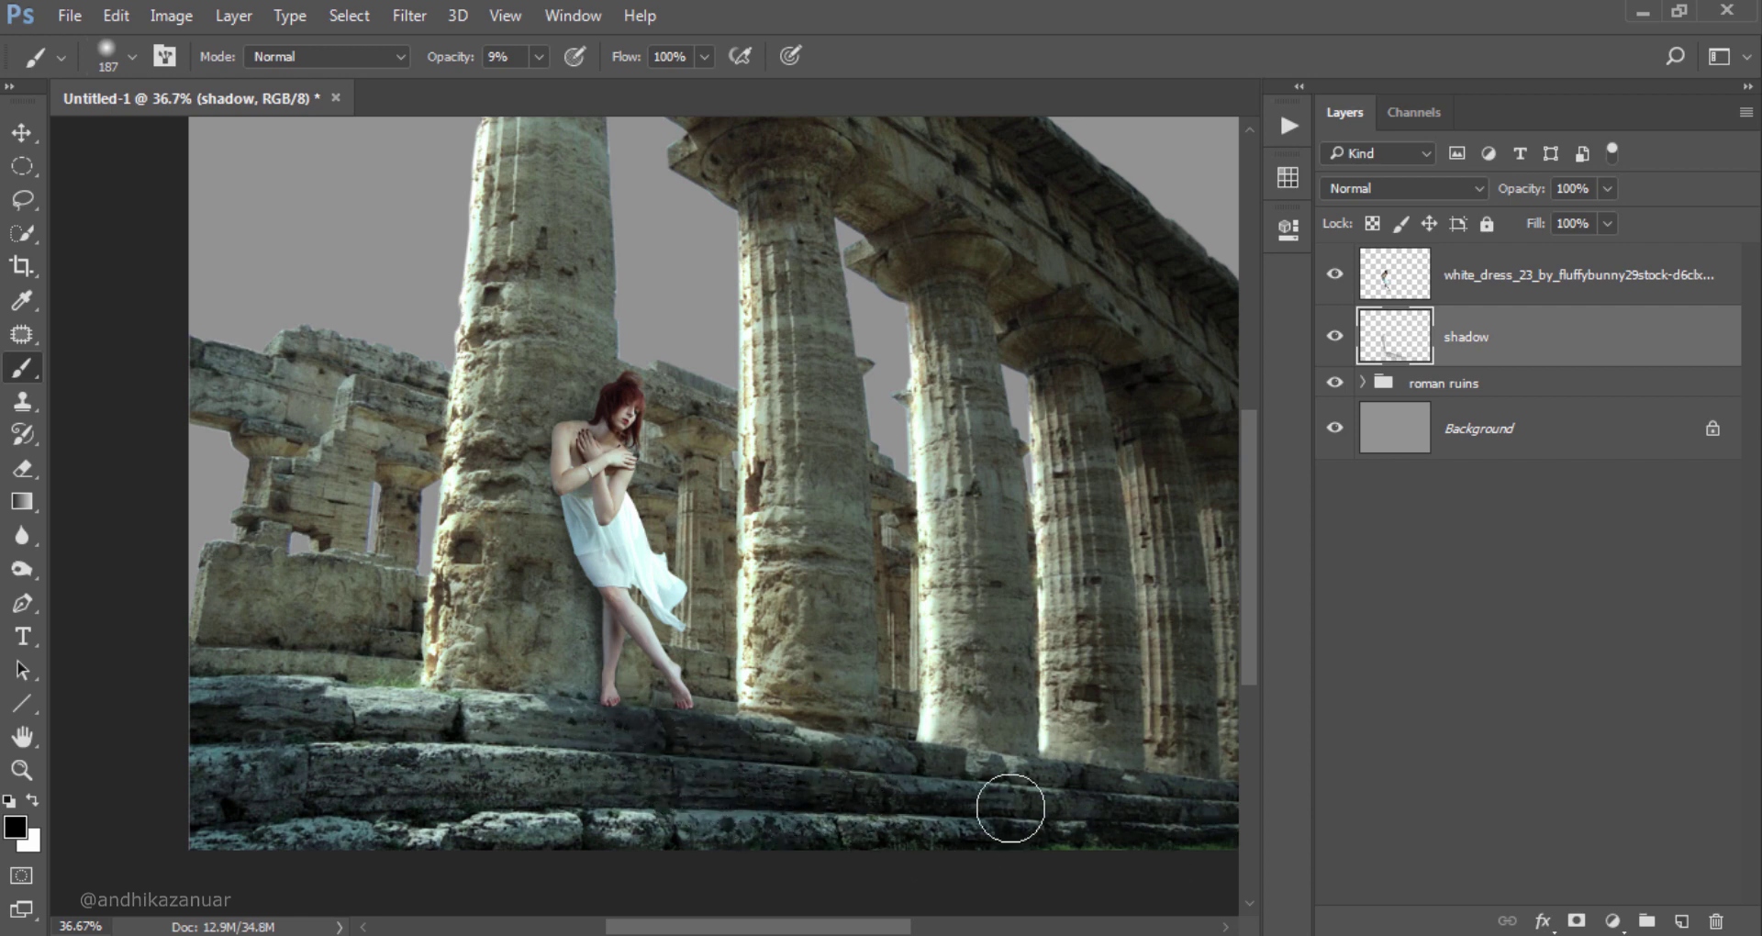
scroll(877, 808, down, 1)
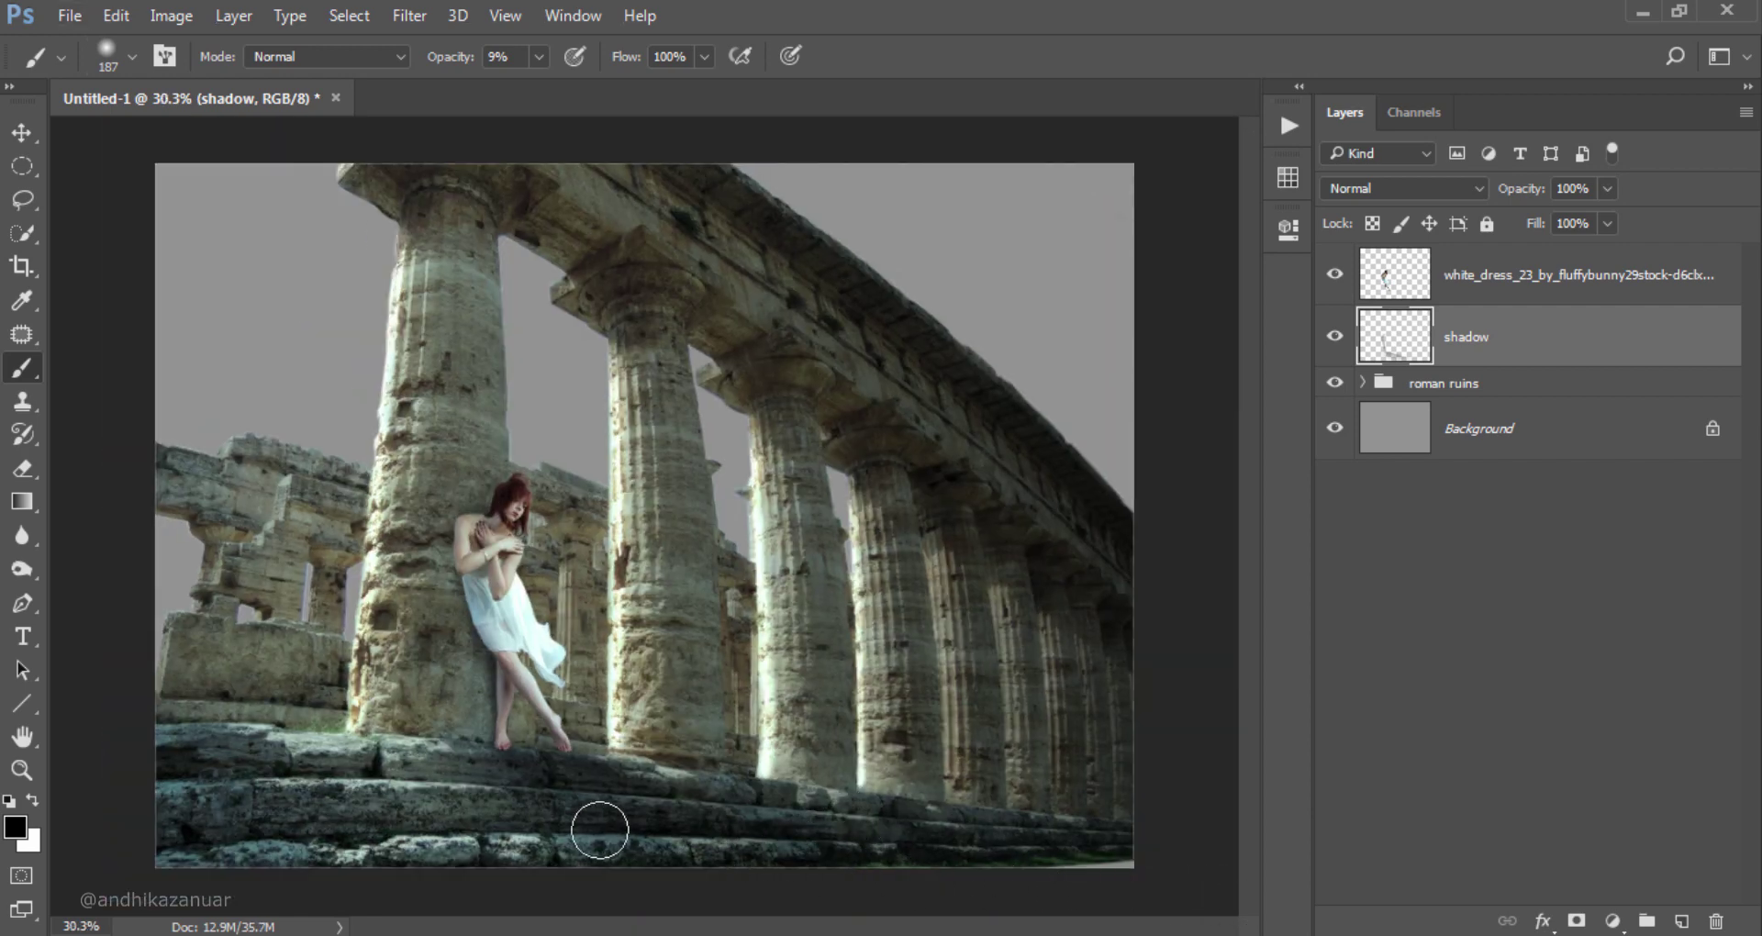
mouse_move(598, 830)
mouse_down()
mouse_move(779, 846)
mouse_move(224, 854)
mouse_move(625, 858)
mouse_move(174, 838)
mouse_move(432, 817)
mouse_move(649, 853)
mouse_move(335, 832)
mouse_move(916, 864)
mouse_move(768, 838)
mouse_up()
drag(535, 715, 473, 720)
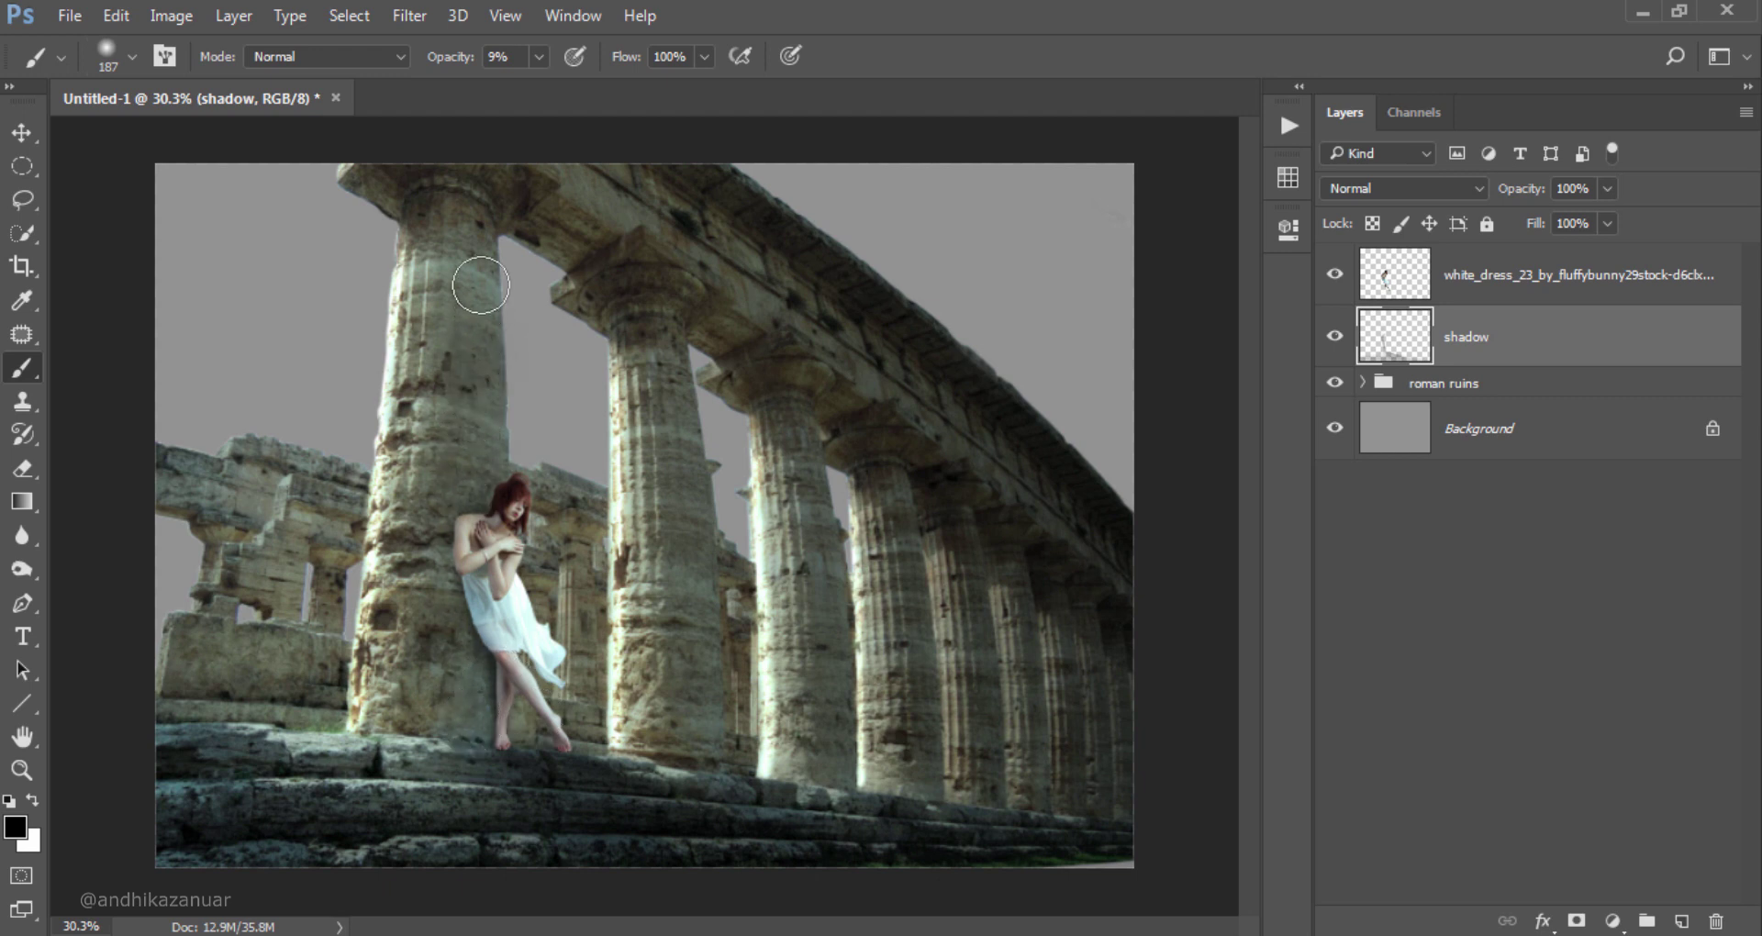
drag(482, 544, 472, 702)
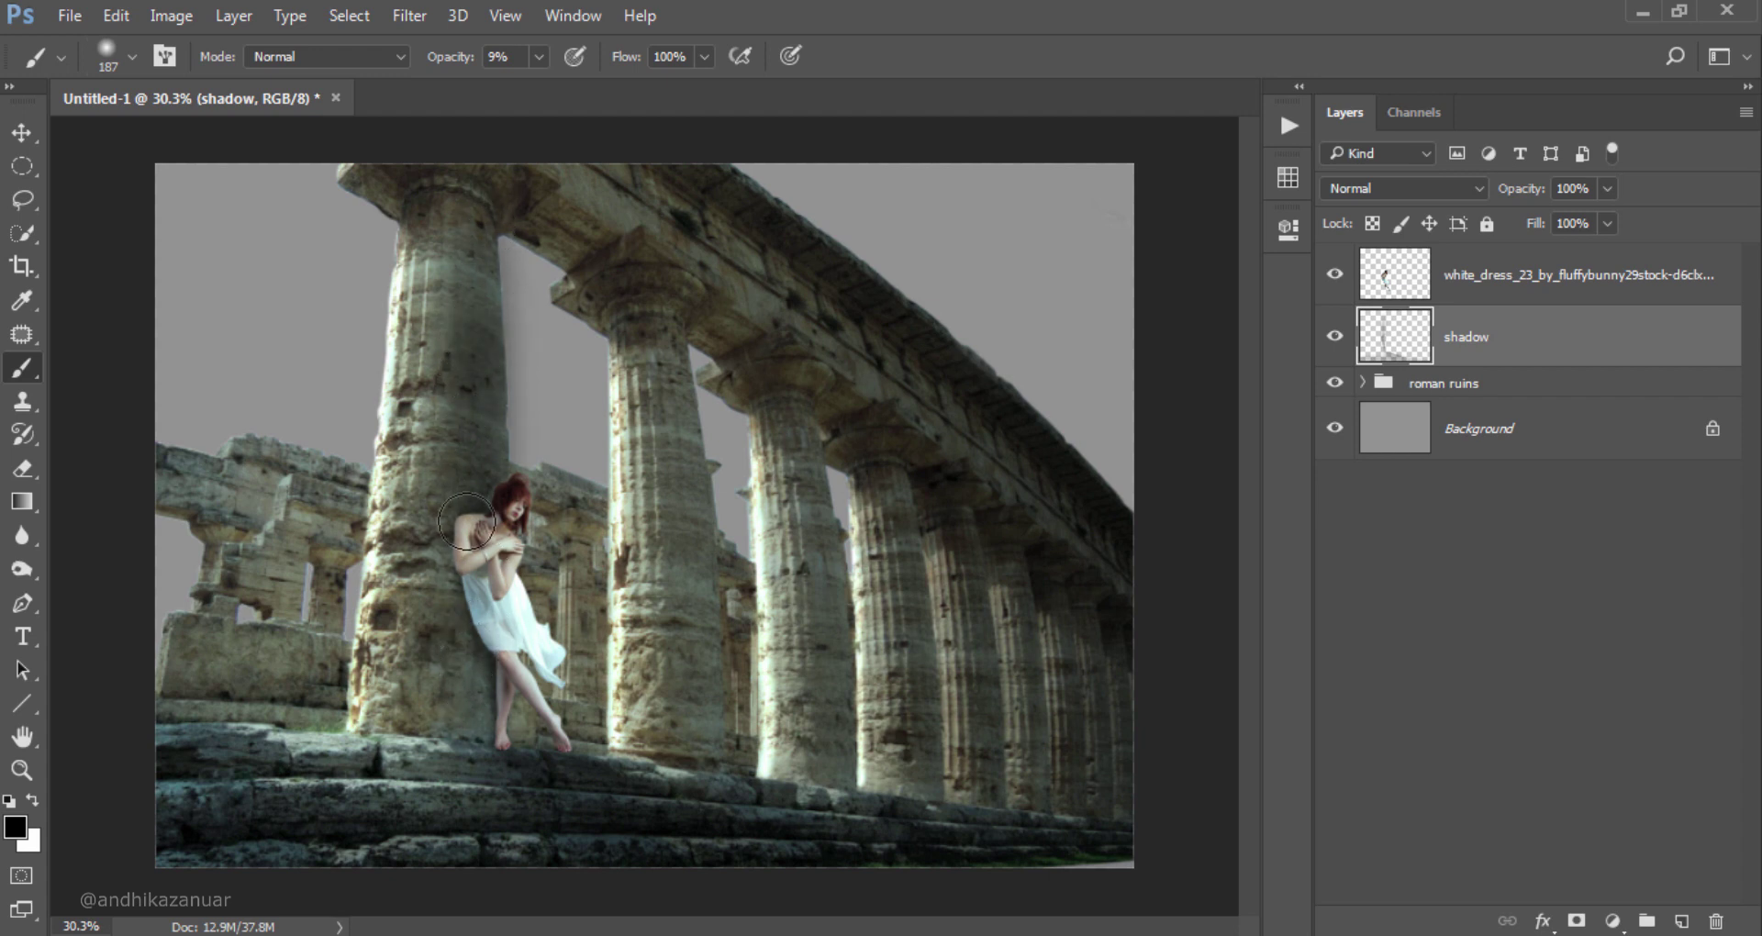
Step: Shade the lower shafts of the middle, fourth and fifth columns with faint strokes
mouse_move(719, 668)
mouse_down()
mouse_move(677, 688)
mouse_move(708, 728)
mouse_move(700, 629)
mouse_move(695, 714)
mouse_up()
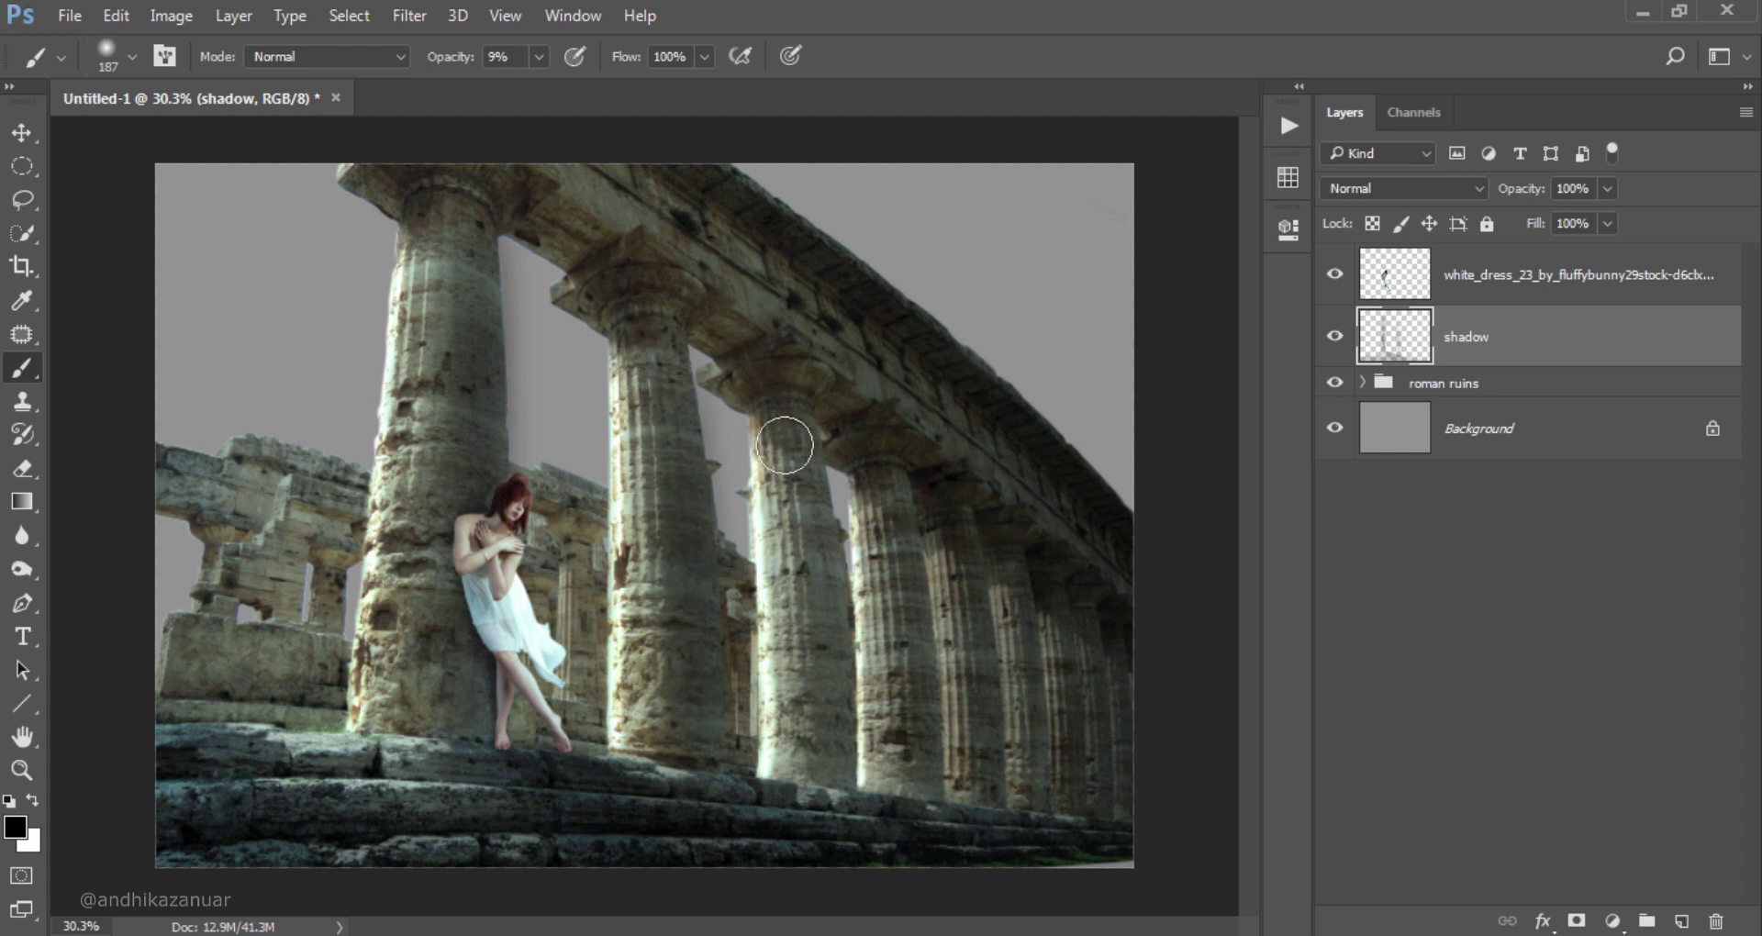
drag(825, 633, 839, 473)
drag(893, 540, 917, 802)
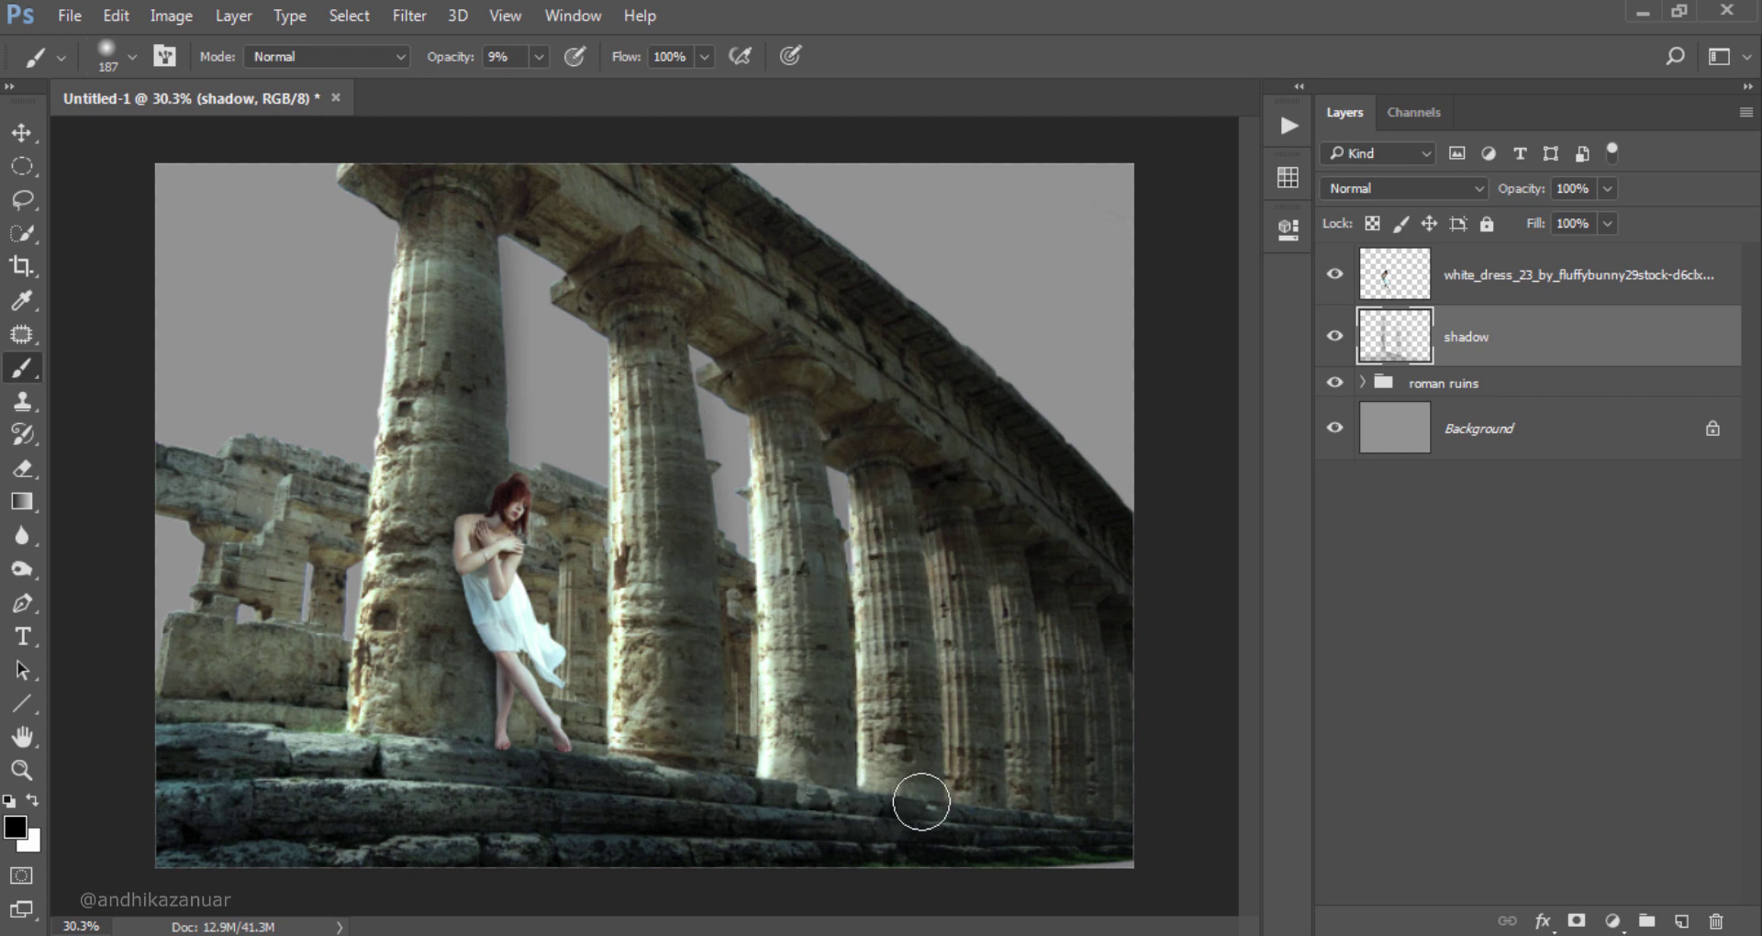
drag(1038, 586, 1037, 821)
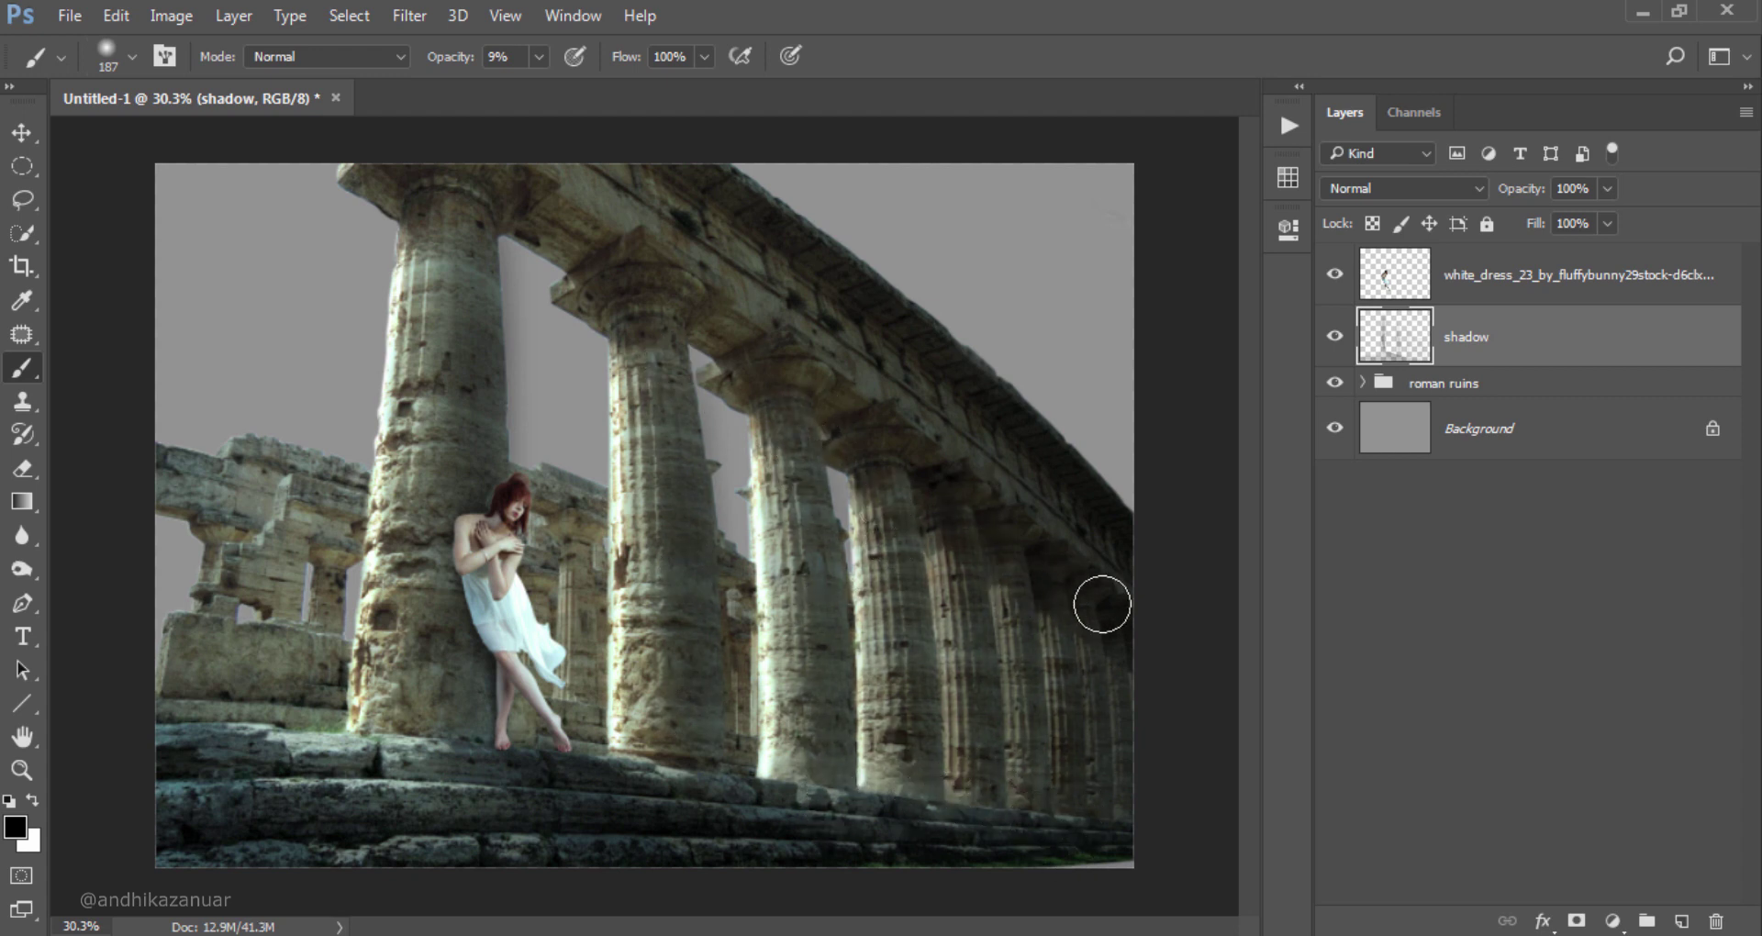
mouse_move(1101, 602)
mouse_down()
mouse_move(1089, 657)
mouse_move(1018, 700)
mouse_up()
drag(903, 522, 895, 757)
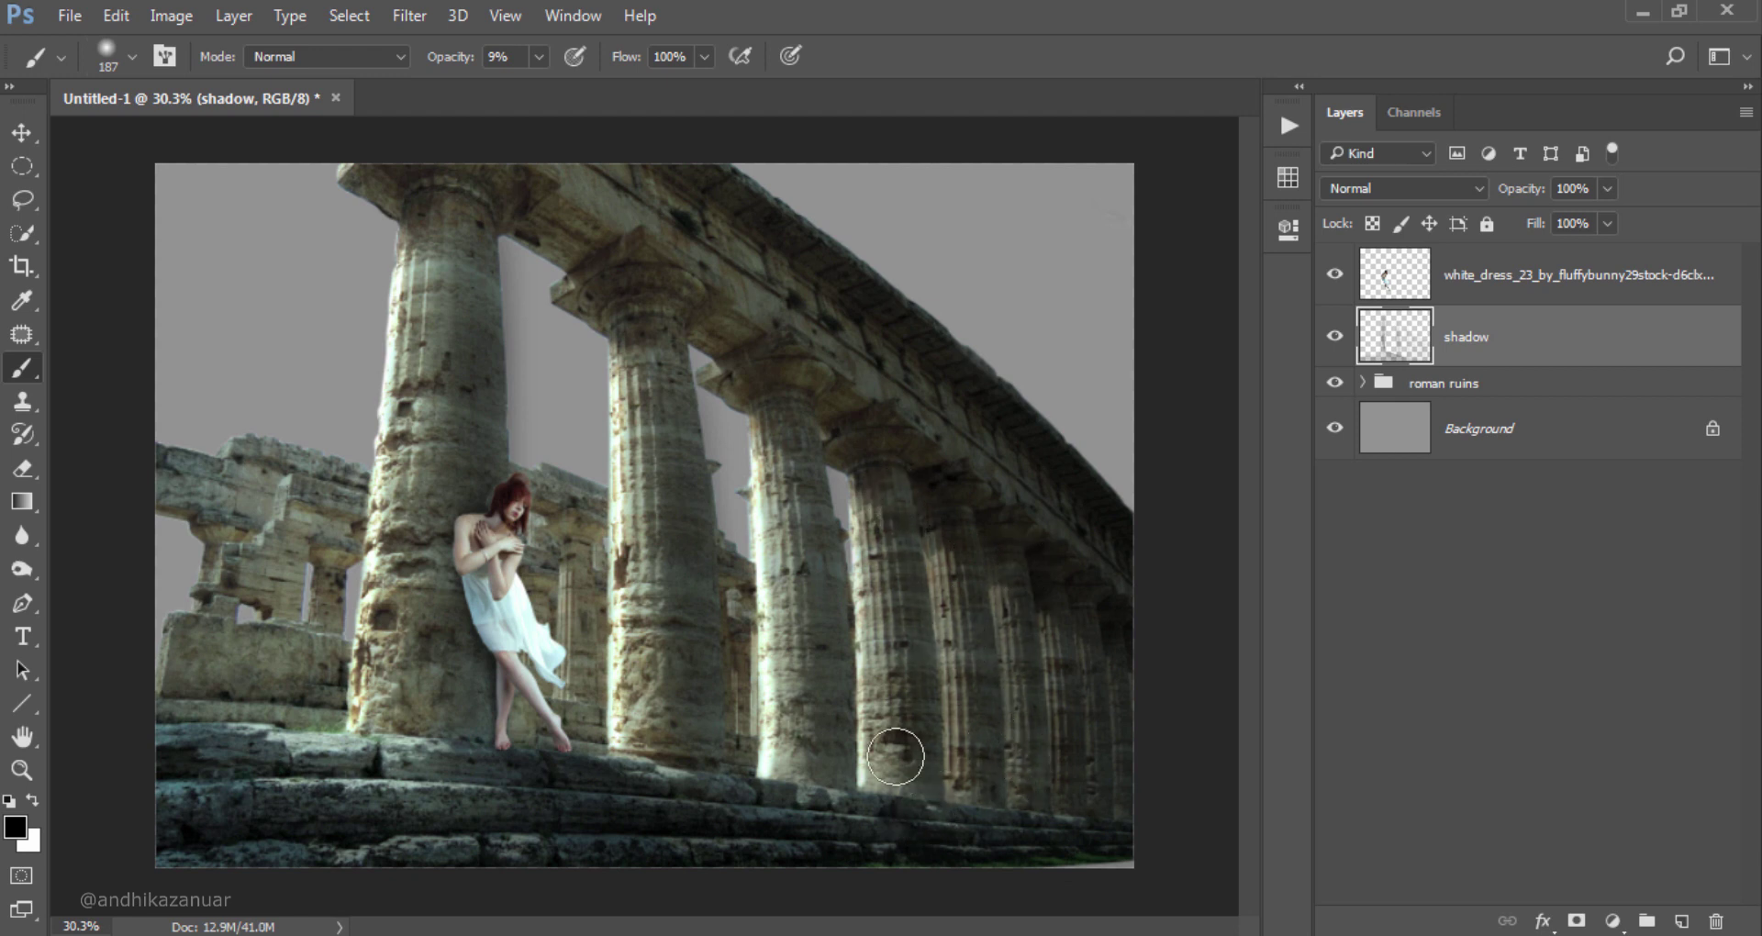
drag(804, 507, 818, 779)
drag(677, 413, 697, 721)
Step: Clip the shadow layer to the roman ruins group, then select the Background layer
click(1333, 338)
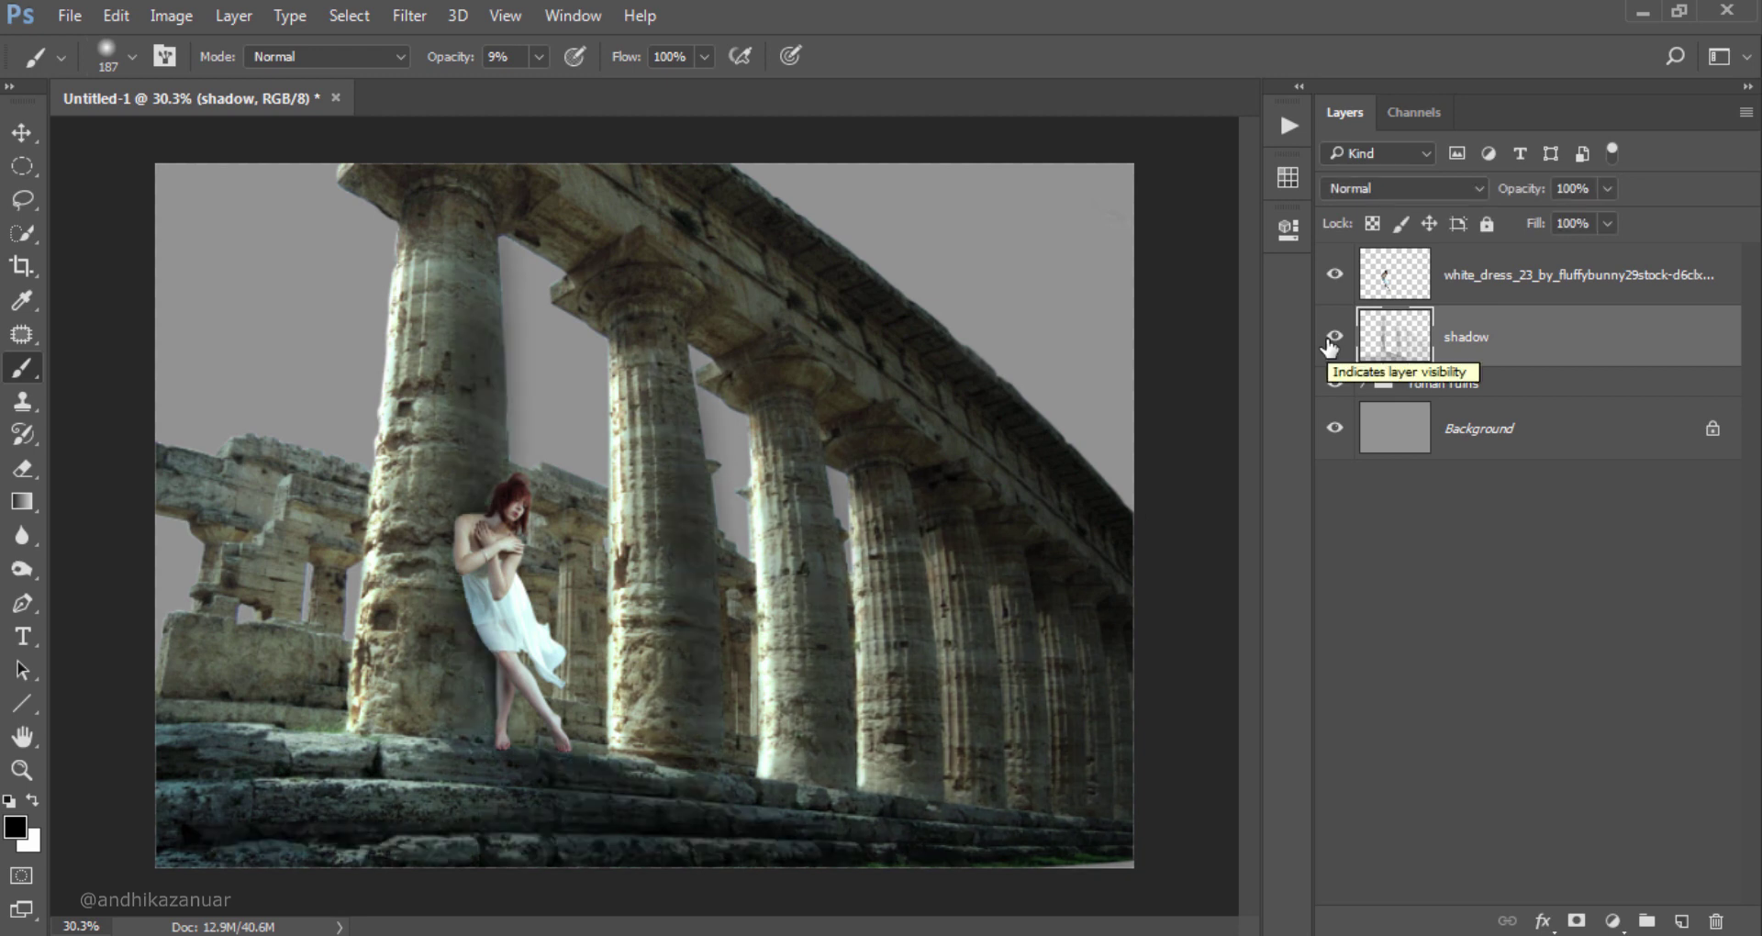
right_click(1647, 354)
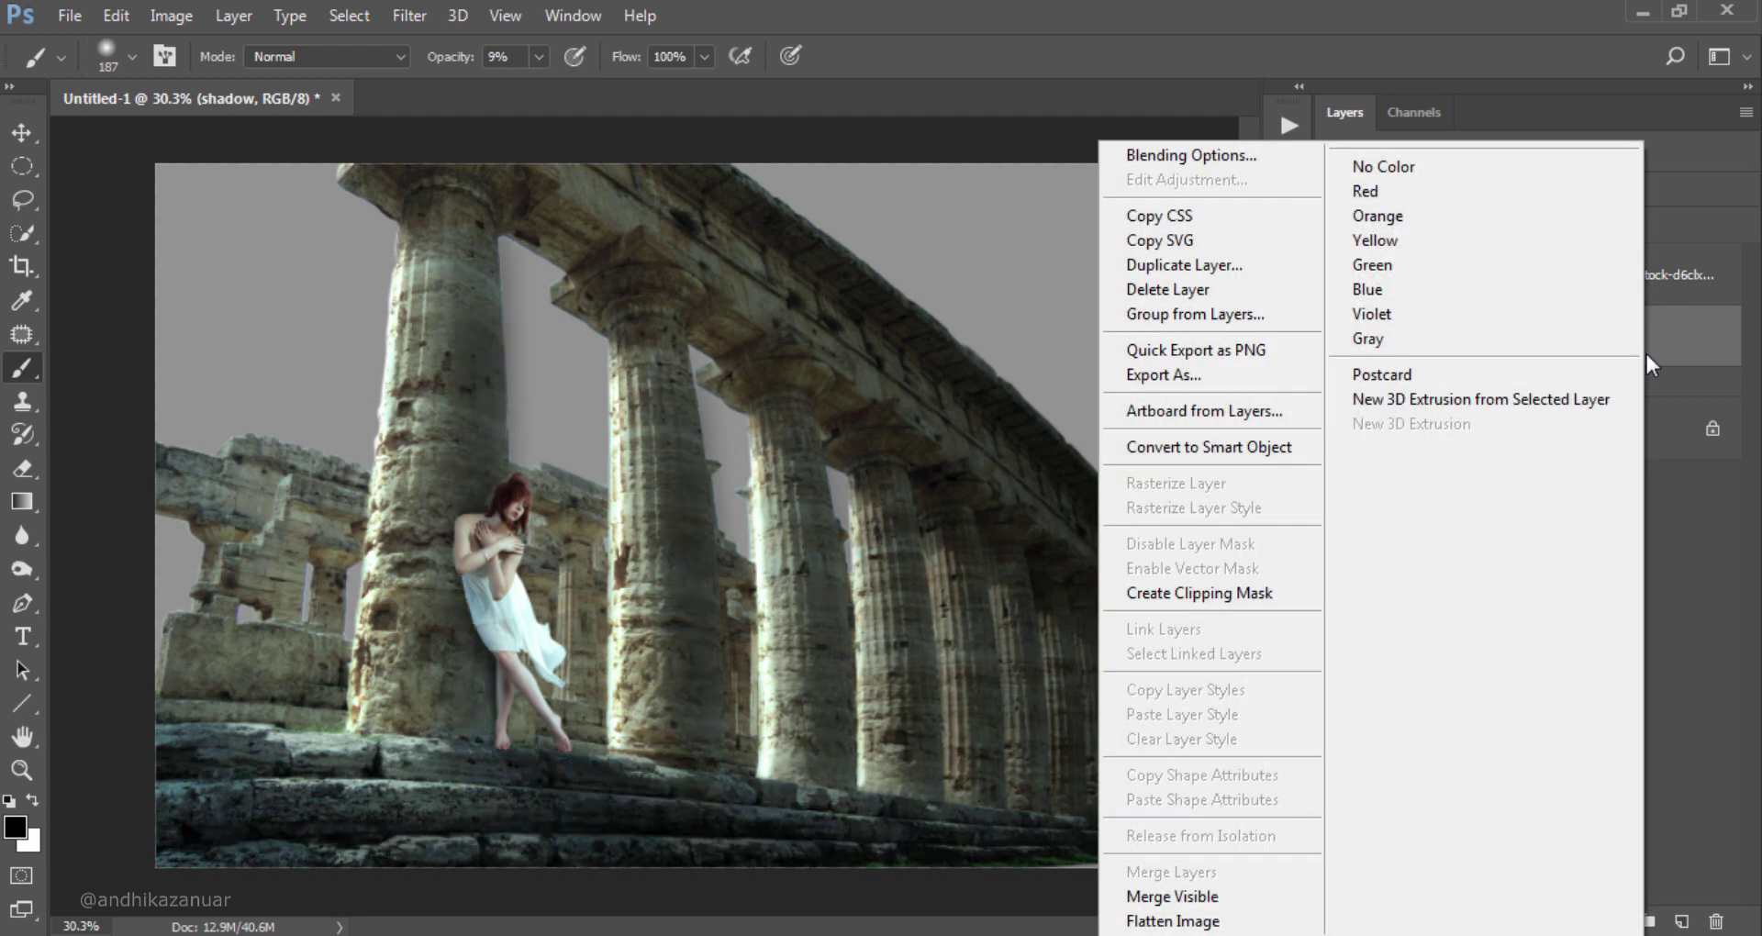
click(1262, 602)
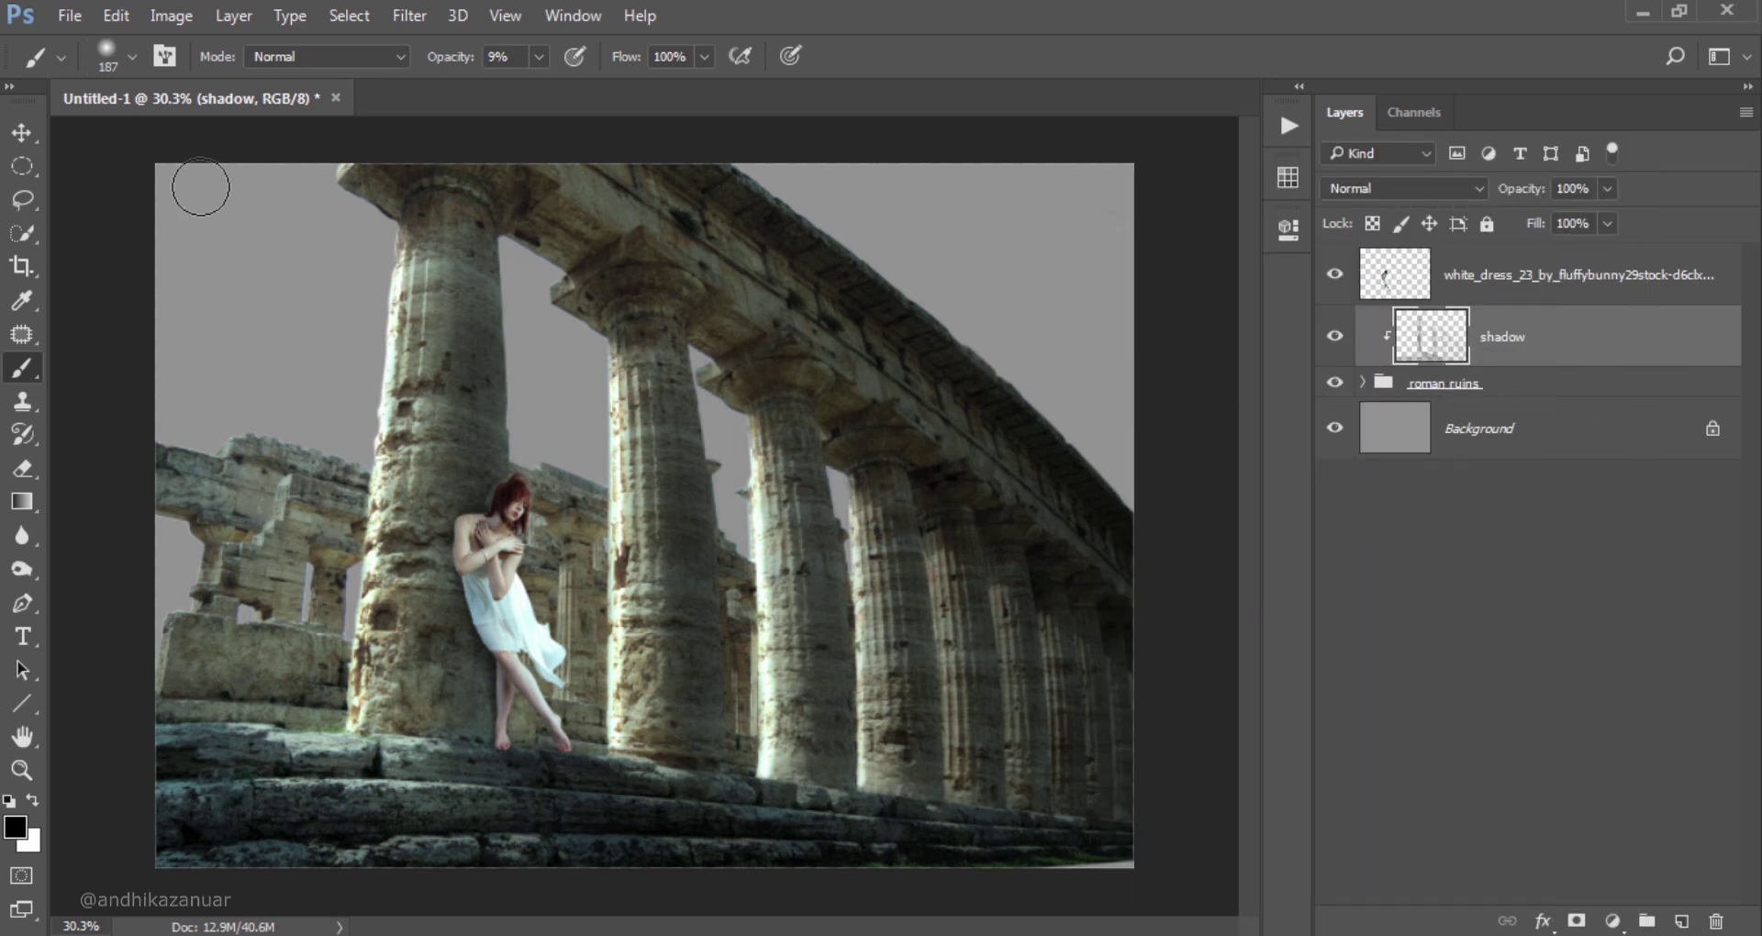
click(35, 136)
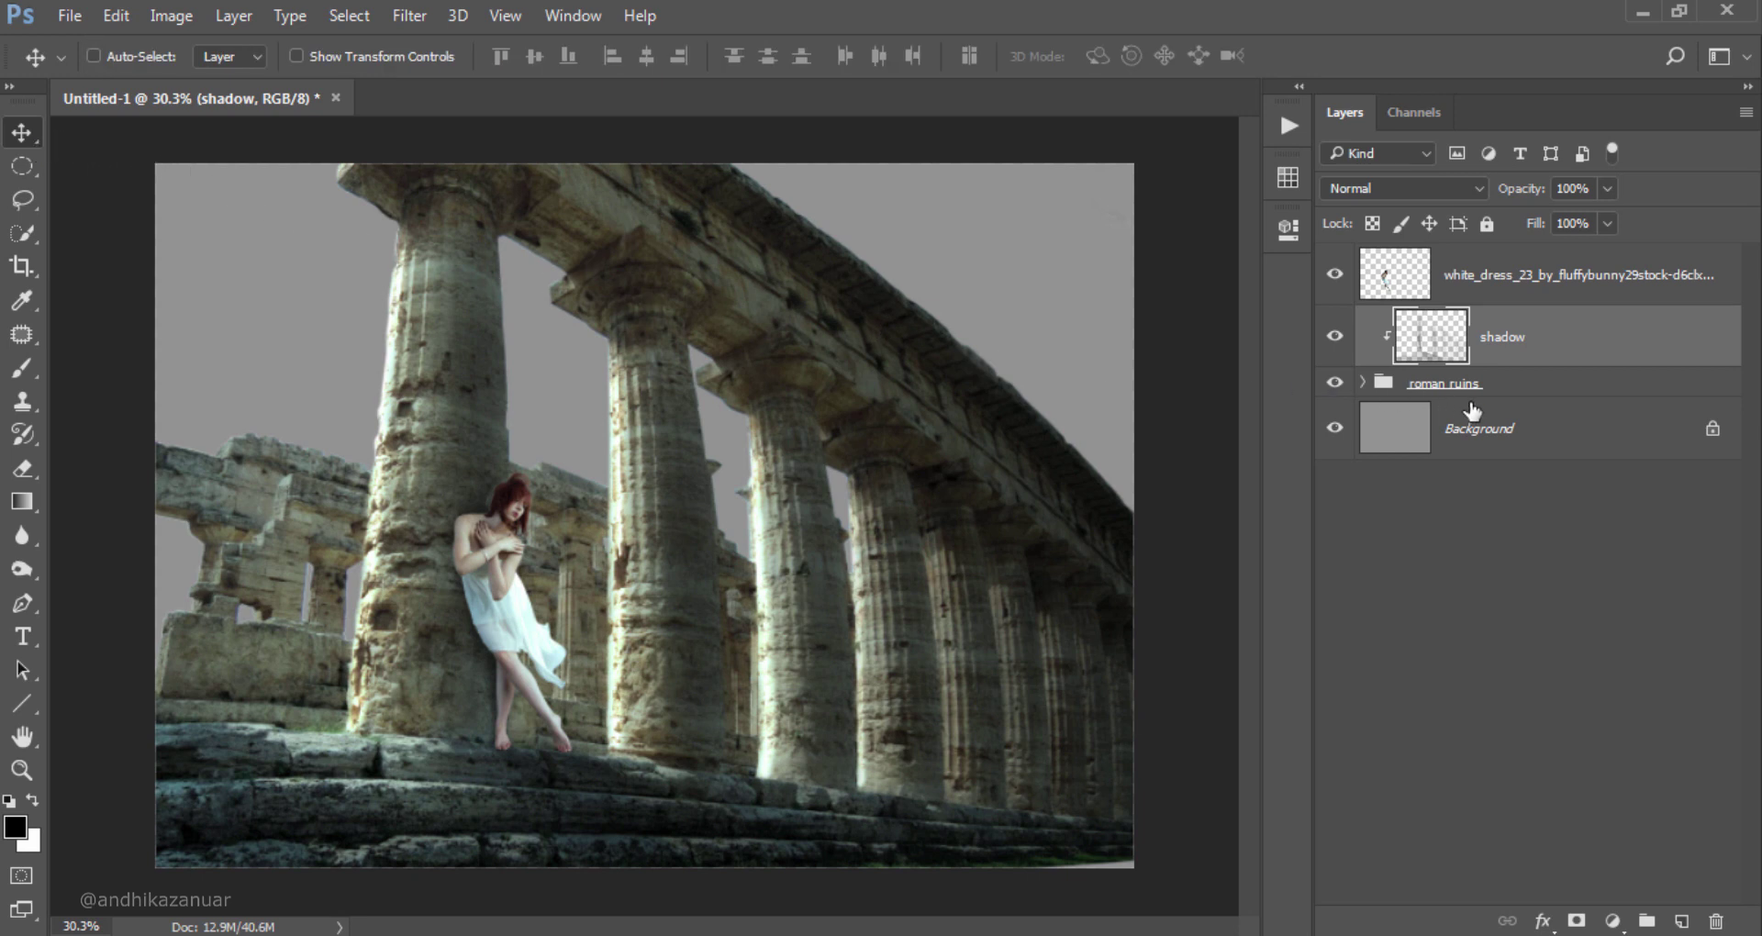
click(1540, 429)
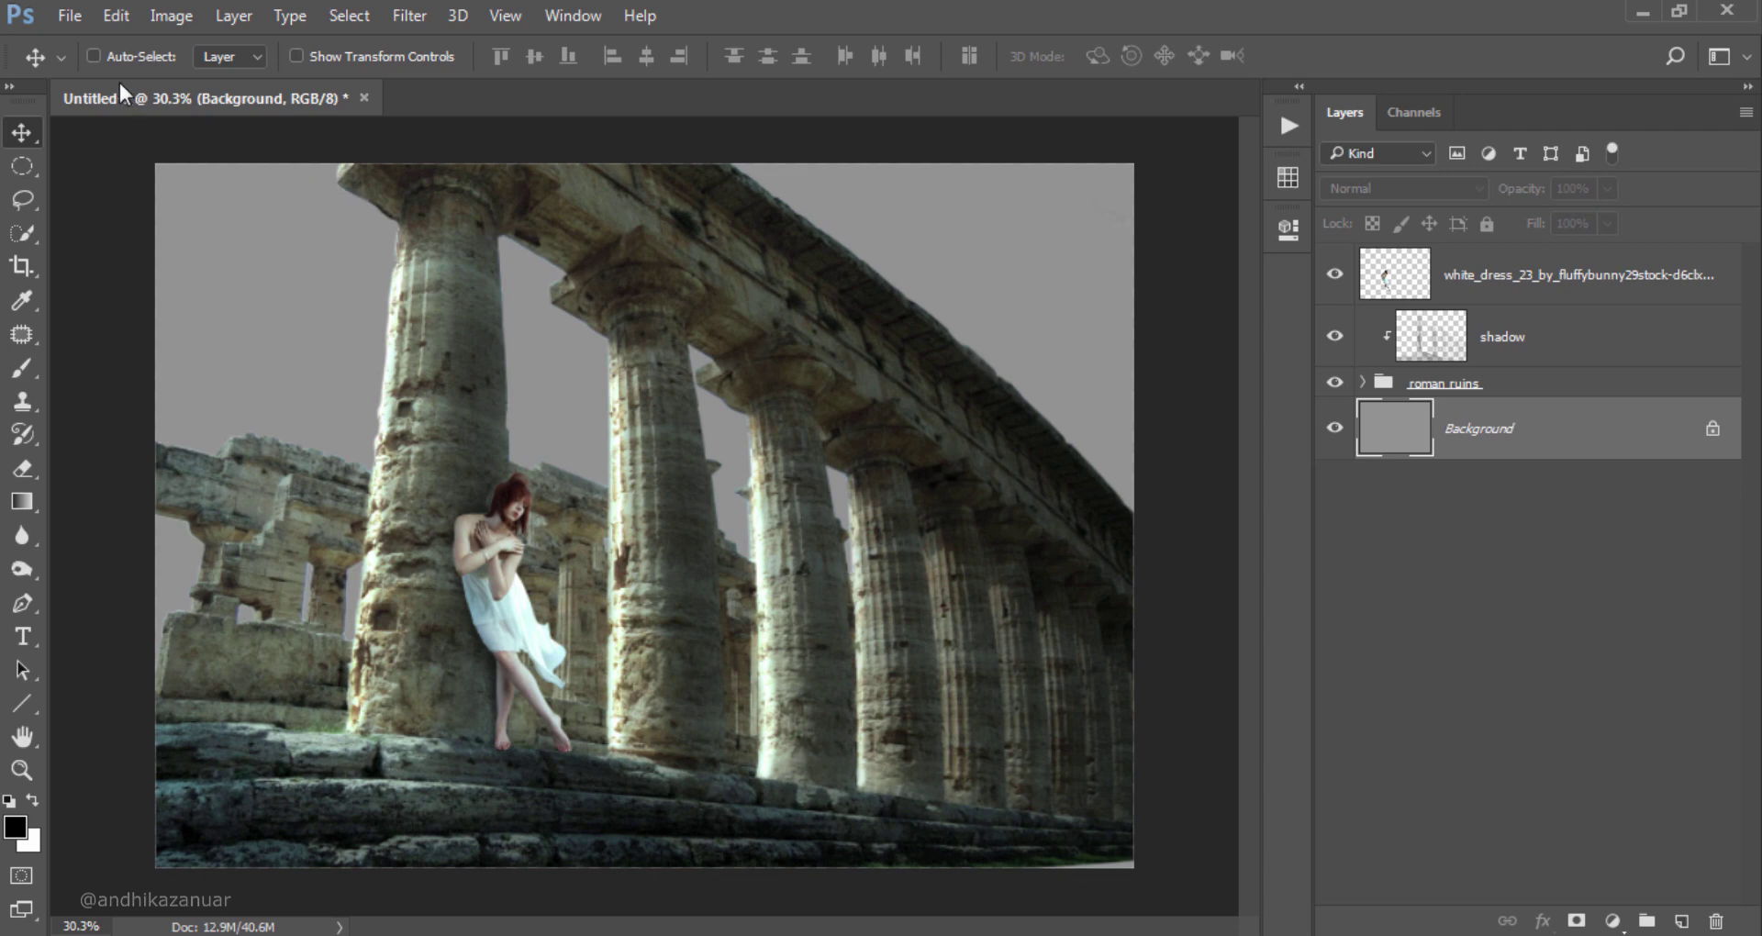
Step: Place the sky stock photo into the composite above the Background
click(79, 18)
click(92, 66)
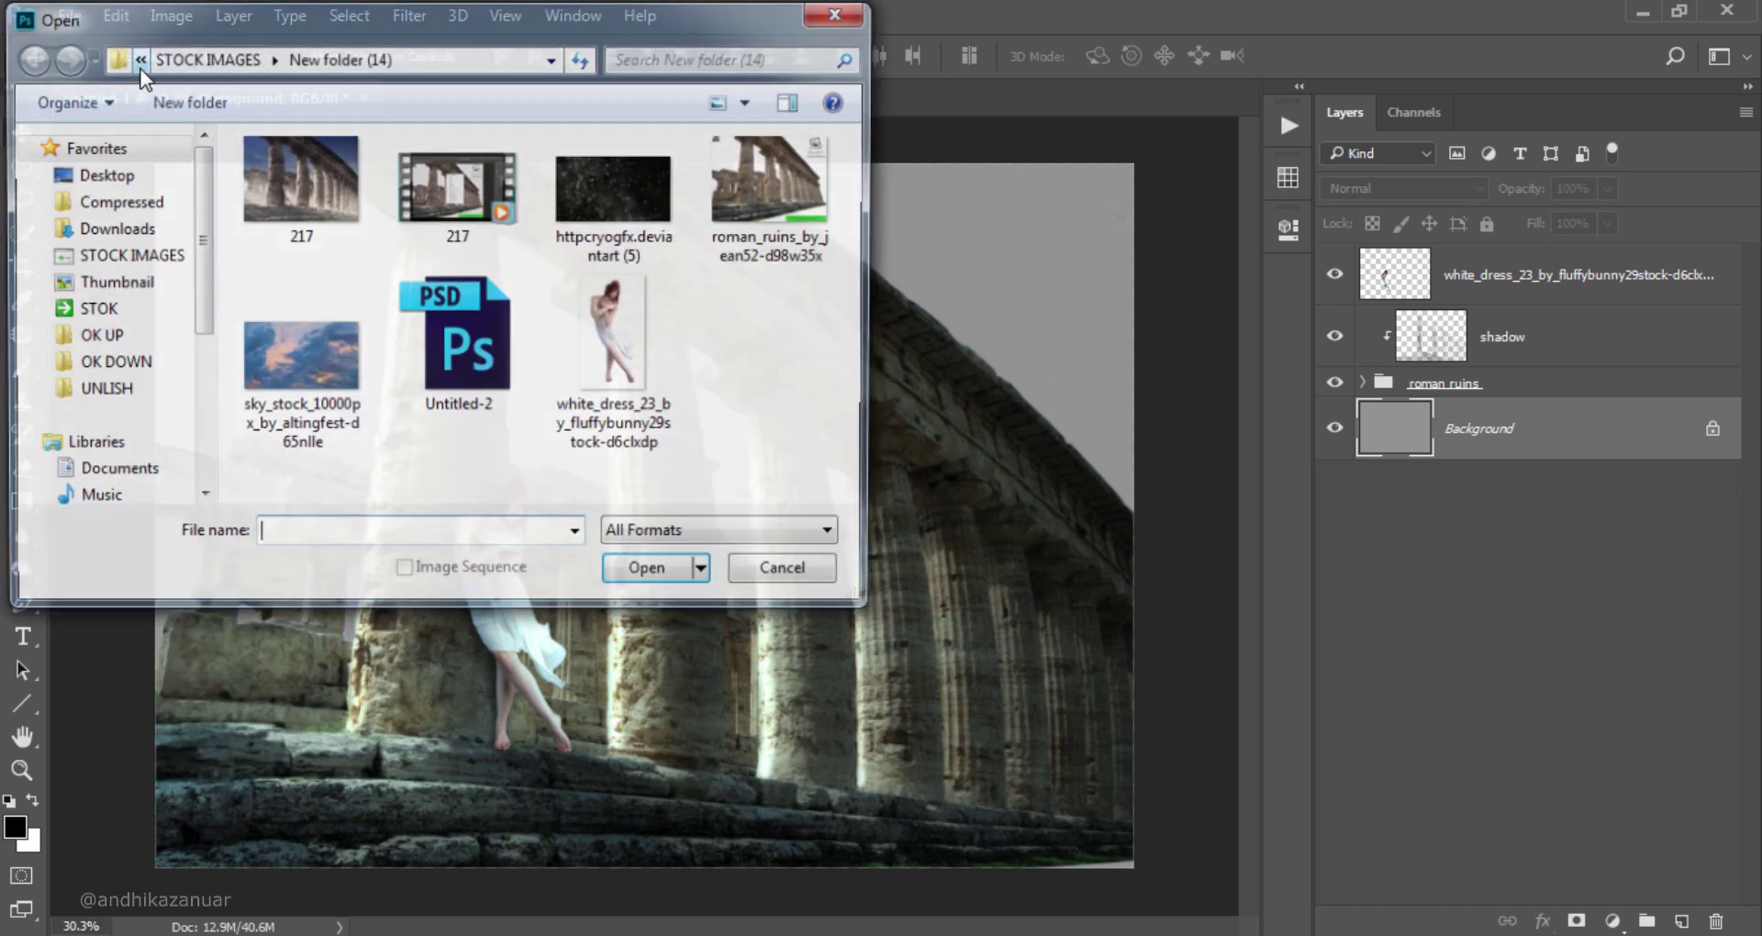
click(306, 336)
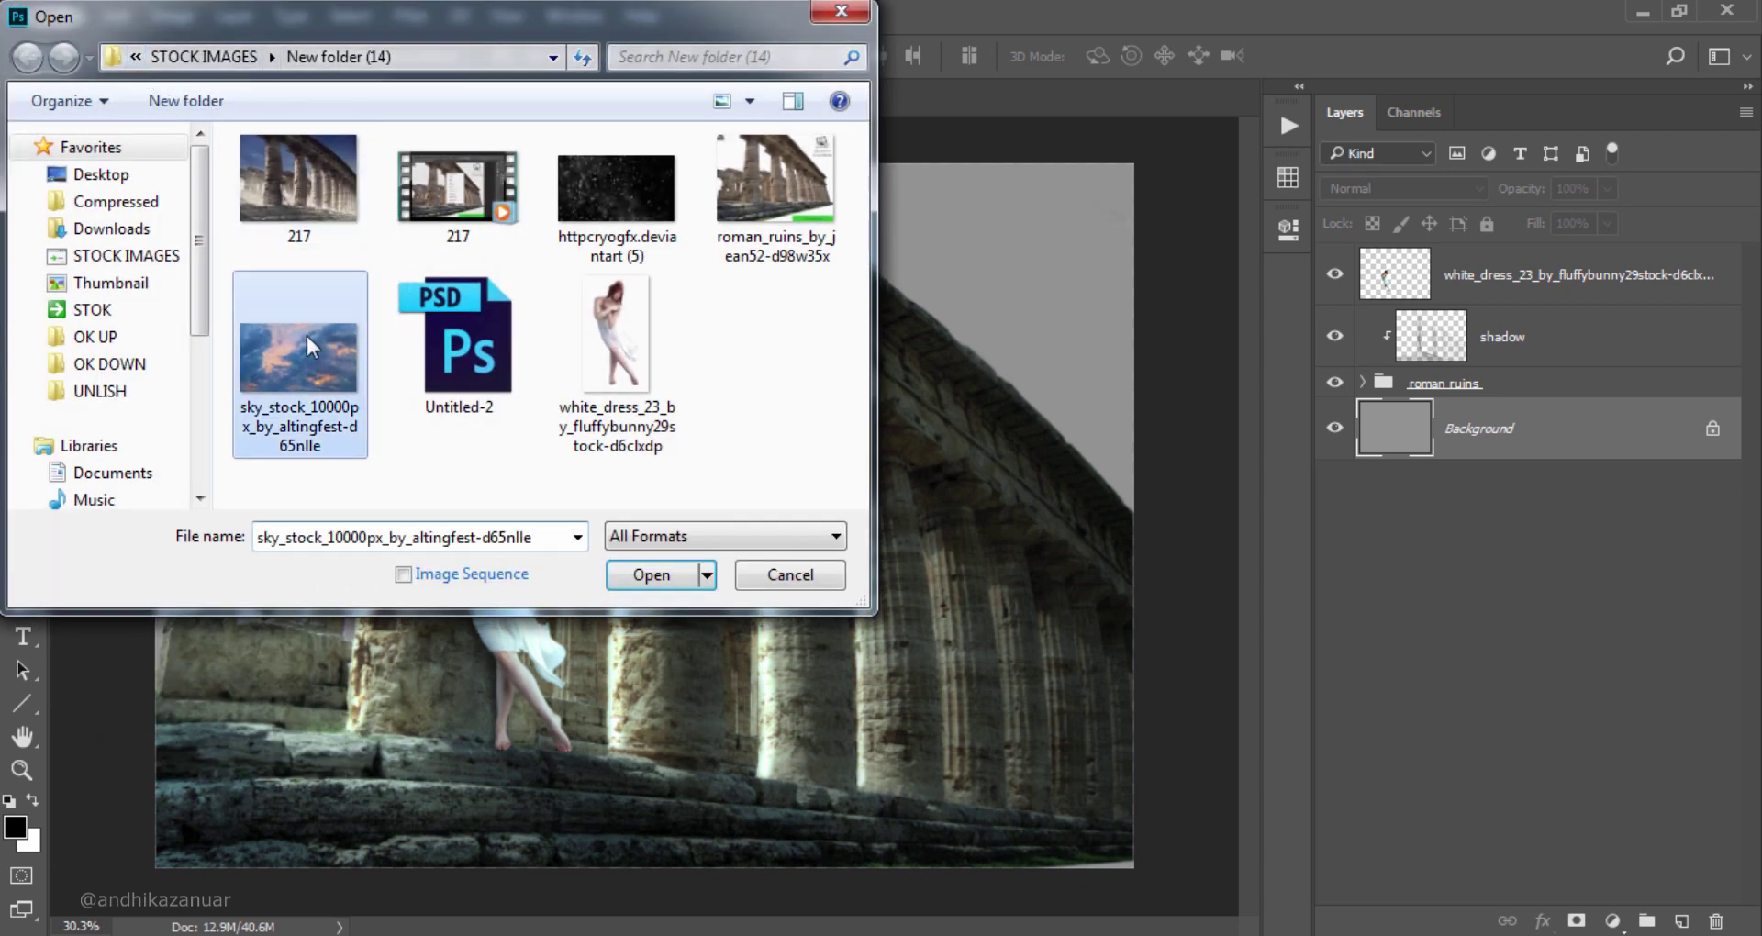
click(664, 573)
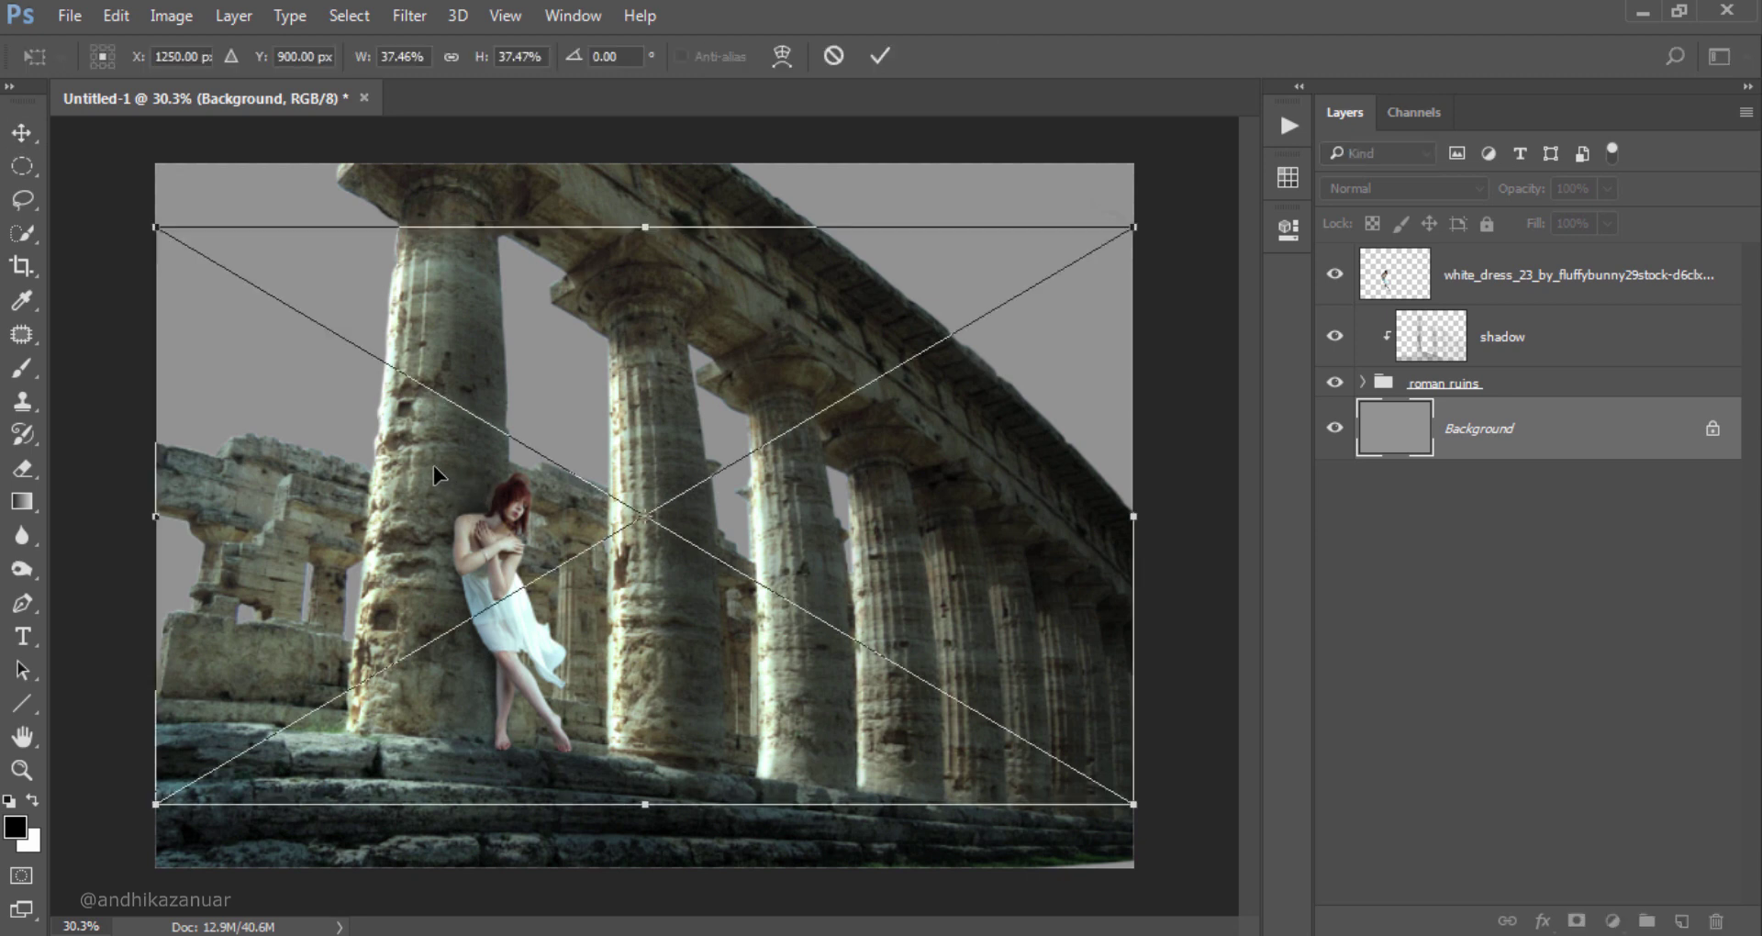
Step: Shift the sky image upward, flip it horizontally and commit the placement
drag(773, 350, 771, 286)
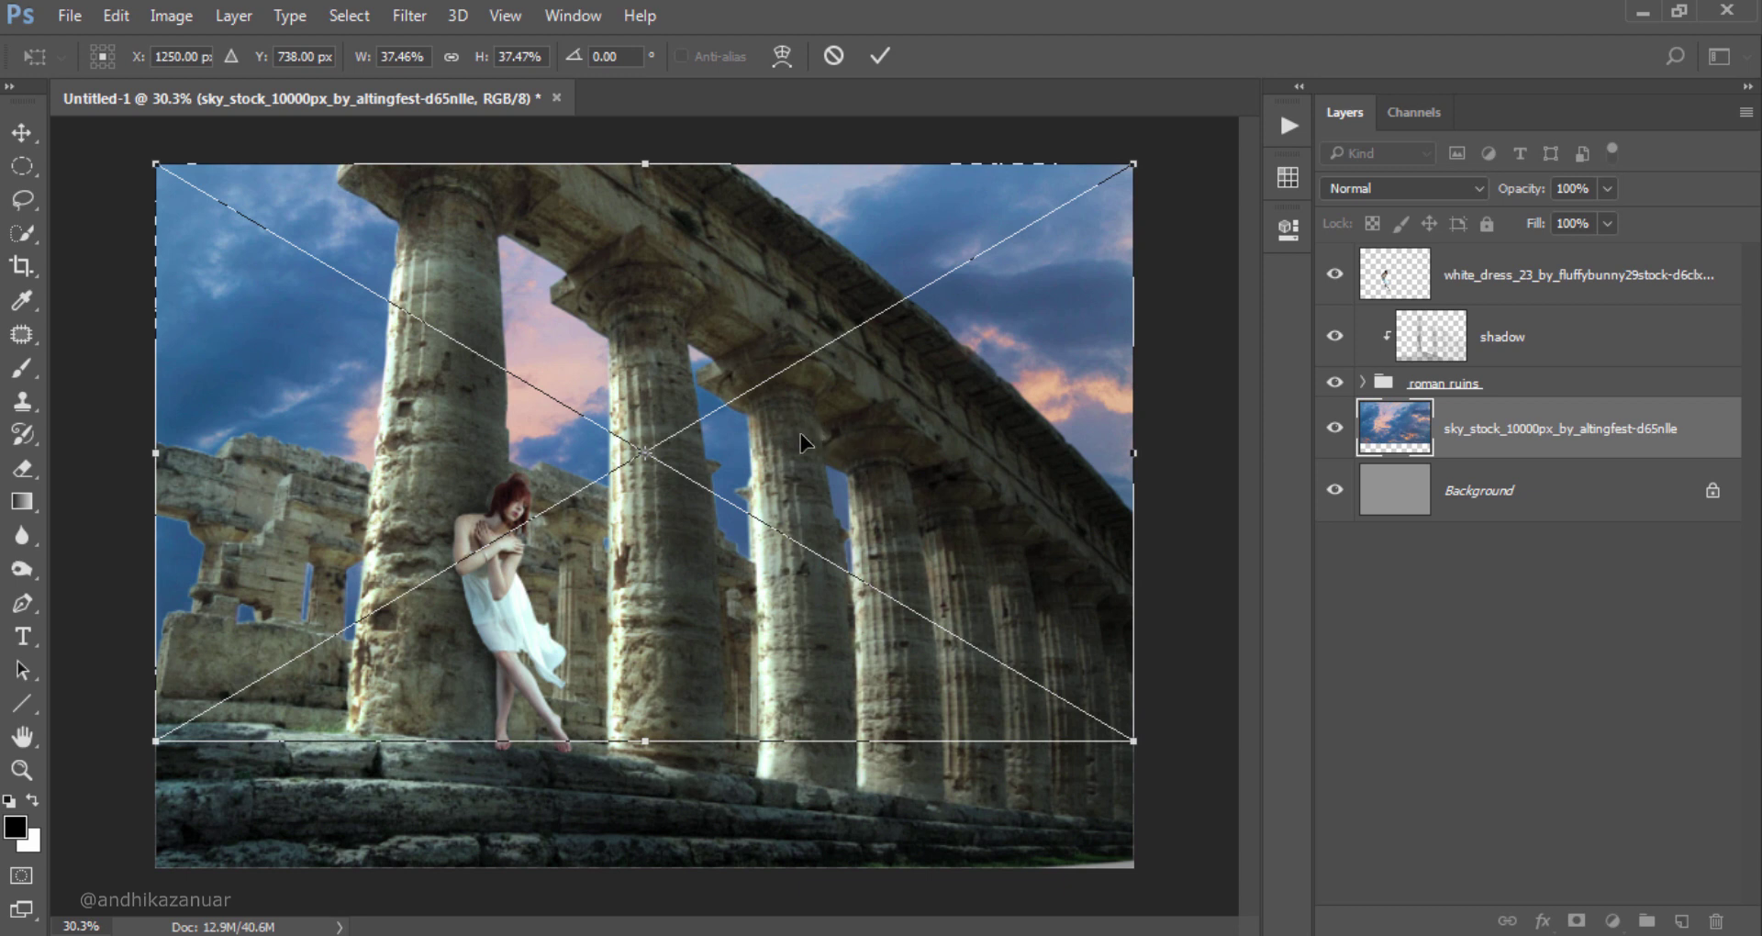
right_click(830, 433)
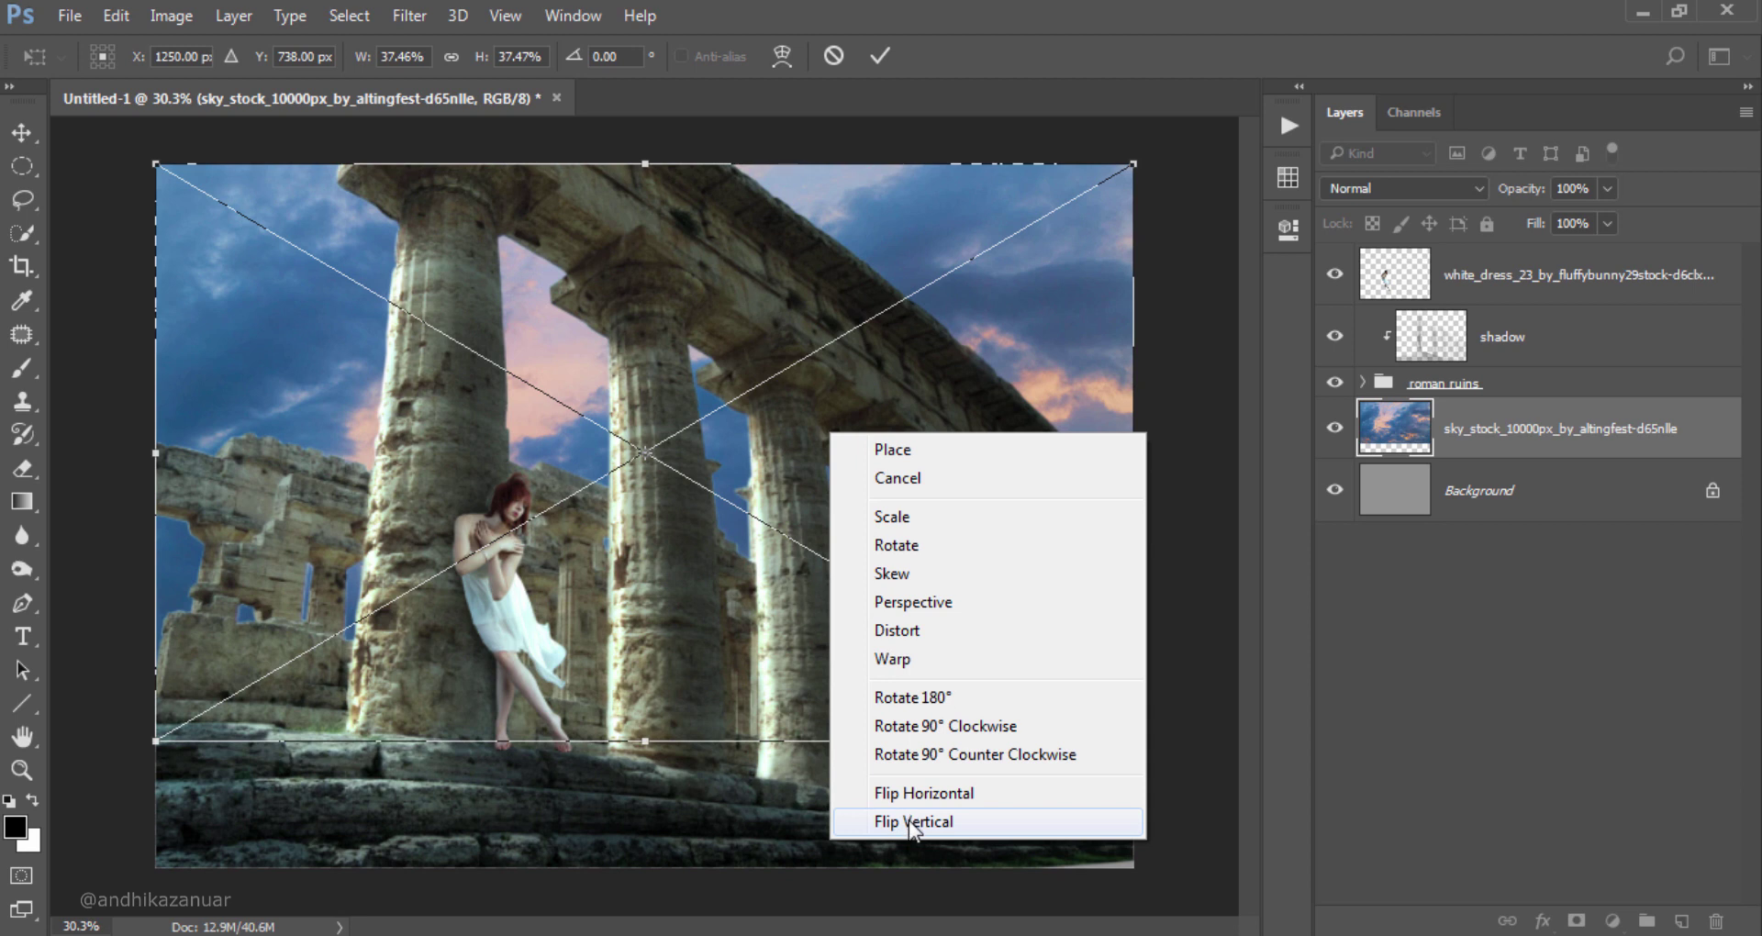
click(914, 794)
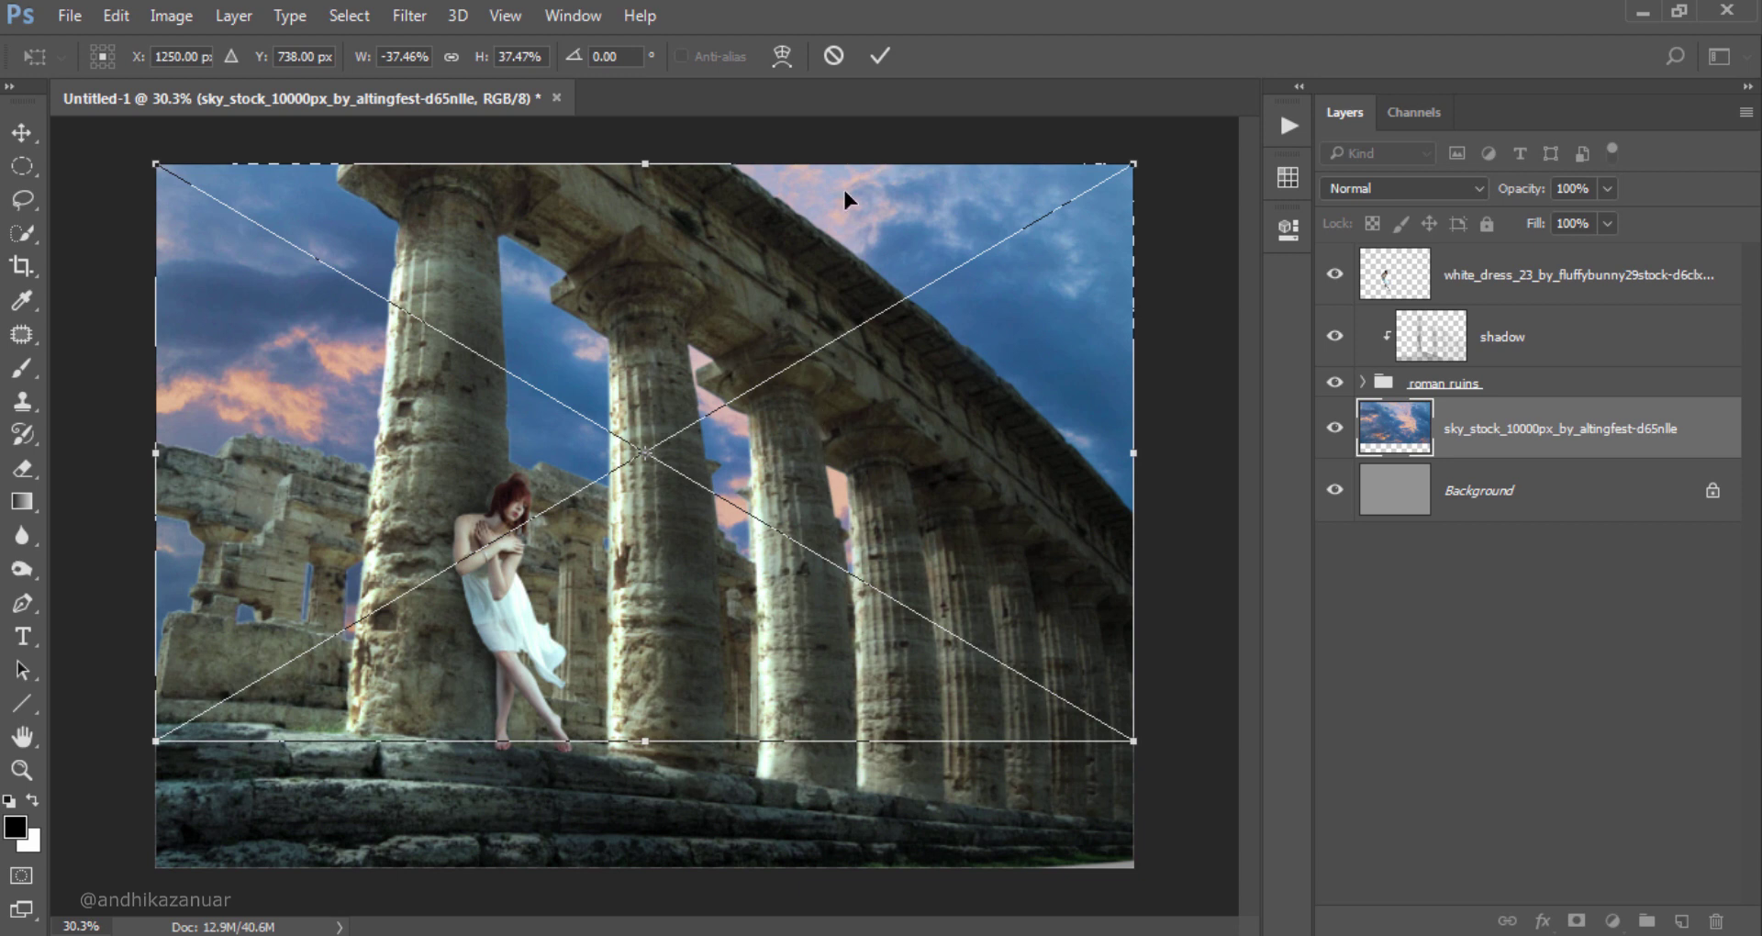
click(882, 61)
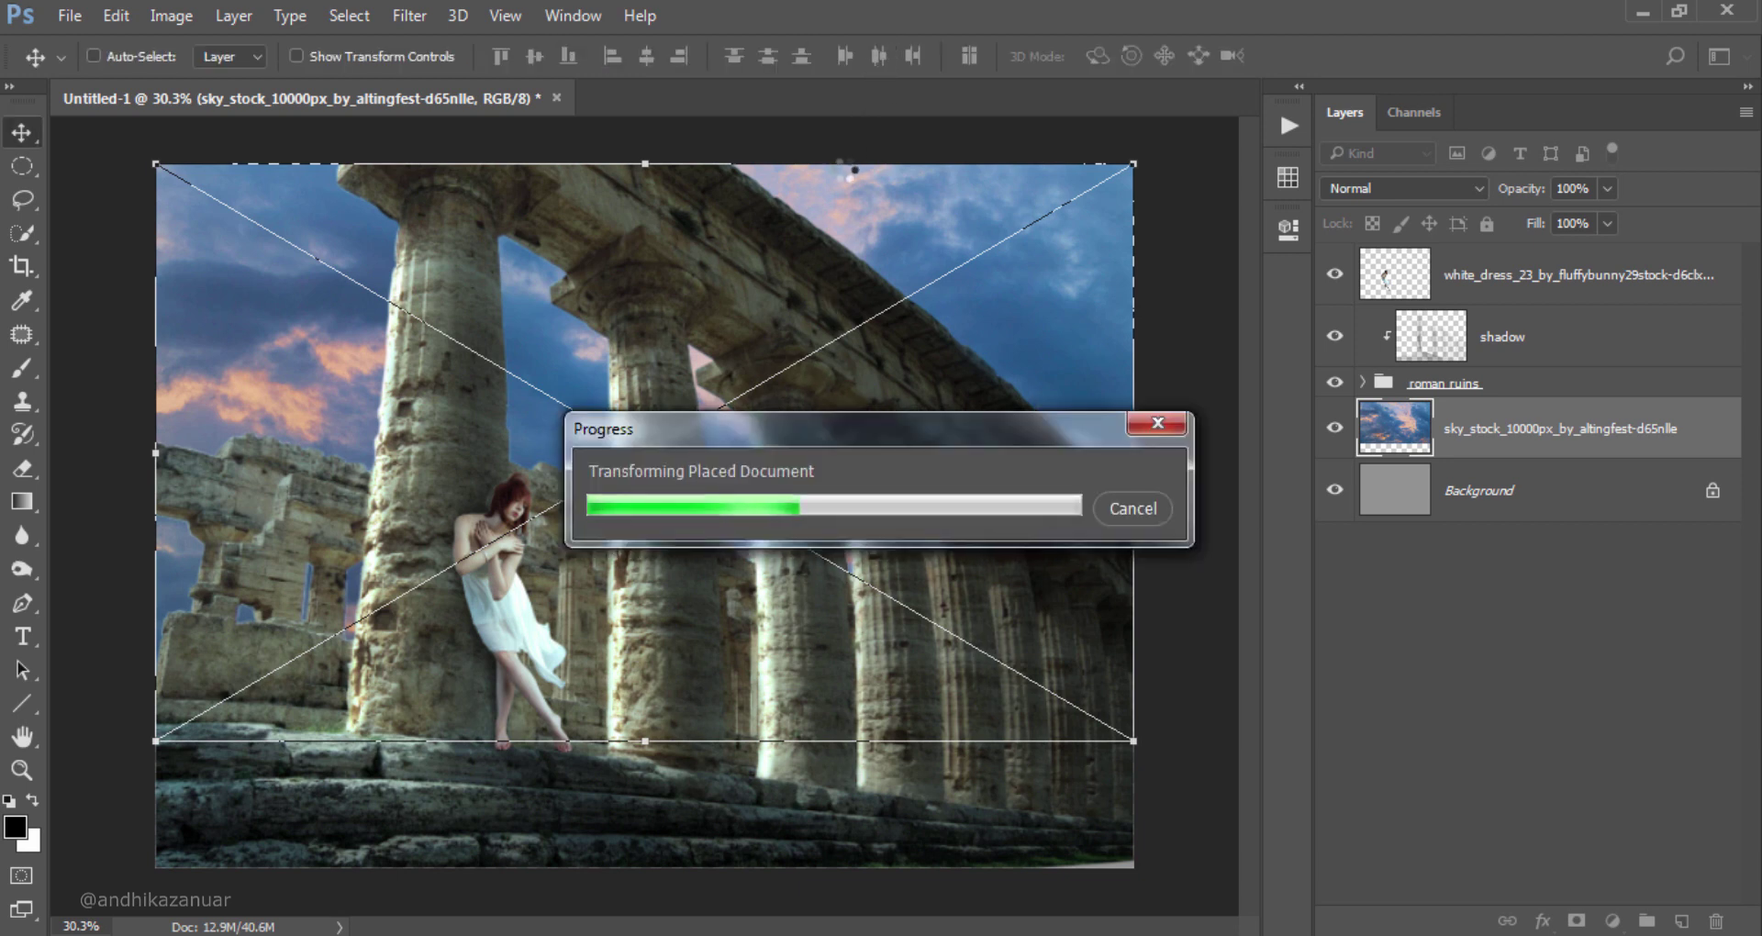
click(1493, 271)
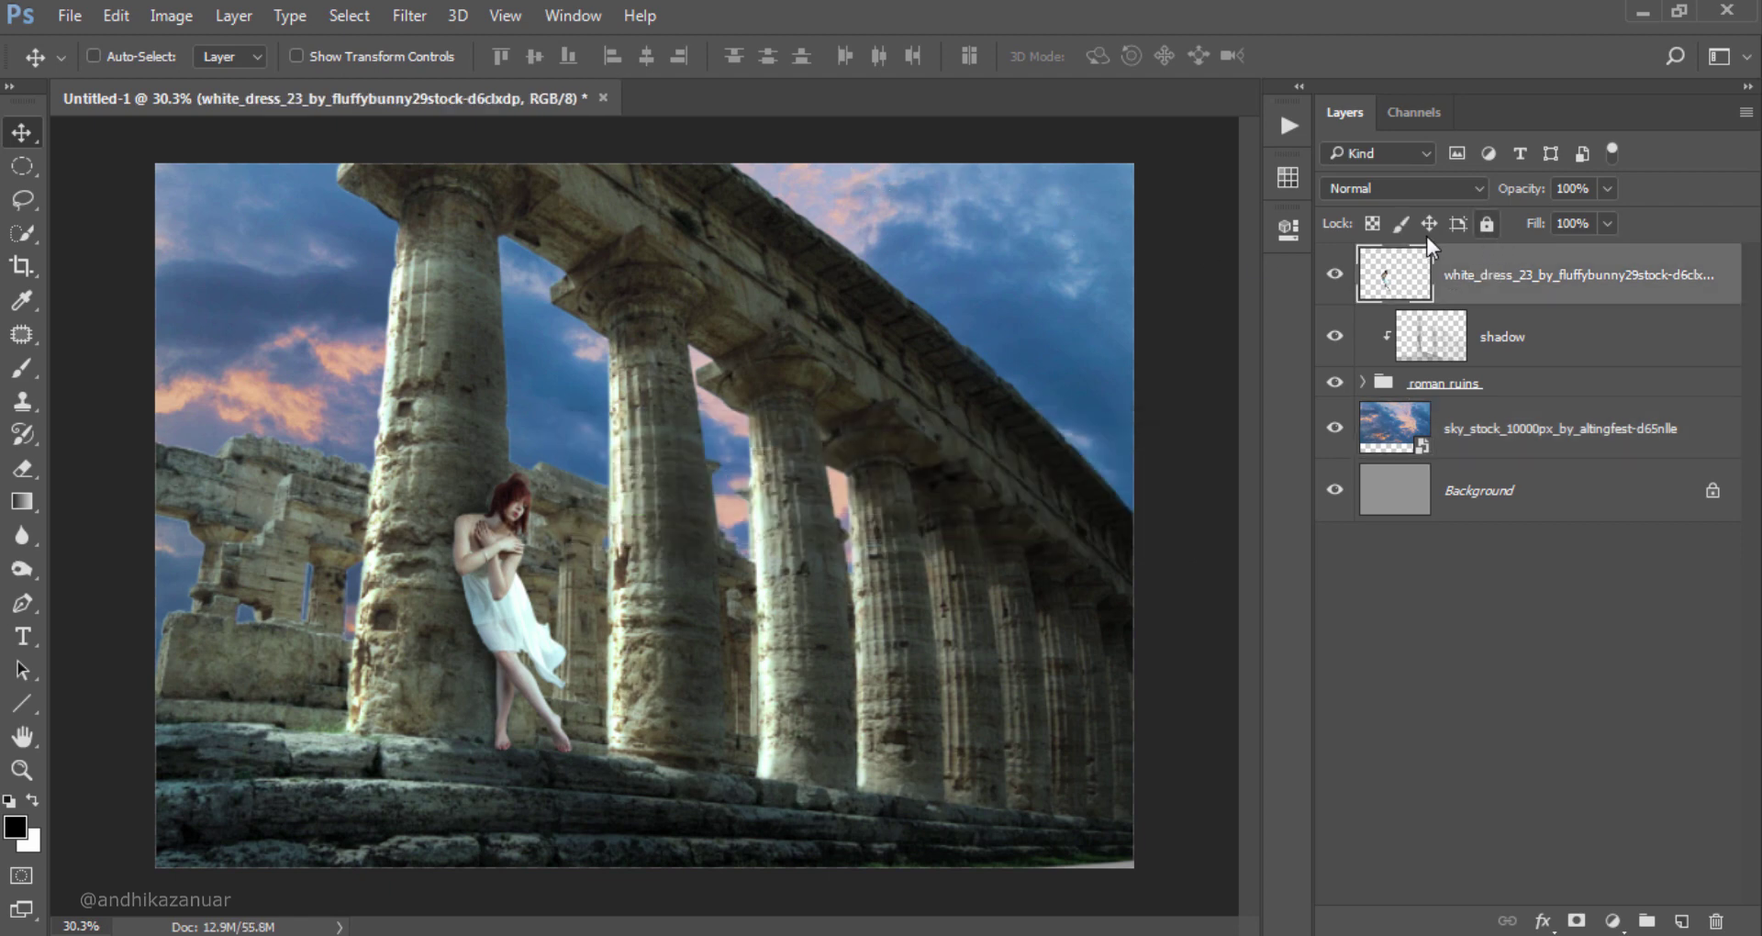
click(76, 20)
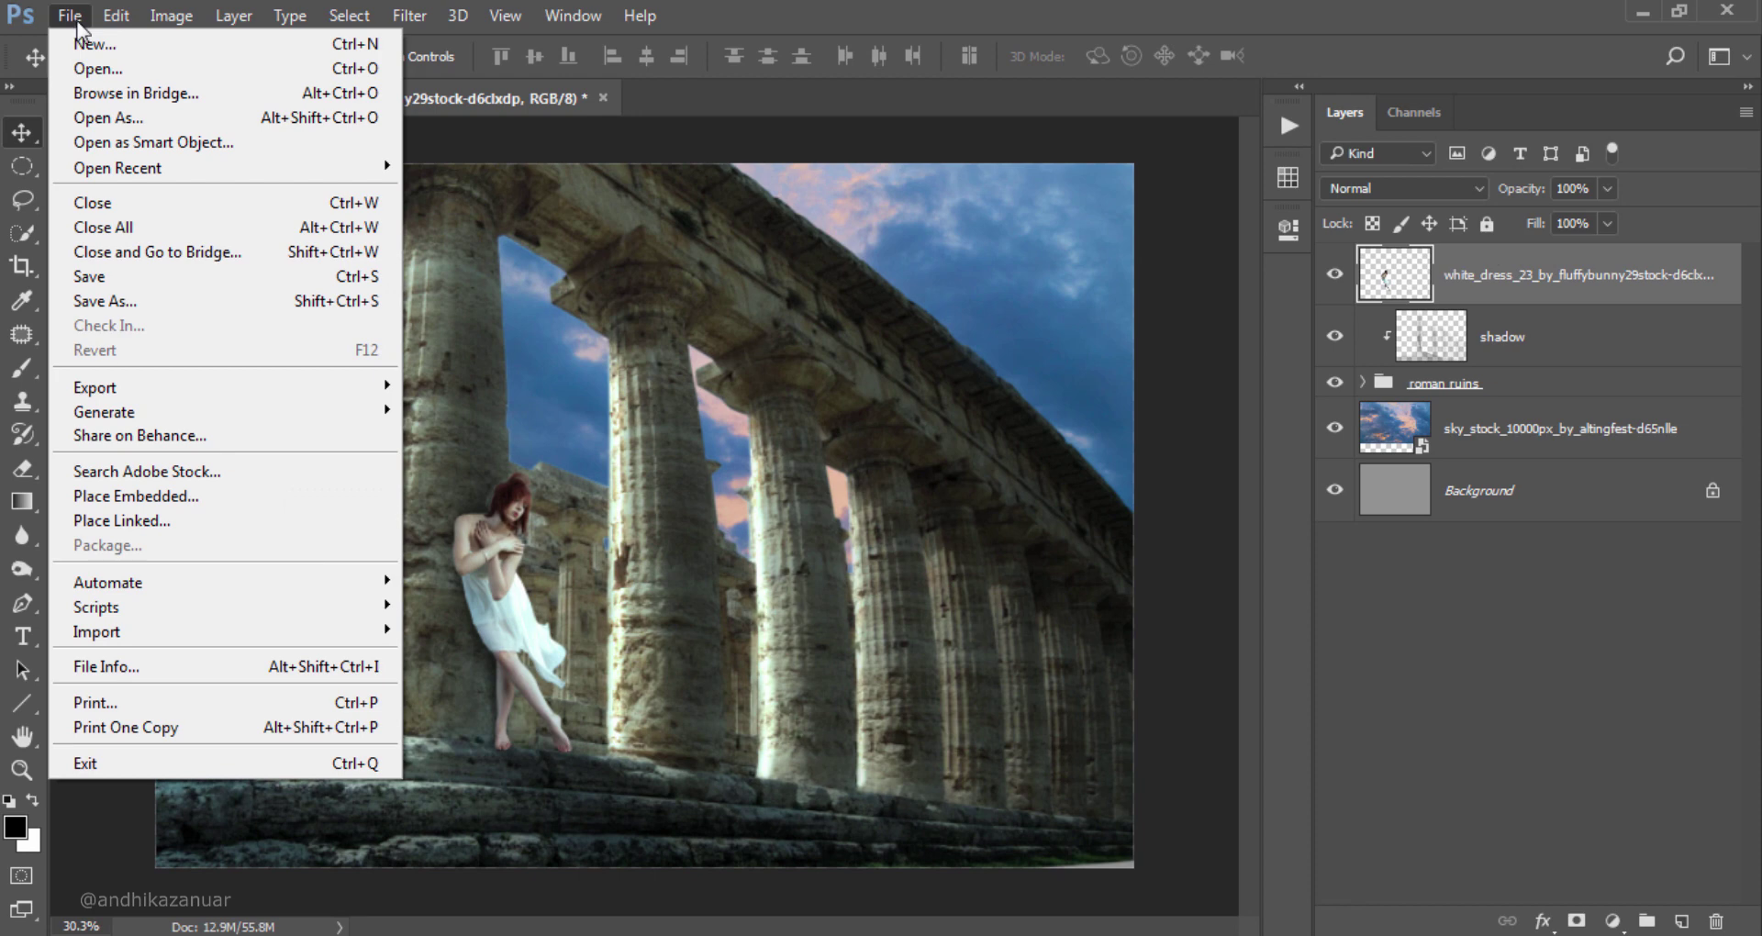
Step: Place the particles image on top of the layer stack
click(126, 70)
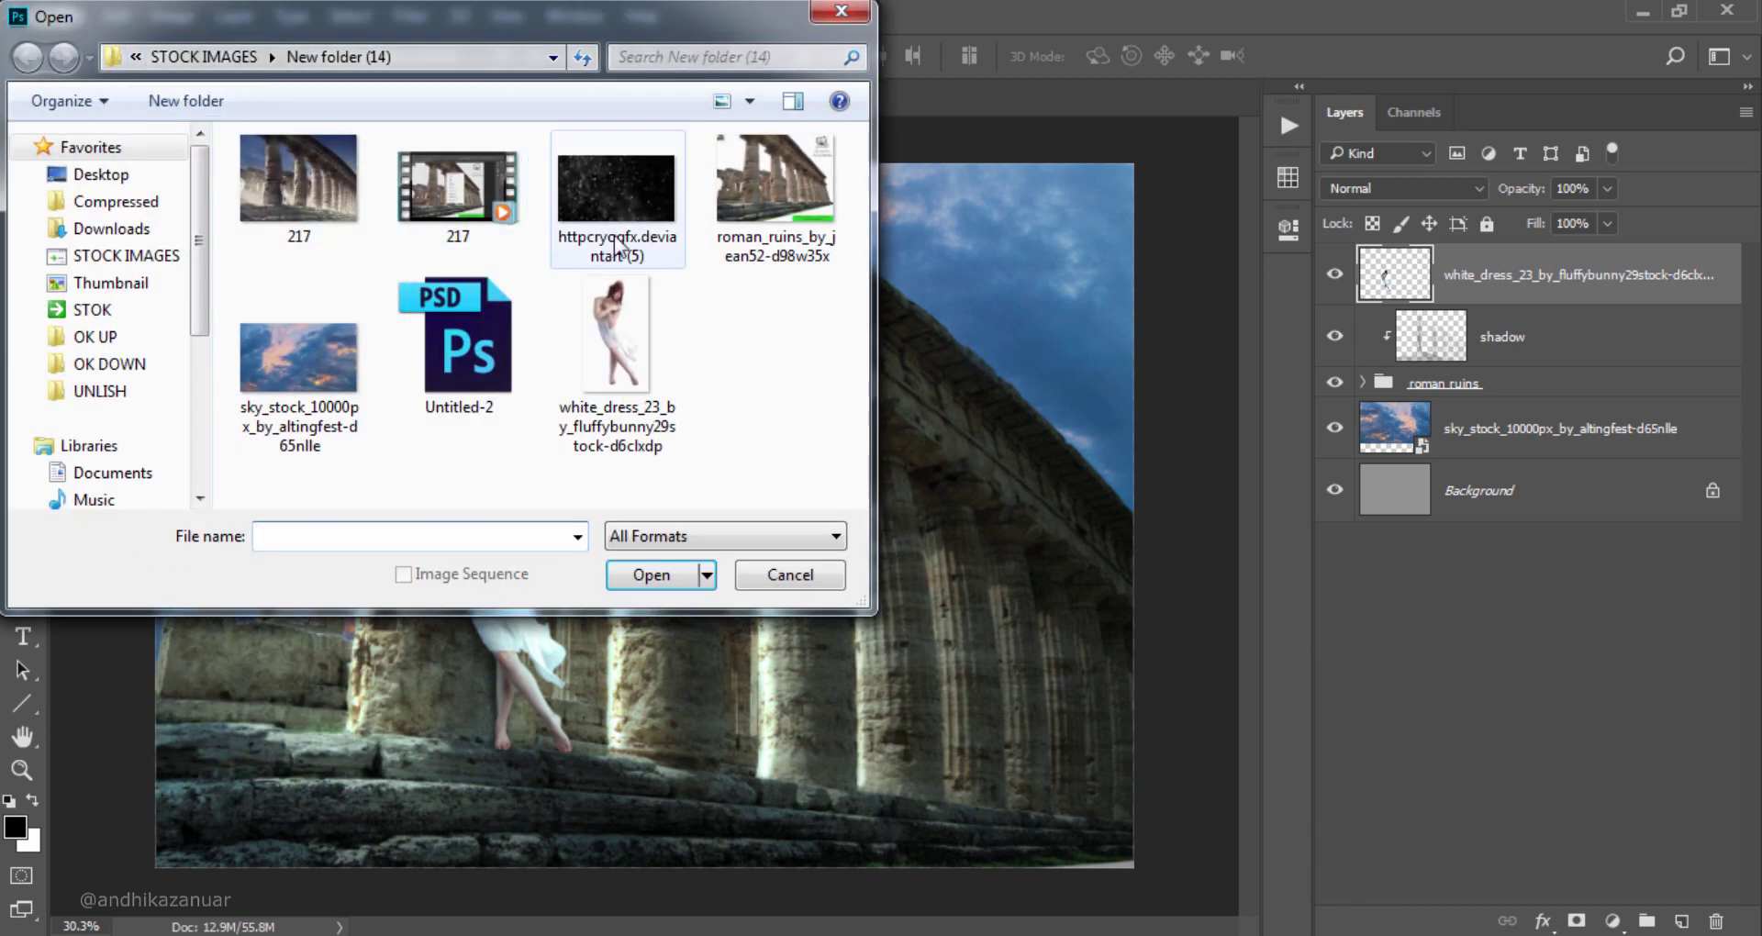
click(617, 188)
click(655, 576)
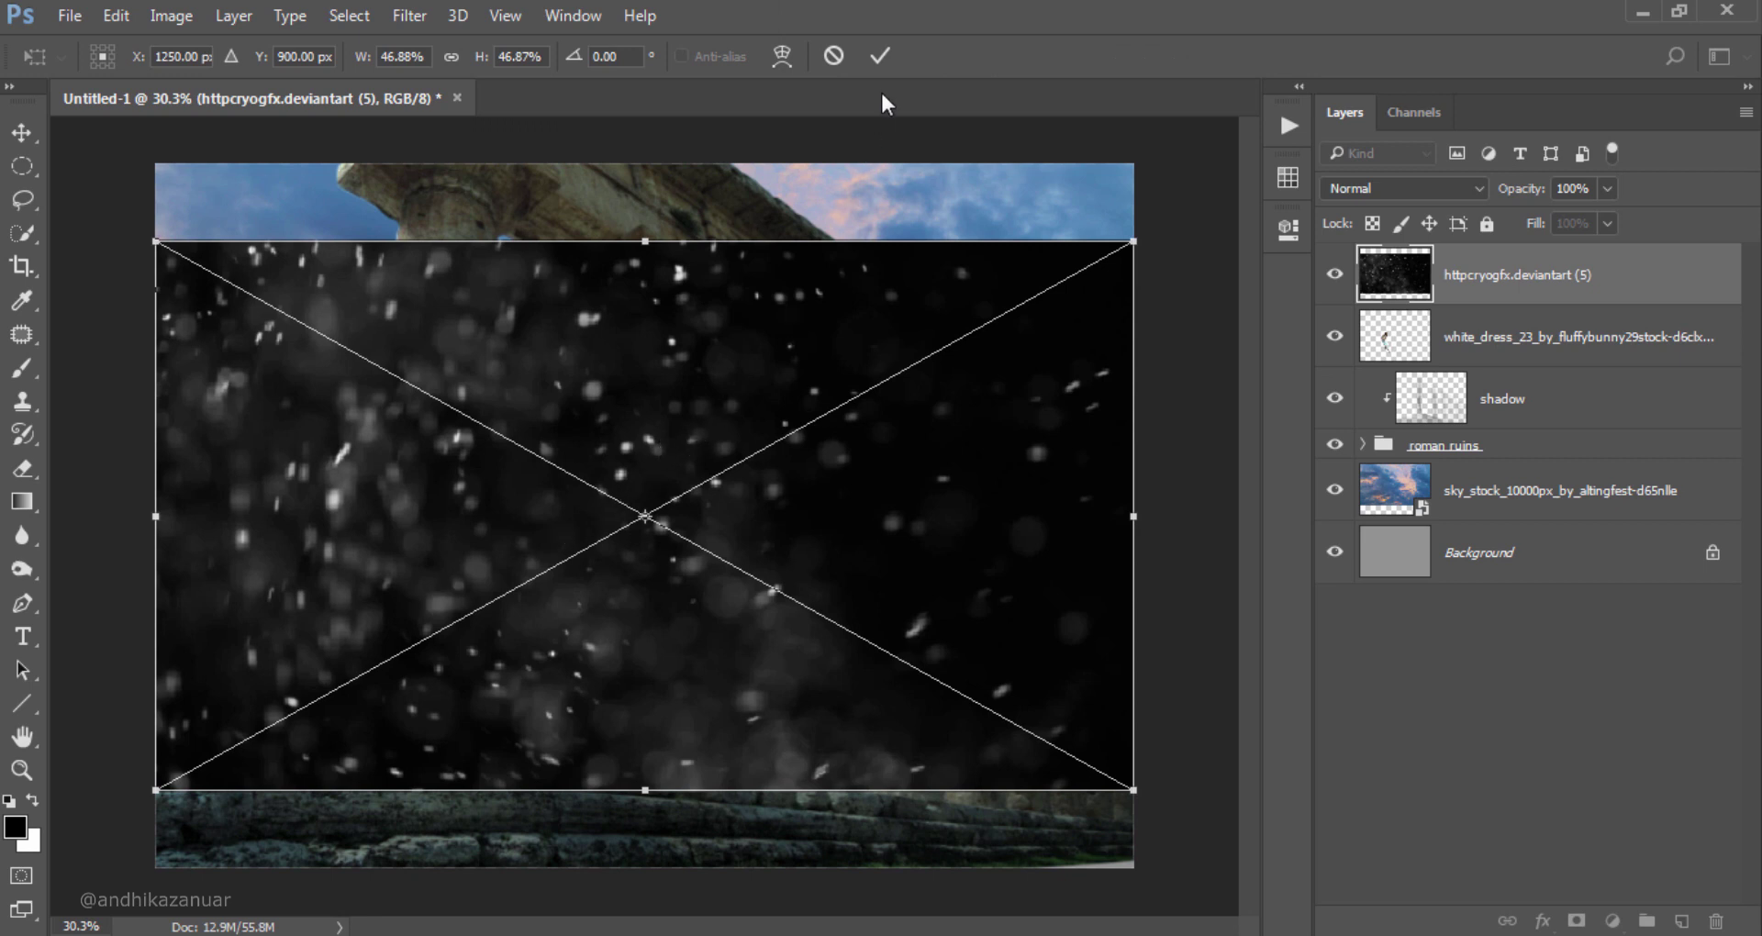
click(879, 56)
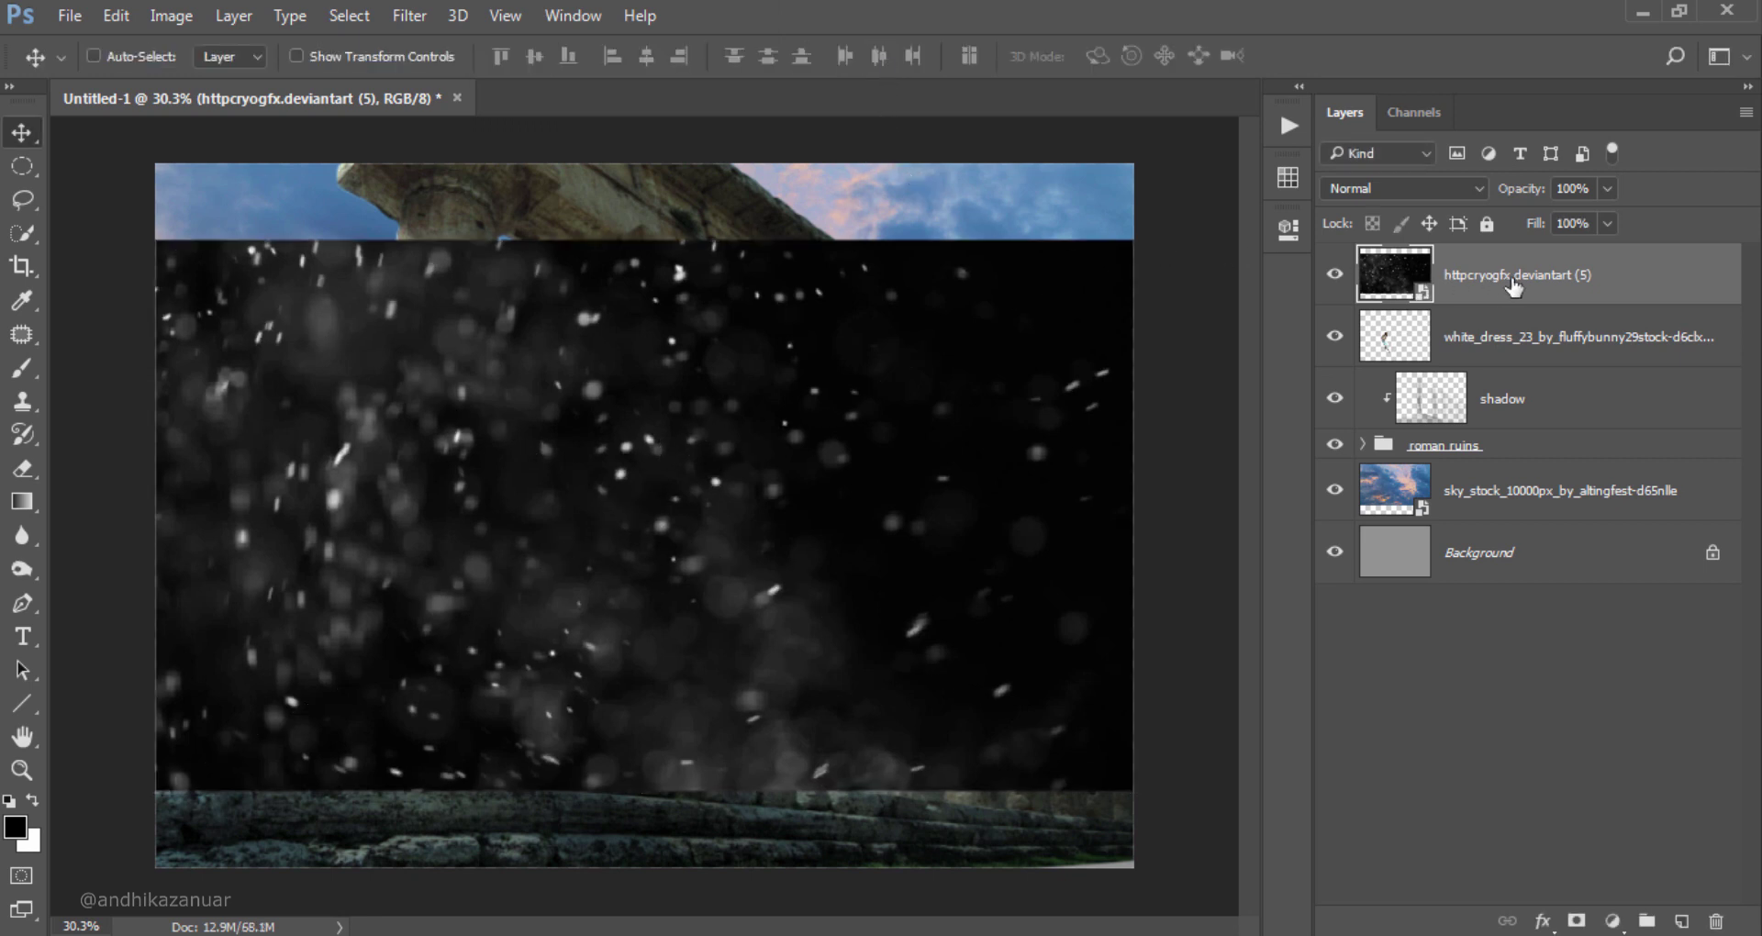
Step: Rasterize the particles layer, set it to Screen blend mode and move it lower
right_click(1598, 292)
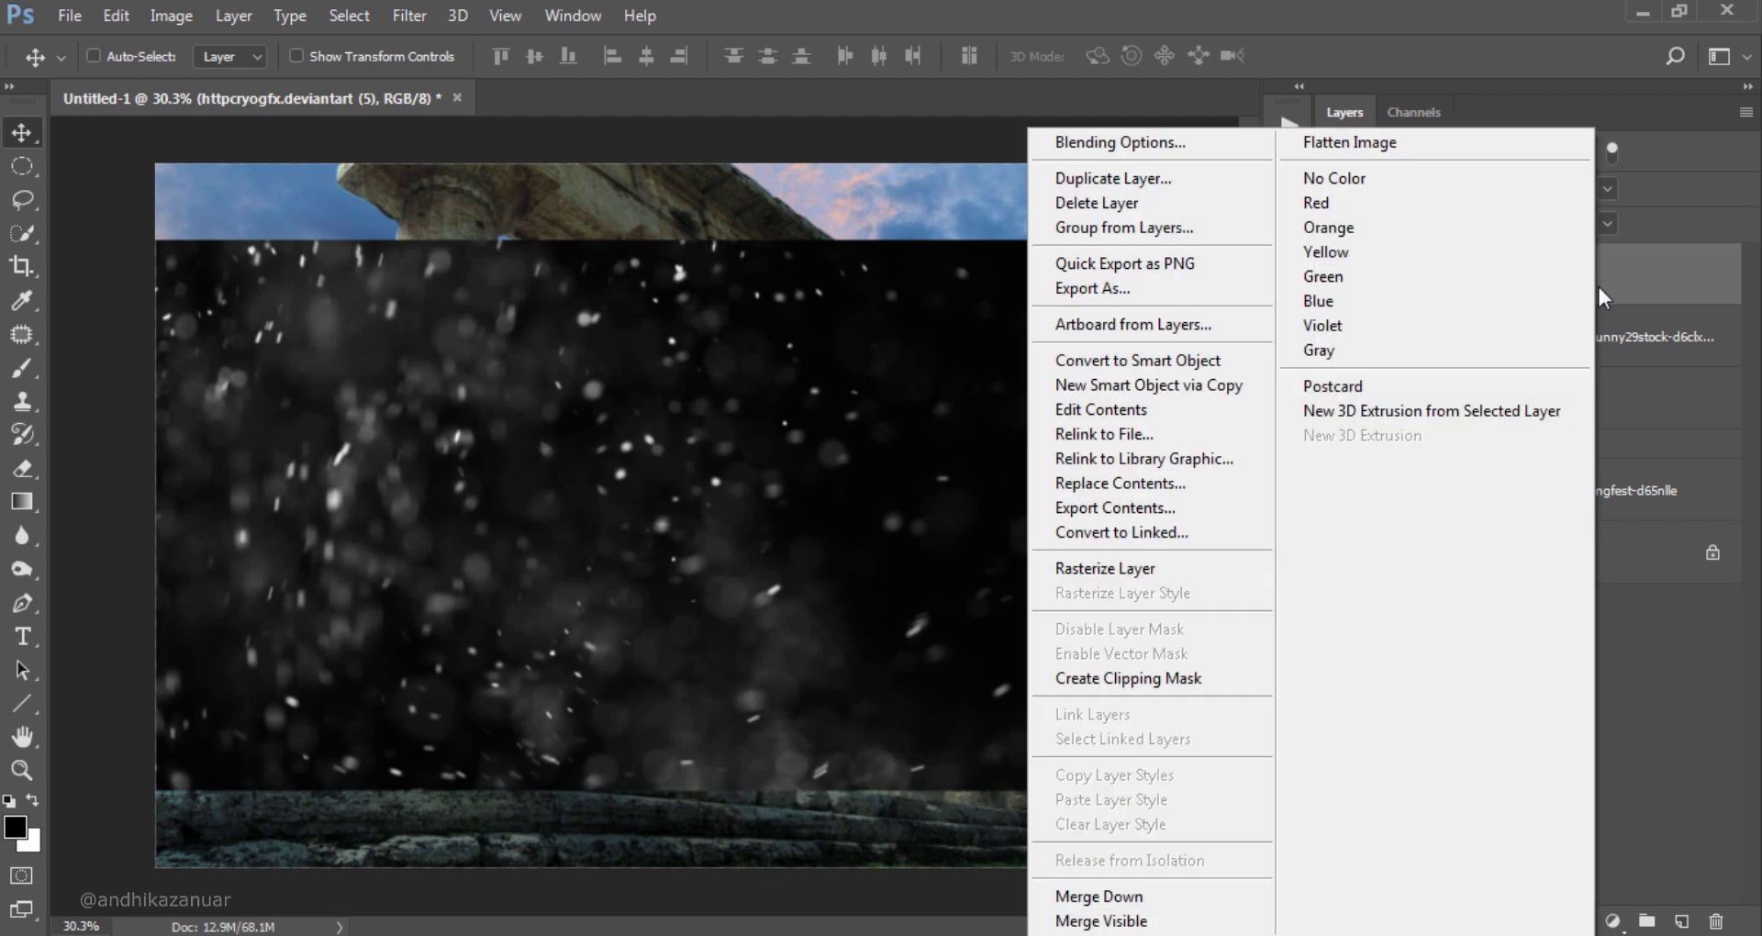
click(1210, 569)
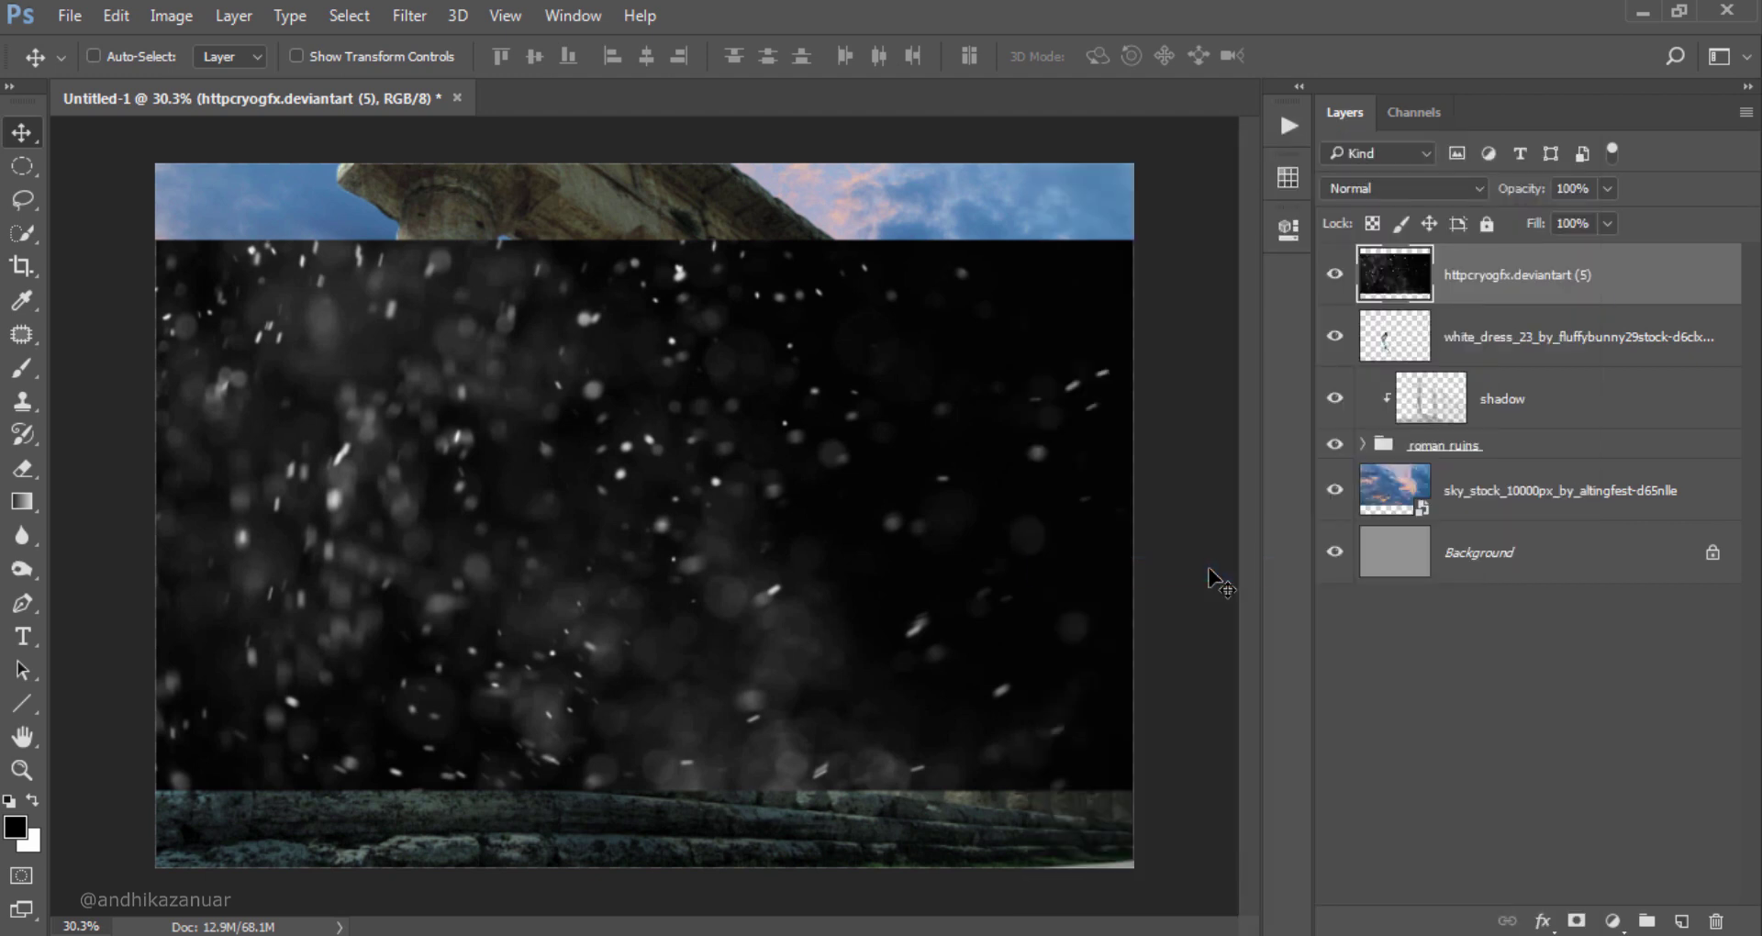
click(1395, 187)
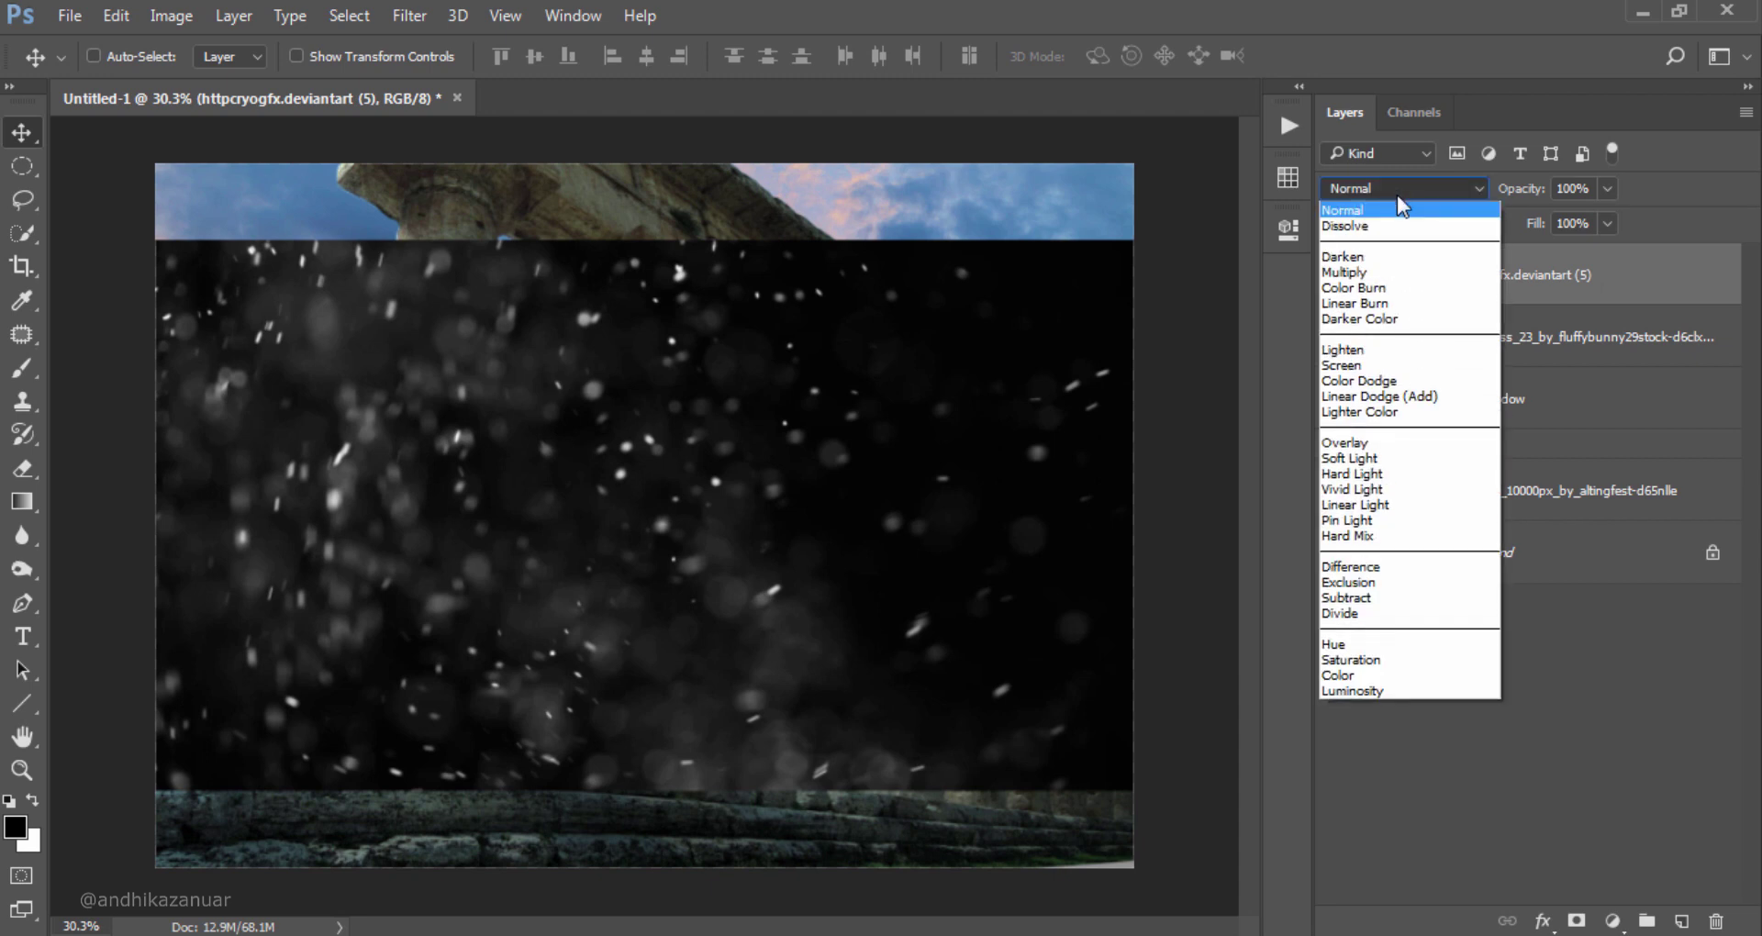
click(1375, 364)
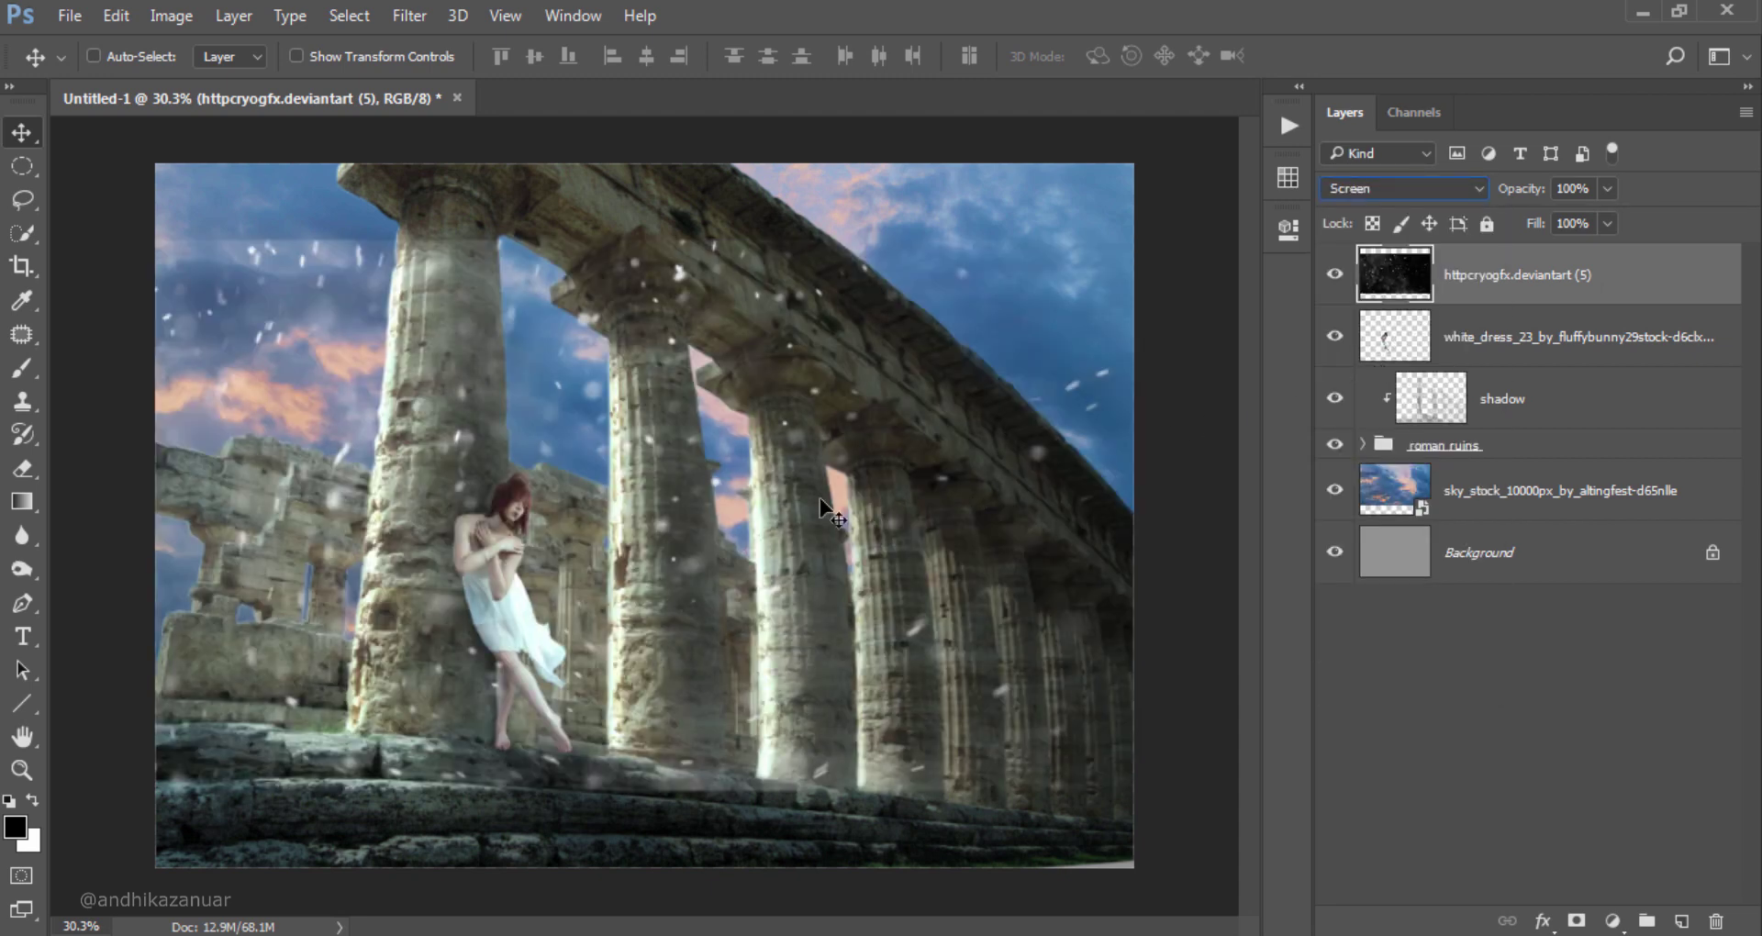
drag(820, 498, 708, 499)
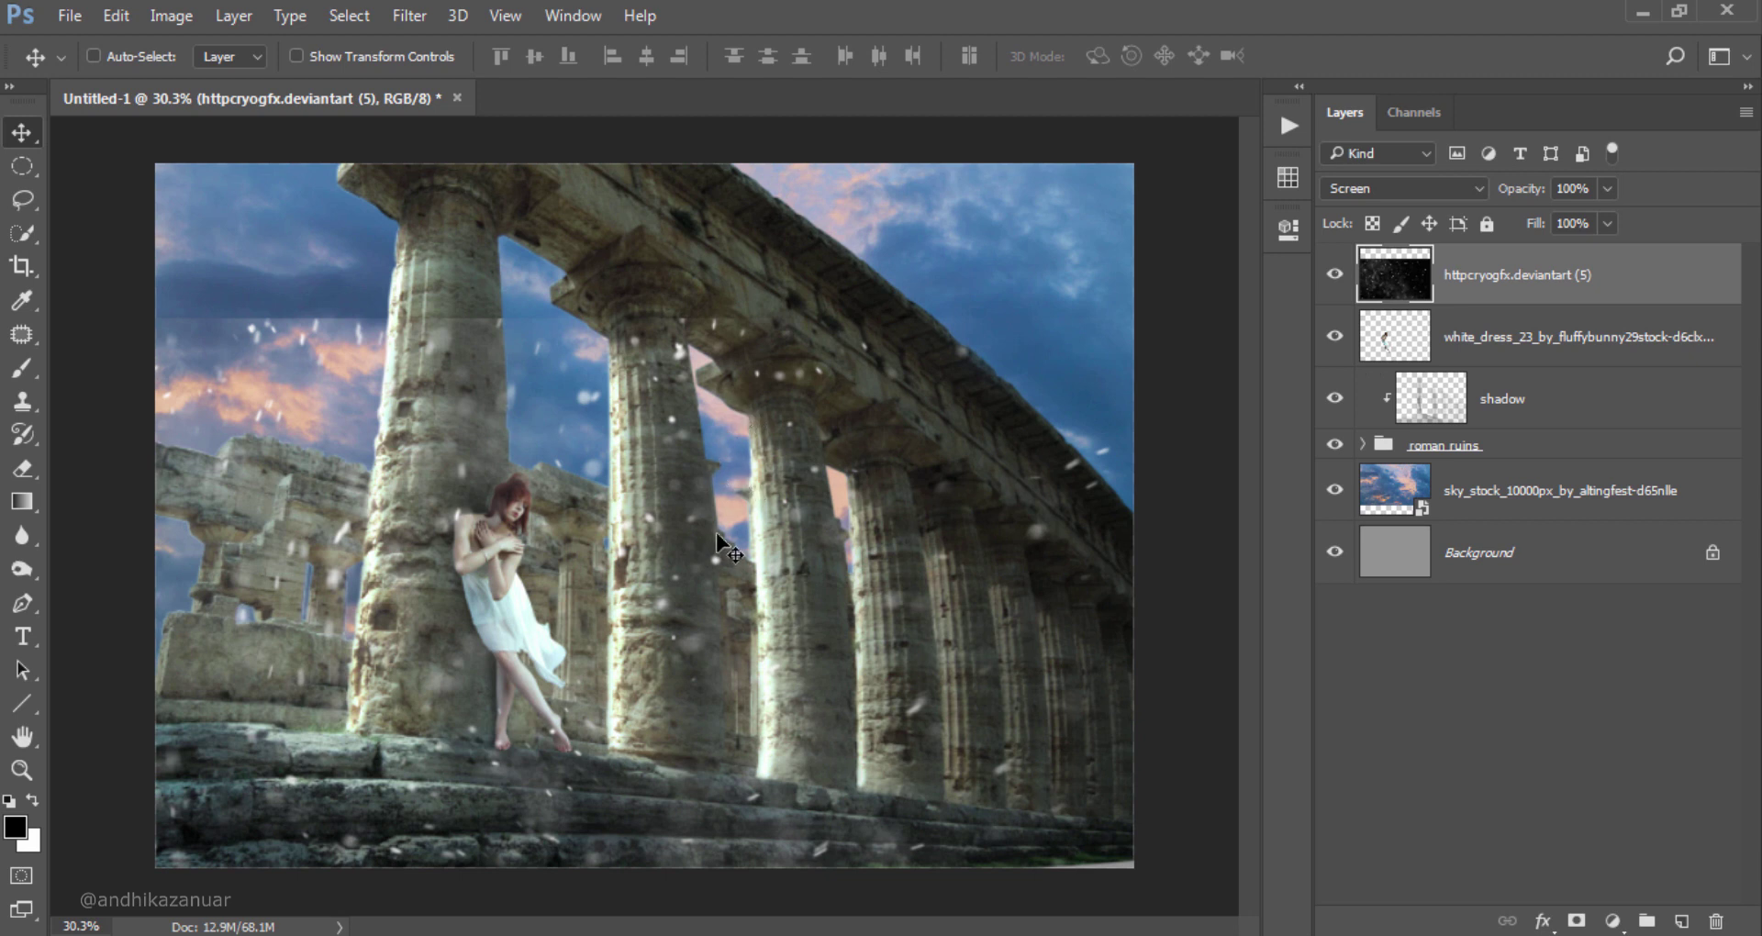
key(ctrl+t)
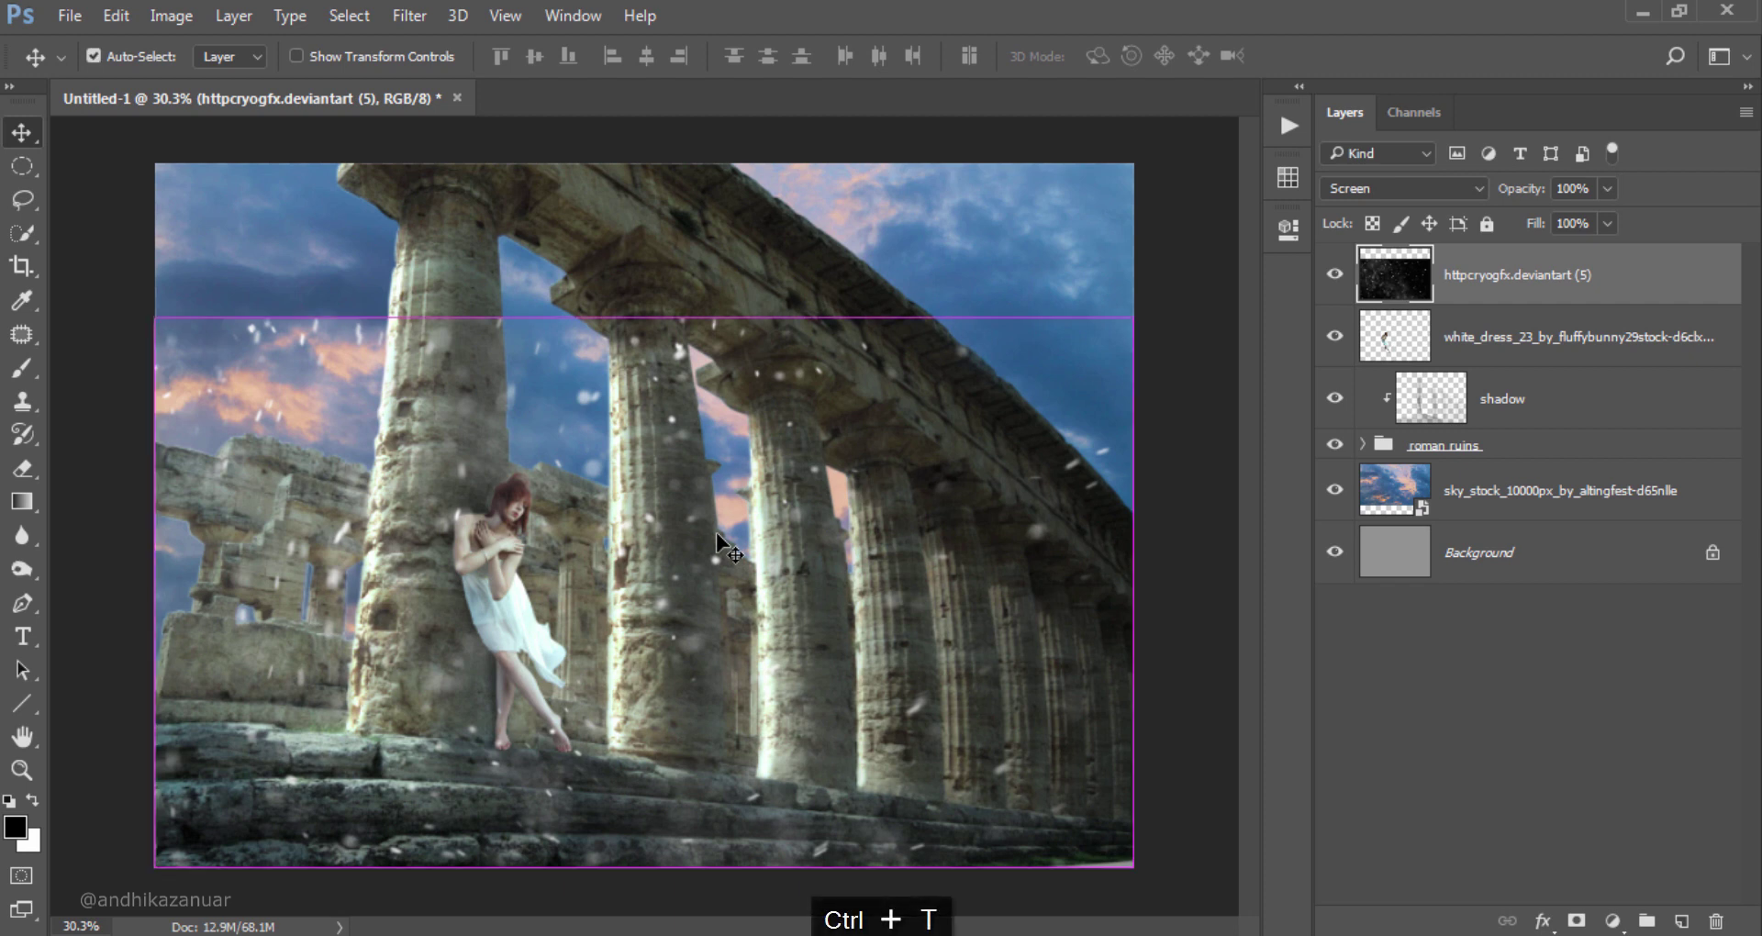
Step: Flip the particles layer horizontally and commit the transform
right_click(716, 532)
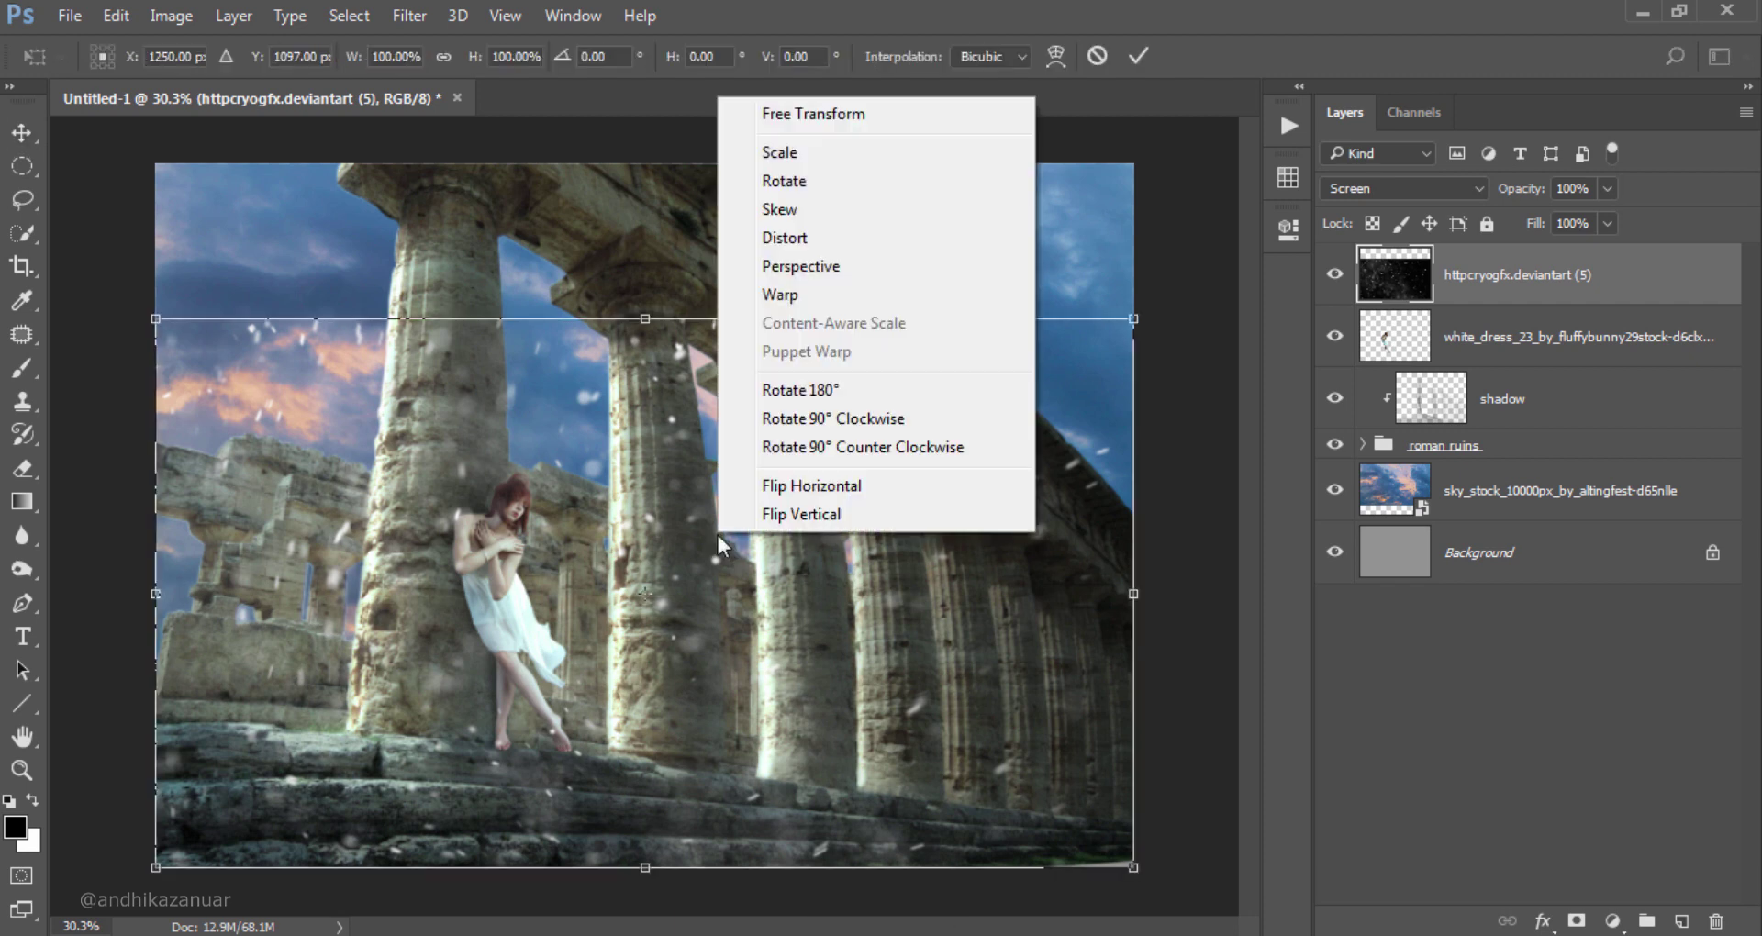
click(791, 485)
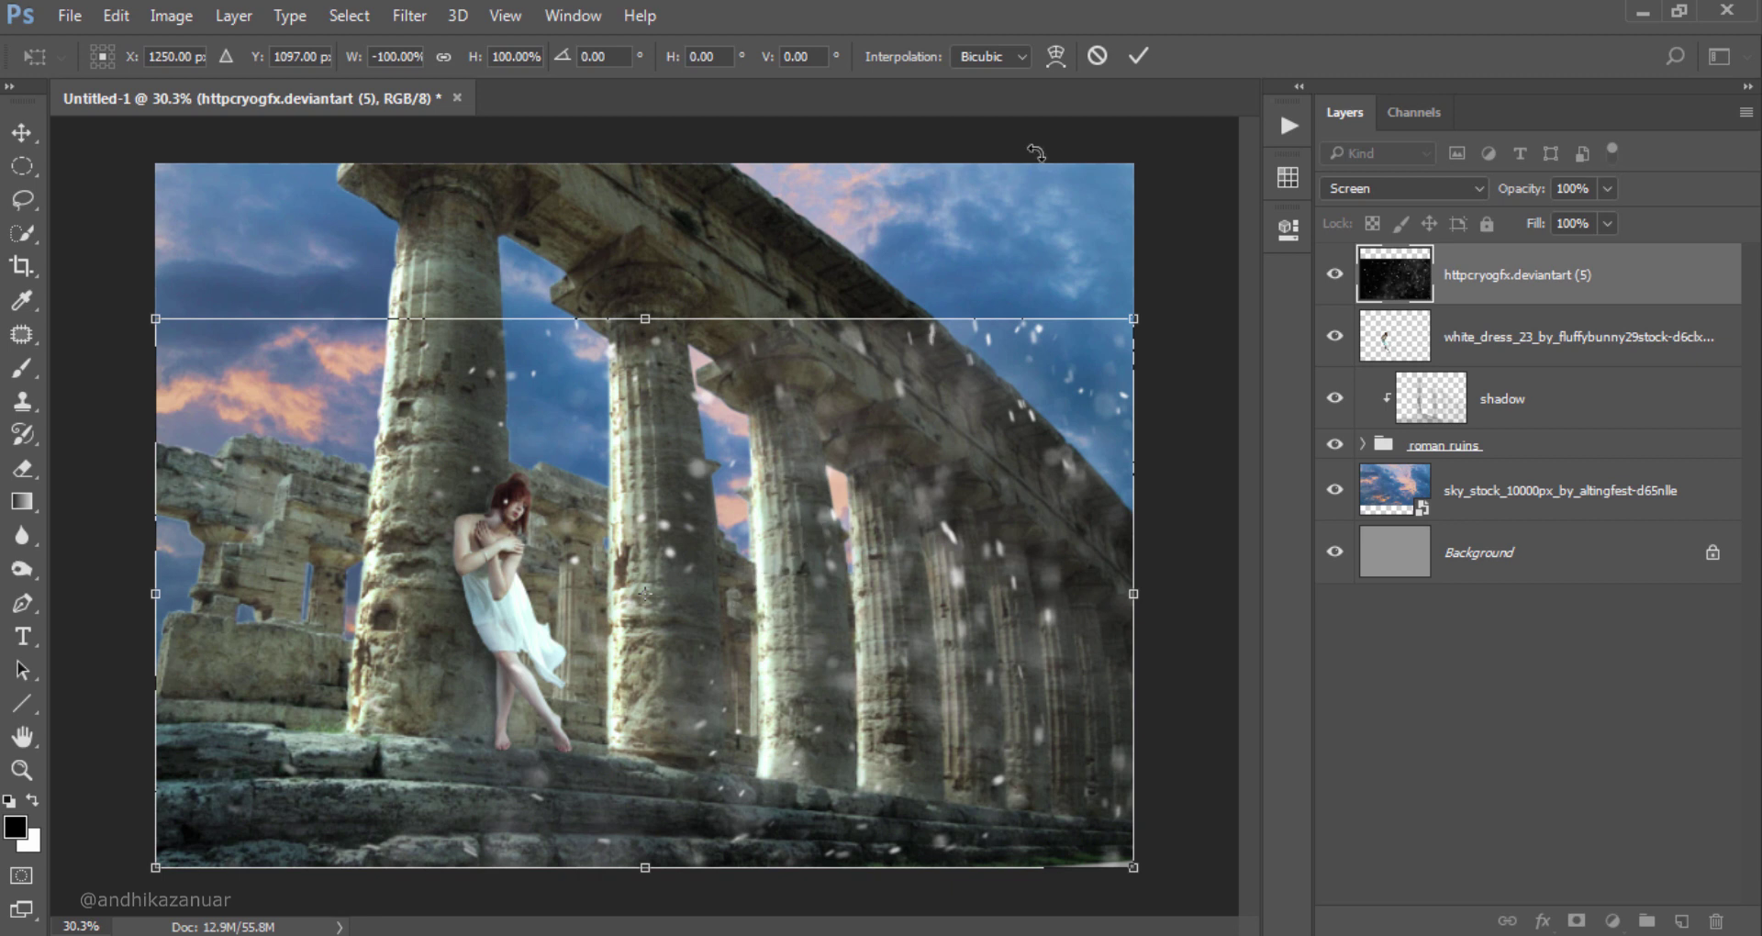
click(1137, 57)
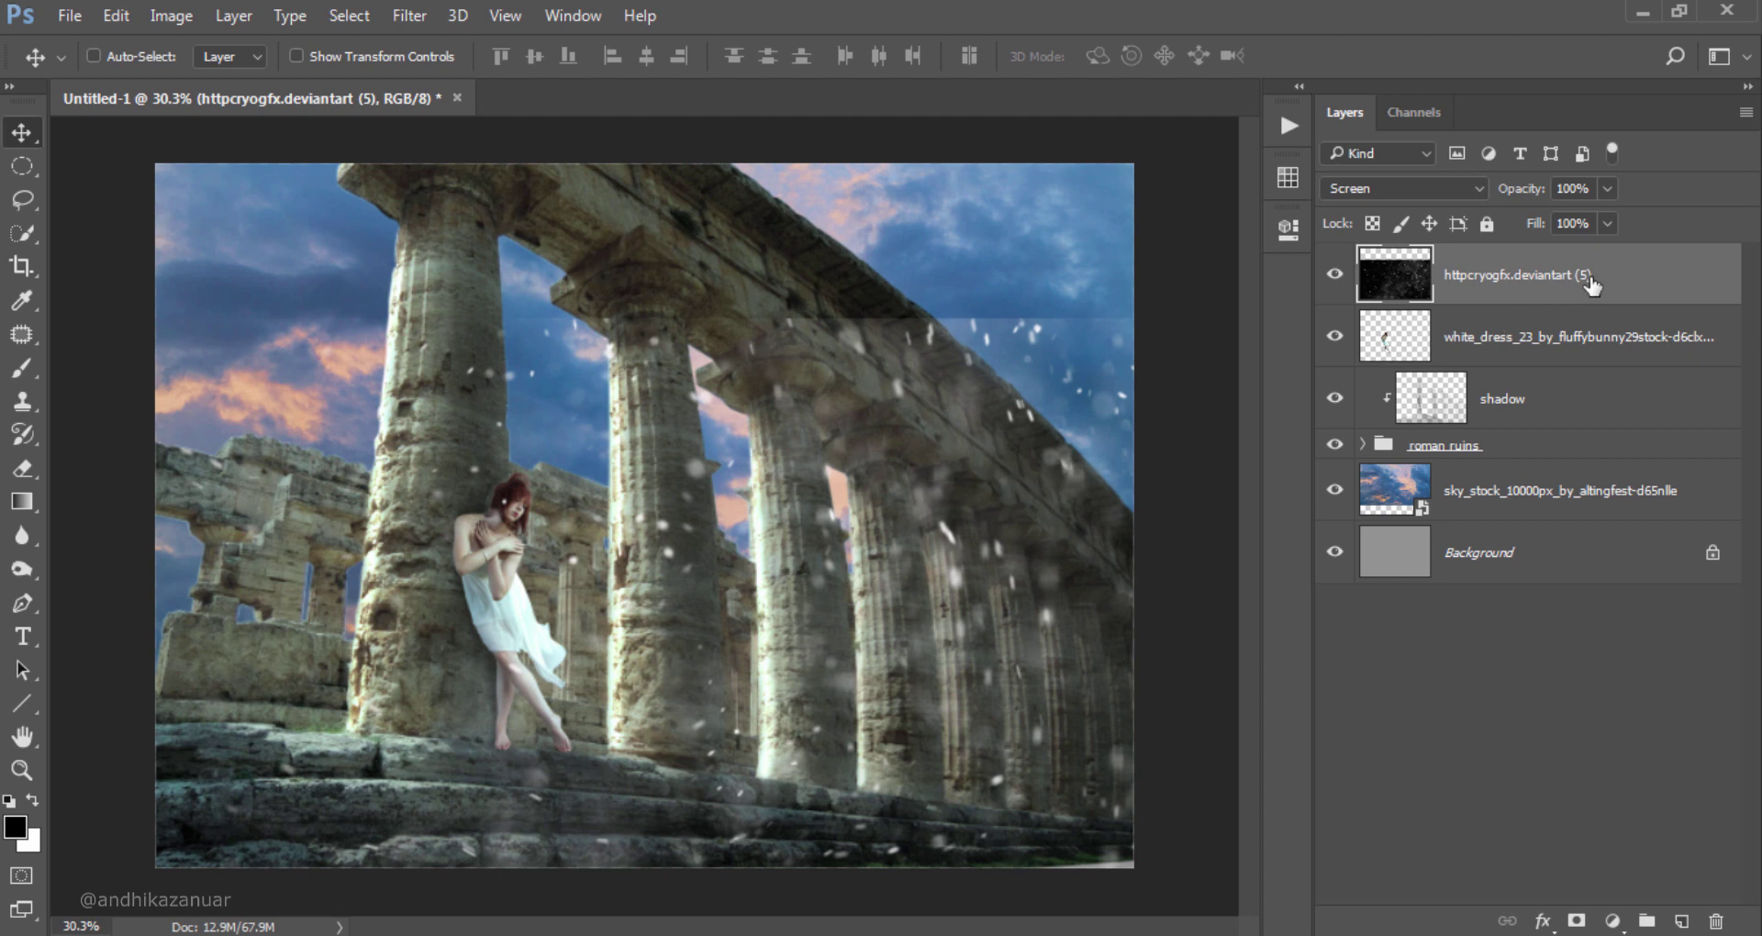
Step: Duplicate the particles layer, rotating the copy to about -90.45° and stretching it to roughly 202%
key(ctrl+j)
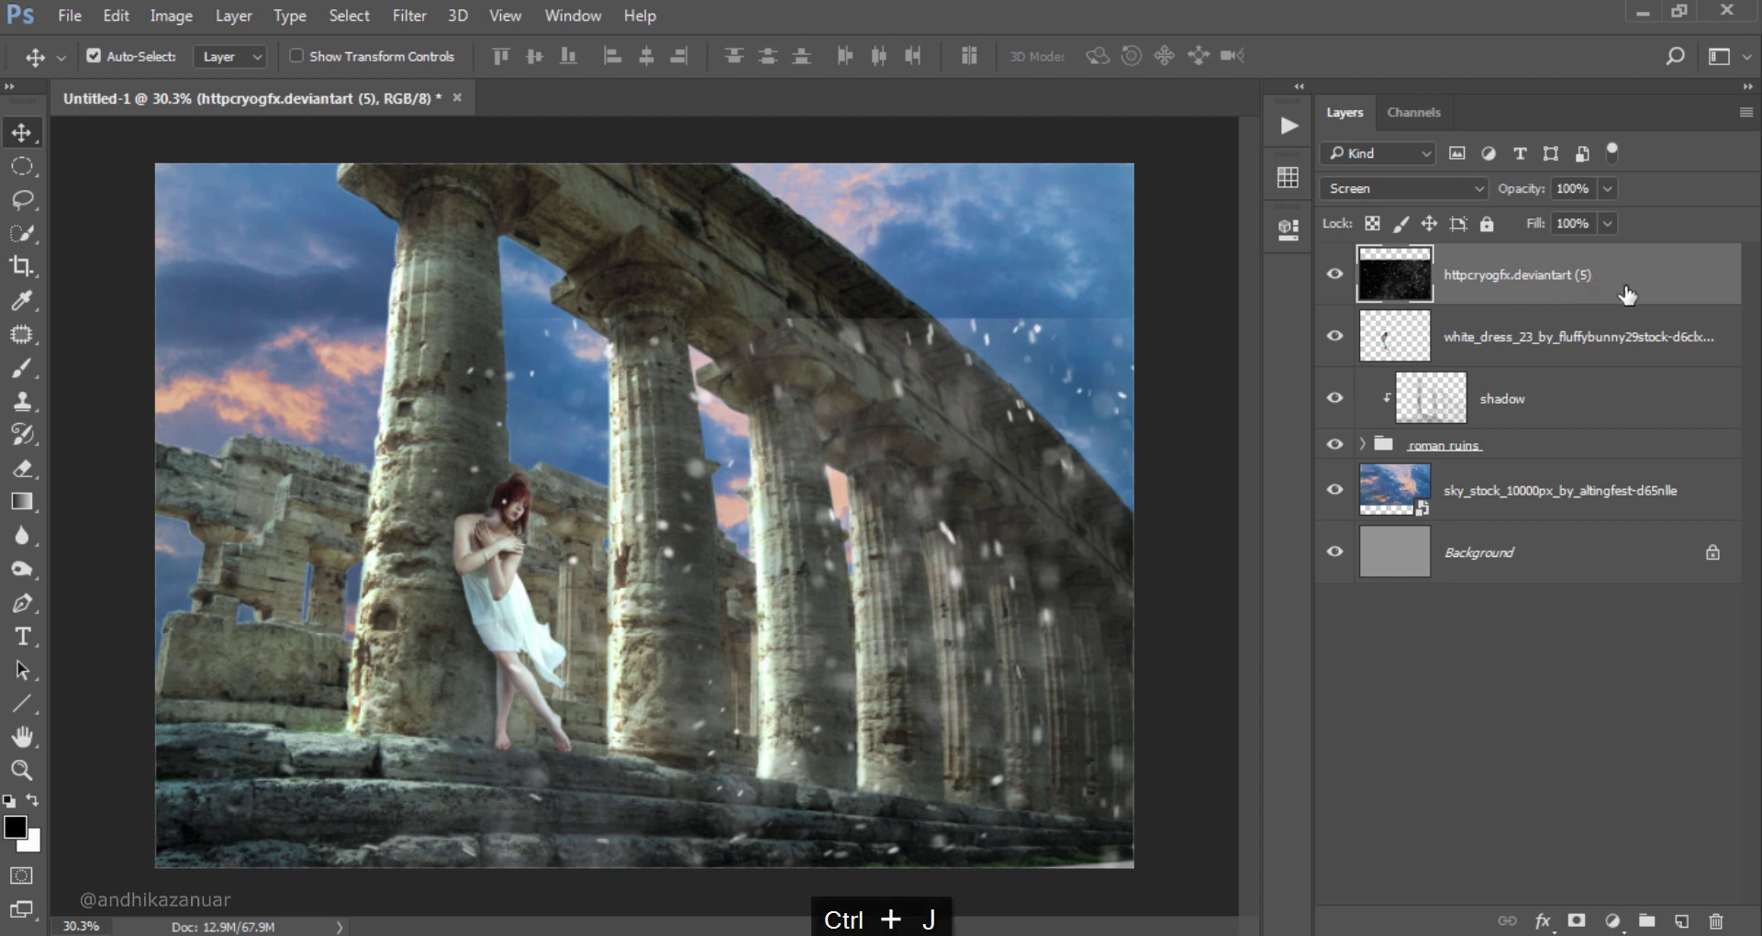
key(ctrl+j)
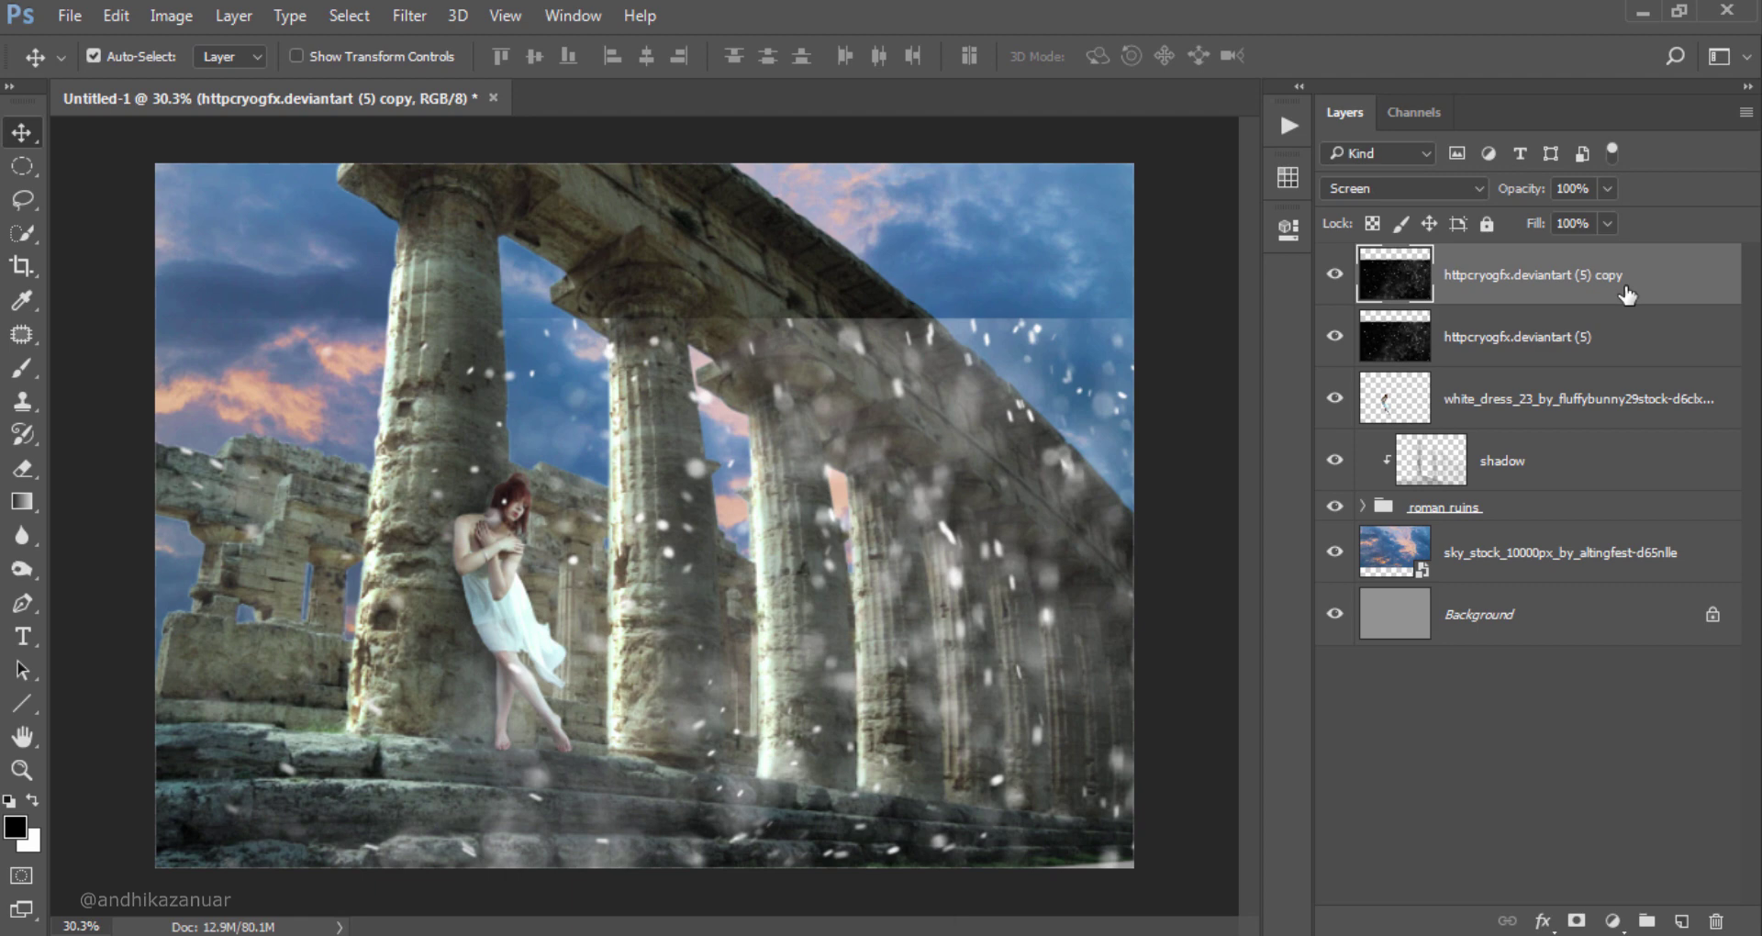
key(ctrl+t)
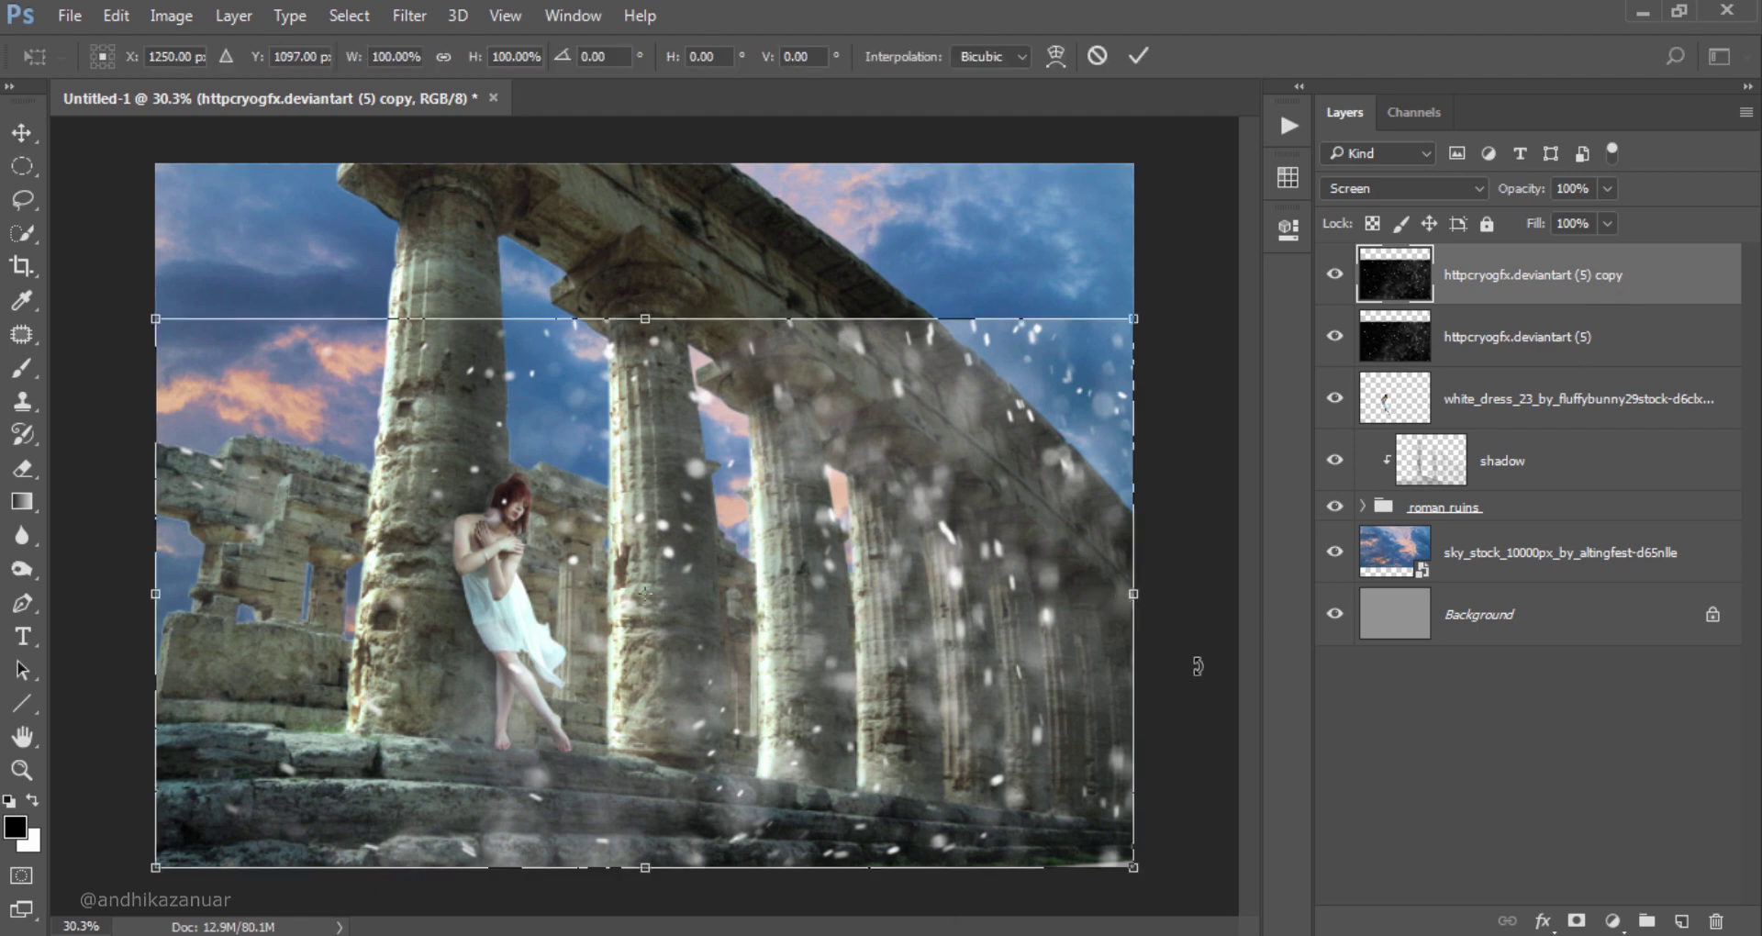
mouse_move(1198, 666)
mouse_down()
mouse_move(807, 171)
mouse_move(696, 144)
mouse_up()
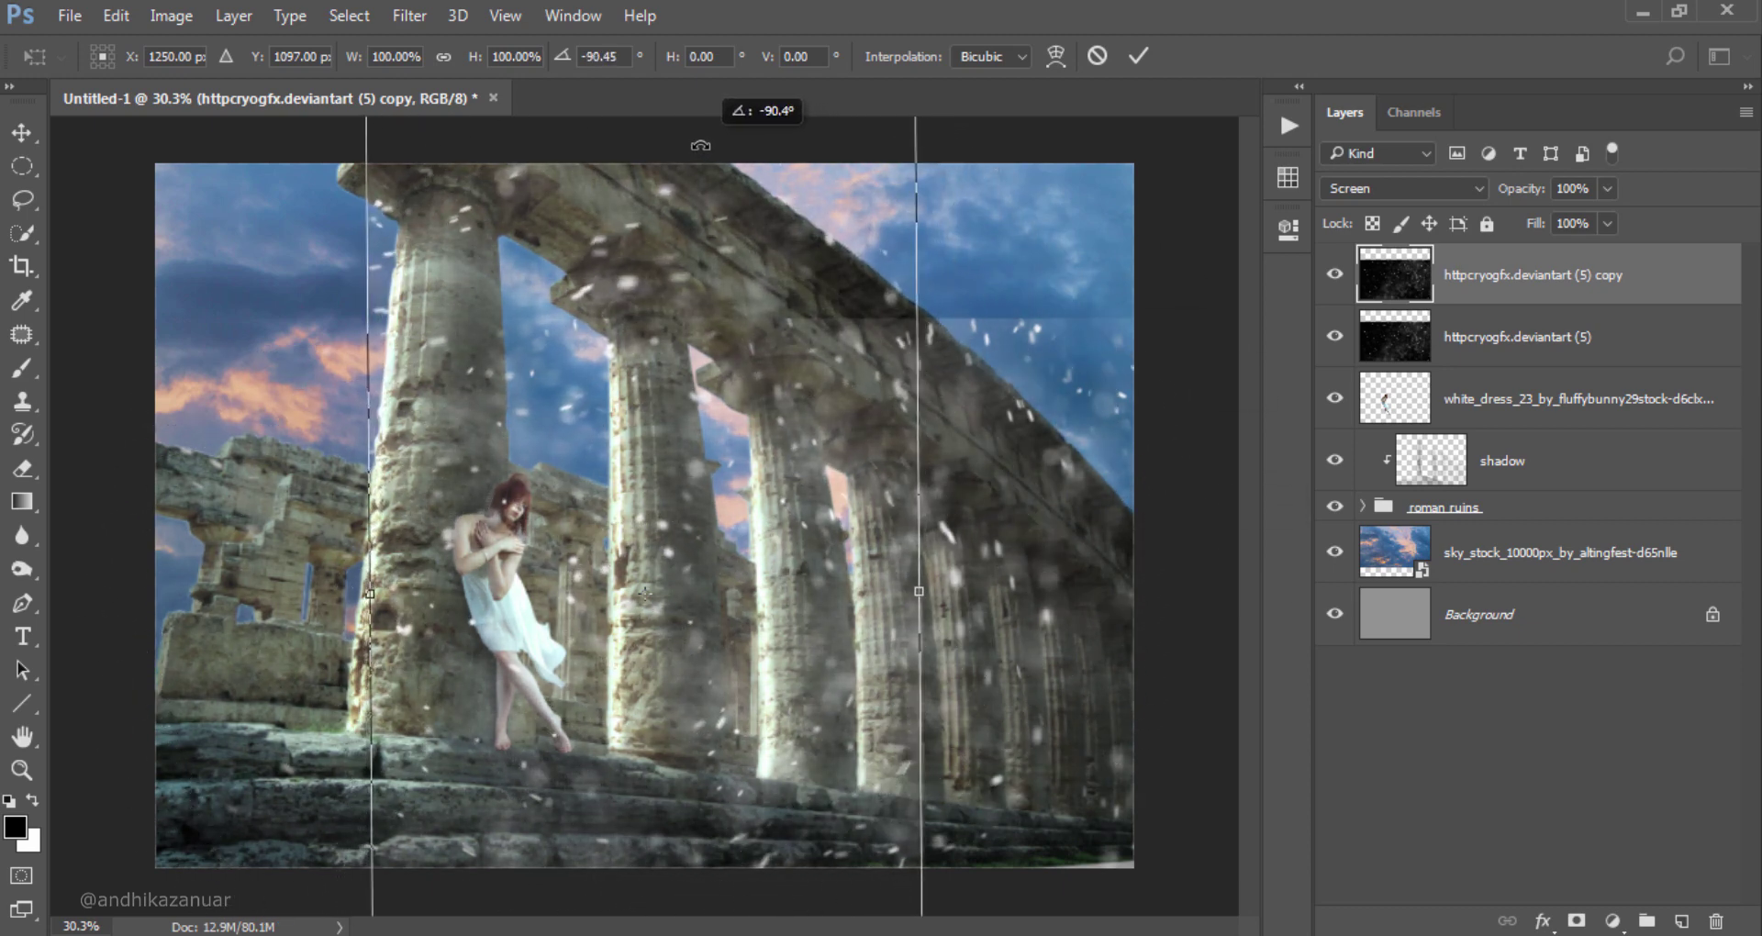
drag(696, 144, 701, 144)
mouse_move(714, 472)
mouse_down()
mouse_move(945, 310)
mouse_move(936, 522)
mouse_up()
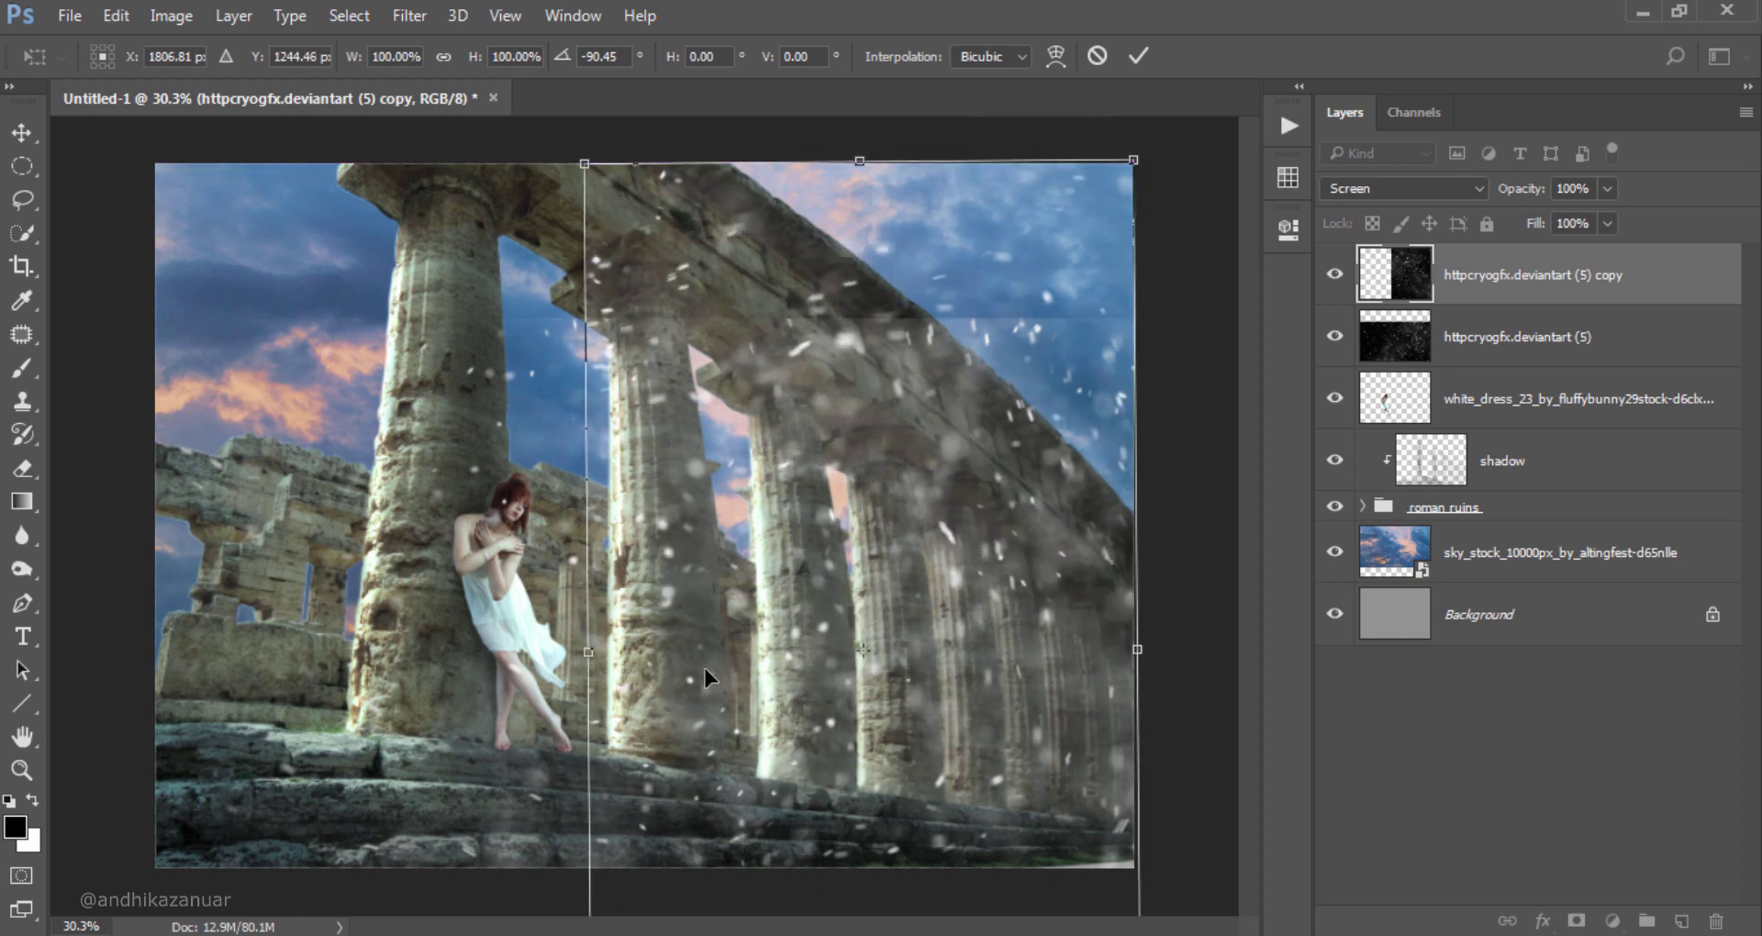
drag(579, 655, 24, 592)
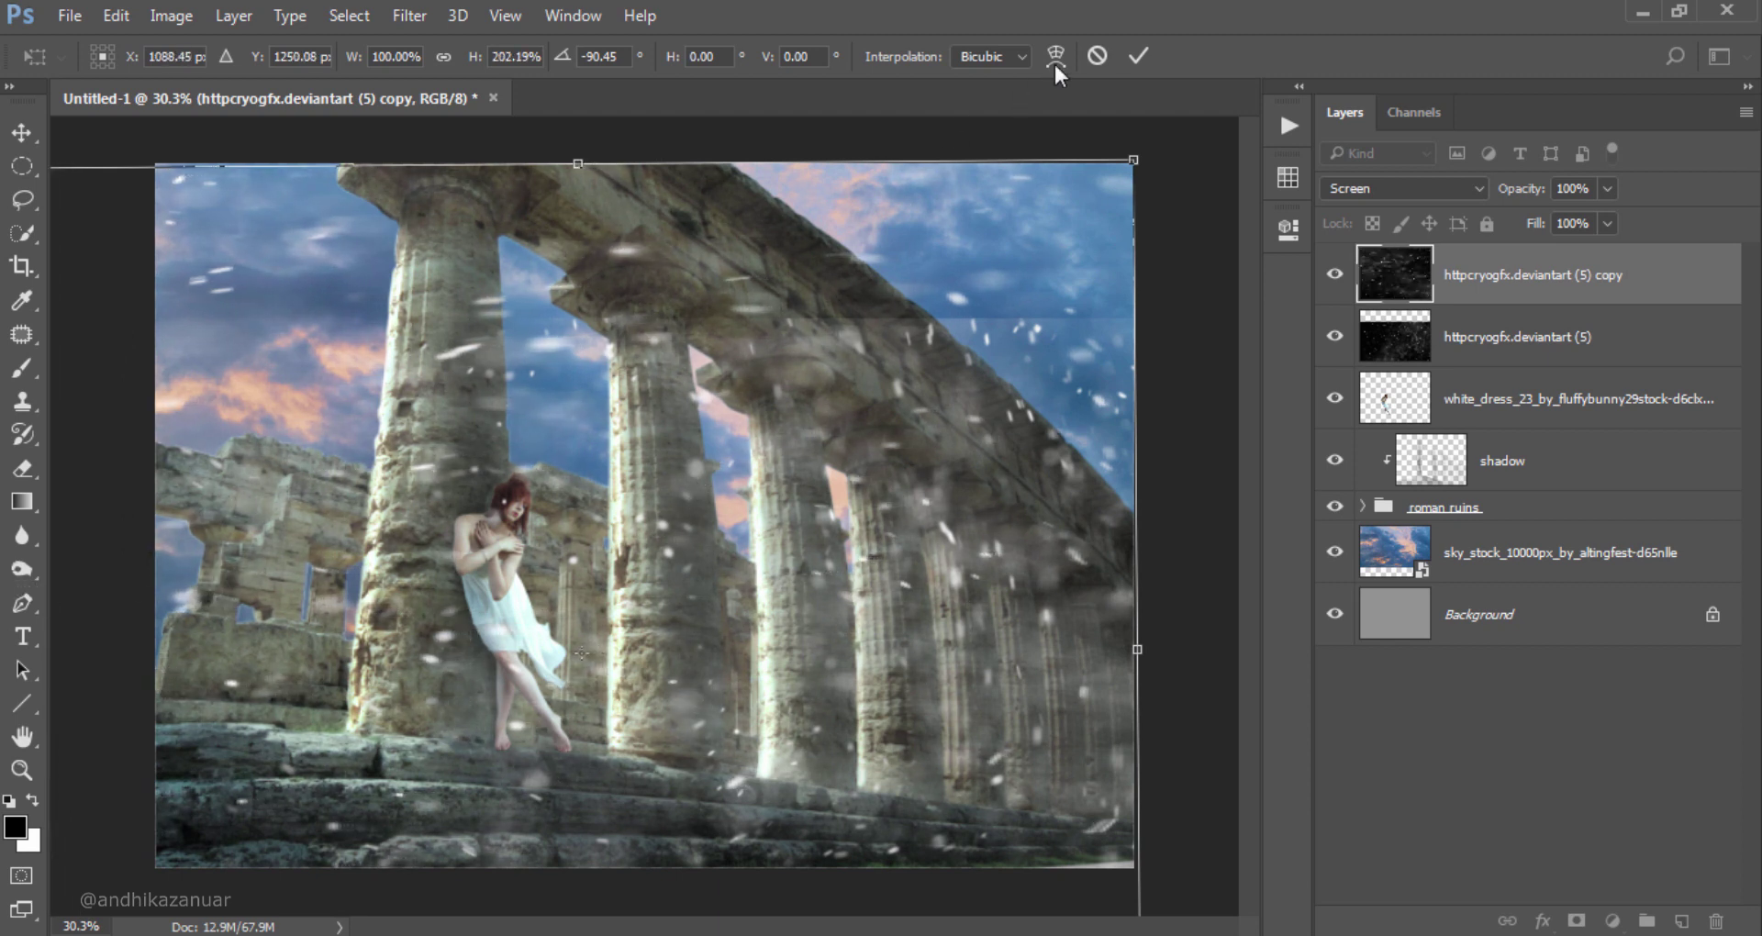
click(1138, 57)
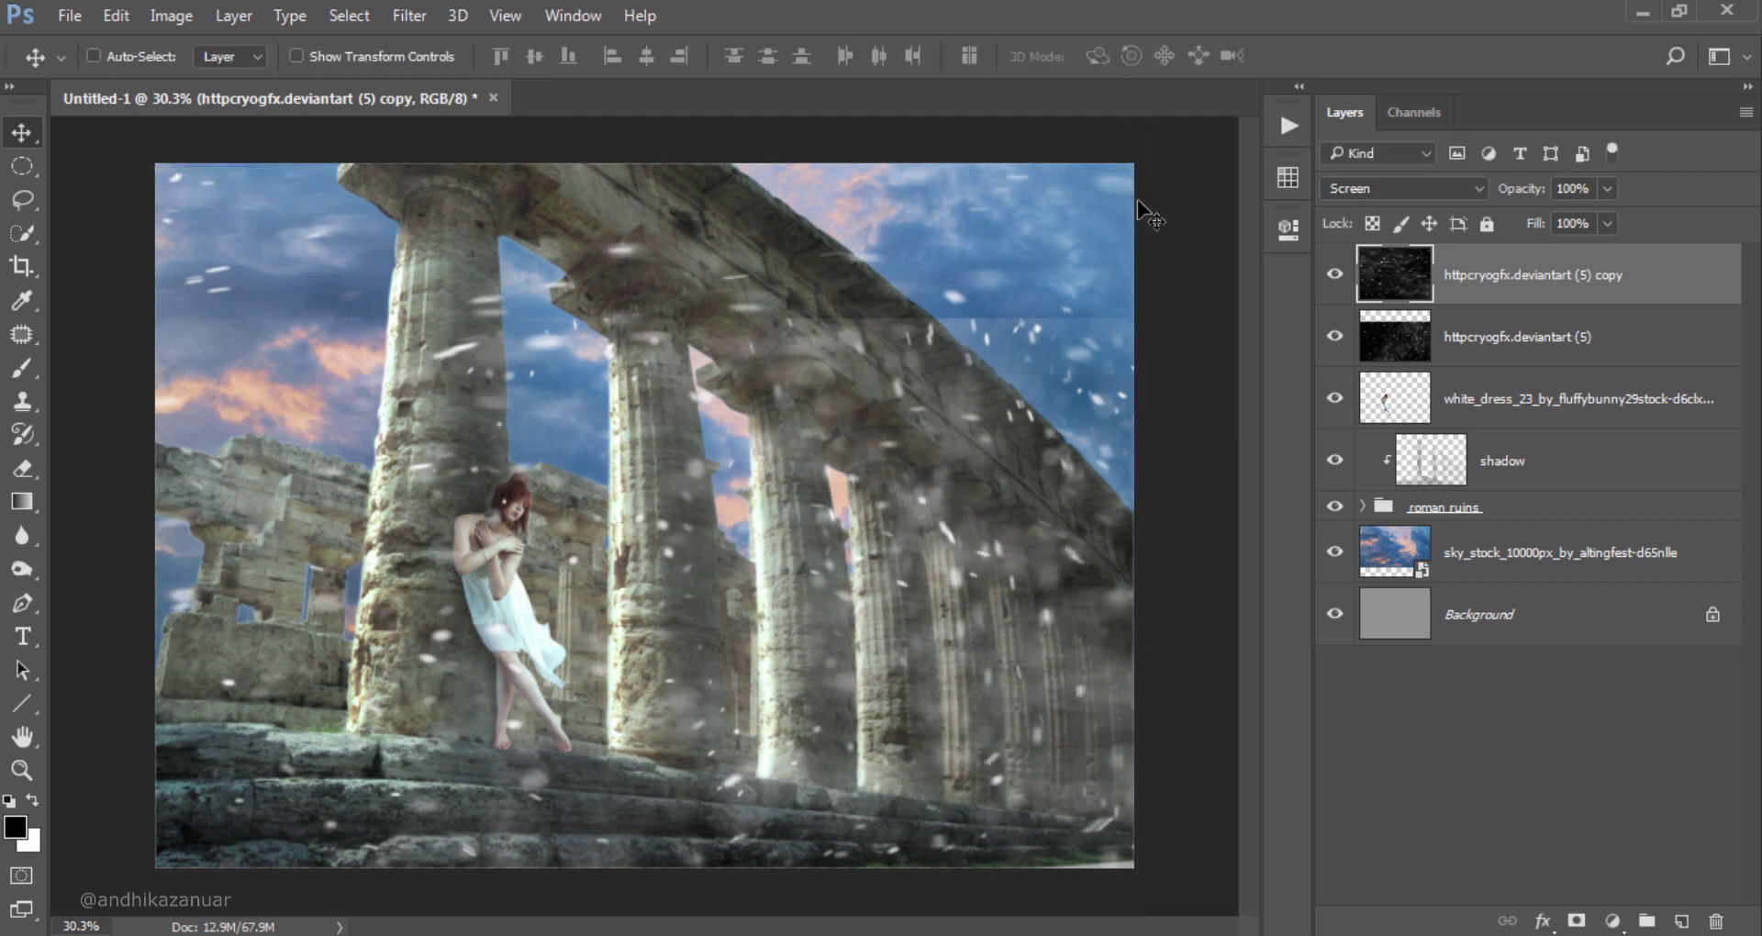
Step: Toggle the original particles layer's visibility to compare, then select it
click(1334, 337)
click(1334, 338)
click(1509, 338)
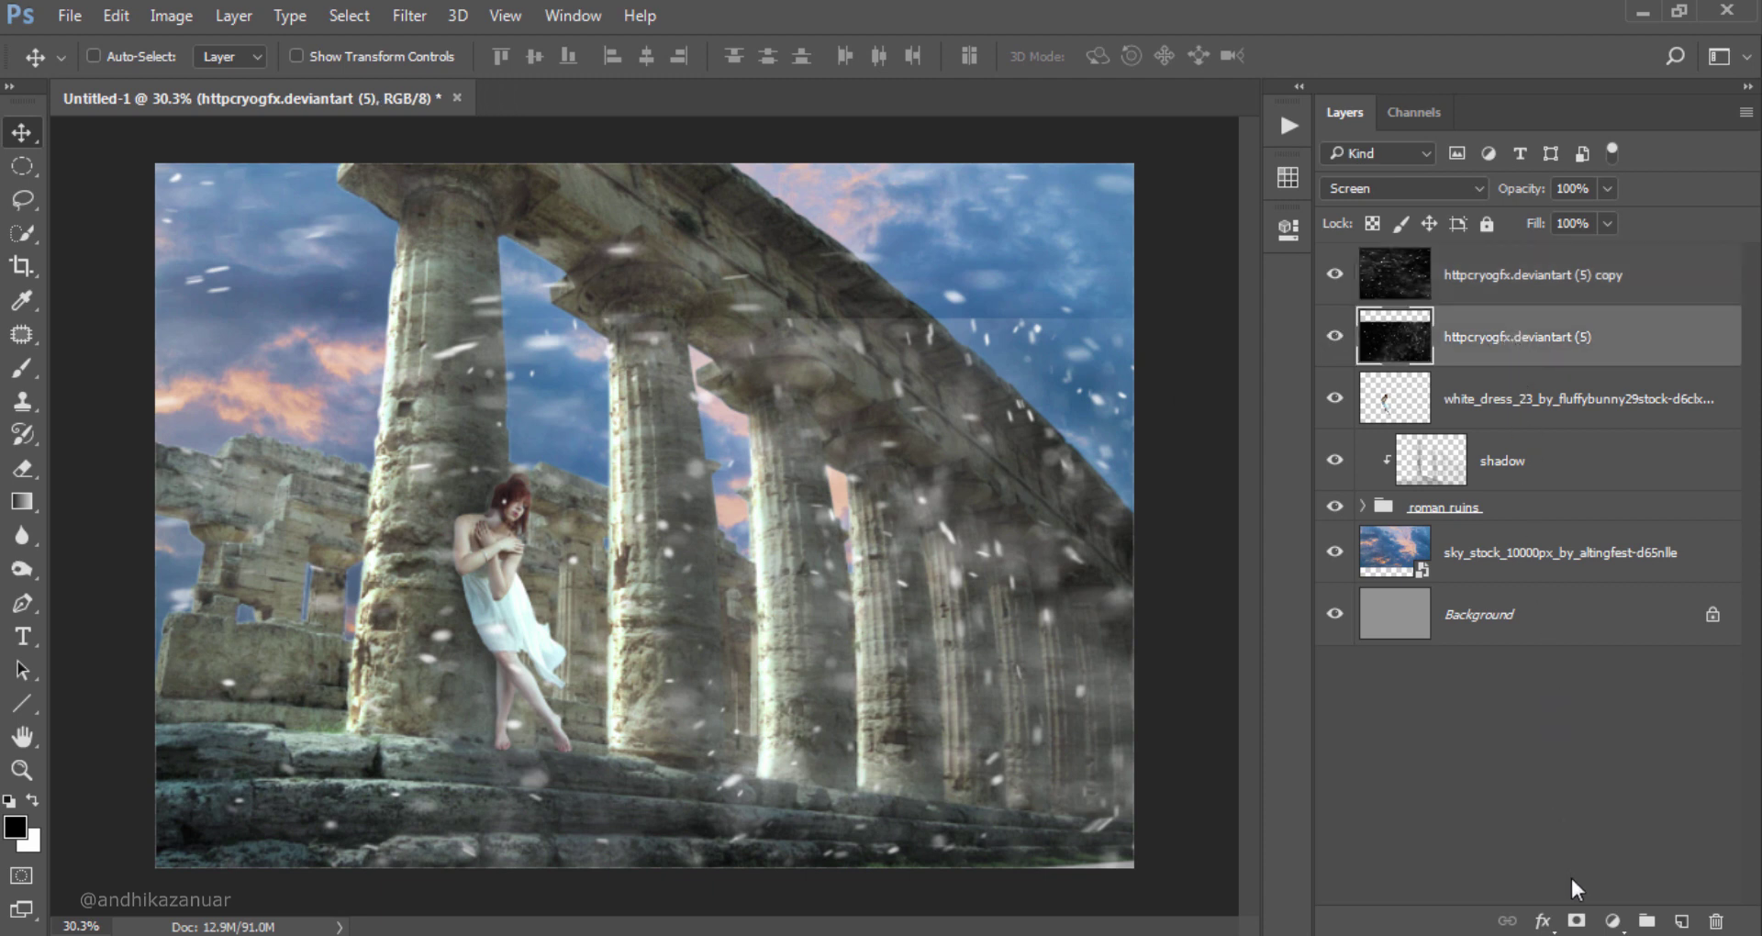
Step: Mask the original particles layer with a black linear gradient dragged down from the column top, then compare particle layers
click(1577, 920)
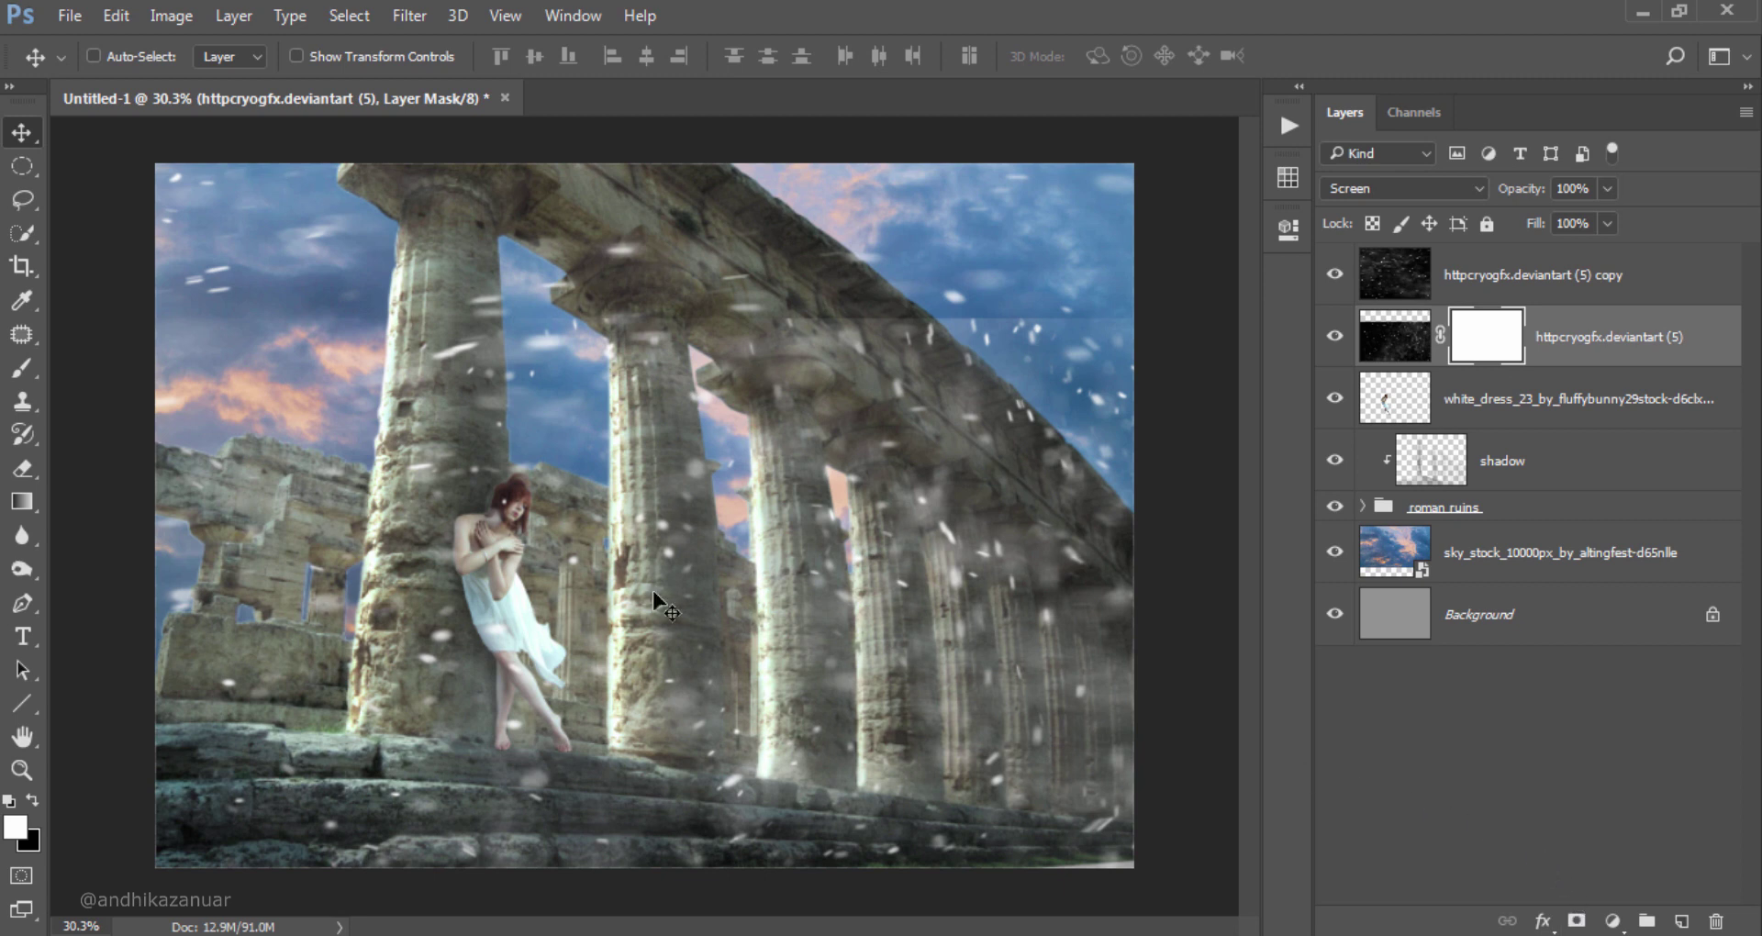
click(20, 503)
click(33, 798)
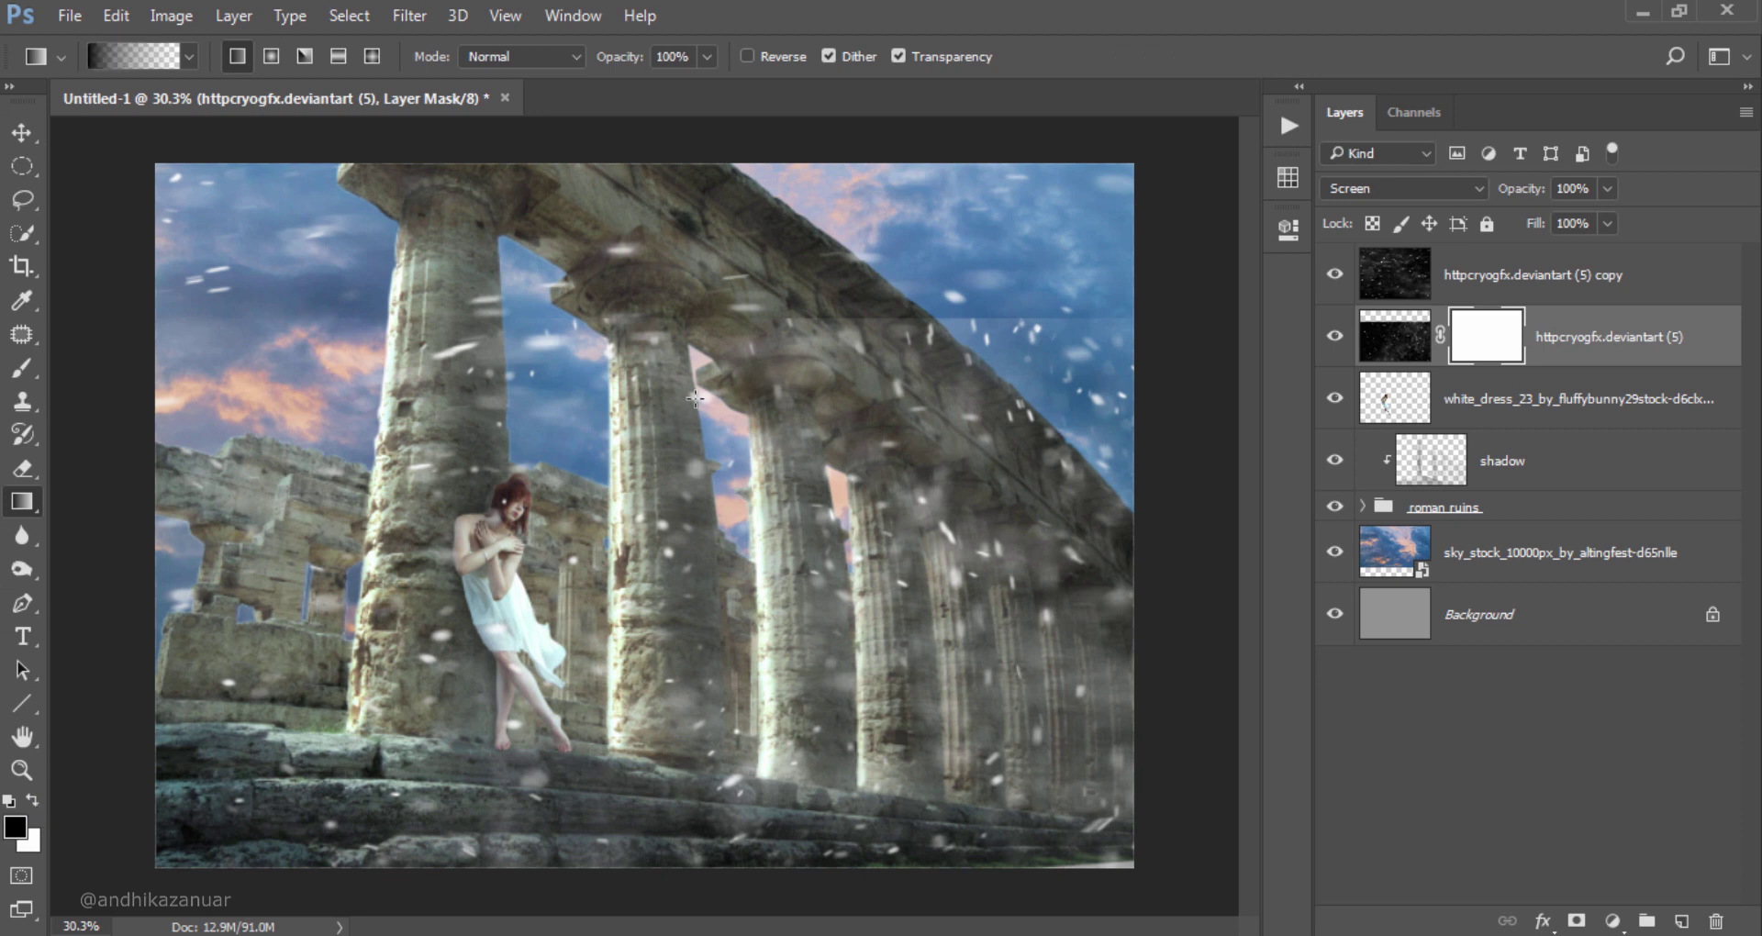
drag(670, 272, 664, 750)
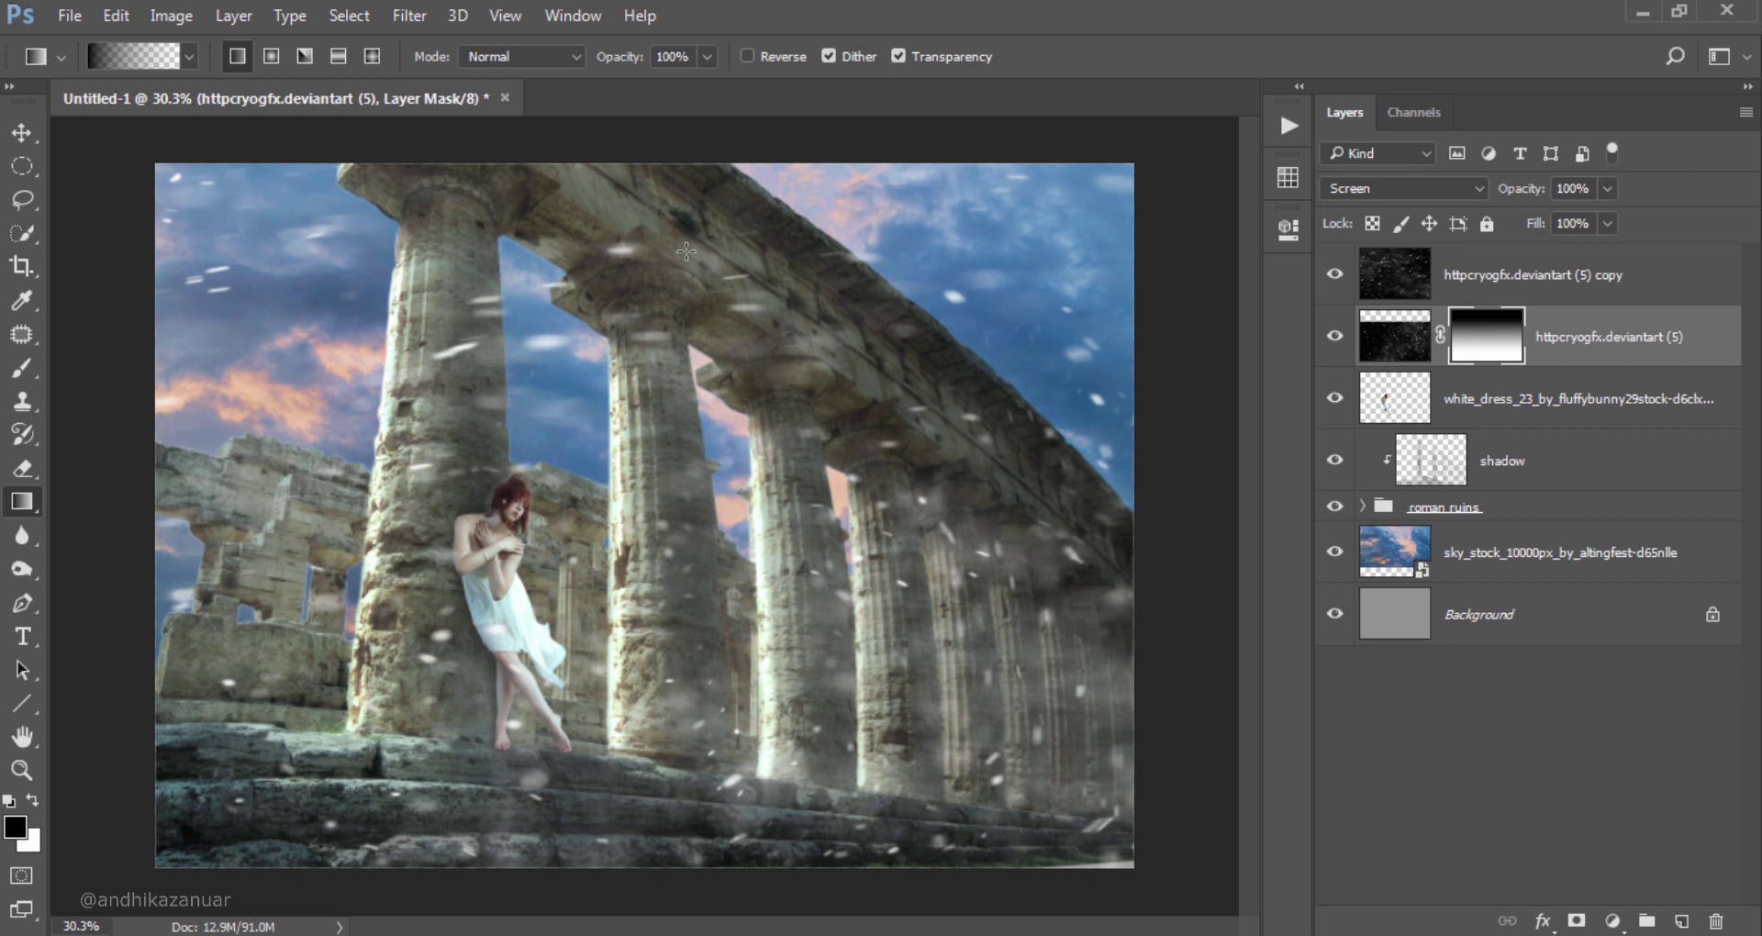
drag(680, 198, 670, 786)
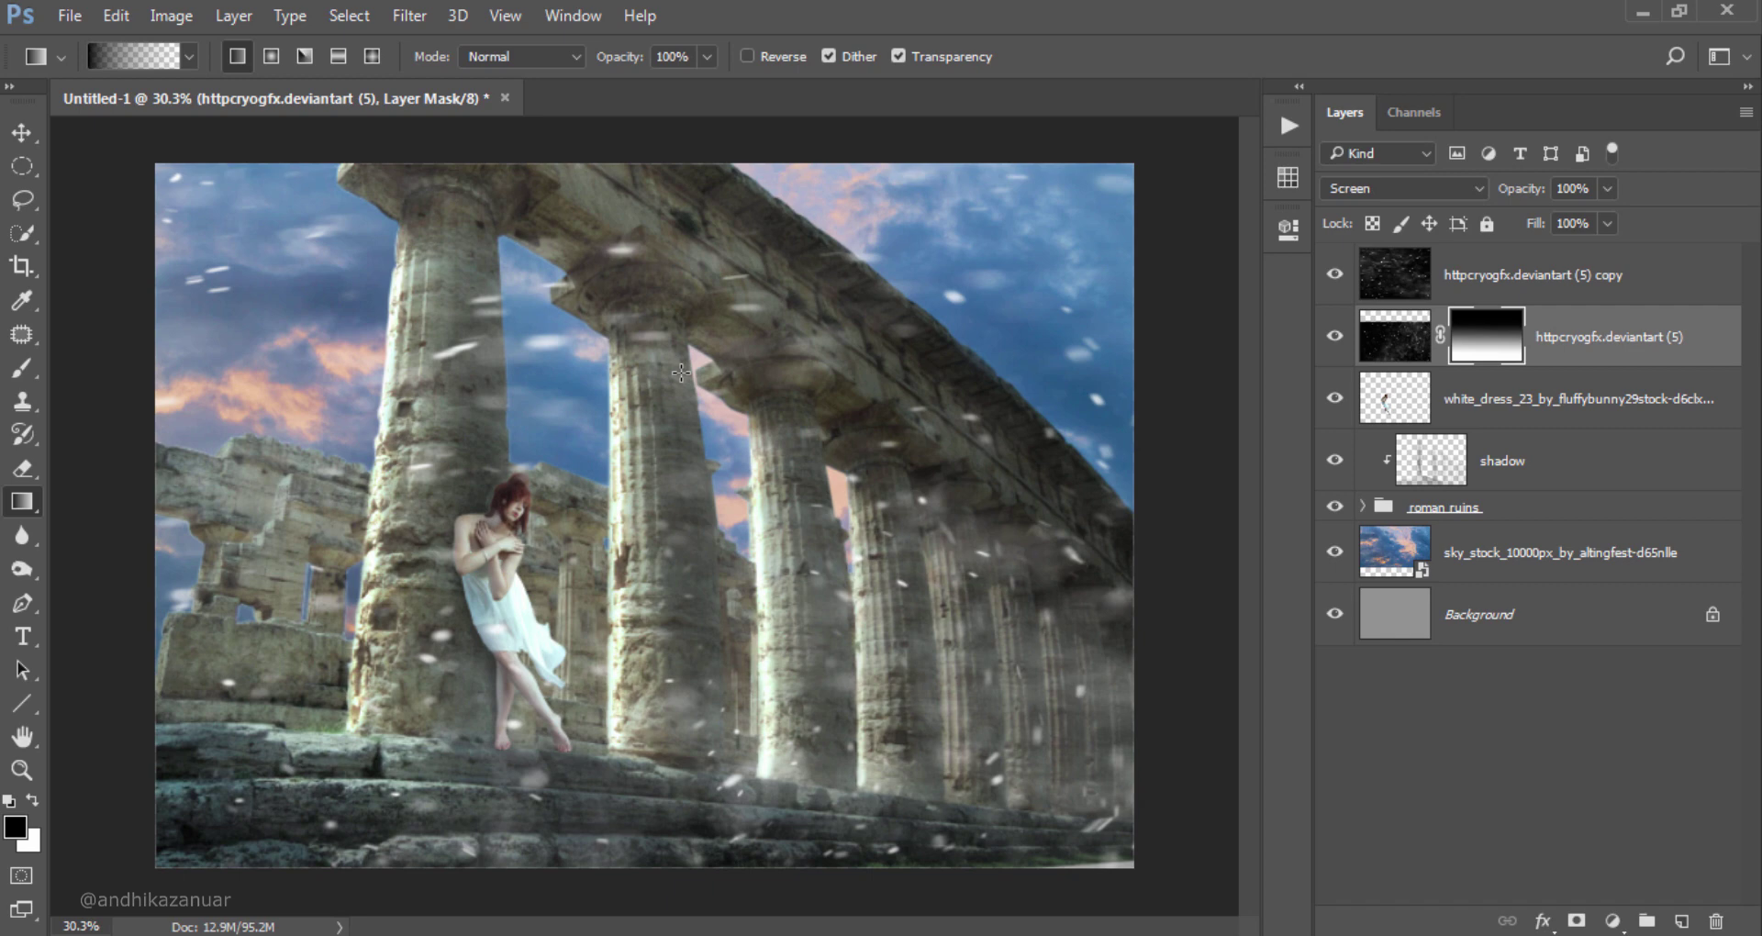
click(1335, 337)
click(1335, 275)
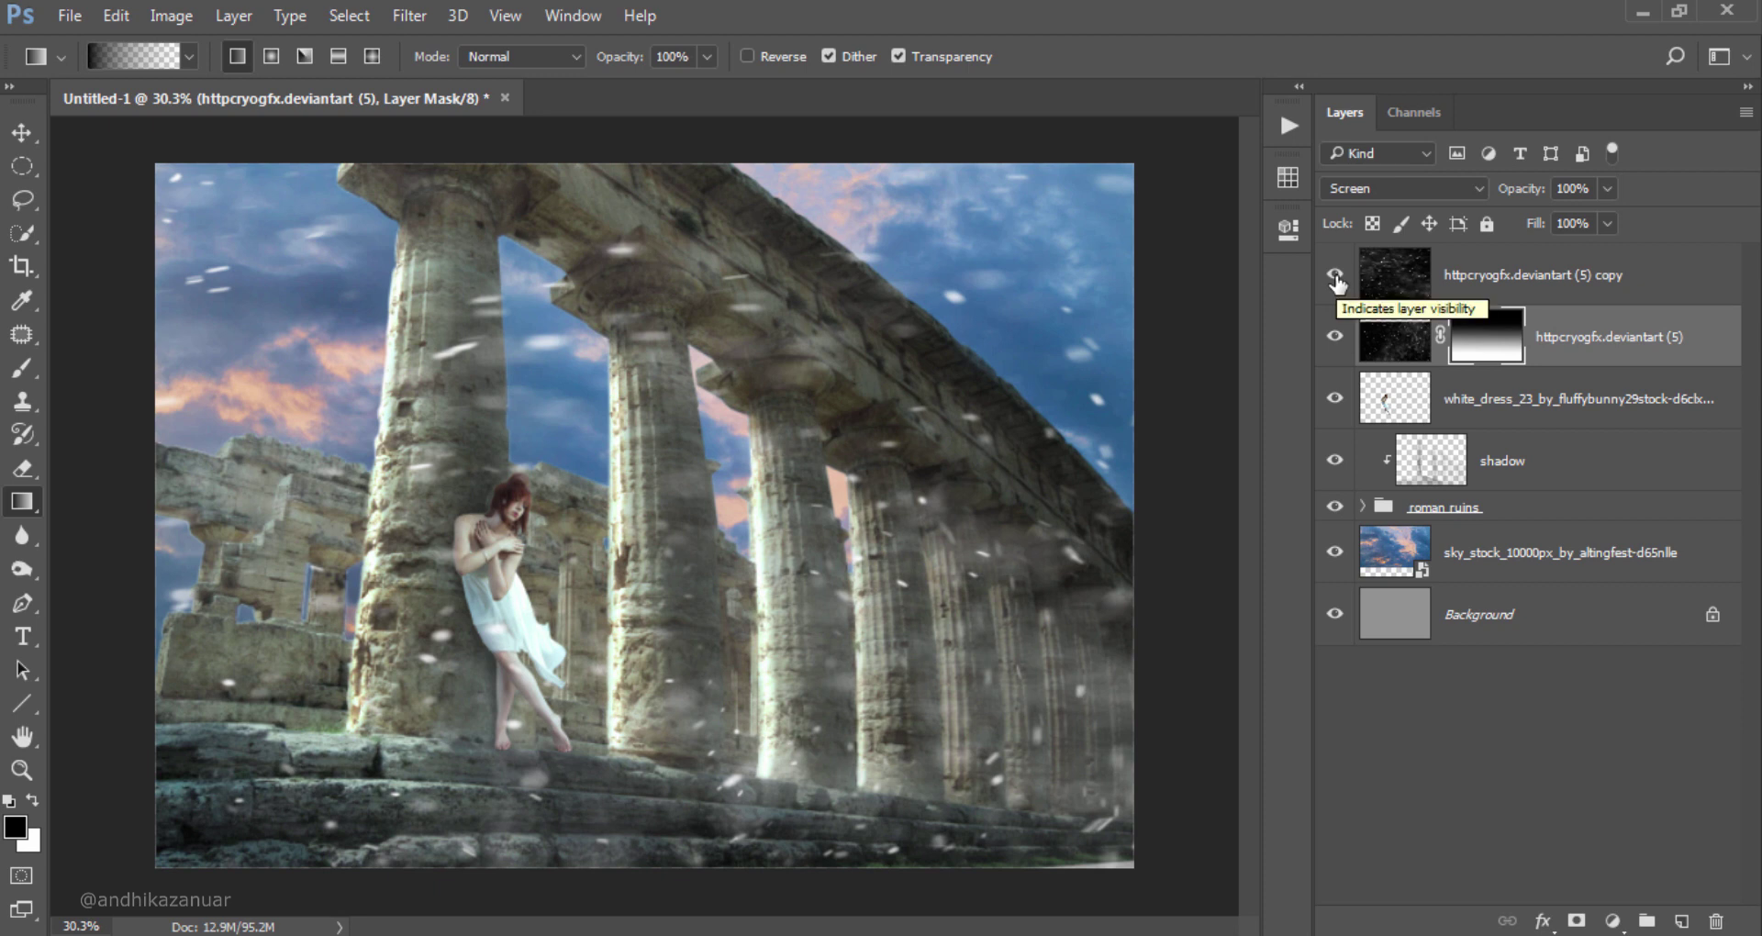
Step: Set the rotated particles copy layer's opacity to 80%
click(1505, 275)
click(1605, 189)
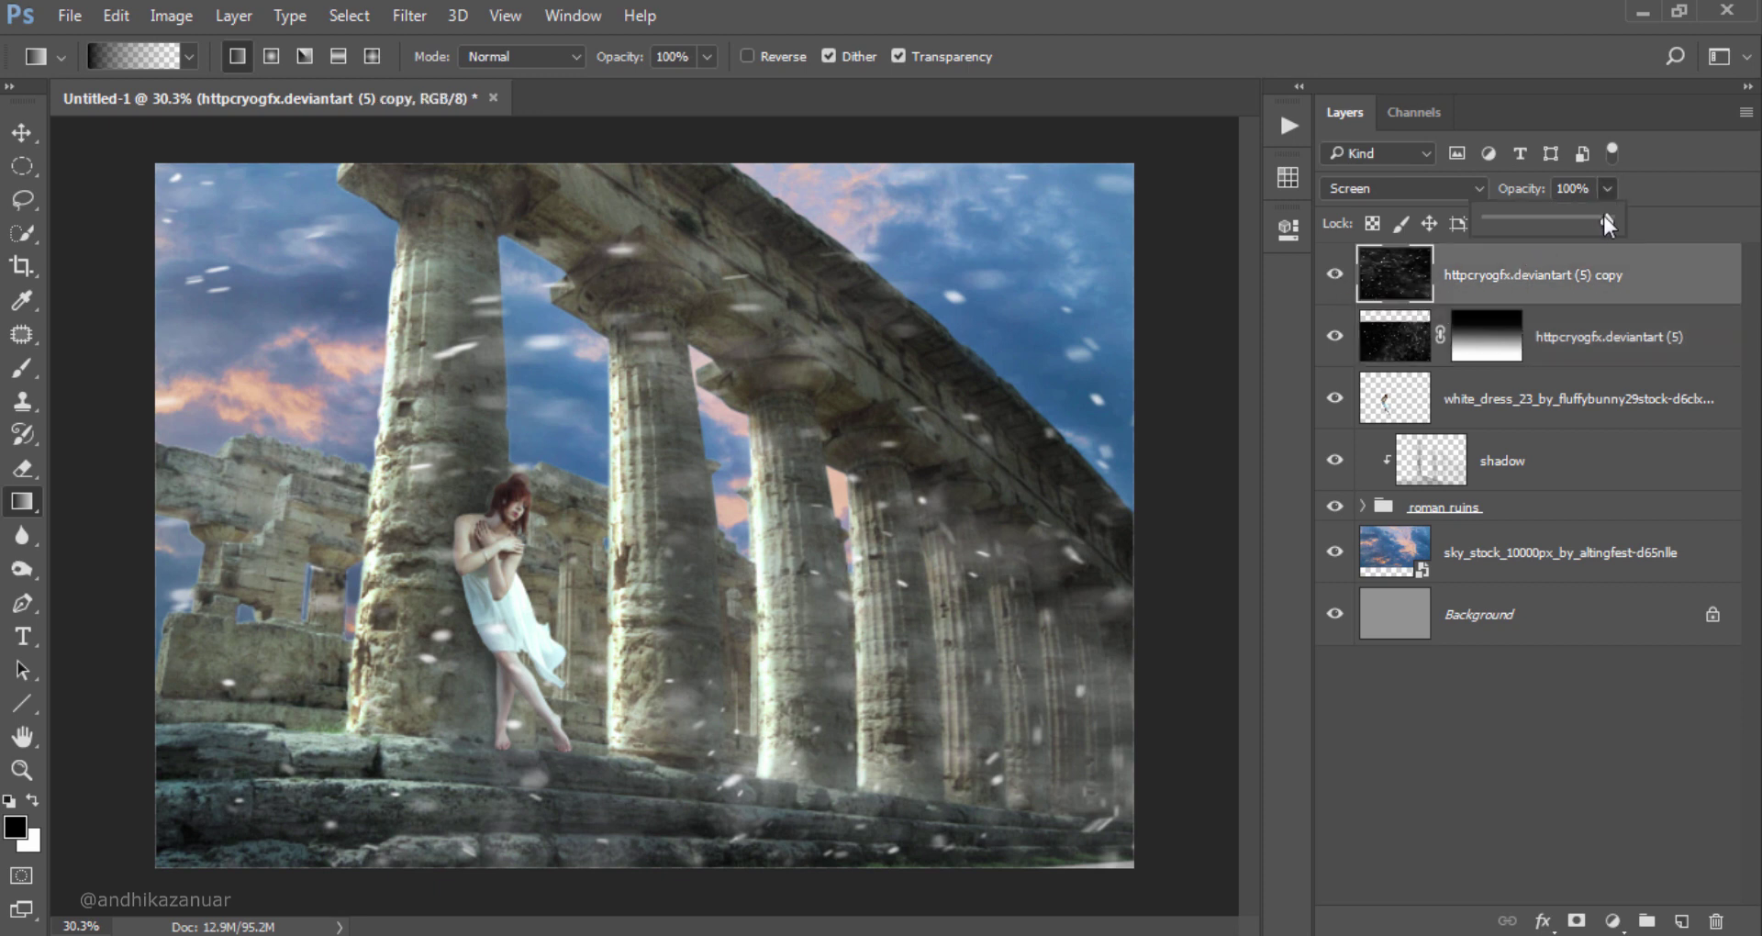
drag(1598, 222, 1584, 218)
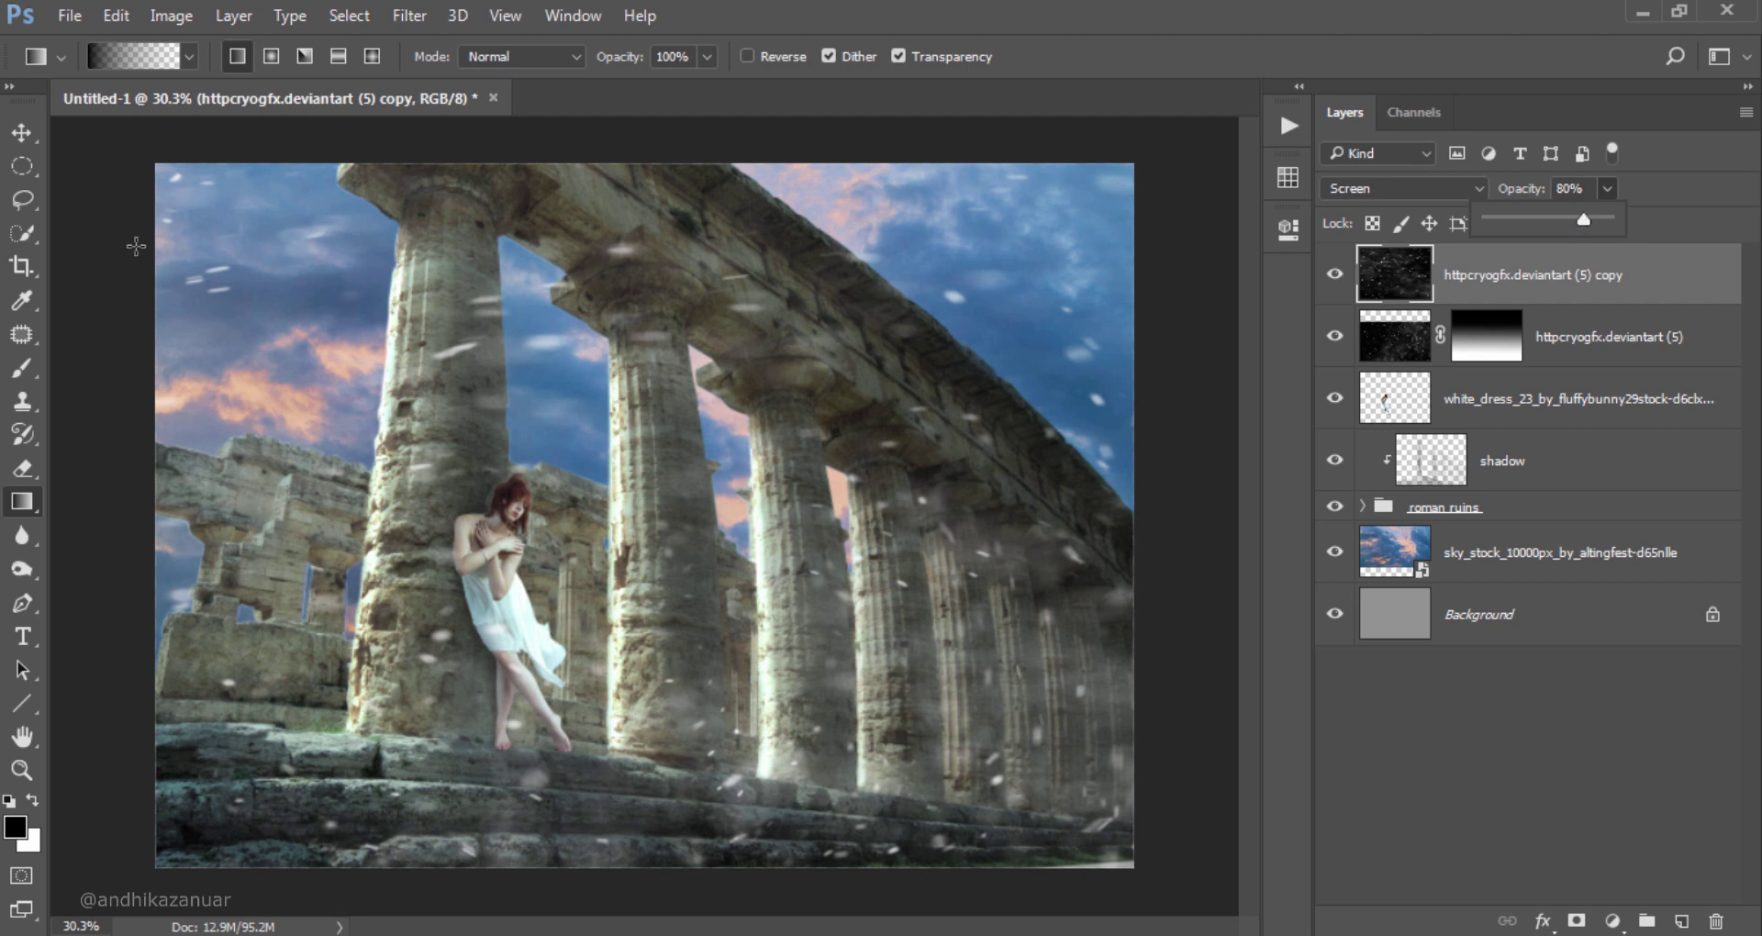
click(20, 143)
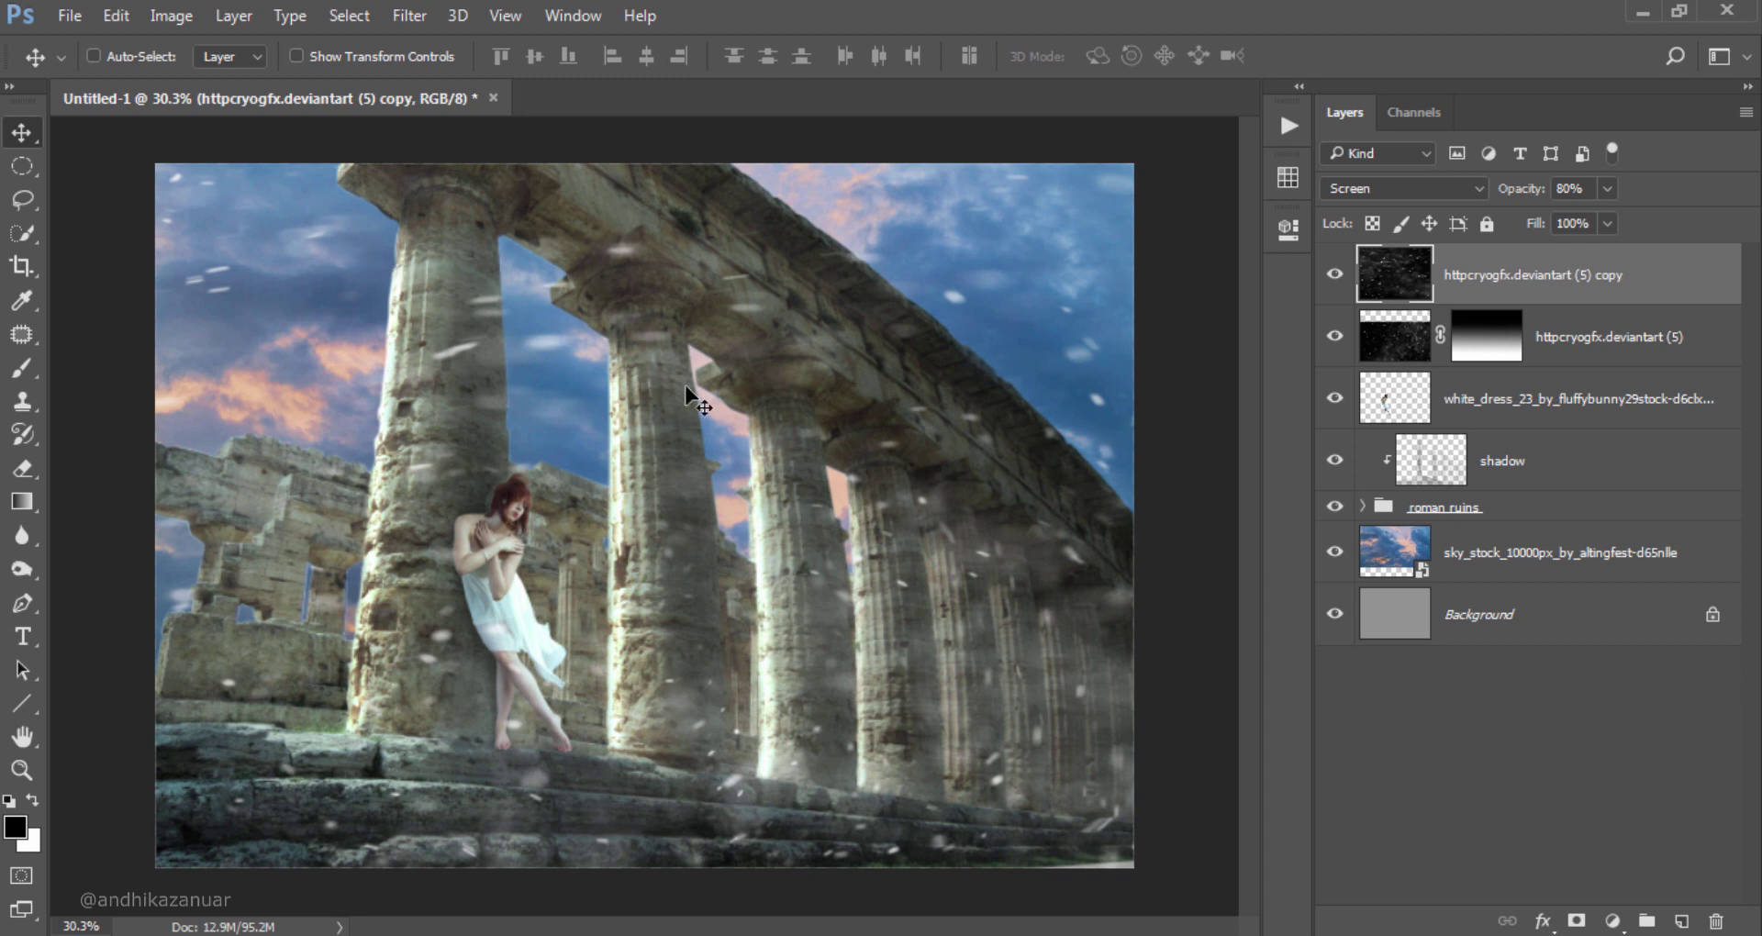
Step: Add a Curves 1 adjustment with the Red channel's top point pulled to input 232
click(1612, 920)
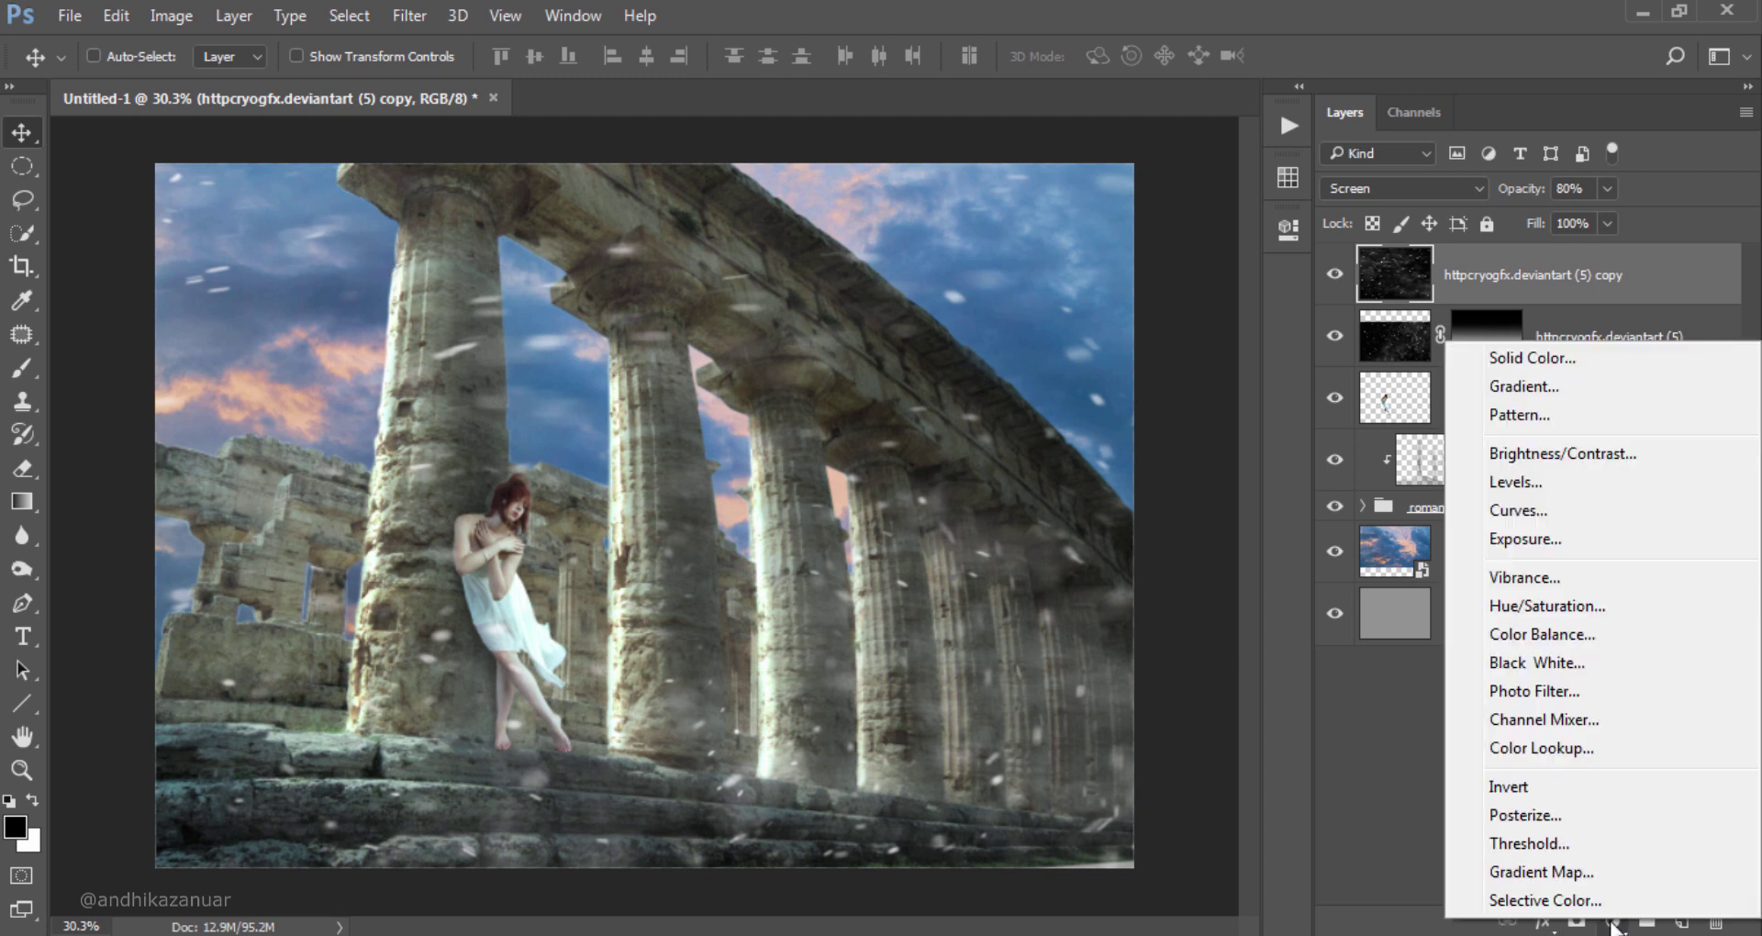
click(1576, 512)
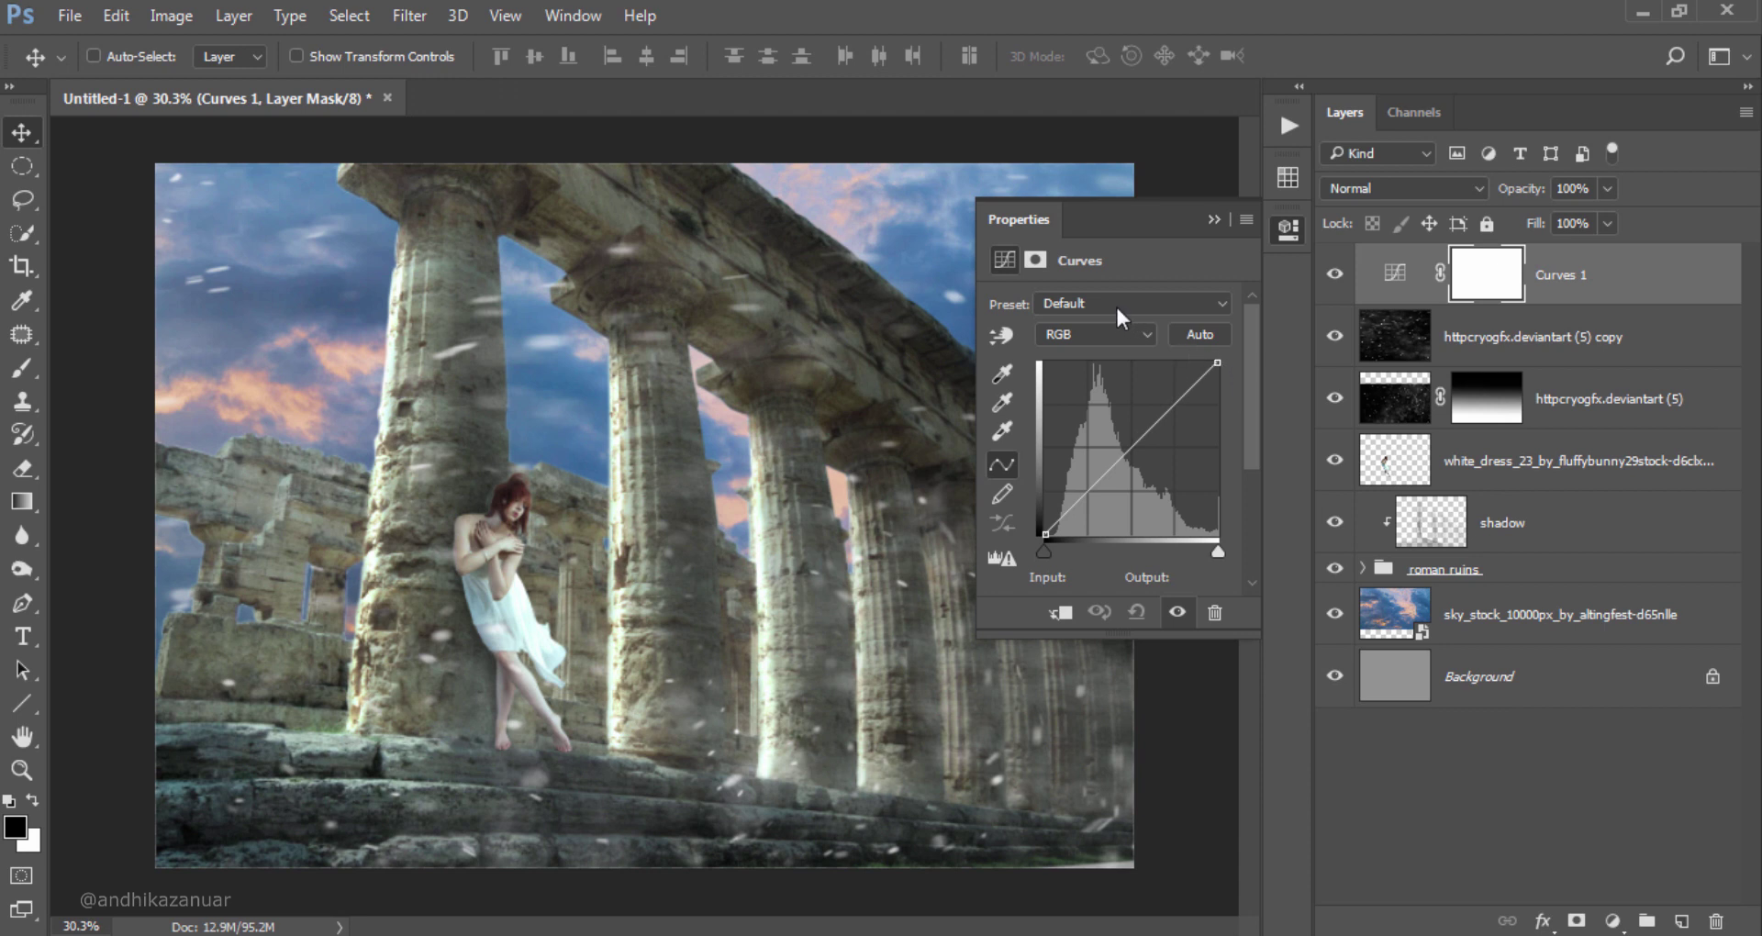
click(1105, 341)
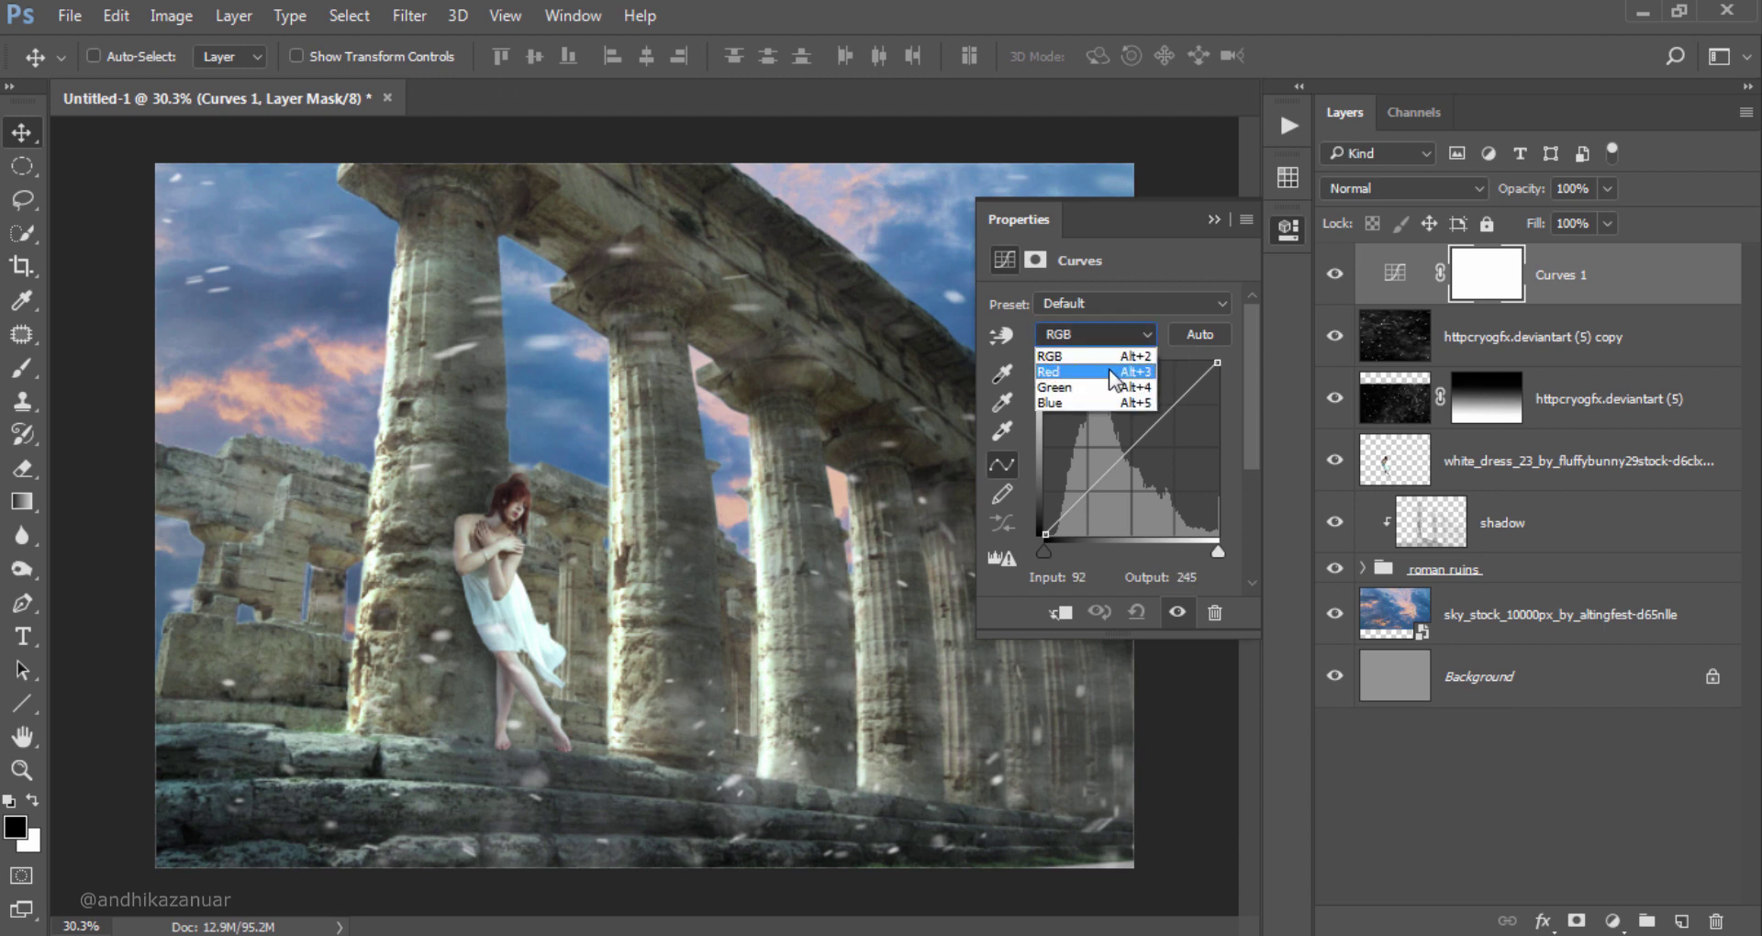
click(1109, 371)
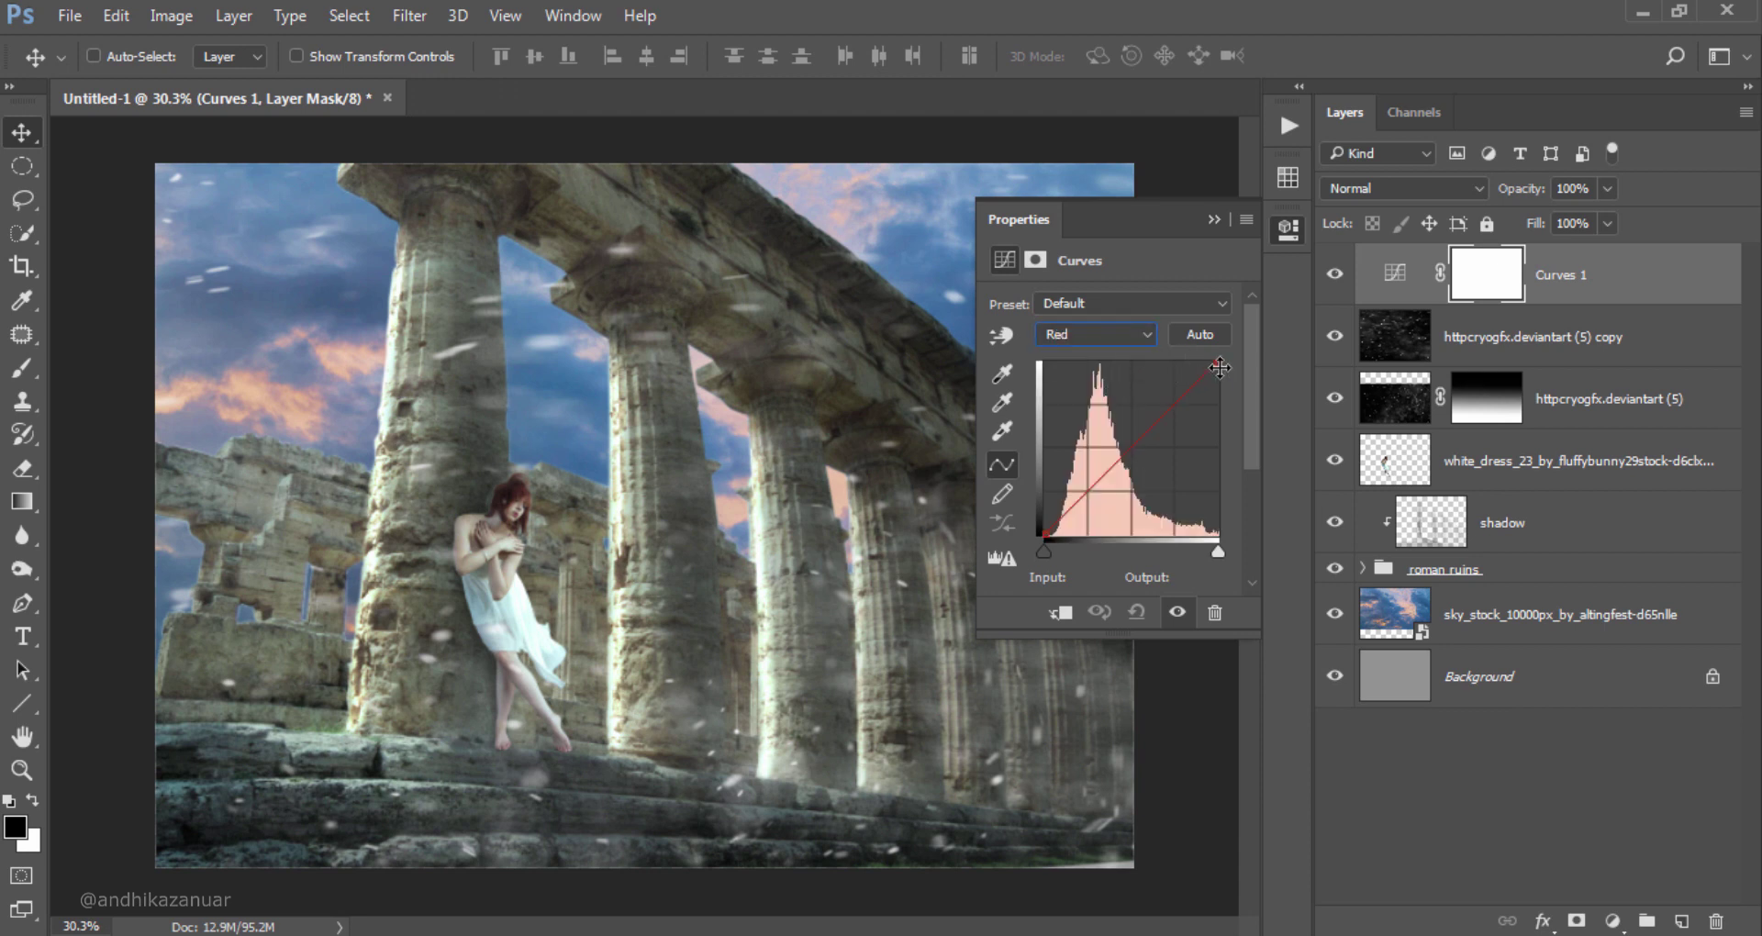
click(1216, 362)
drag(1215, 363, 1204, 351)
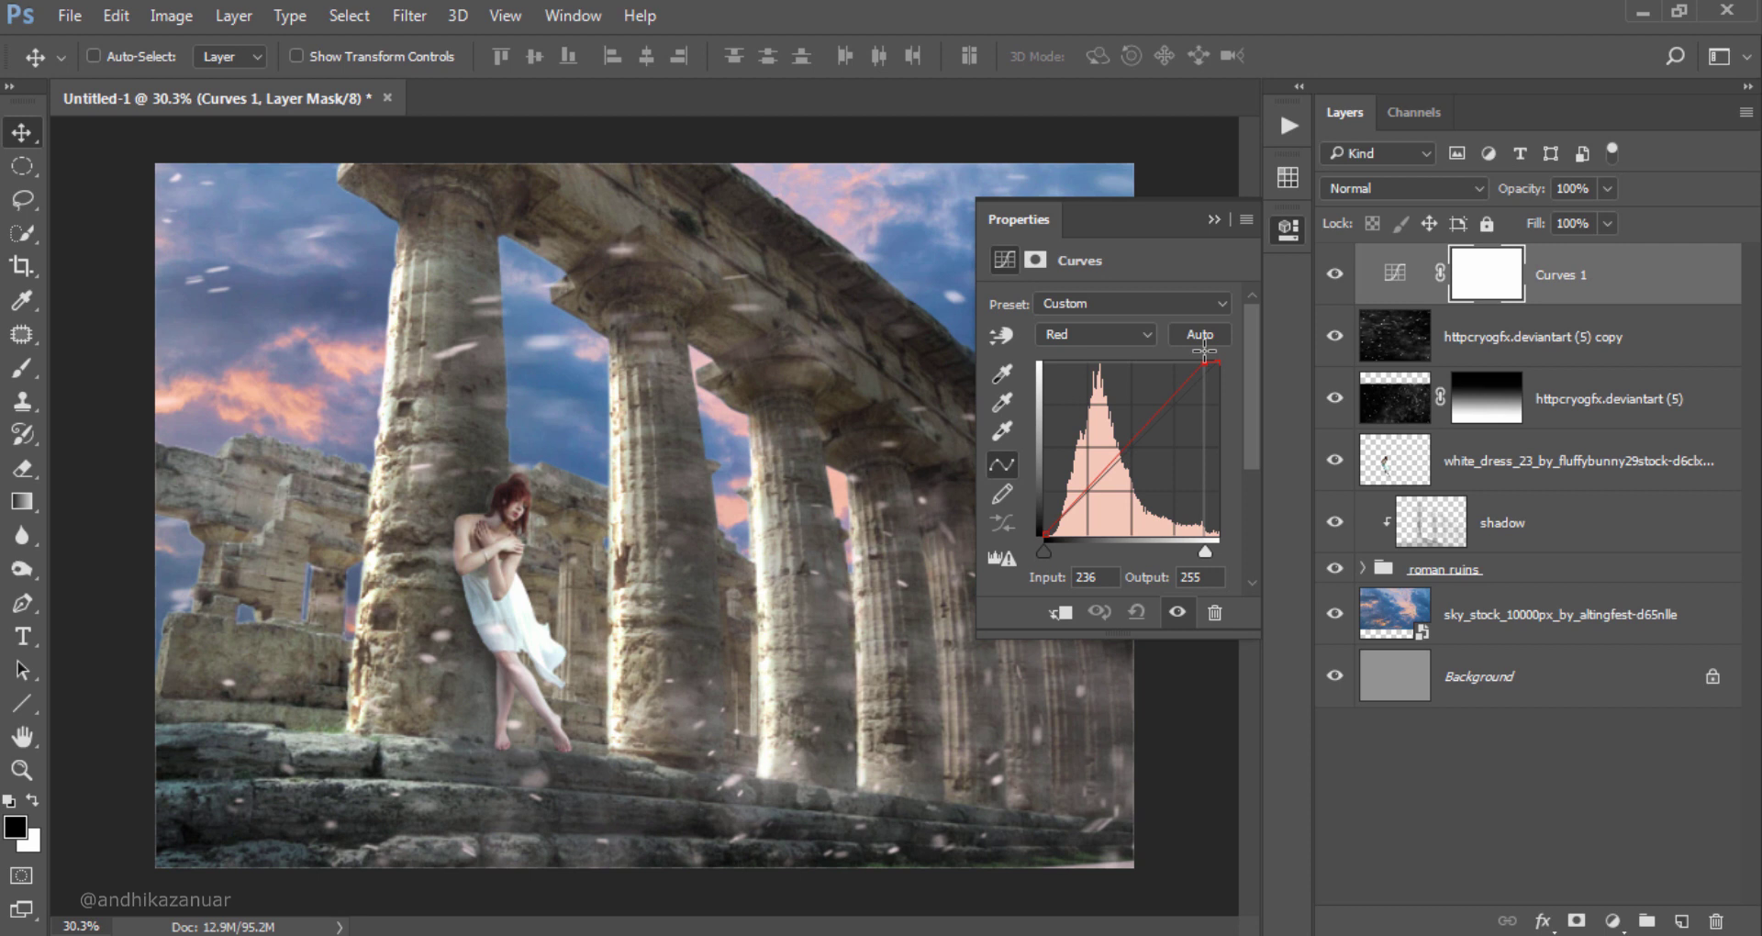
drag(1204, 350, 1201, 347)
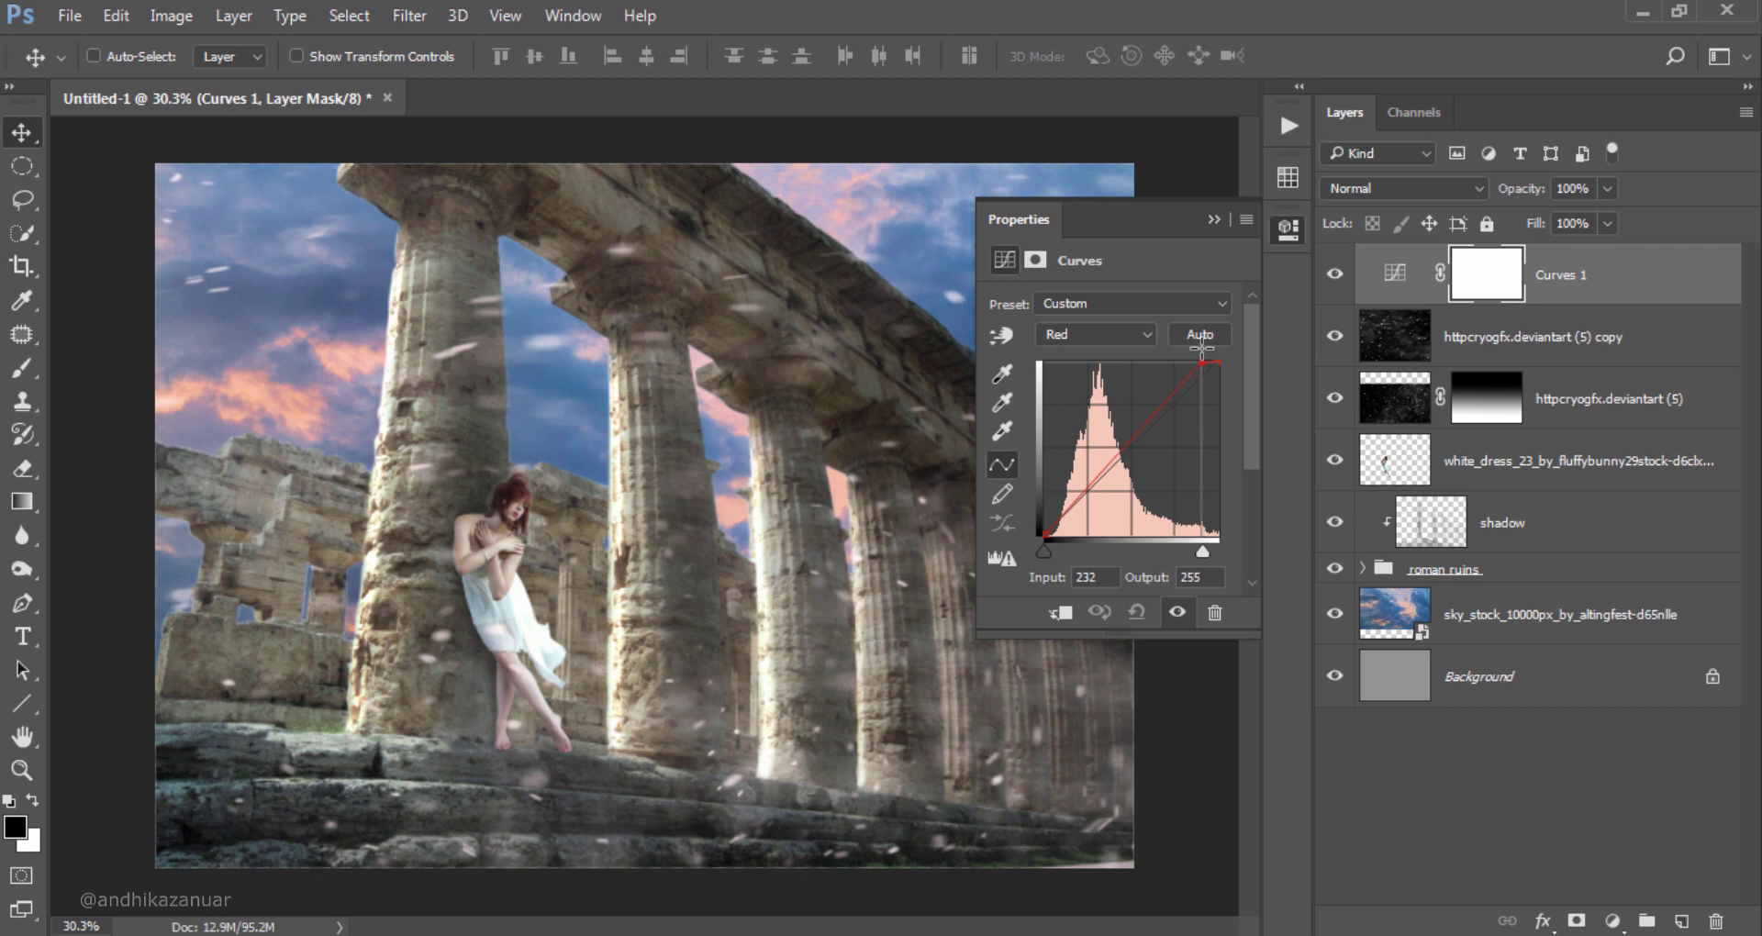
click(1281, 234)
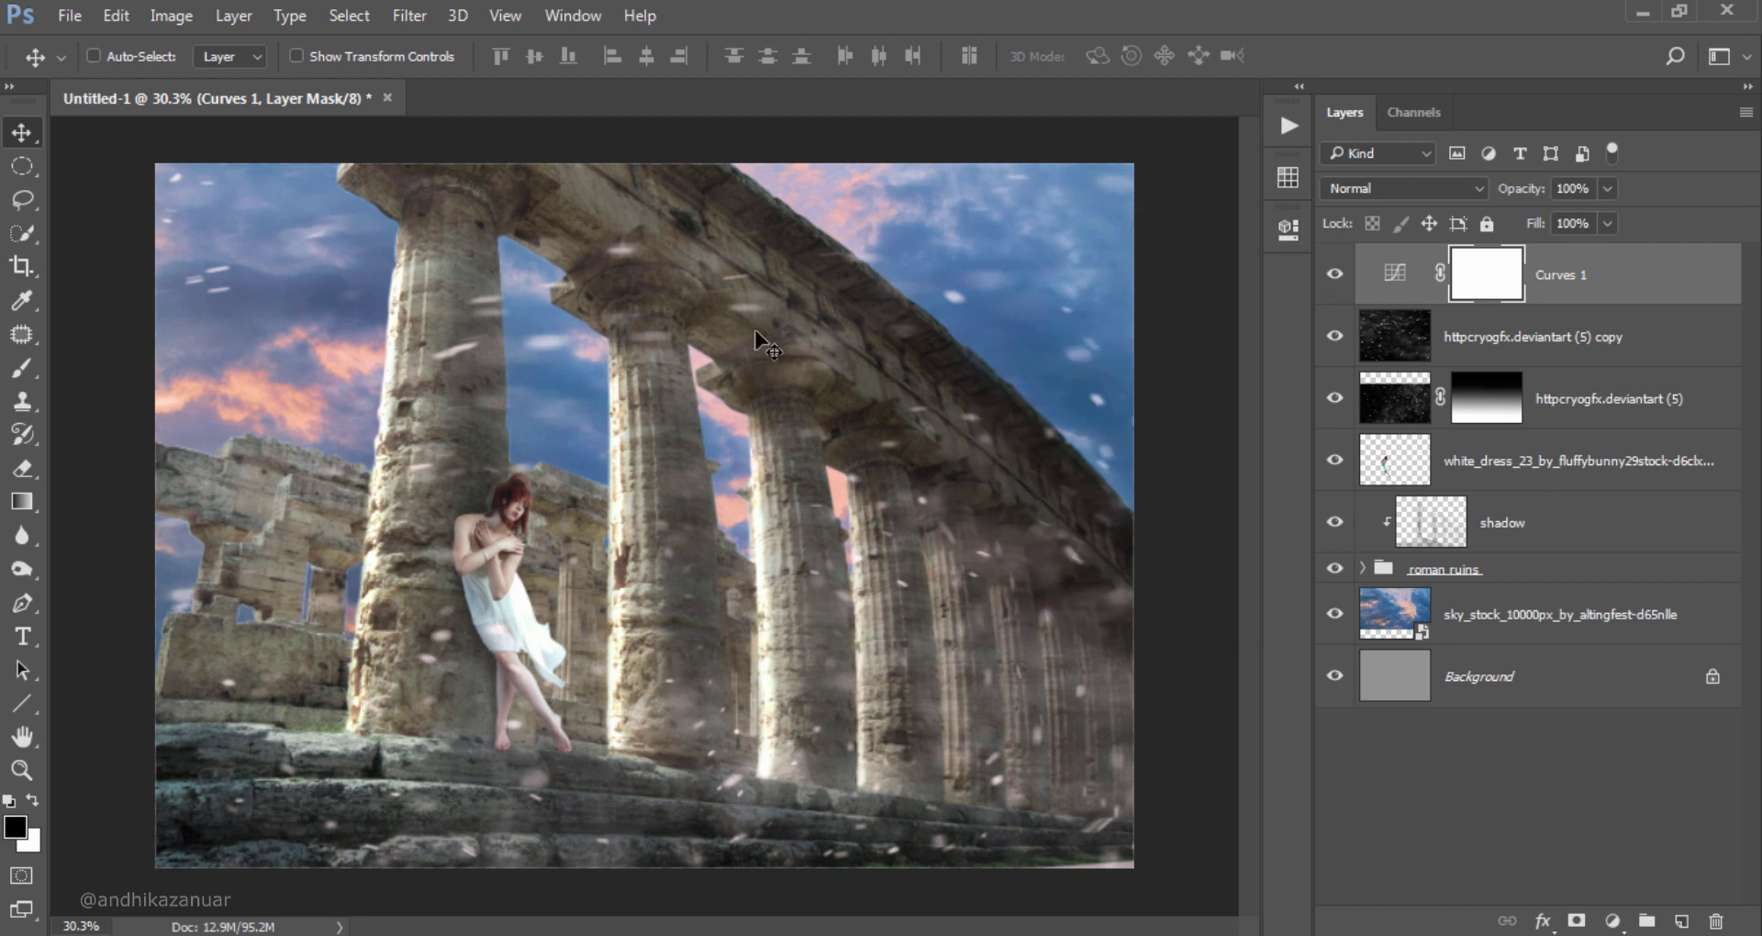